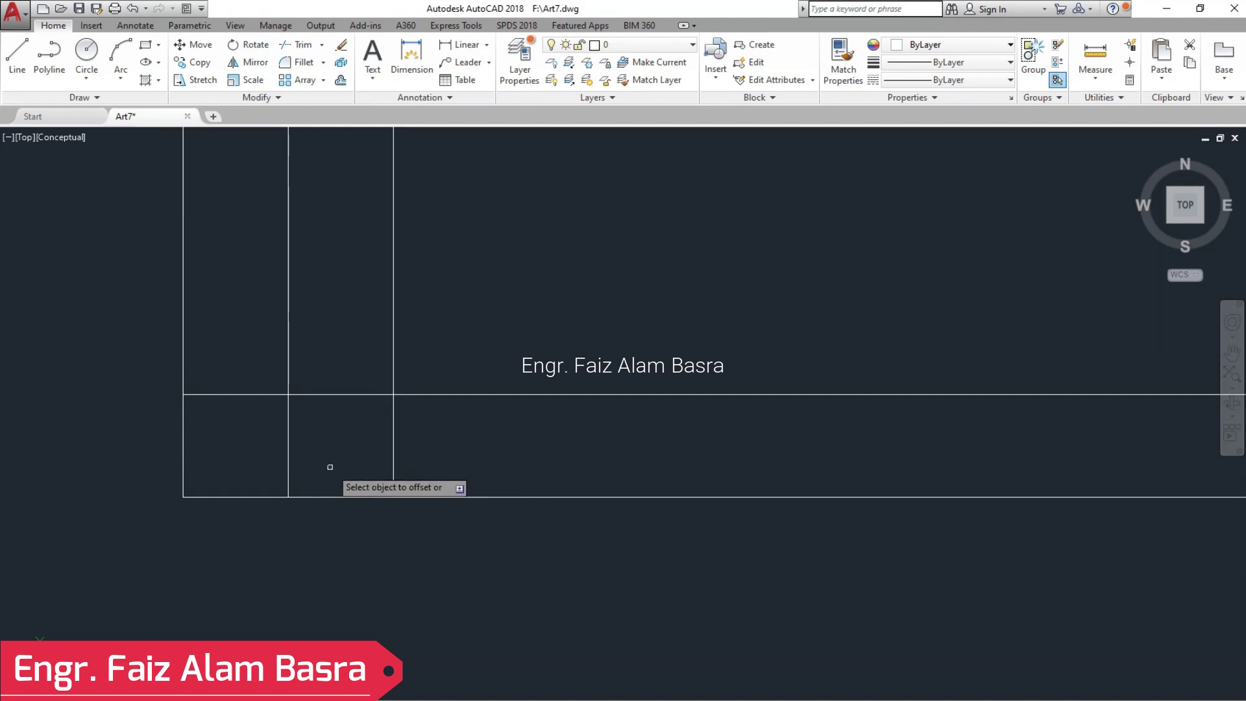
Finish offsetting and trim the overhanging lines around the lower-left cells, leaving two equal adjoining squares.
left_click(321, 433)
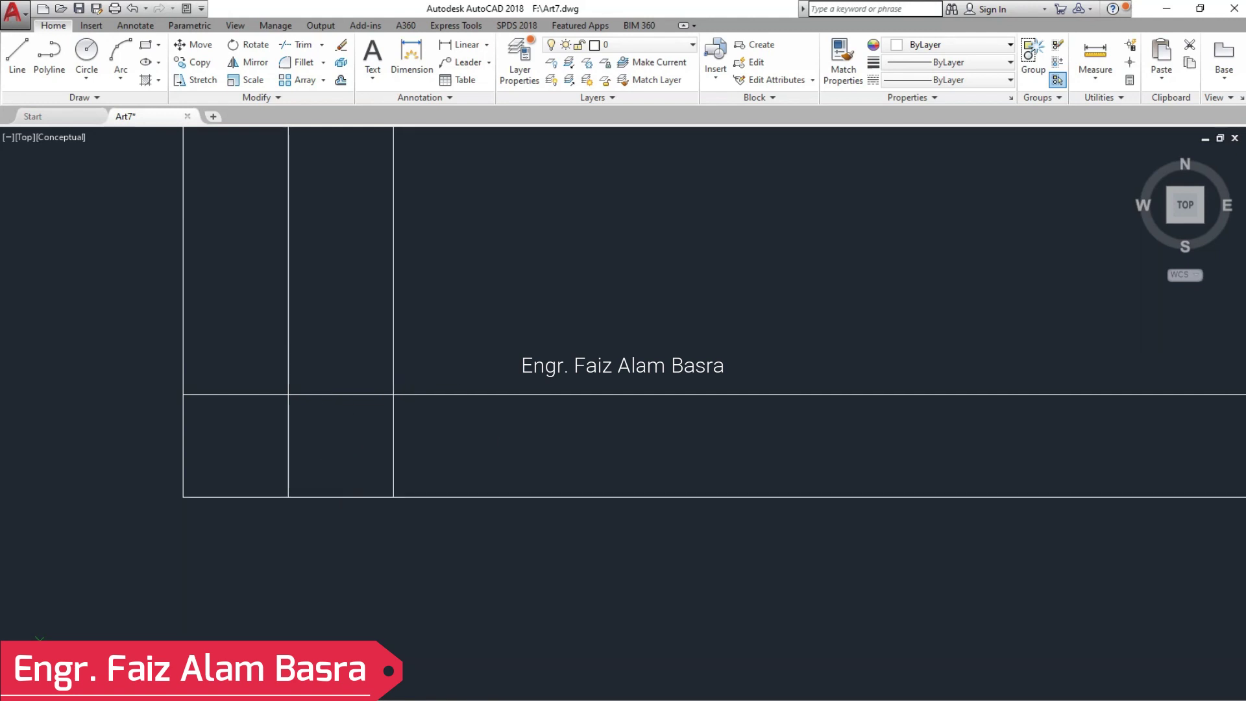
right_click(315, 226)
left_click(467, 345)
left_click(131, 270)
left_click(521, 576)
left_click(448, 303)
right_click(444, 302)
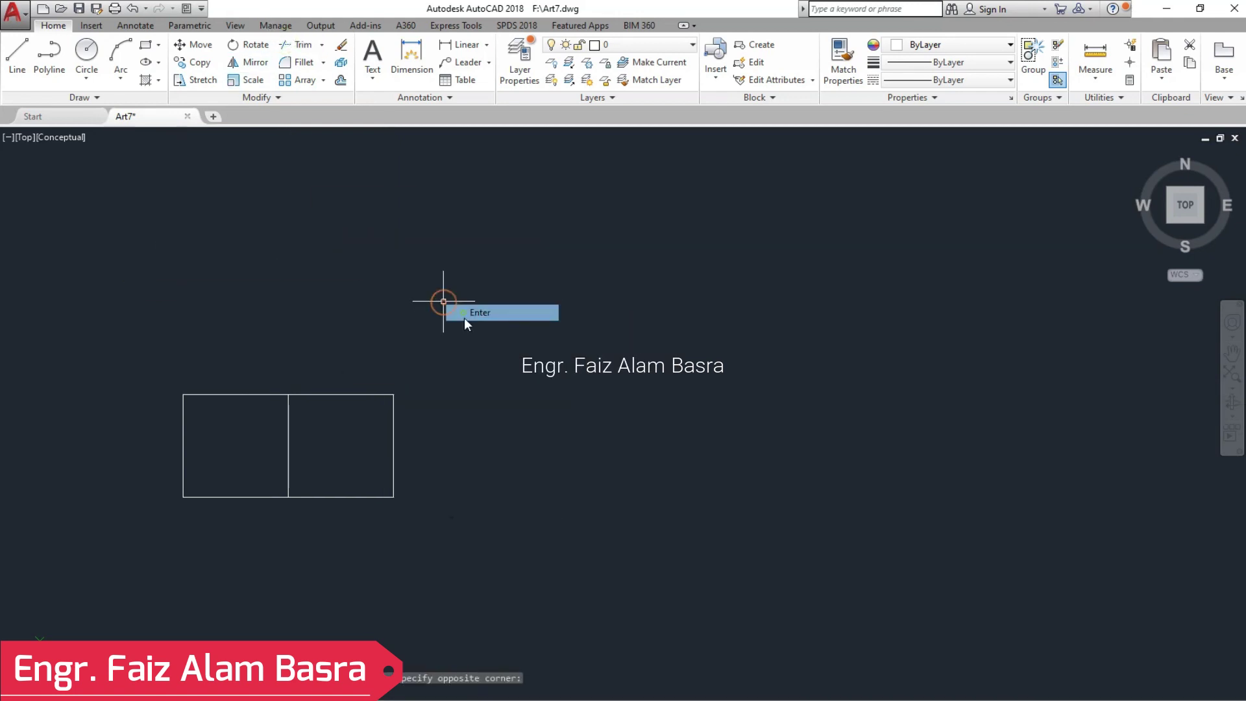
left_click(480, 313)
scroll(167, 454, "up", 4)
scroll(173, 424, "up", 2)
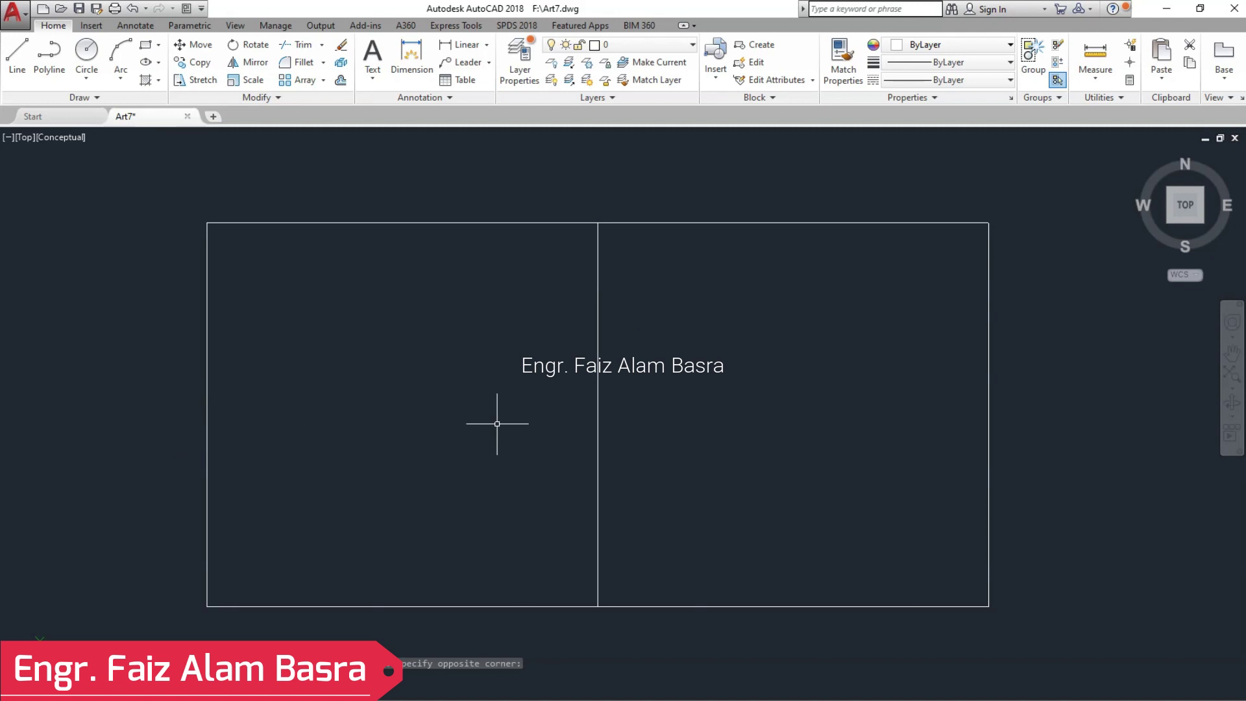
Offset the squares' top edge 6 inches downward and their shared divider 6 inches to the right.
left_click(342, 80)
left_click(481, 224)
left_click(489, 370)
scroll(383, 323, "down", 2)
scroll(503, 507, "up", 2)
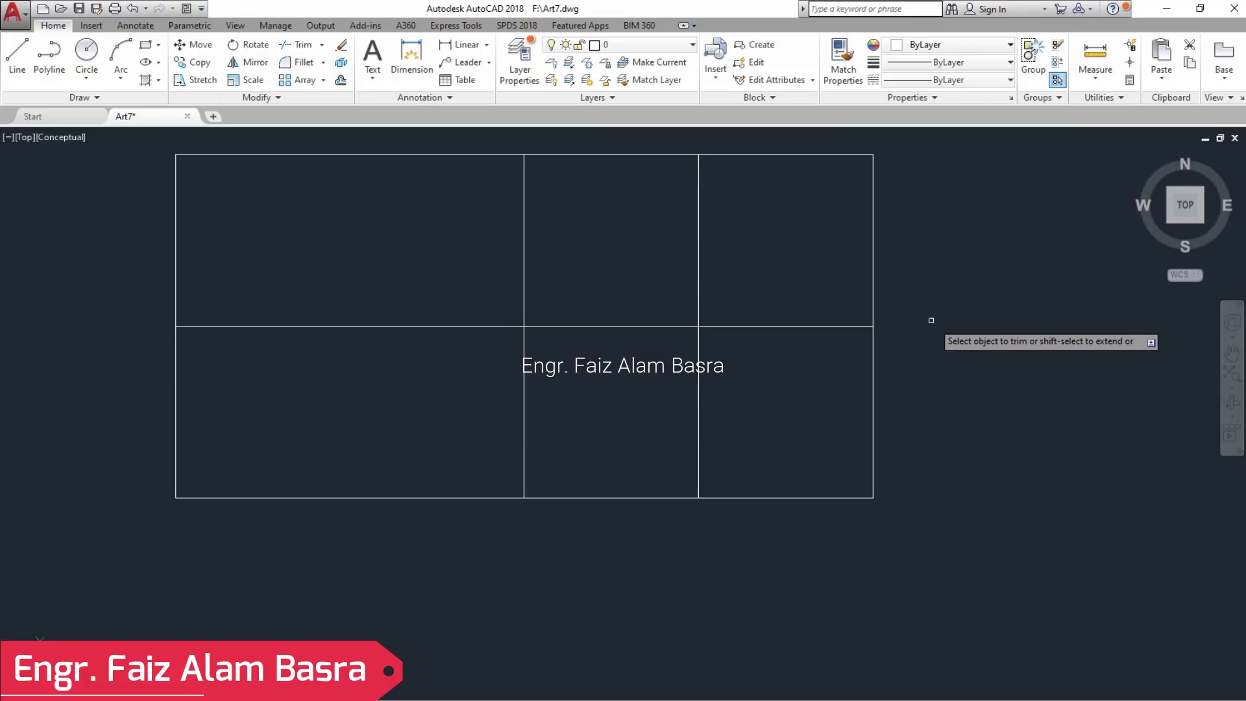
Trim away all vertical line segments above the middle horizontal line.
left_click(924, 309)
left_click(147, 146)
right_click(290, 231)
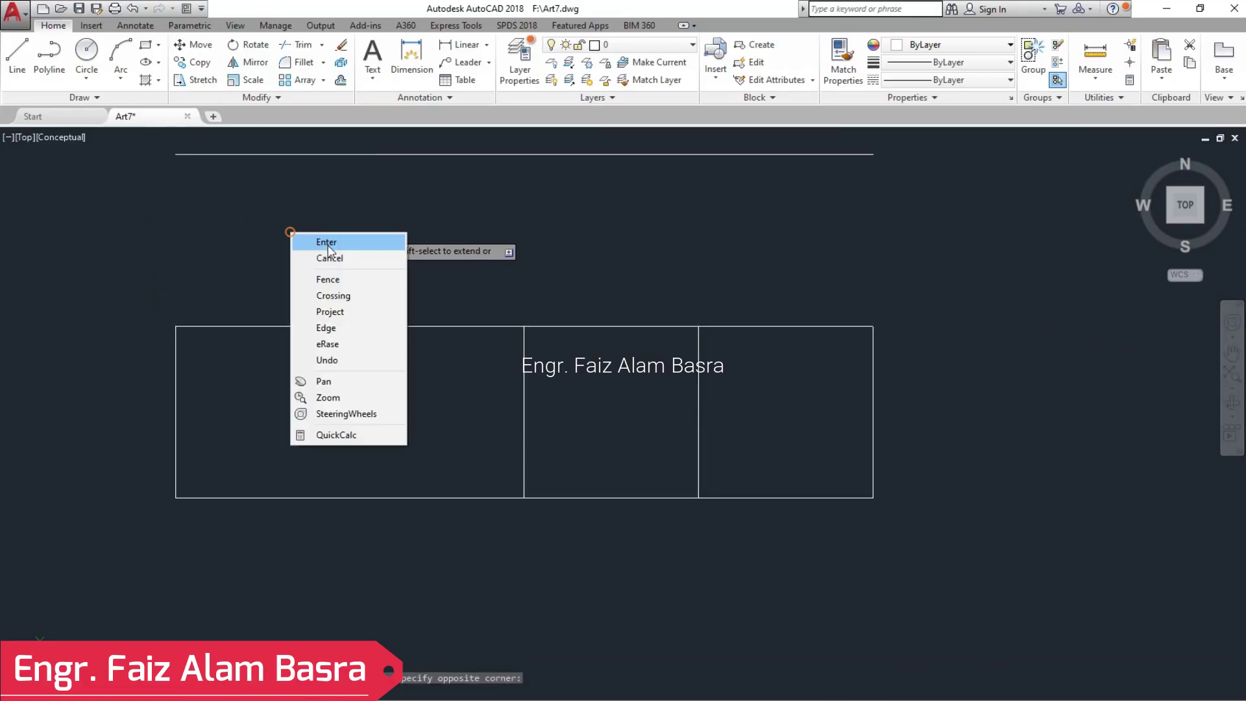
left_click(328, 242)
Erase the leftover horizontal line above the trimmed rectangle.
left_click(345, 201)
left_click(318, 151)
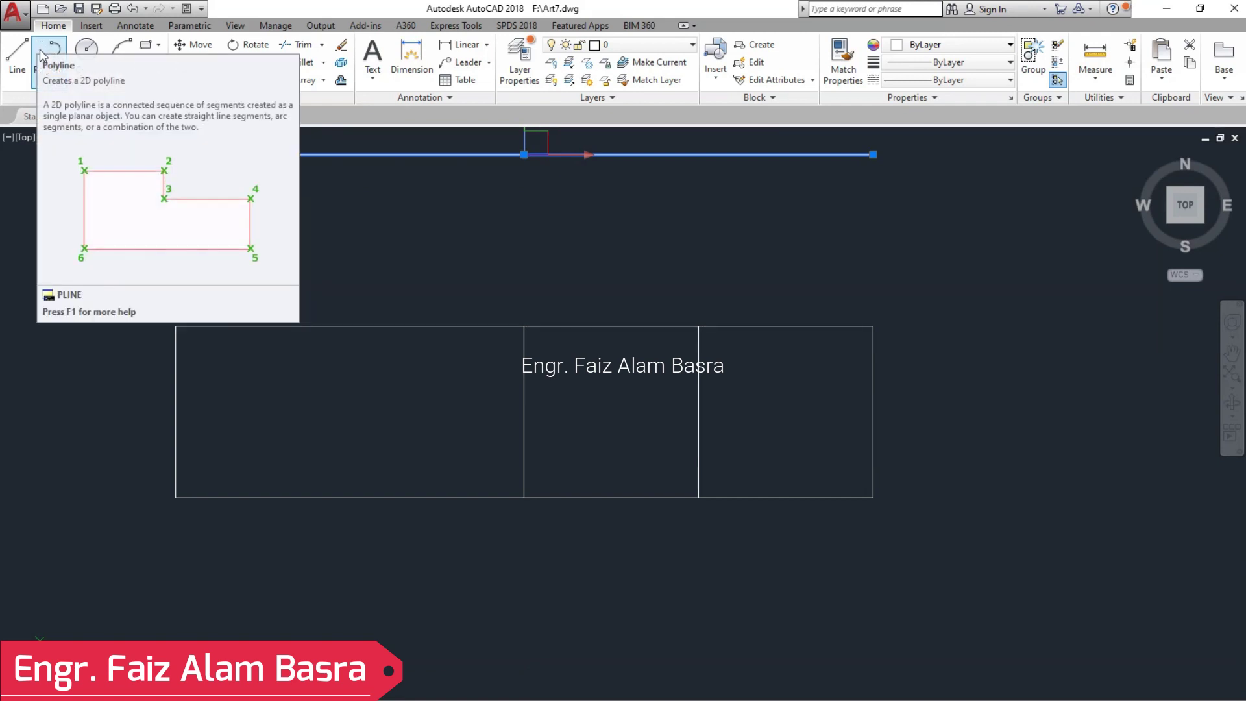
left_click(342, 48)
scroll(573, 358, "up", 2)
scroll(573, 359, "down", 2)
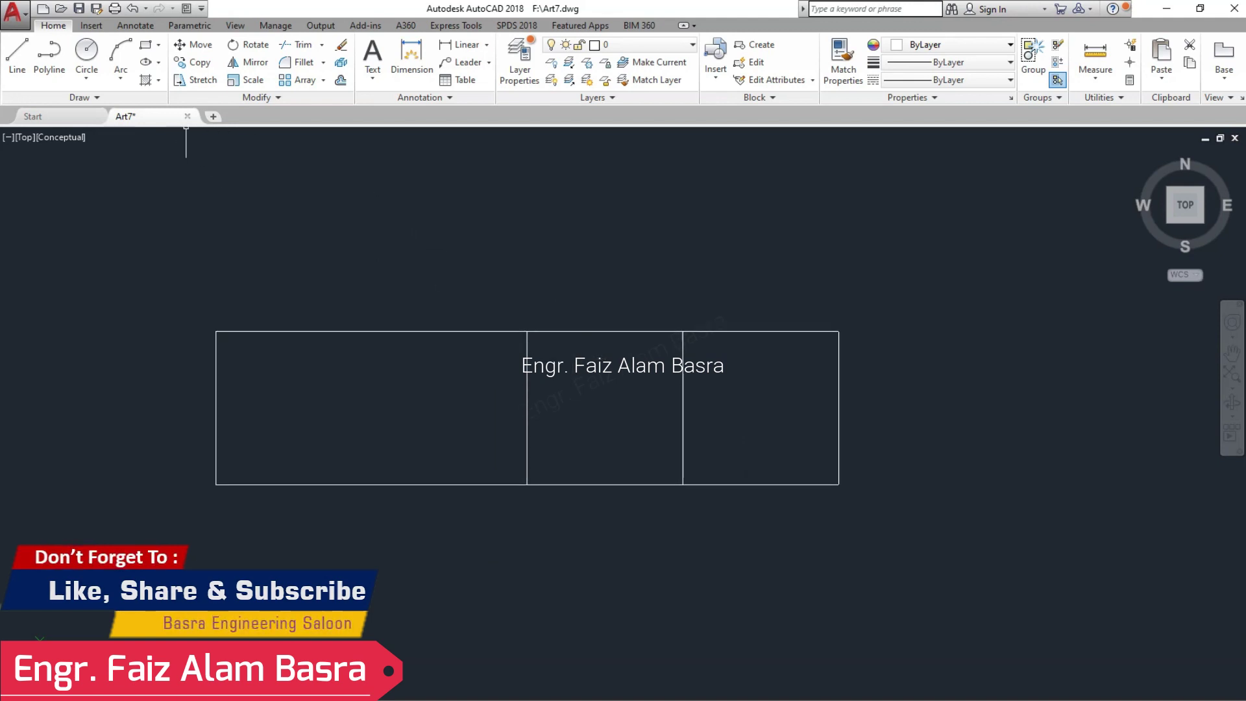
Draw a V-shaped polyline across the right half, from its upper-left corner through the bottom midpoint to its upper-right corner.
left_click(49, 58)
left_click(527, 484)
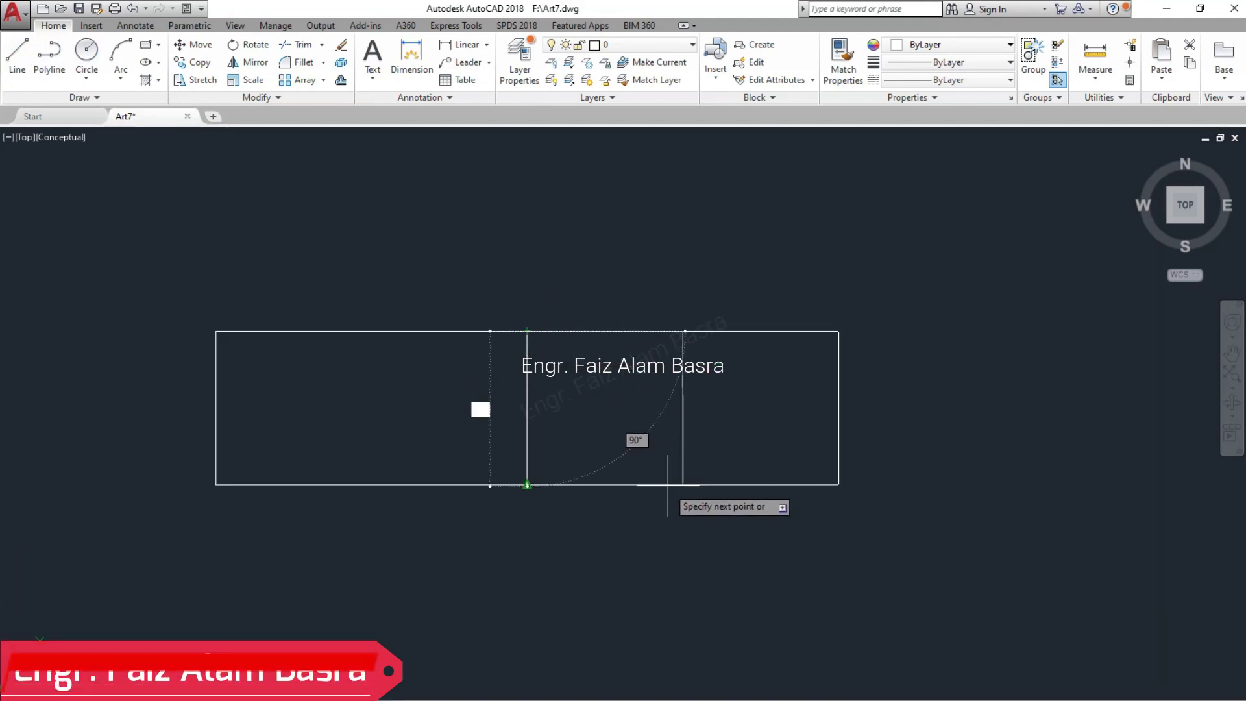
left_click(683, 484)
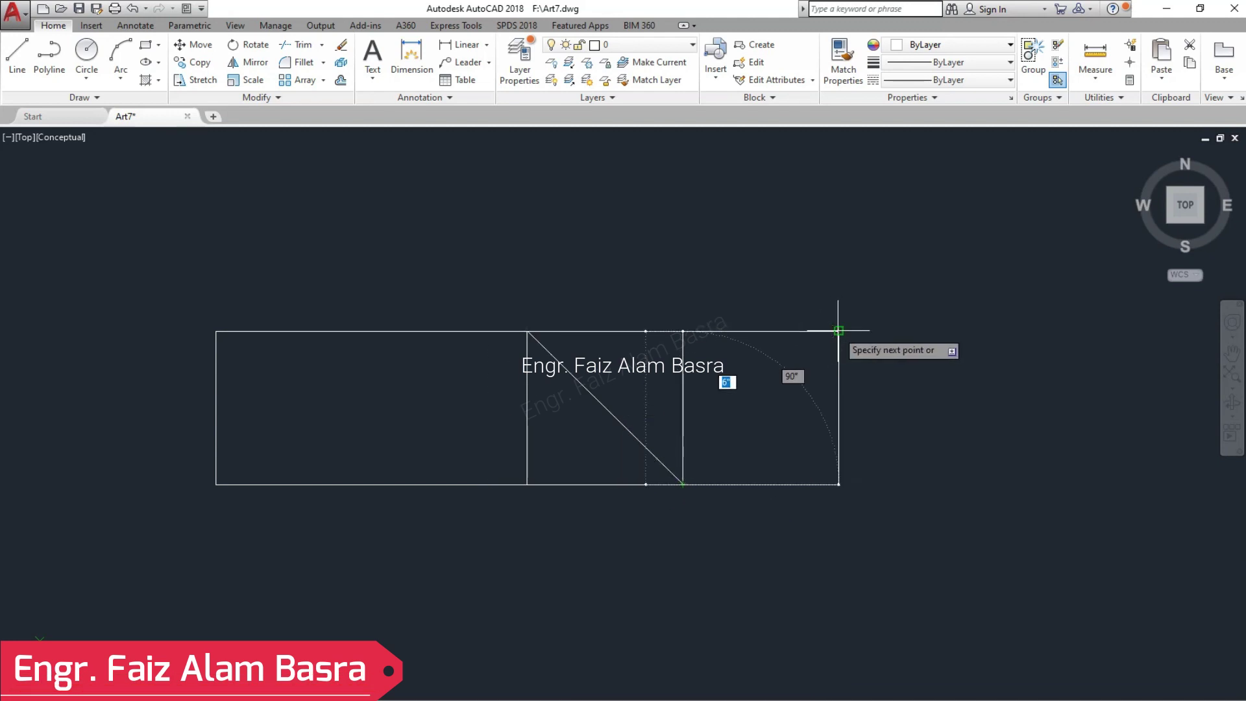
left_click(839, 330)
right_click(838, 331)
left_click(858, 342)
Delete the vertical line that runs through the point of the V.
left_click(692, 386)
left_click(671, 372)
key("Delete")
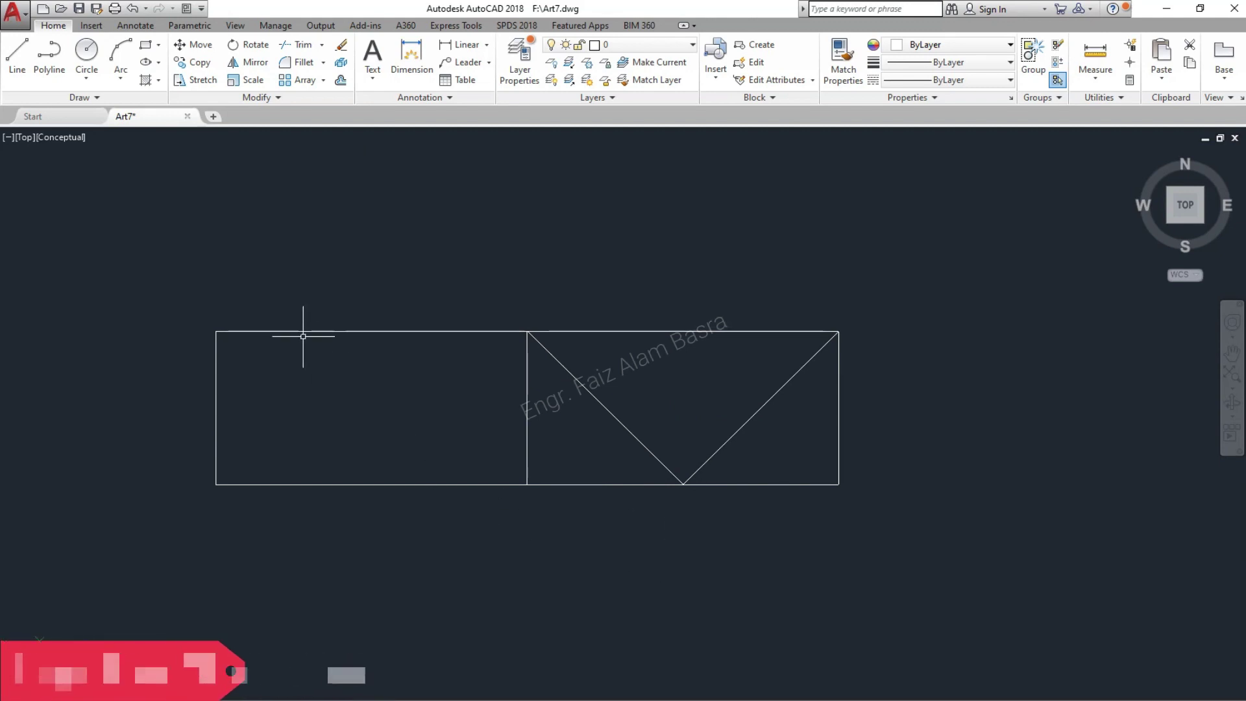
Copy the complete unit four times to the right from its lower-left corner, making a continuous row of five units.
left_click(192, 62)
left_click(917, 572)
left_click(81, 227)
key("Return")
left_click(215, 484)
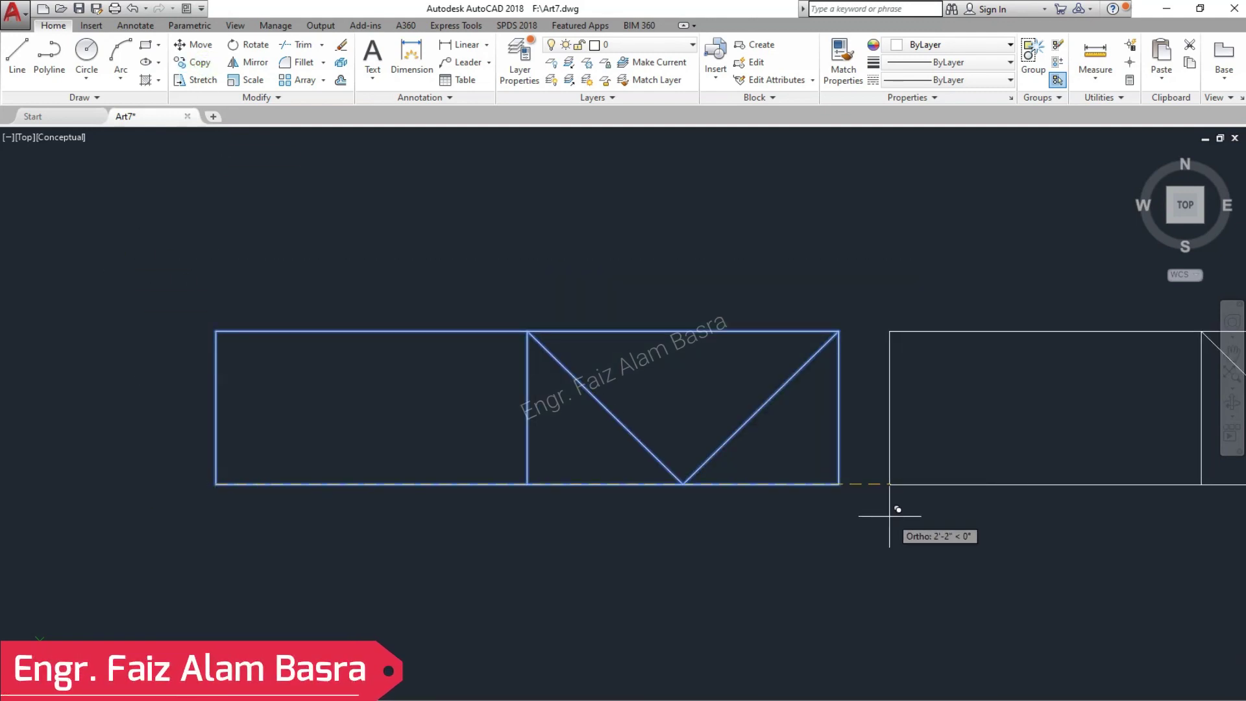
left_click(840, 484)
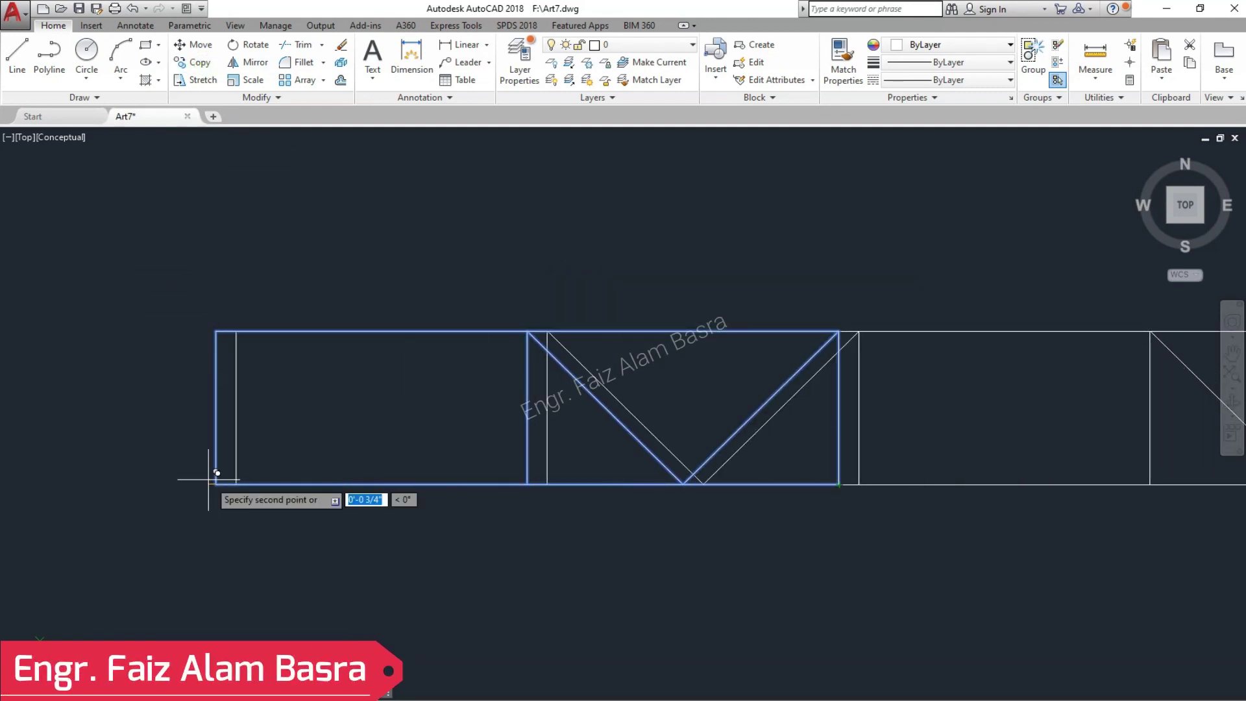
scroll(215, 474, "down", 3)
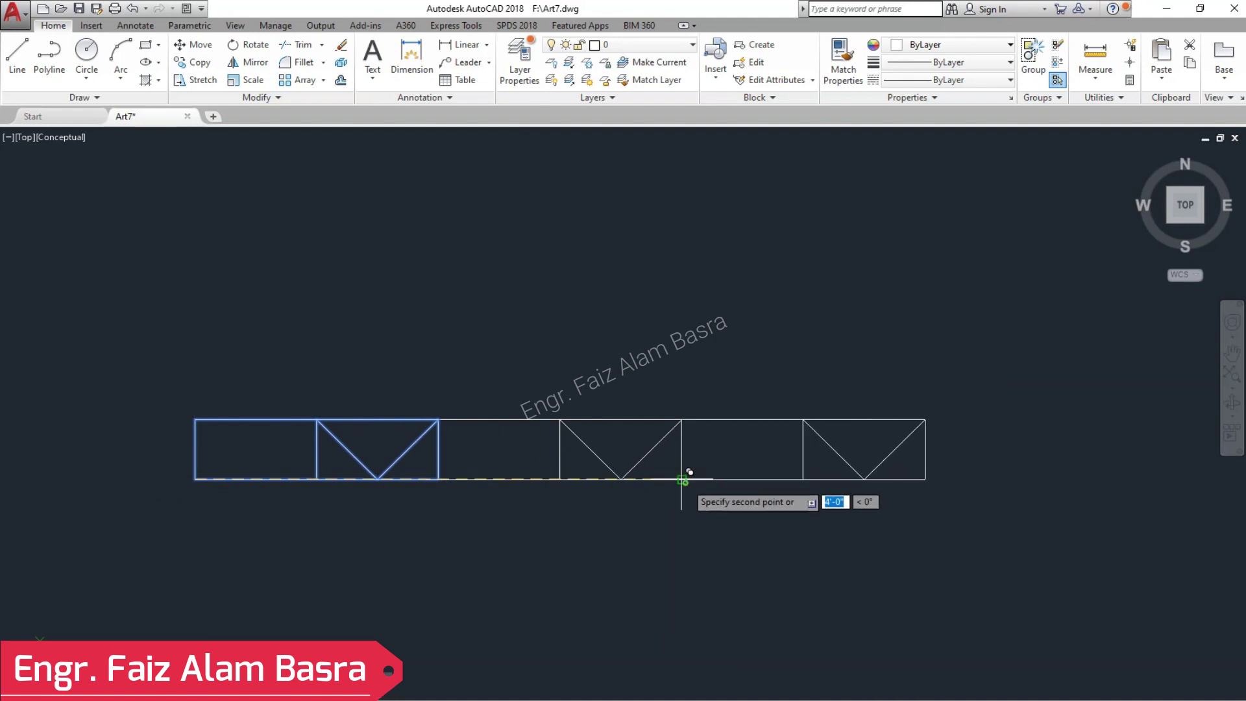
left_click(925, 479)
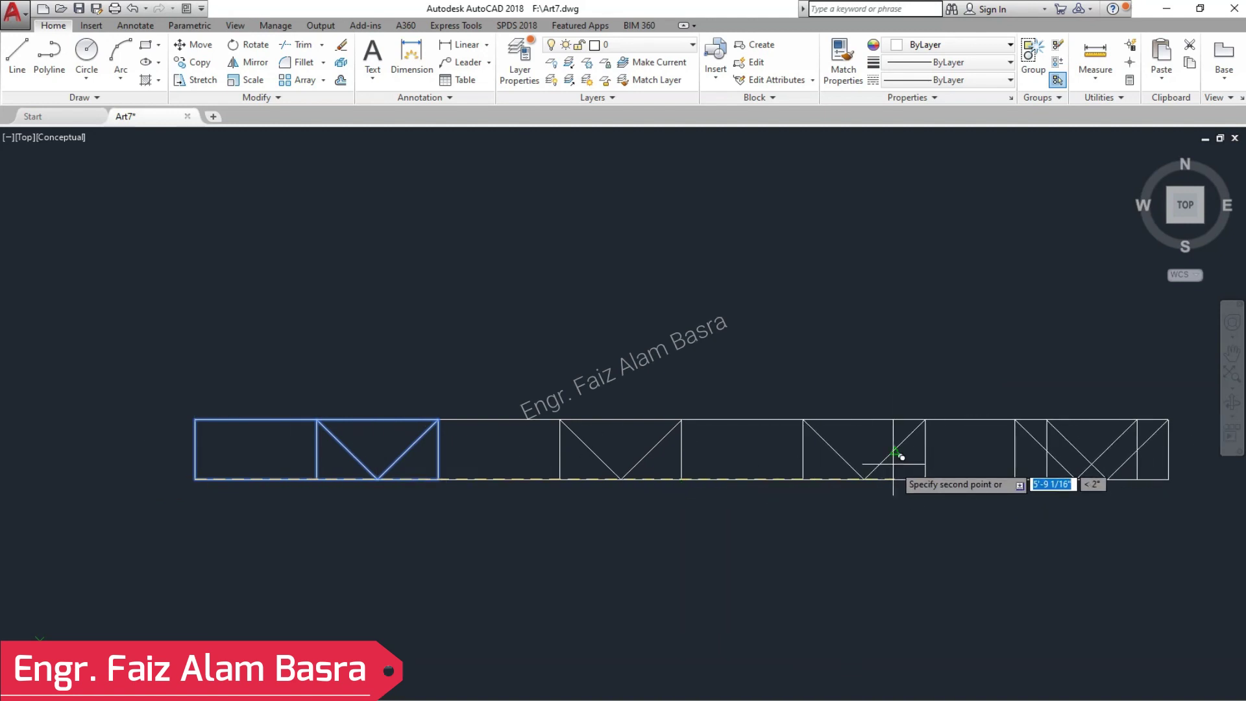
scroll(689, 492, "down", 5)
scroll(947, 464, "up", 3)
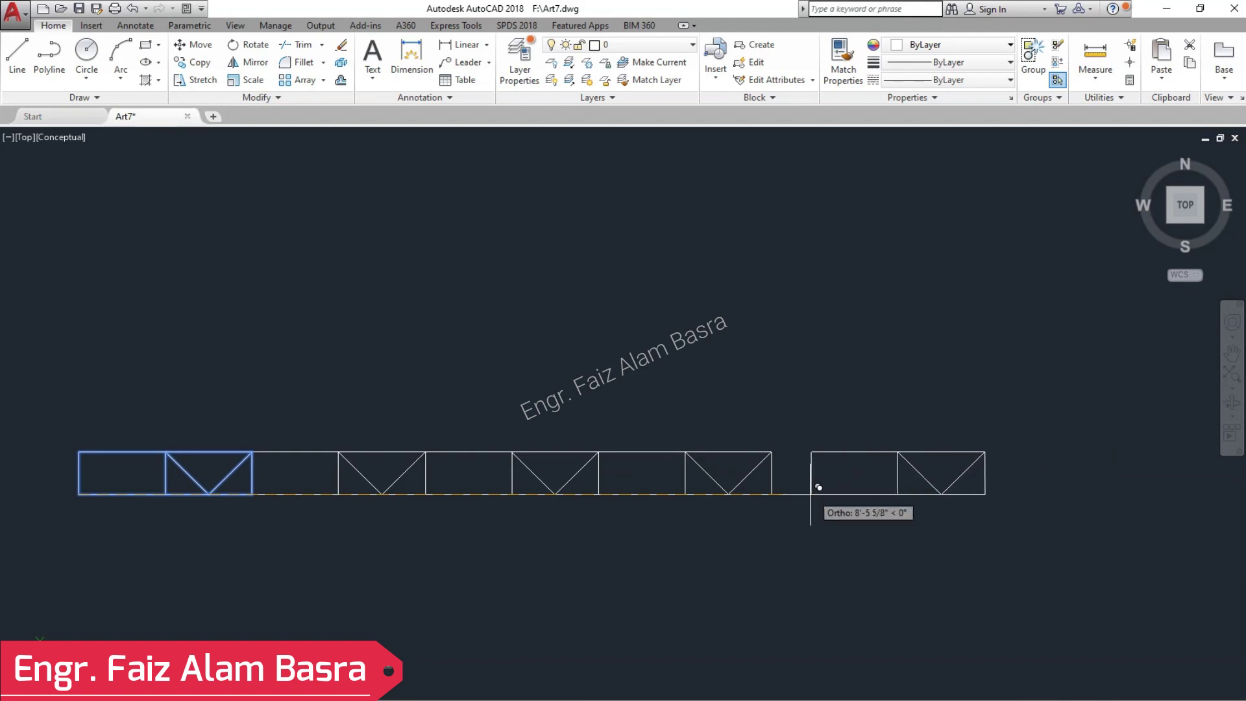
key("Escape")
Copy the whole row one row up and half a unit left, from the first divider's lower end to the row's upper-left corner.
scroll(83, 462, "up", 3)
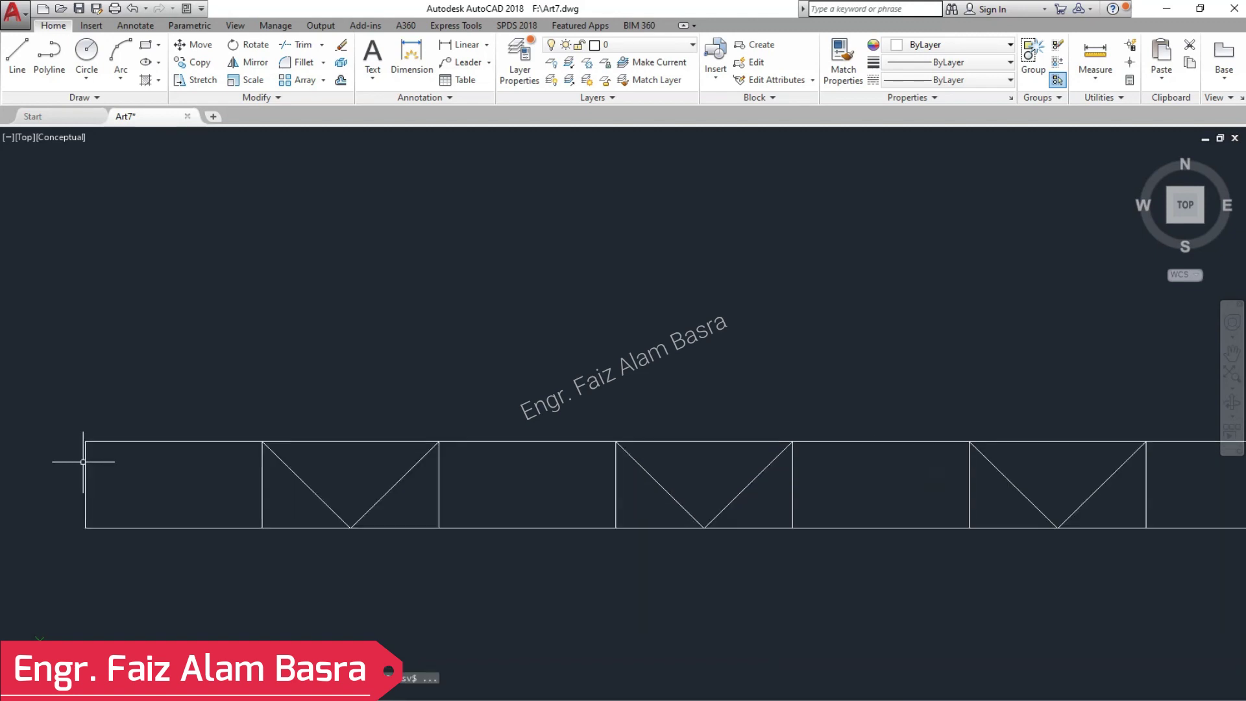
scroll(214, 453, "down", 2)
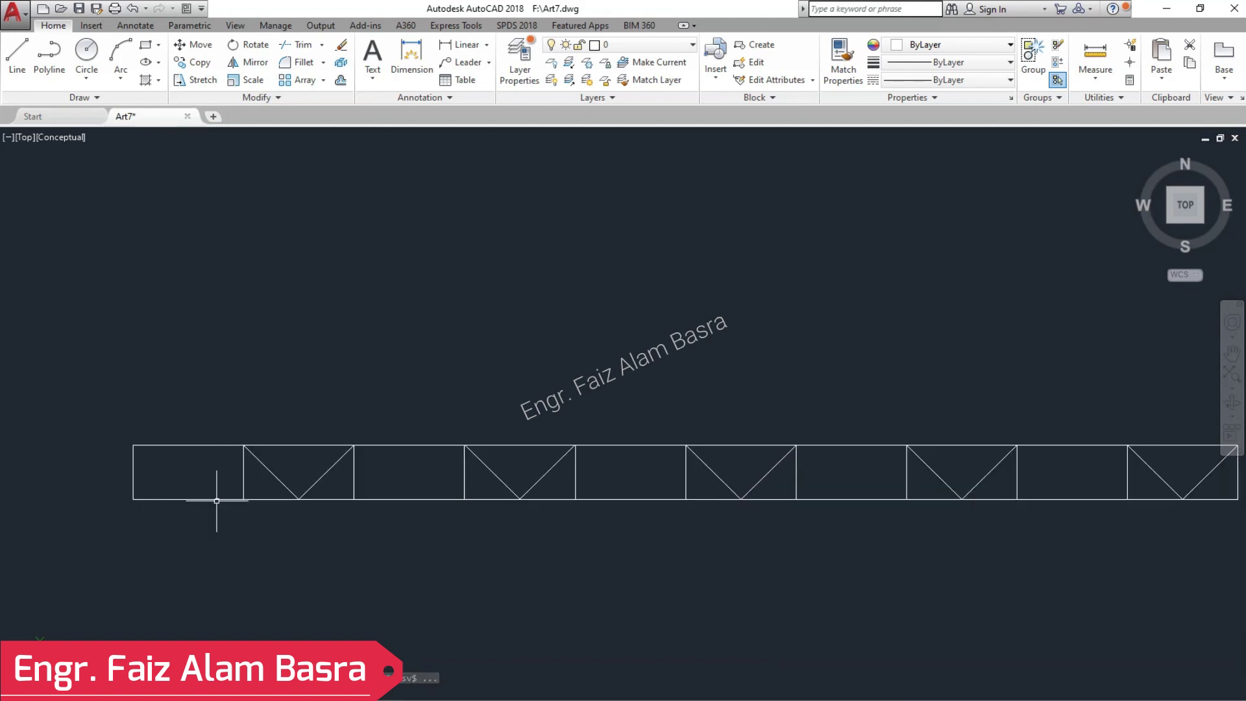
scroll(232, 496, "up", 1)
scroll(212, 485, "down", 2)
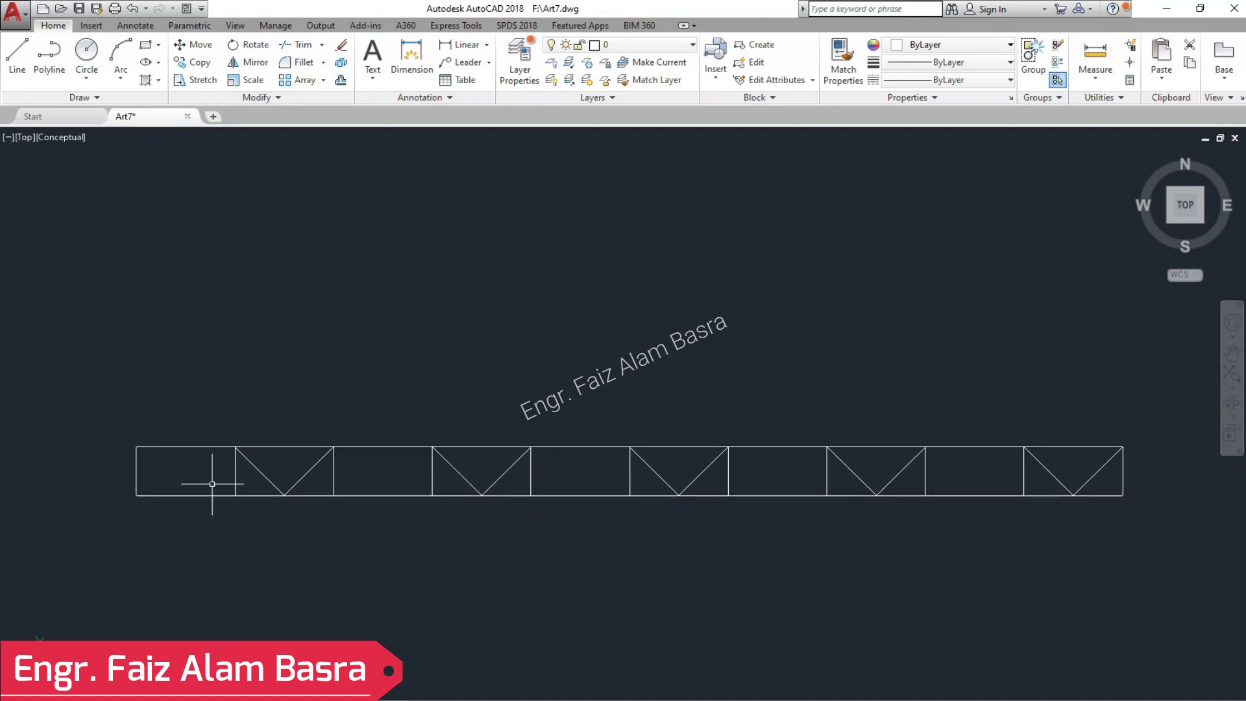
left_click(114, 374)
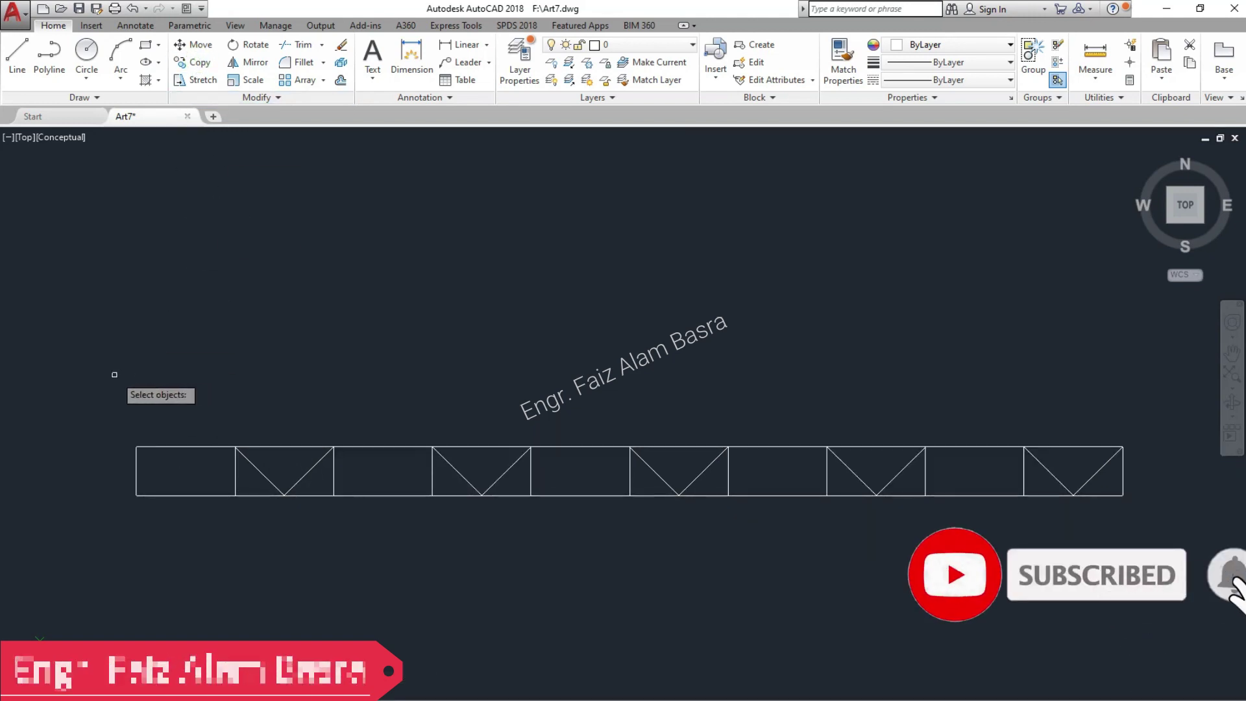
left_click(1165, 529)
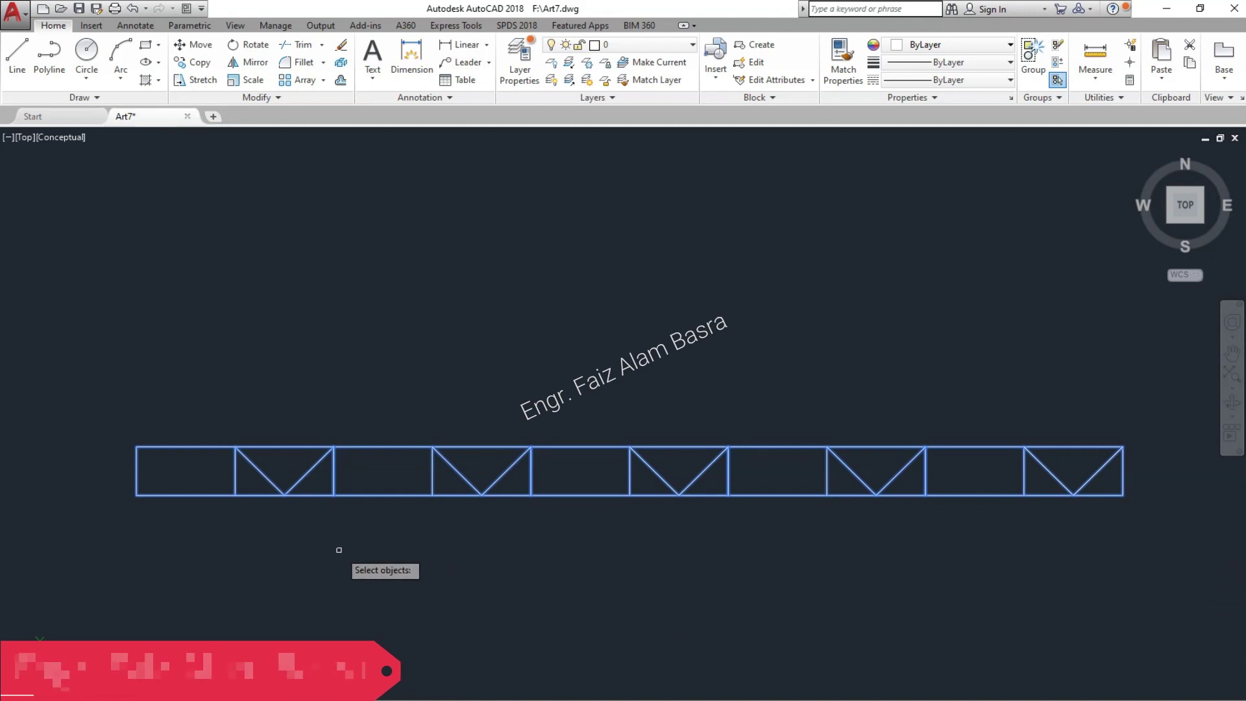
key("Return")
left_click(234, 495)
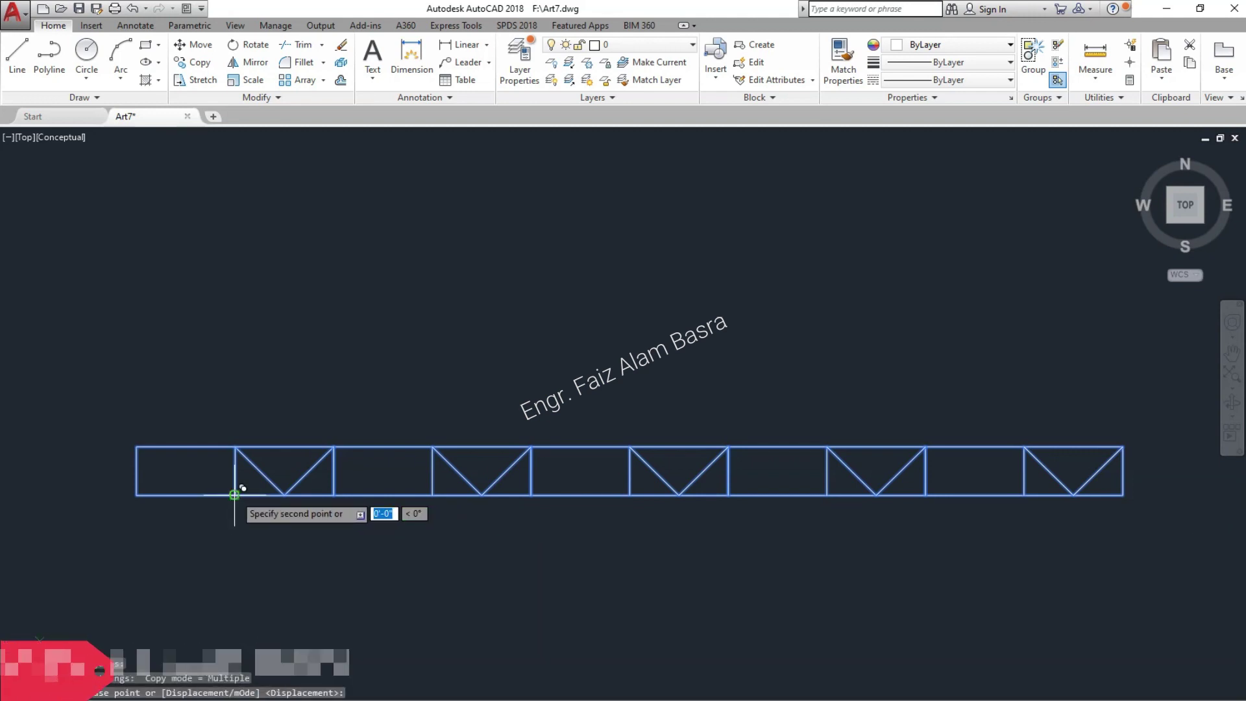
left_click(138, 446)
key("Return")
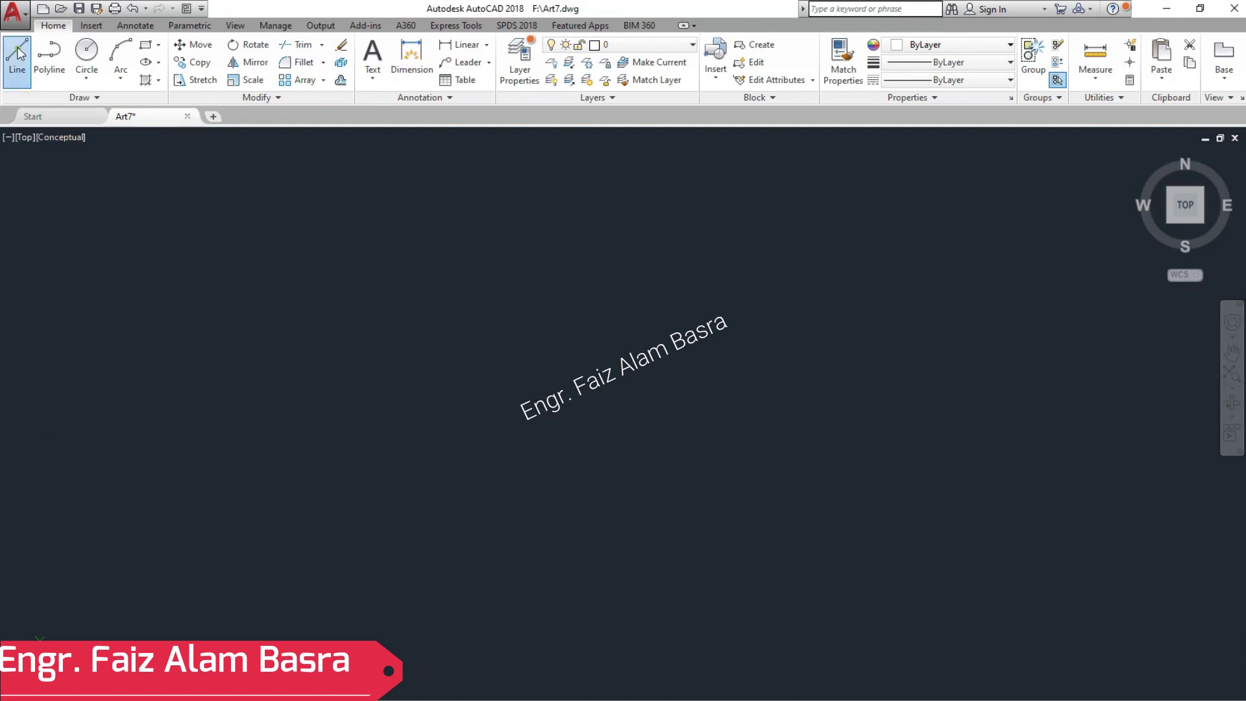
Draw a horizontal and a vertical line sharing a lower-left corner, and offset them inward by 12 inches to build a grid.
left_click(18, 53)
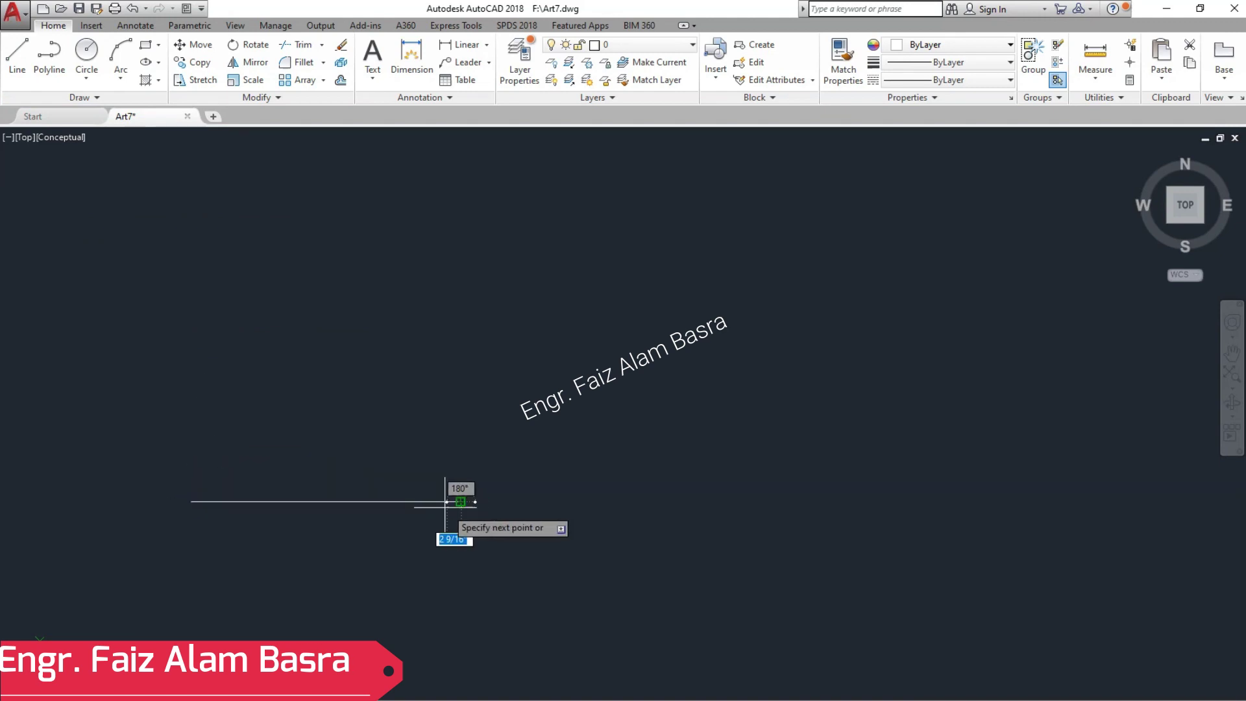
left_click(193, 501)
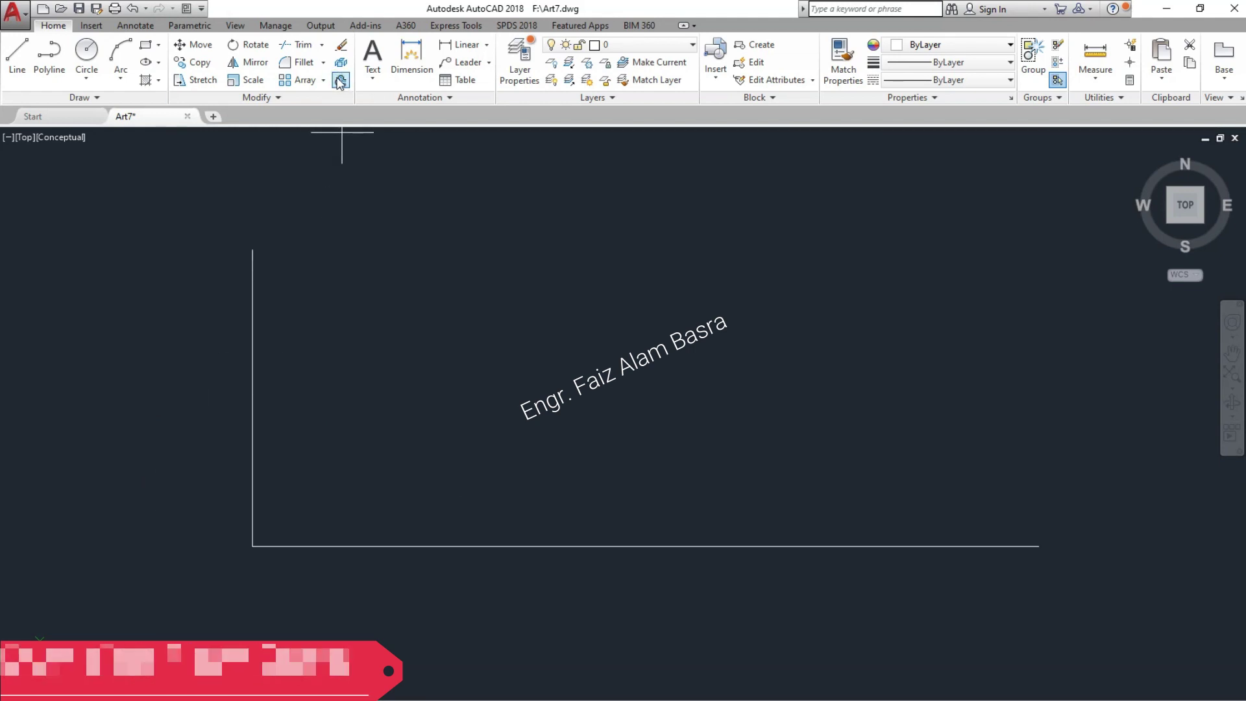
left_click(253, 528)
left_click(412, 516)
left_click(413, 546)
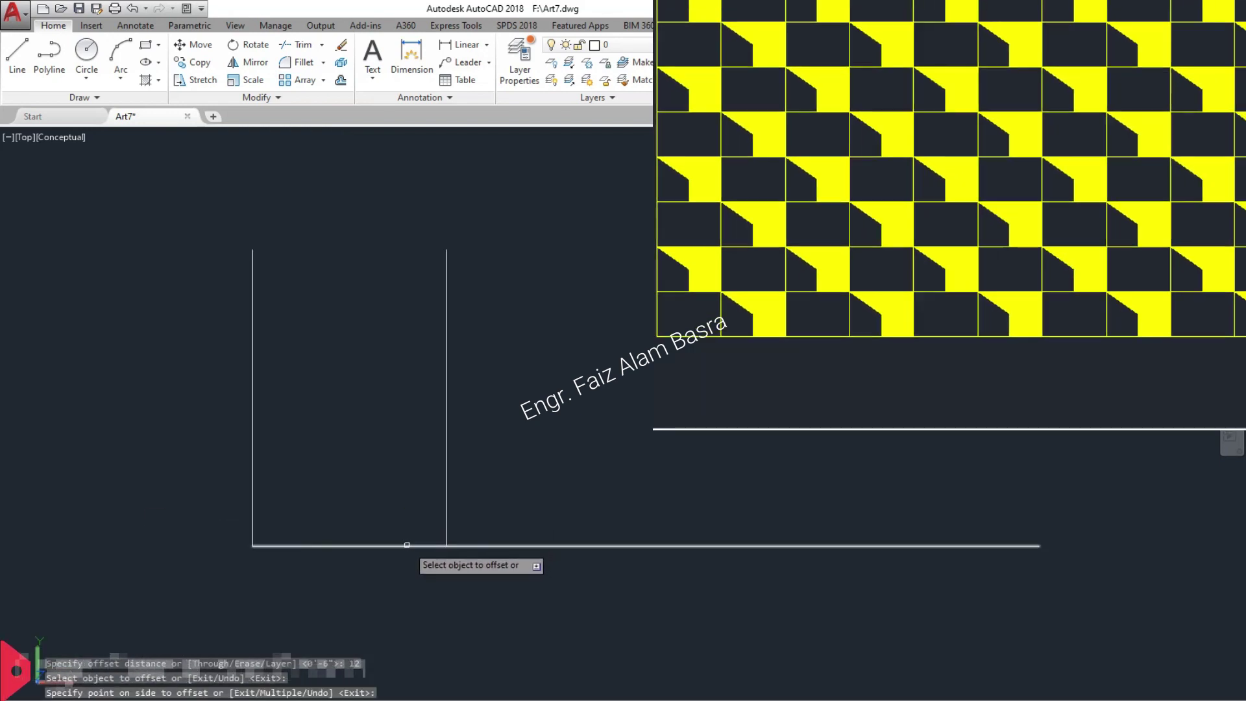
left_click(417, 470)
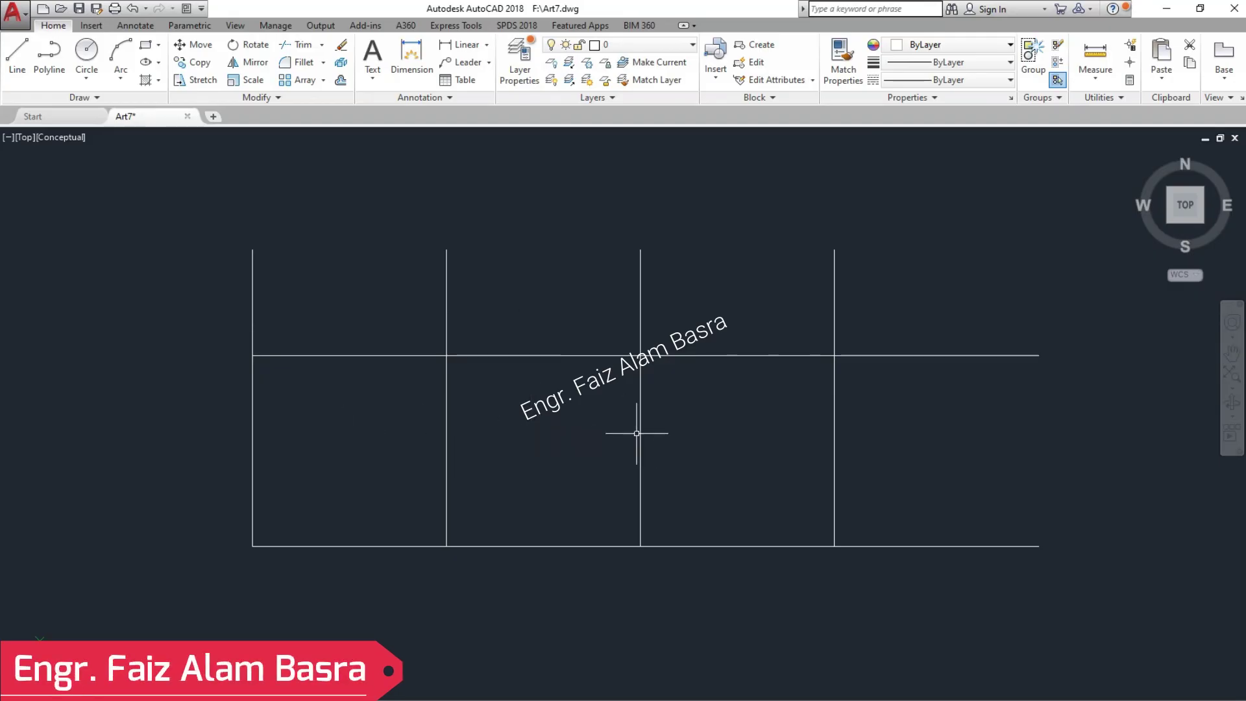
Offset the second vertical line rightward and the upper horizontal line downward by half the grid spacing.
scroll(259, 413, "down", 2)
scroll(419, 412, "down", 2)
scroll(411, 408, "up", 2)
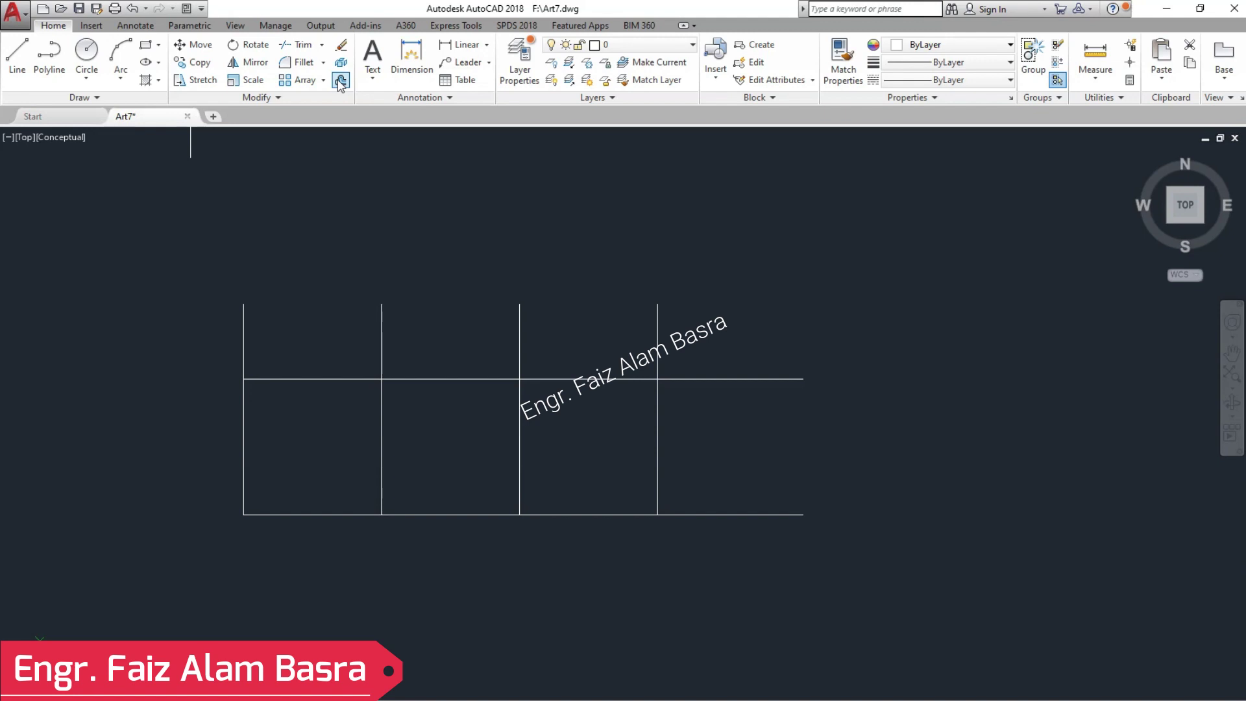
left_click(381, 477)
left_click(445, 487)
left_click(410, 379)
left_click(409, 437)
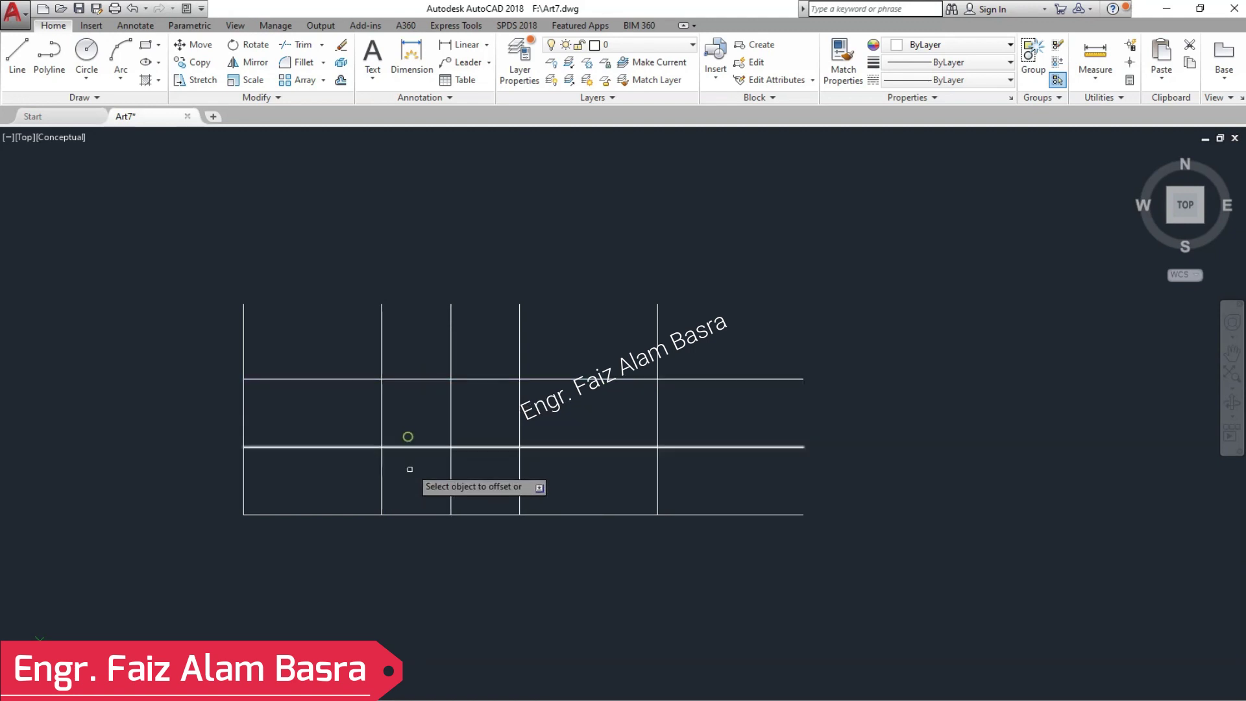
scroll(337, 437, "up", 3)
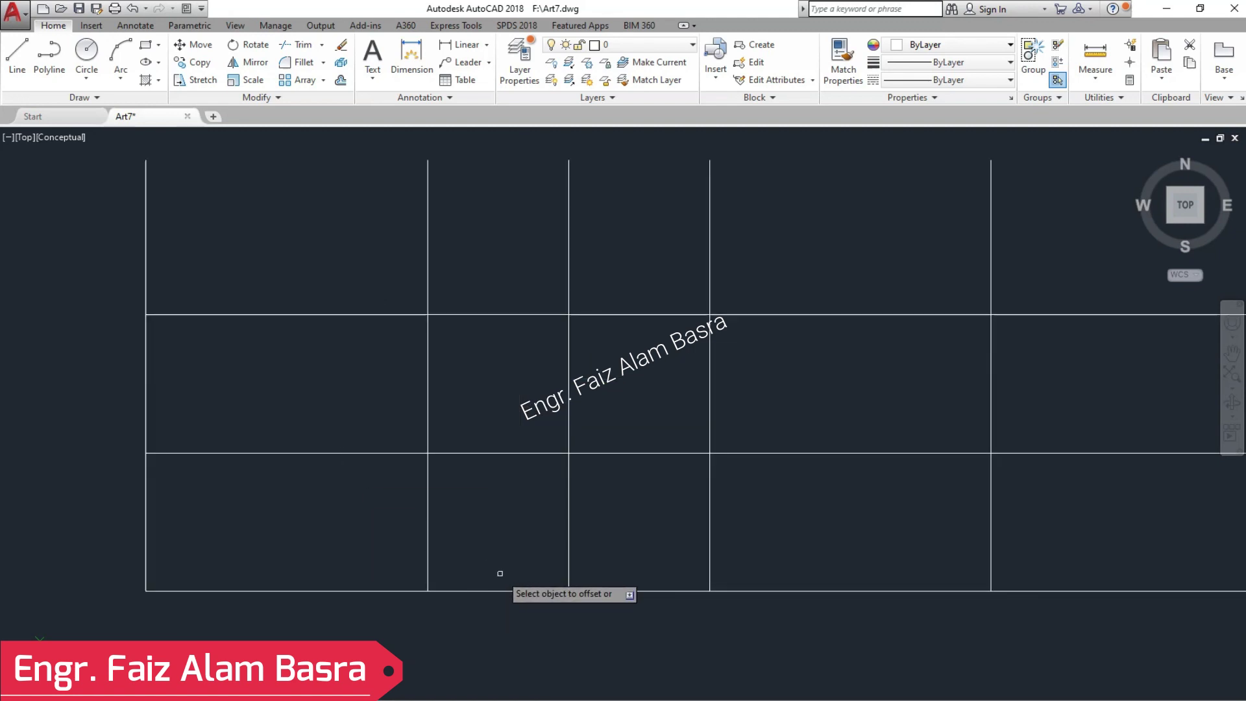
scroll(496, 504, "down", 2)
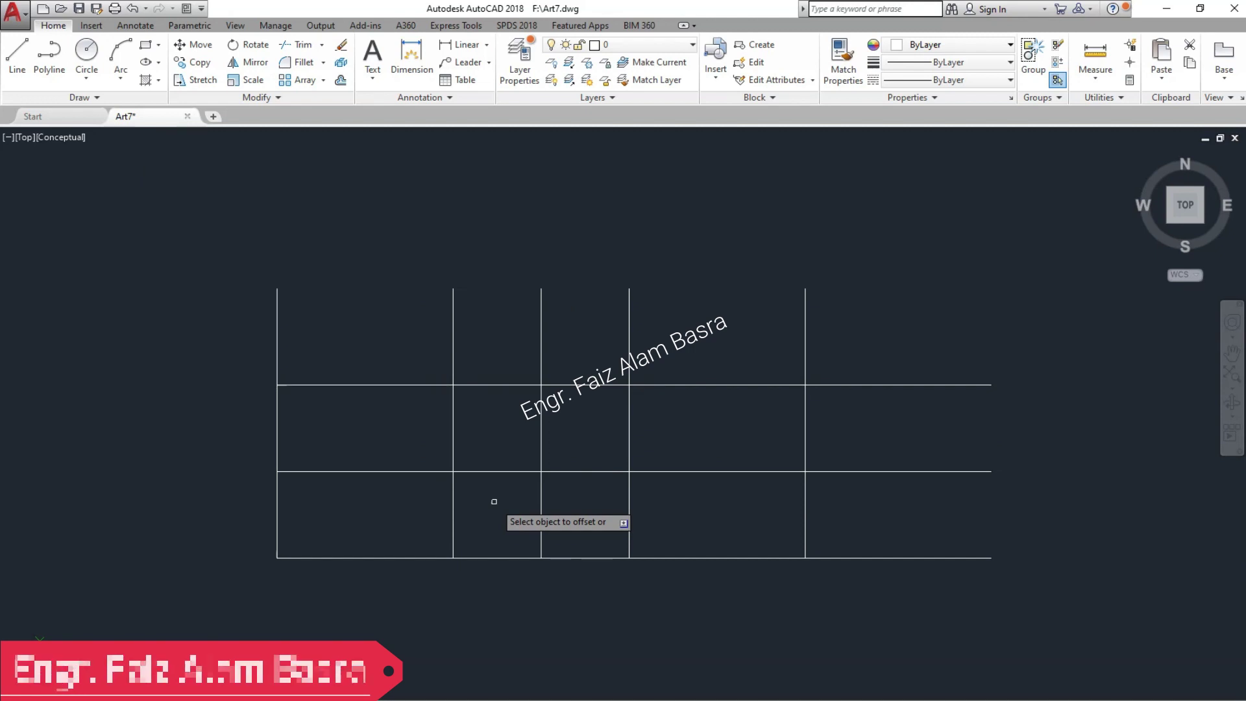
Offset further vertical lines rightward at half the grid spacing, dividing the third grid column and adding two more verticals beyond the grid.
left_click(629, 453)
left_click(695, 453)
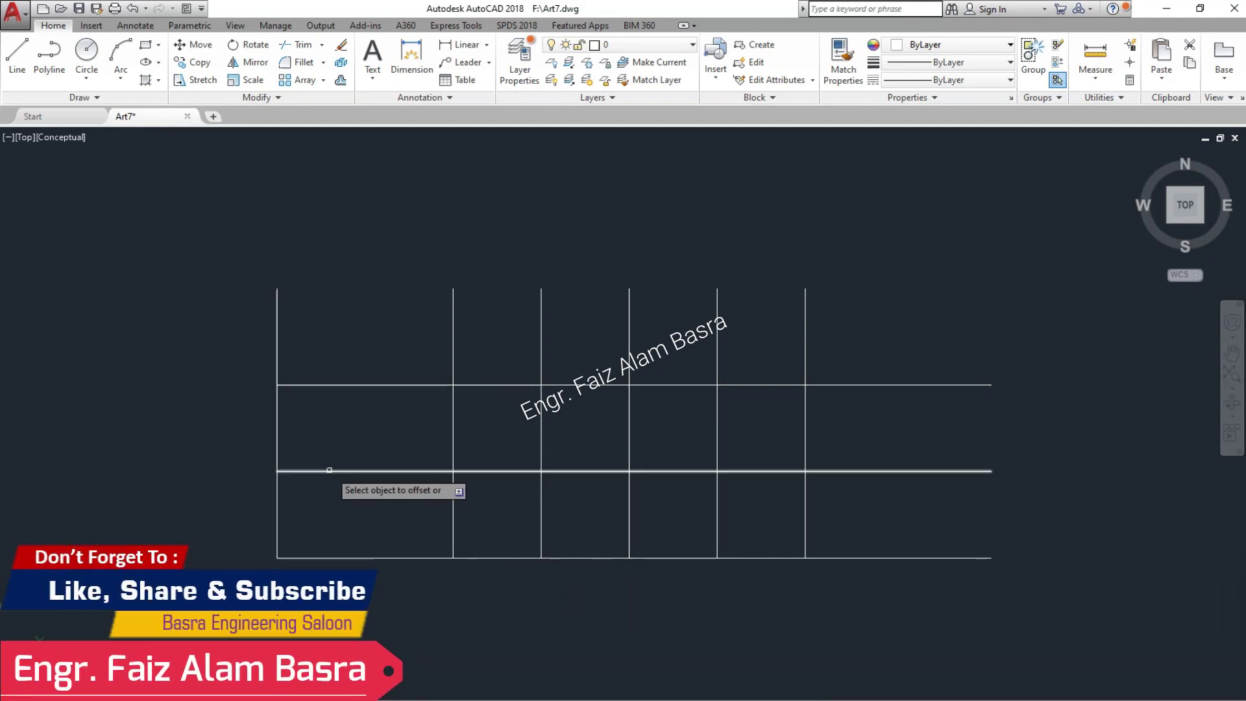
scroll(331, 471, "down", 2)
left_click(627, 512)
left_click(687, 503)
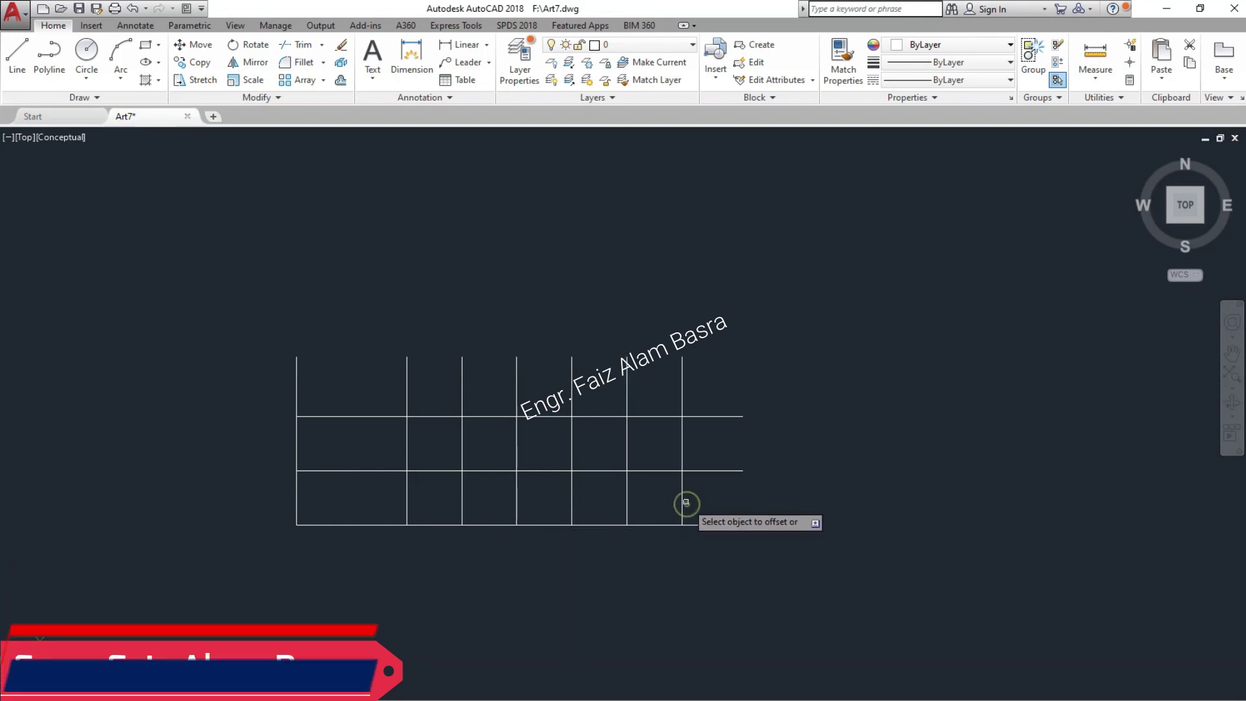
right_click(765, 504)
left_click(788, 512)
scroll(430, 472, "up", 2)
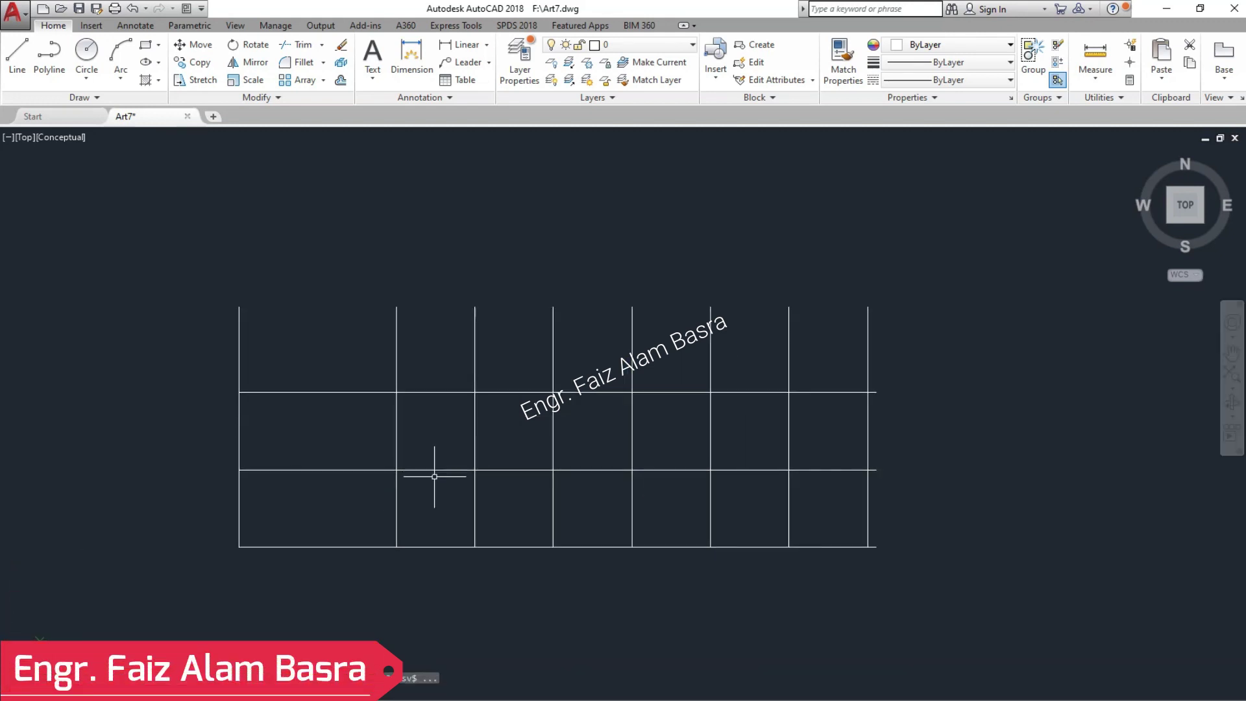
Erase the second and third vertical lines of the grid.
left_click(493, 320)
left_click(472, 294)
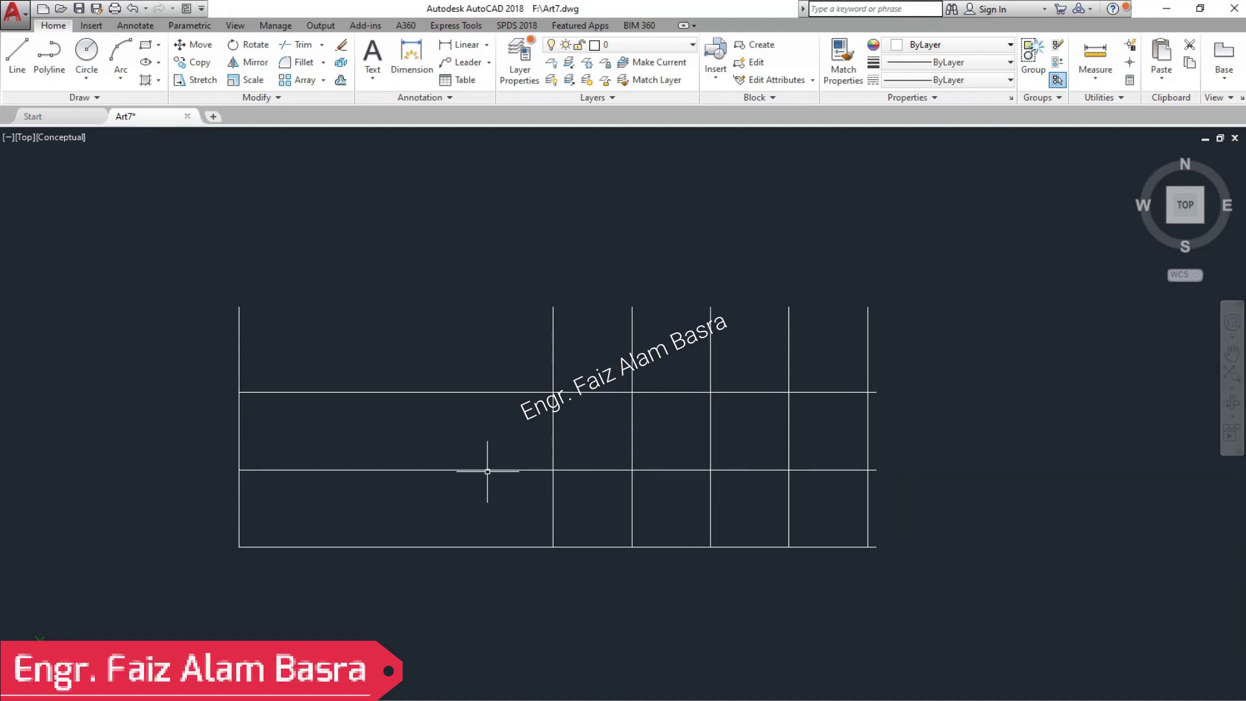
Draw two diagonals forming a V, from the centre crossing of the subdivided right half up to its two upper corners.
type("l")
key("Return")
left_click(710, 469)
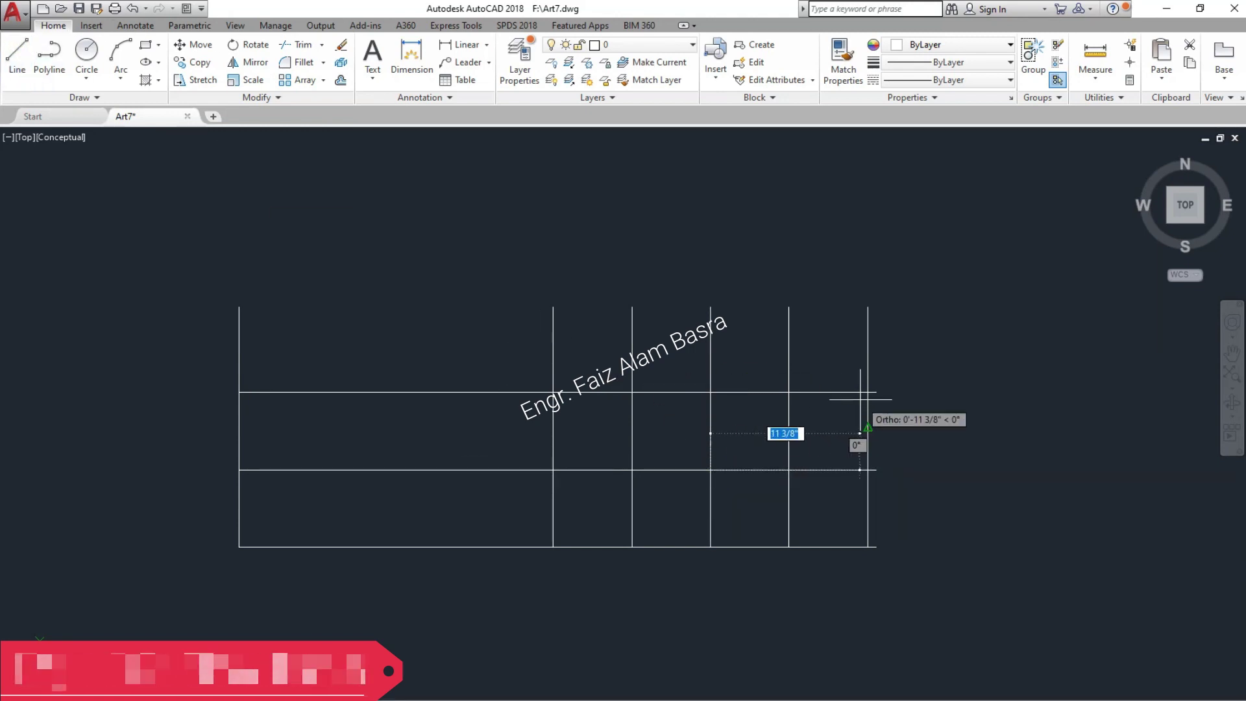
left_click(868, 392)
key("Return")
key("Return")
left_click(710, 470)
left_click(558, 392)
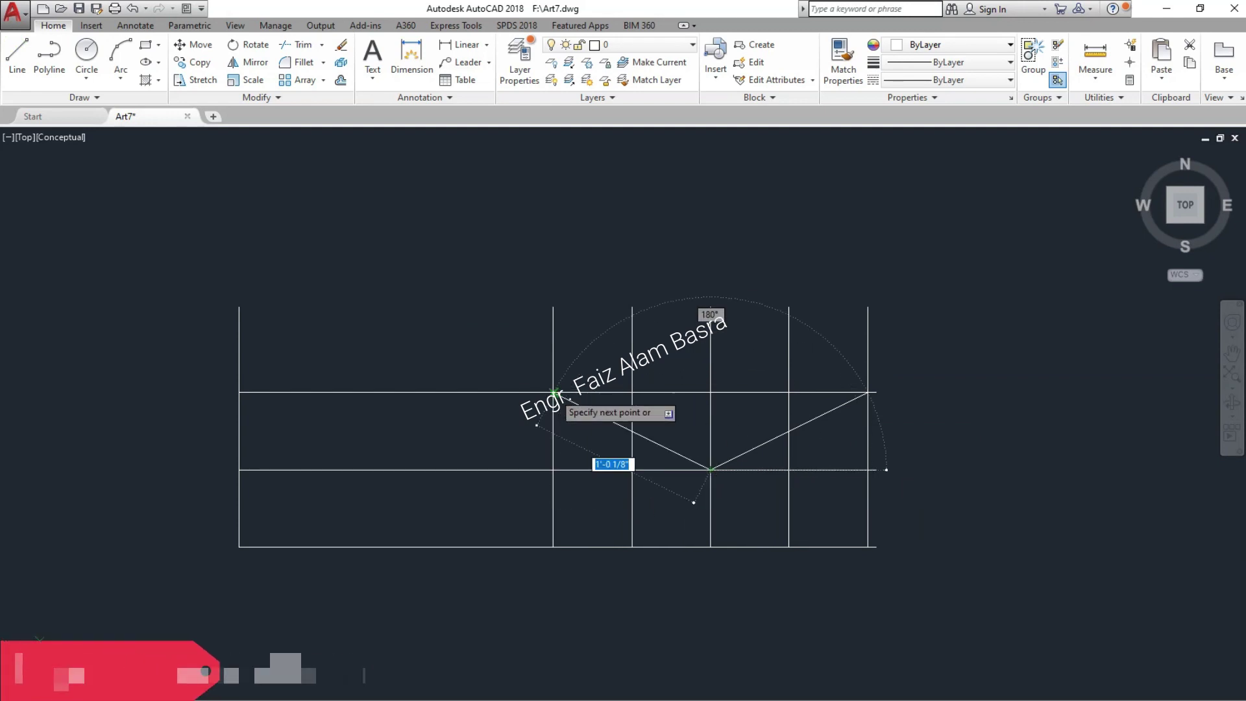
key("Return")
Erase the two vertical lines that cross the middle of the V's diagonals.
scroll(438, 394, "down", 2)
scroll(486, 378, "up", 2)
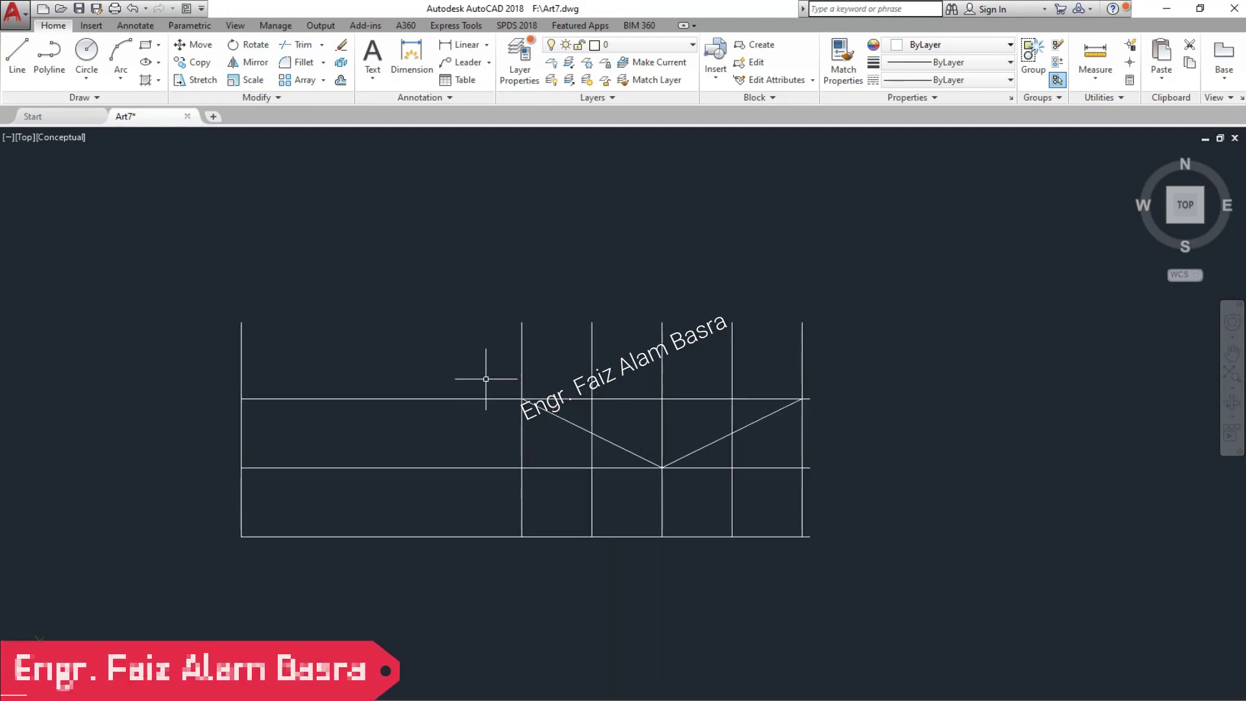
left_click(743, 323)
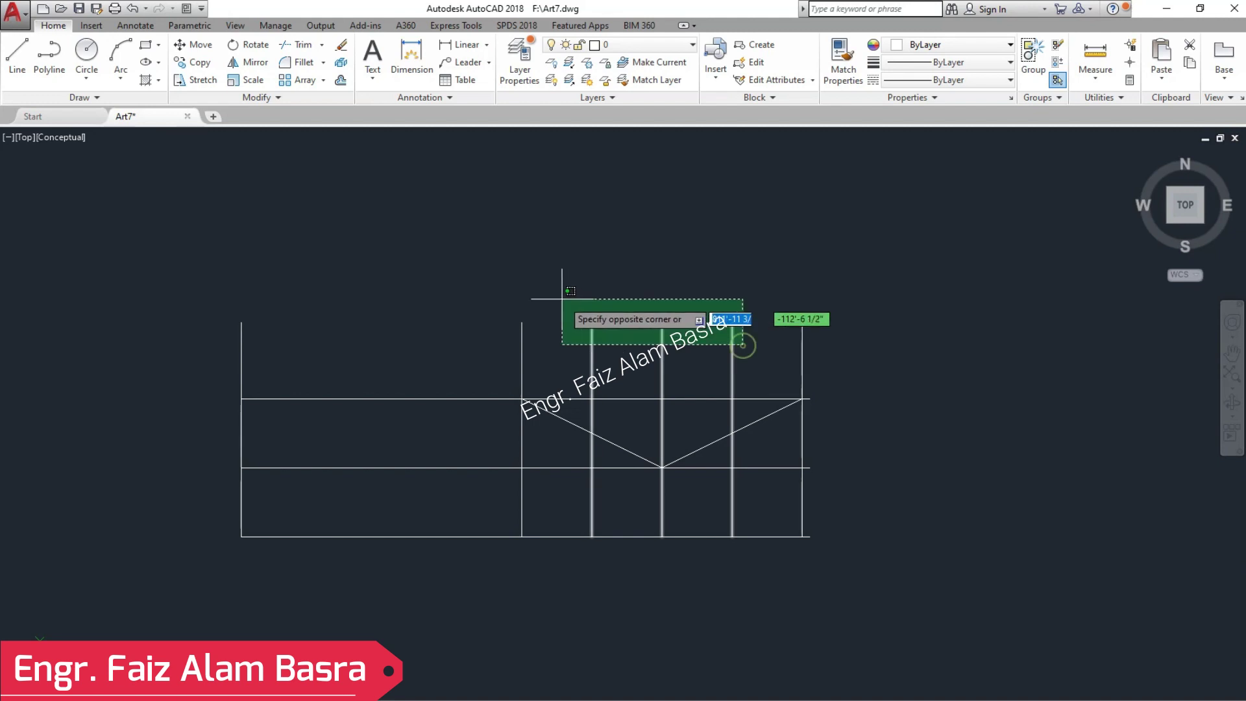
left_click(694, 311)
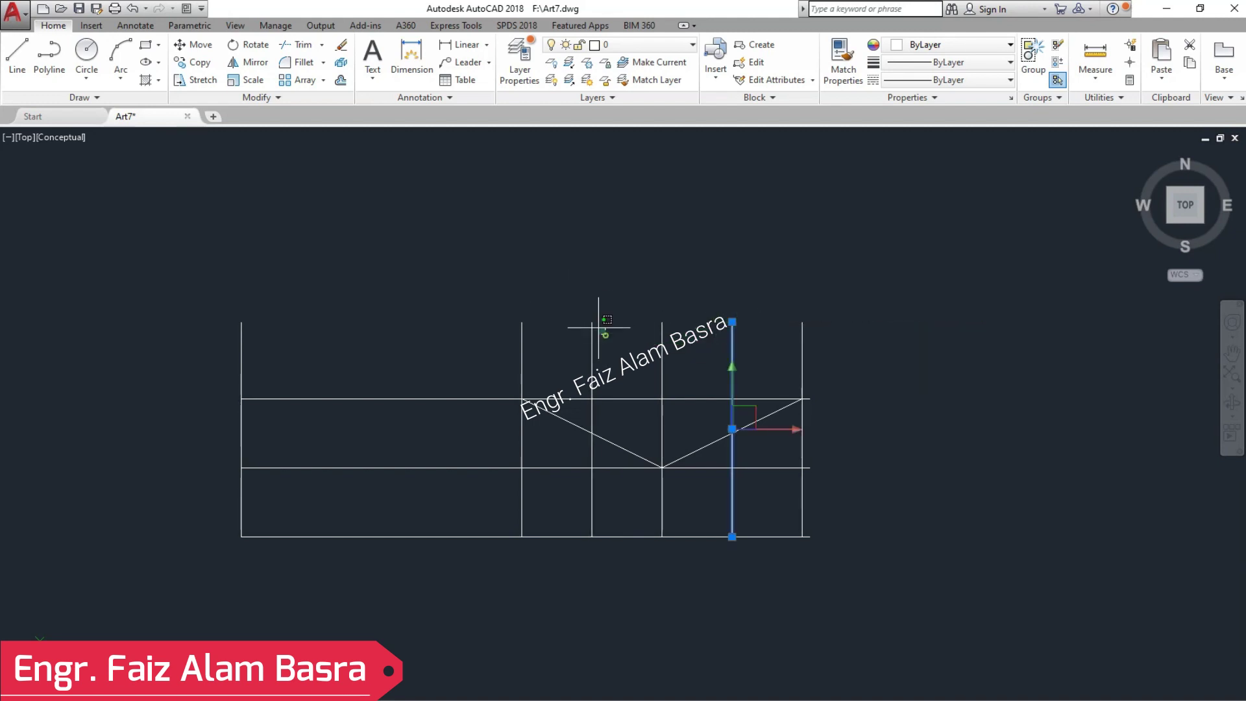
key("Return")
left_click(886, 357)
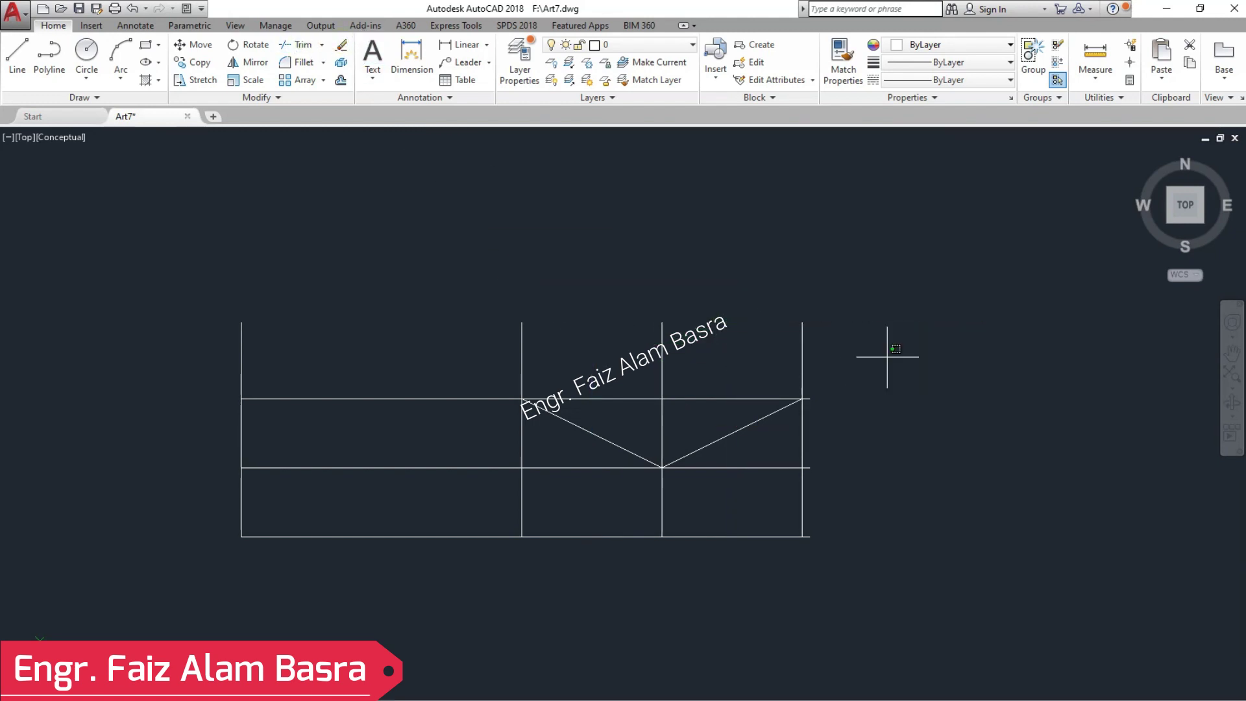
Trim the line ends that extend above and to the right of the grid.
left_click(113, 268)
left_click(904, 608)
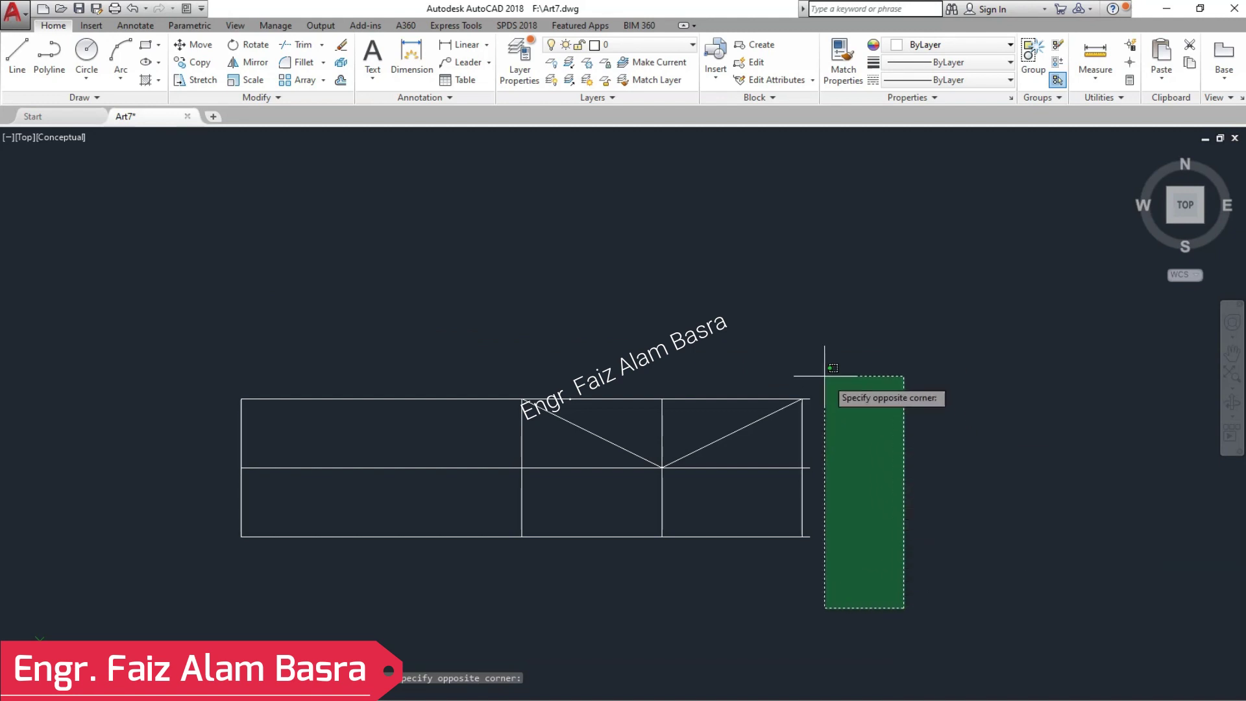
left_click(809, 361)
right_click(816, 330)
left_click(836, 340)
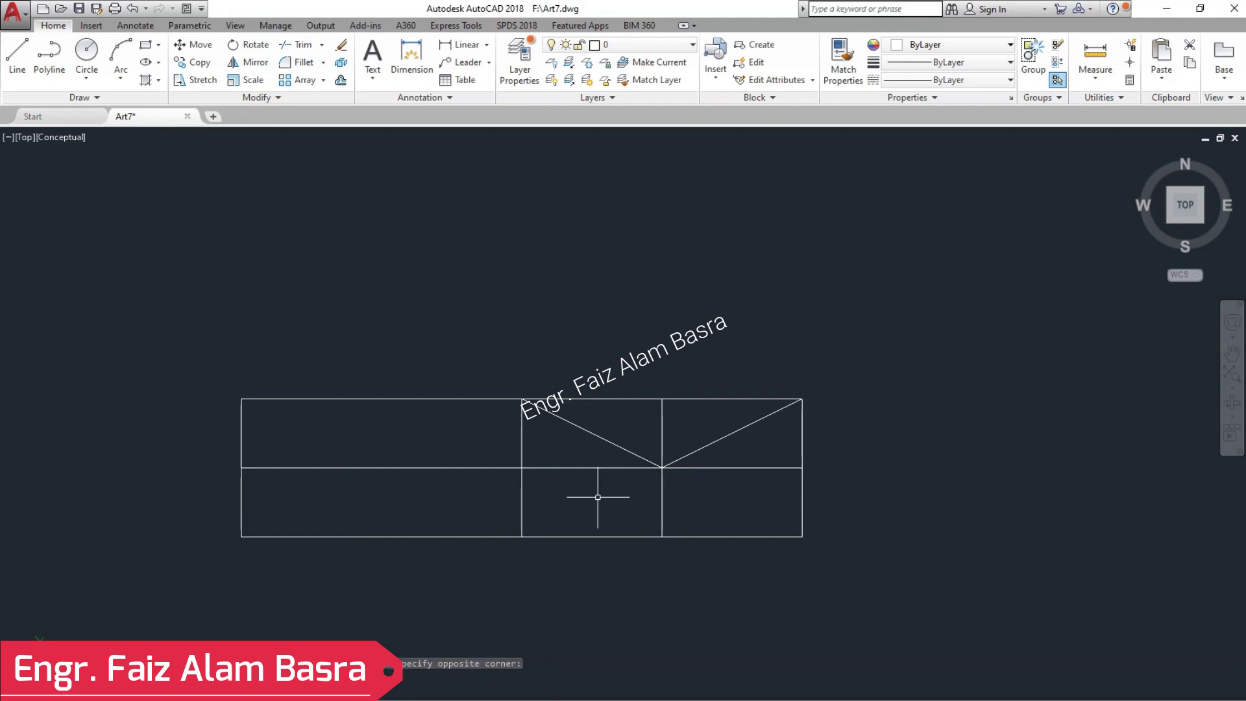
Erase the middle horizontal line and remove the vertical segment above the point where the diagonals meet.
left_click(586, 463)
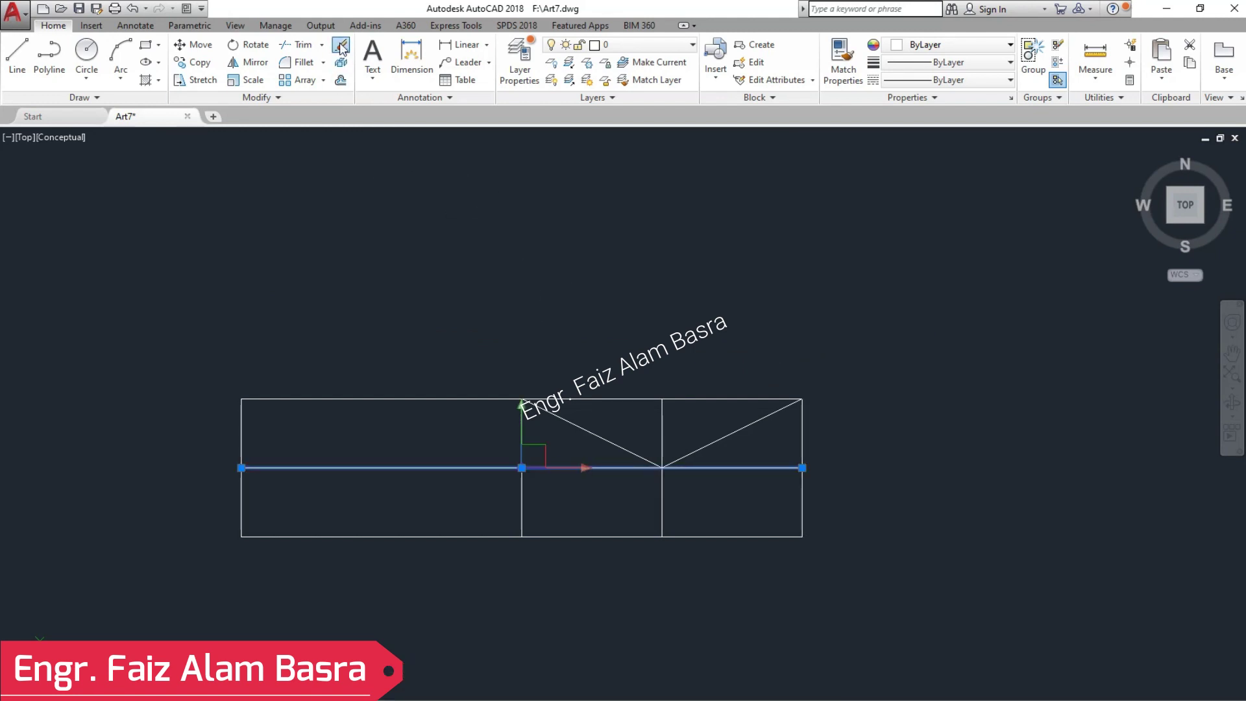
key("Return")
left_click(661, 431)
key("Return")
scroll(495, 353, "down", 2)
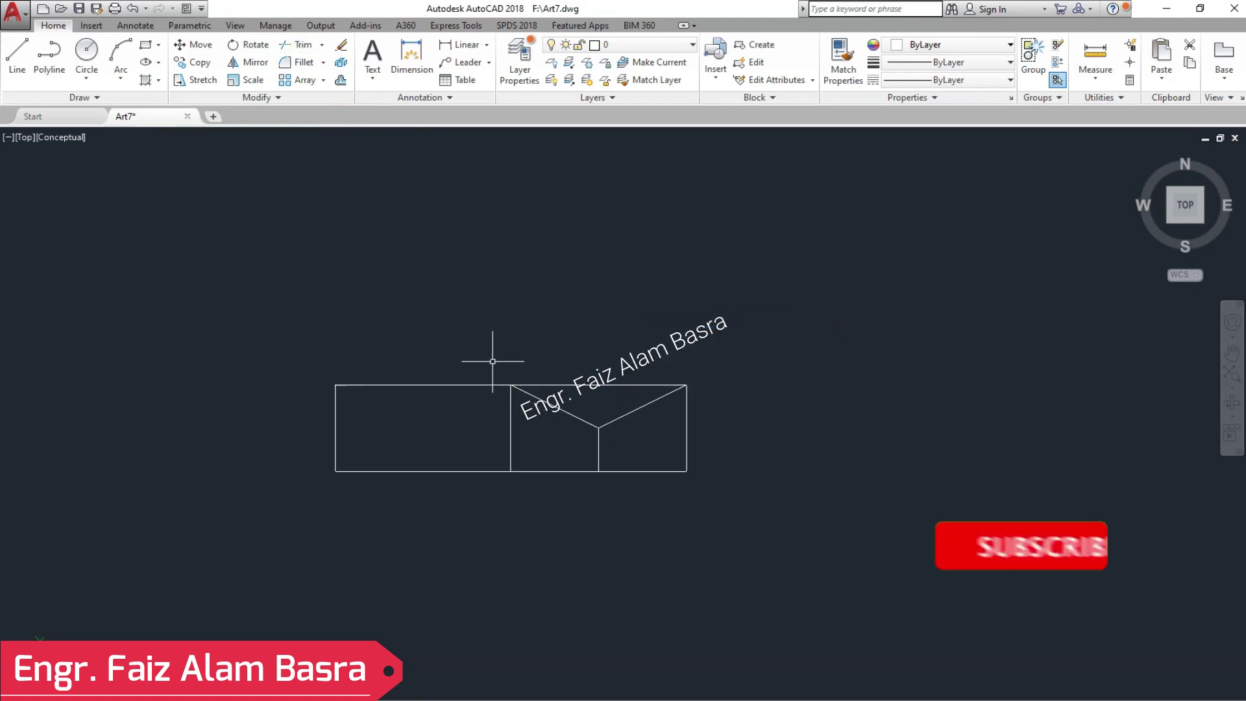
Save the drawing and copy the whole tile unit once, placing the copy's lower-left corner on the original's lower-right corner.
left_click(79, 8)
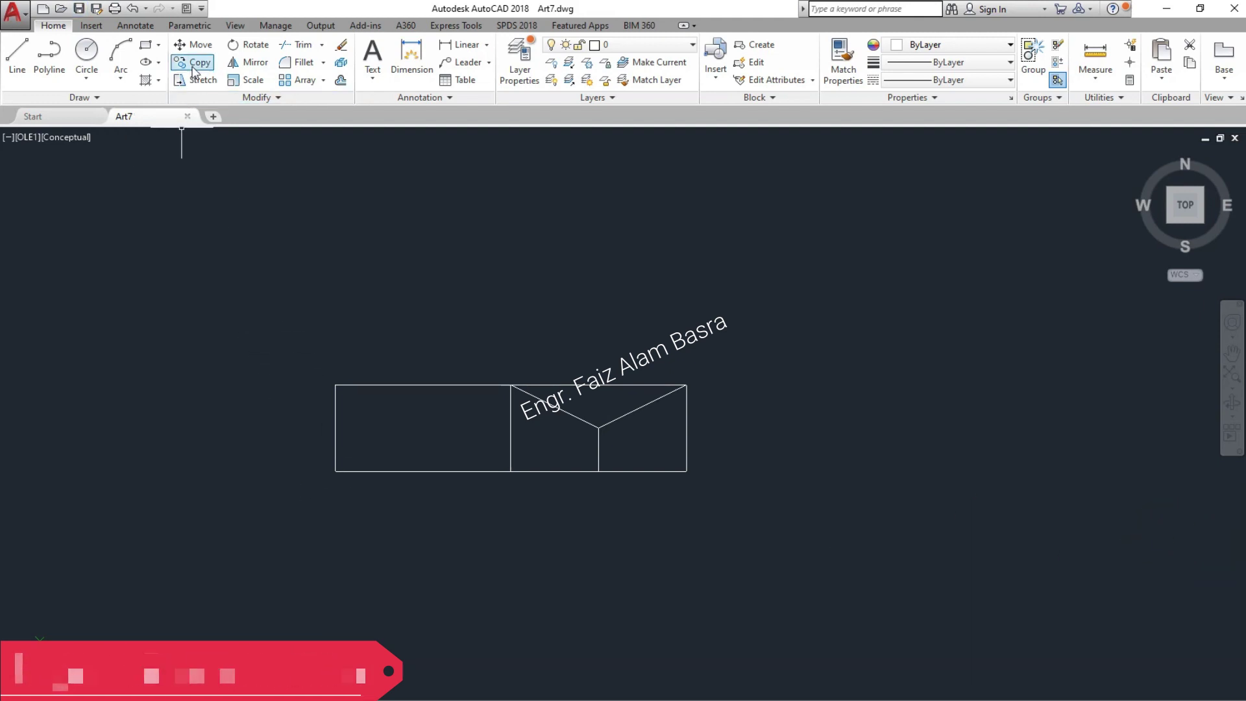
left_click(764, 538)
left_click(310, 330)
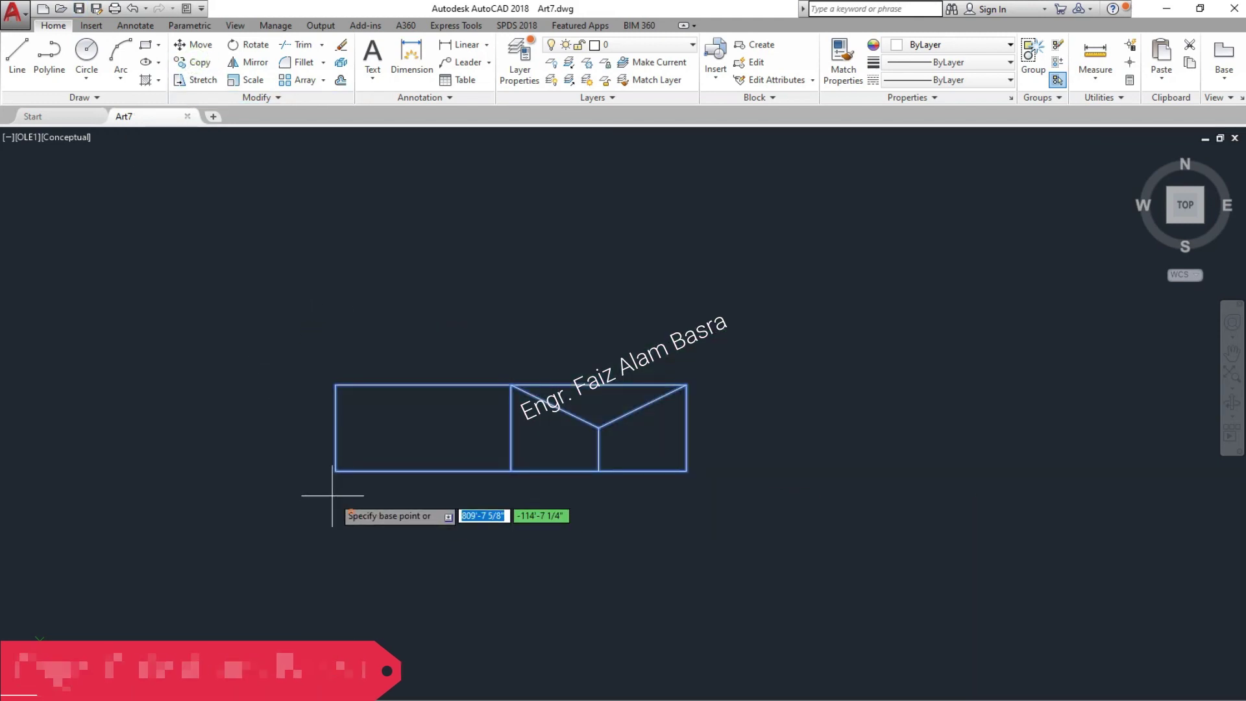
type("co")
key("Return")
left_click(336, 471)
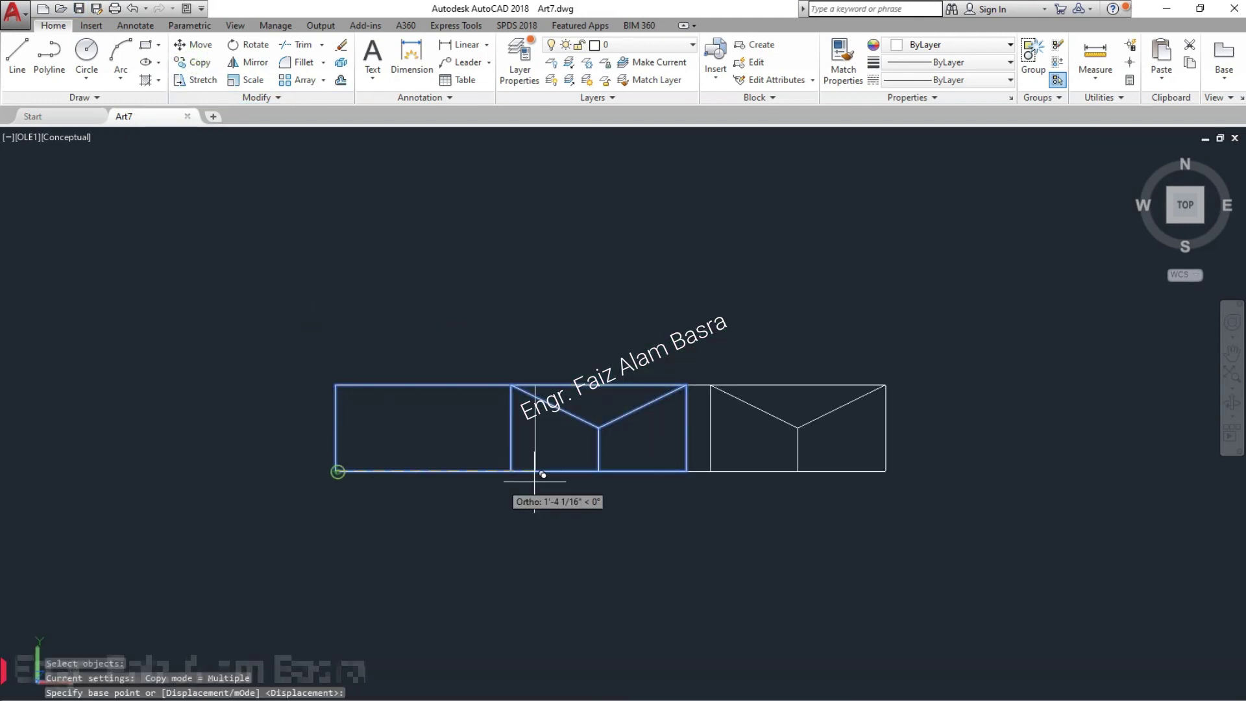
left_click(688, 470)
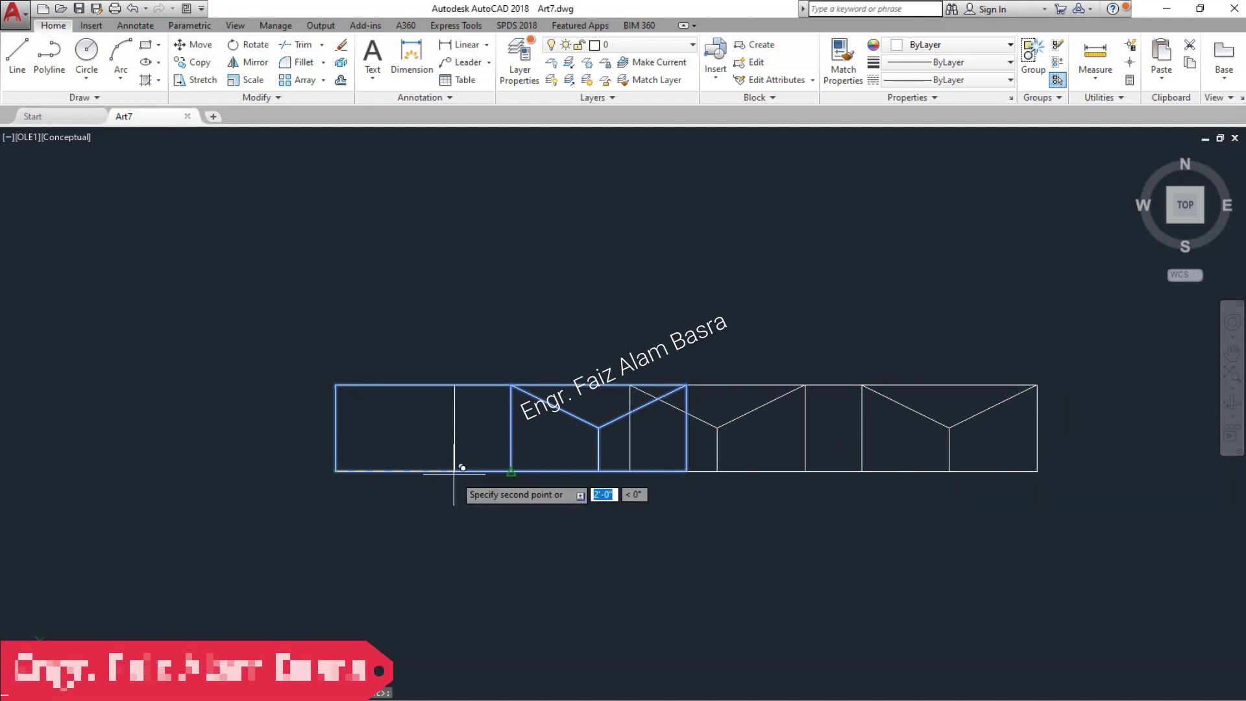
scroll(266, 471, "down", 4)
scroll(286, 466, "up", 2)
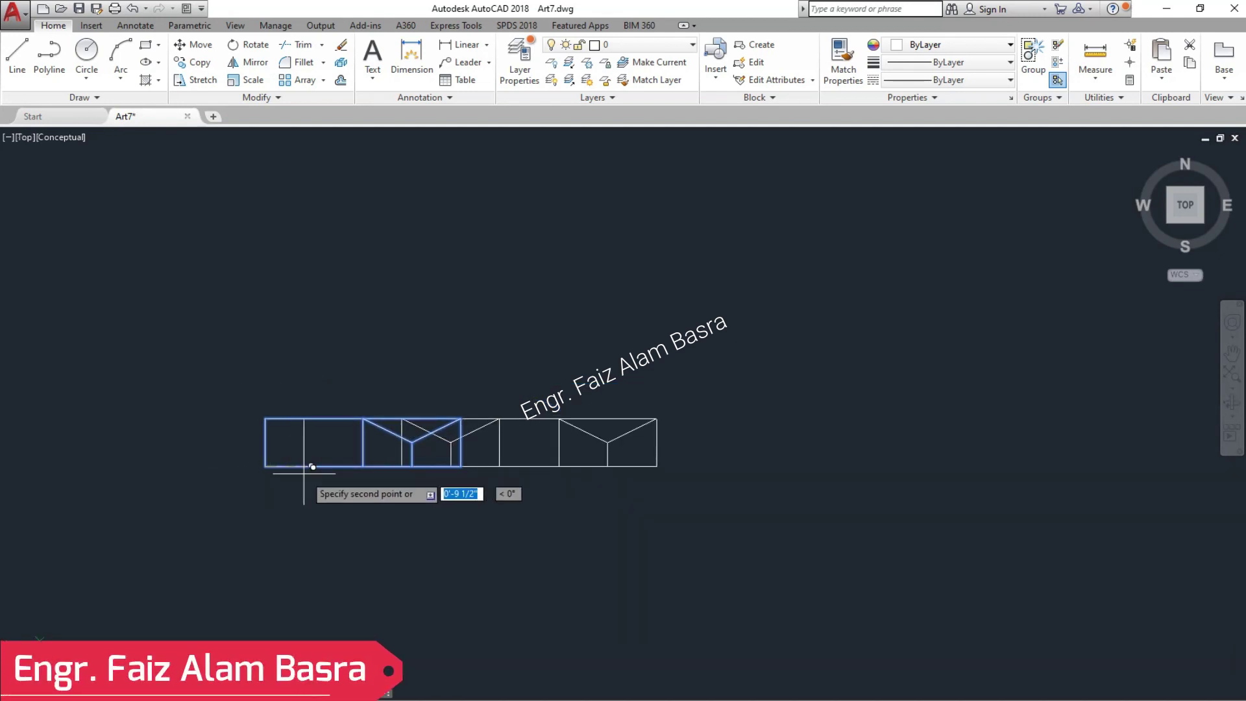
key("Return")
Select the whole two-unit strip and open the layer choices for it.
scroll(464, 438, "up", 5)
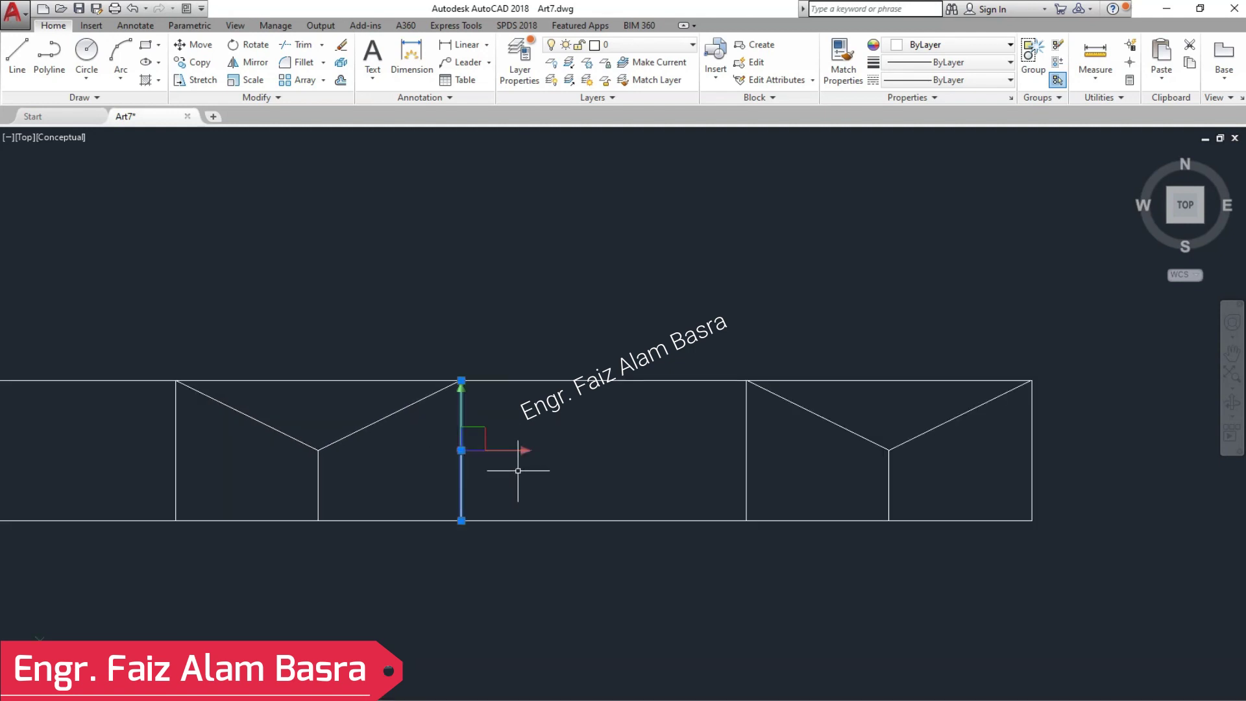
scroll(477, 475, "down", 2)
scroll(125, 501, "up", 2)
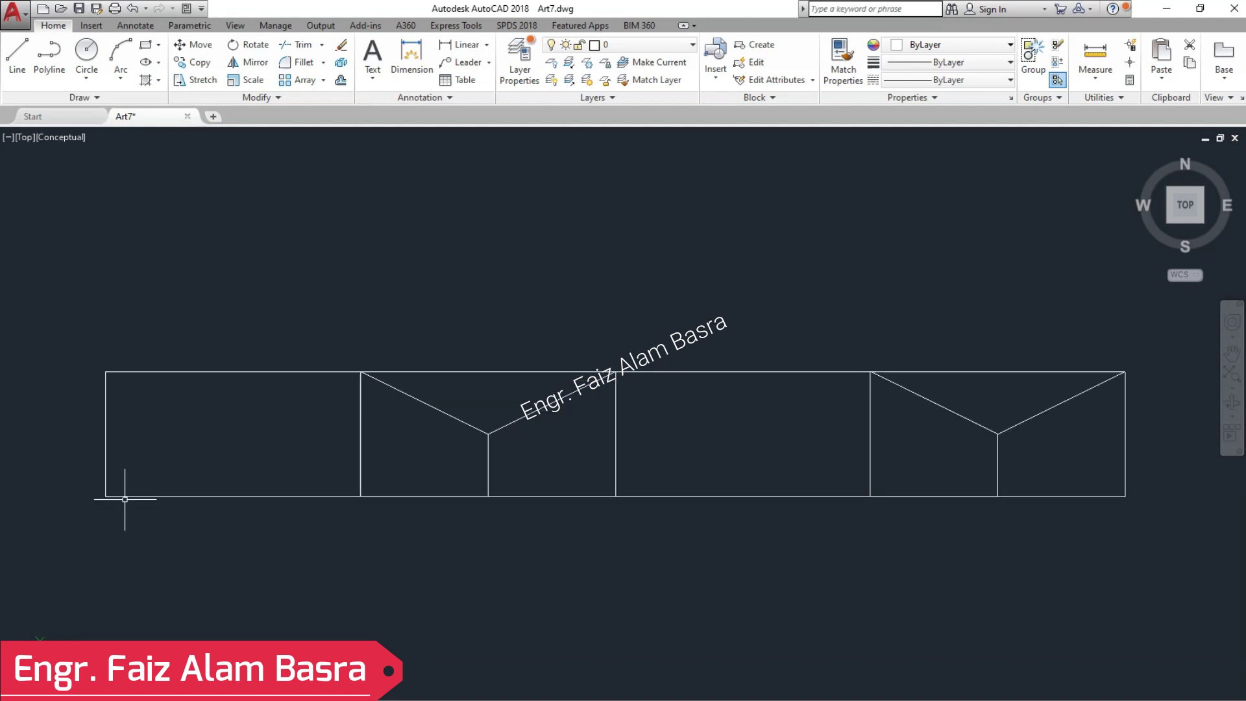
scroll(134, 494, "down", 2)
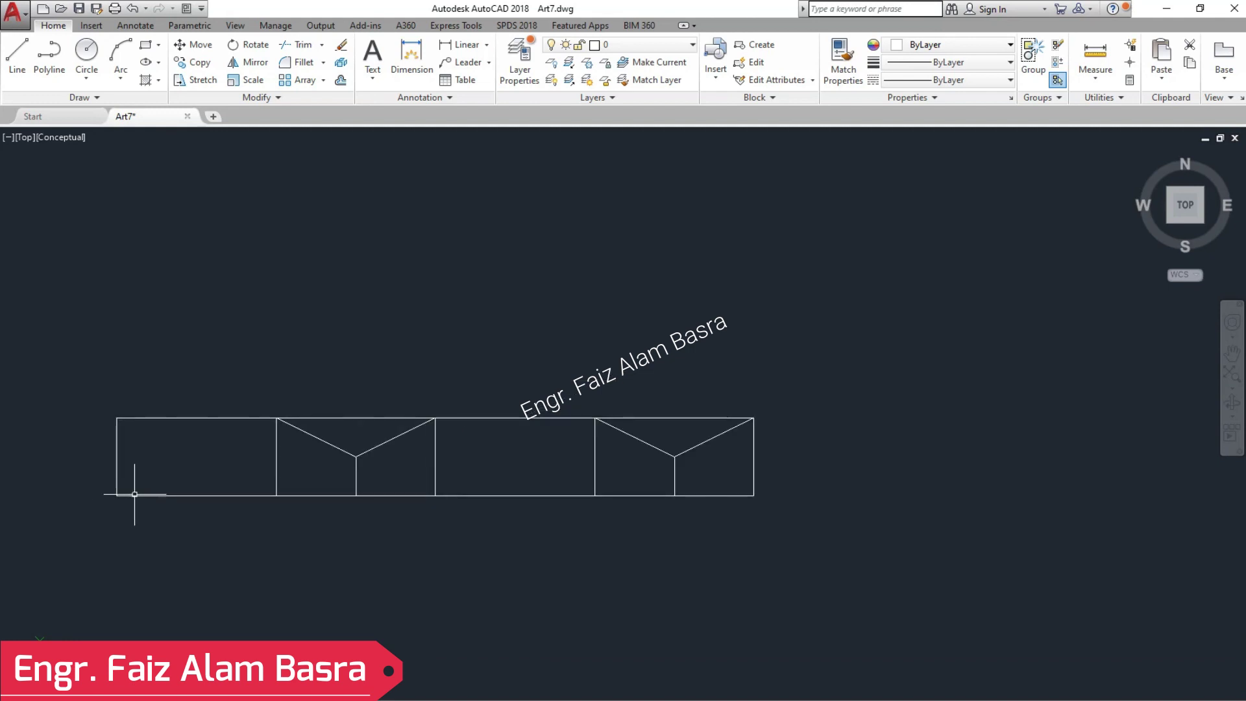
left_click(830, 557)
left_click(35, 307)
left_click(692, 45)
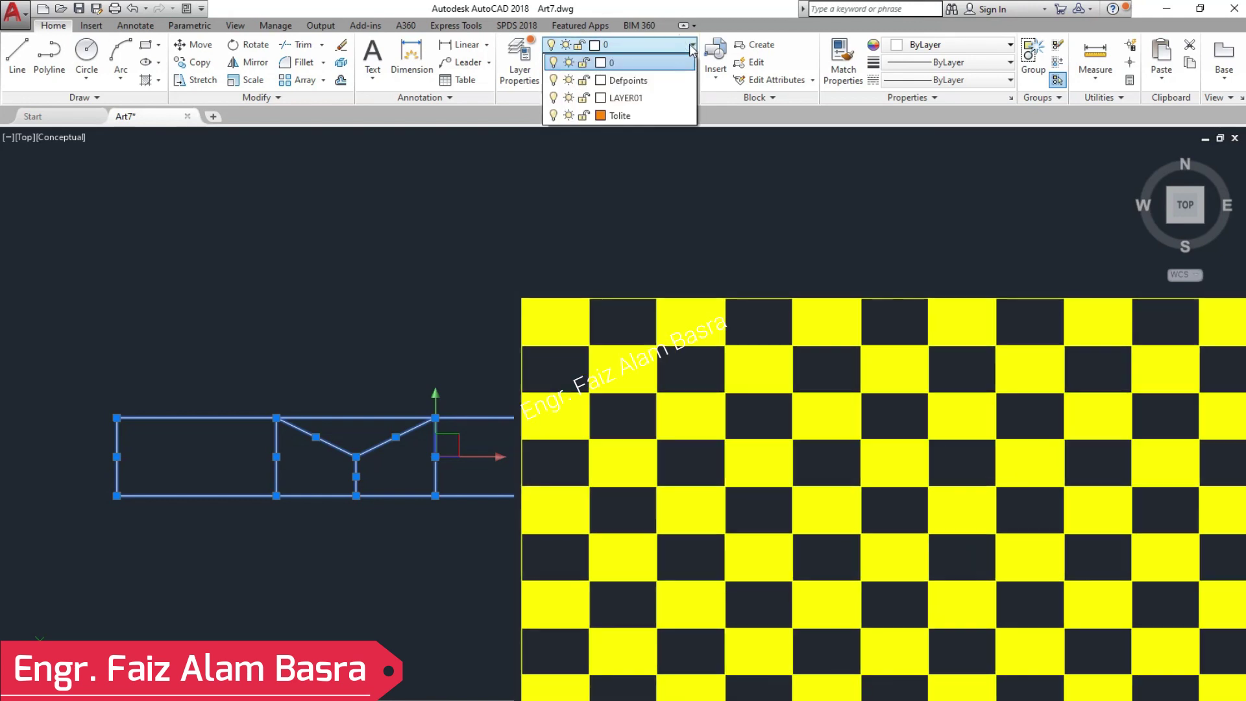
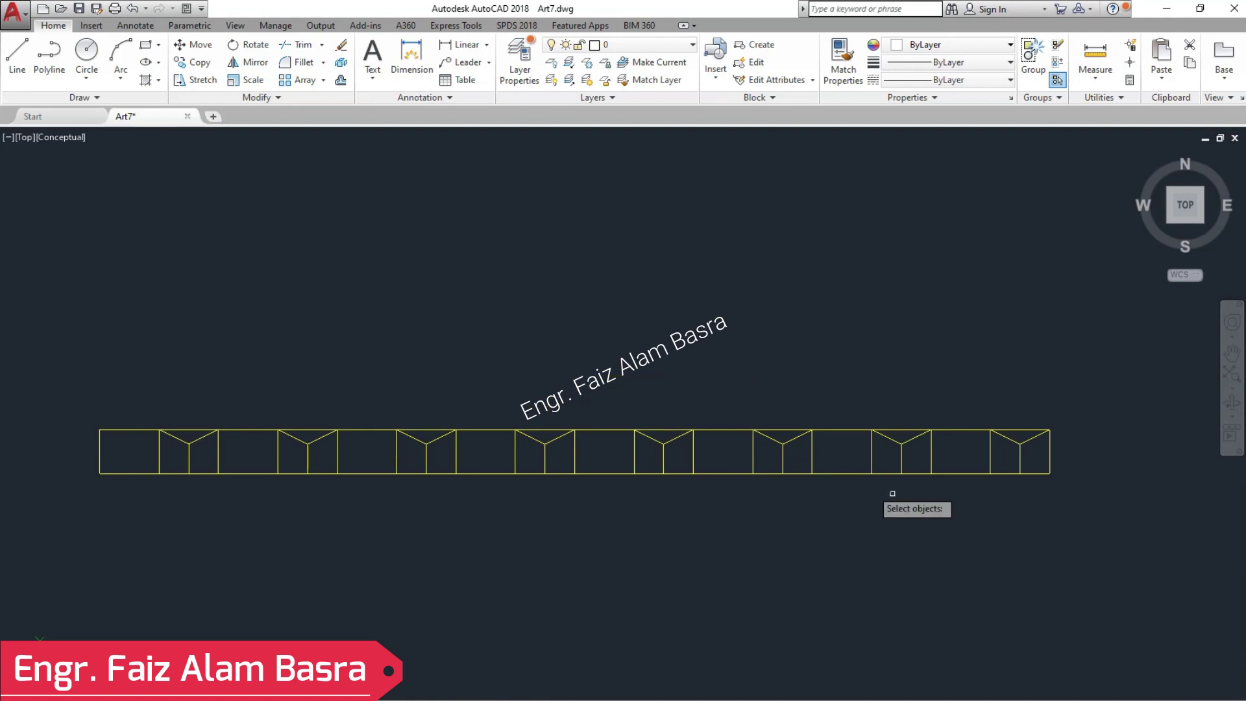
Stretch the meeting points of all the diagonal pairs down to mid-height of the strip.
left_click(1093, 459)
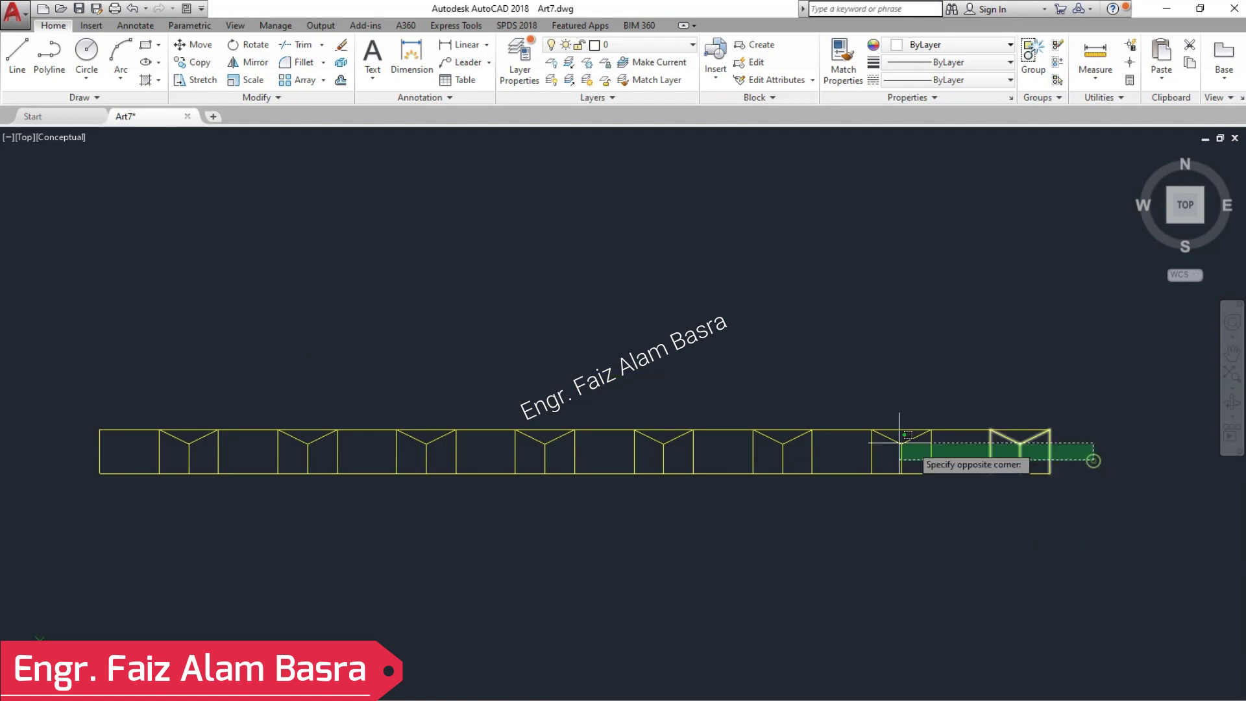
left_click(85, 436)
key("Return")
left_click(231, 305)
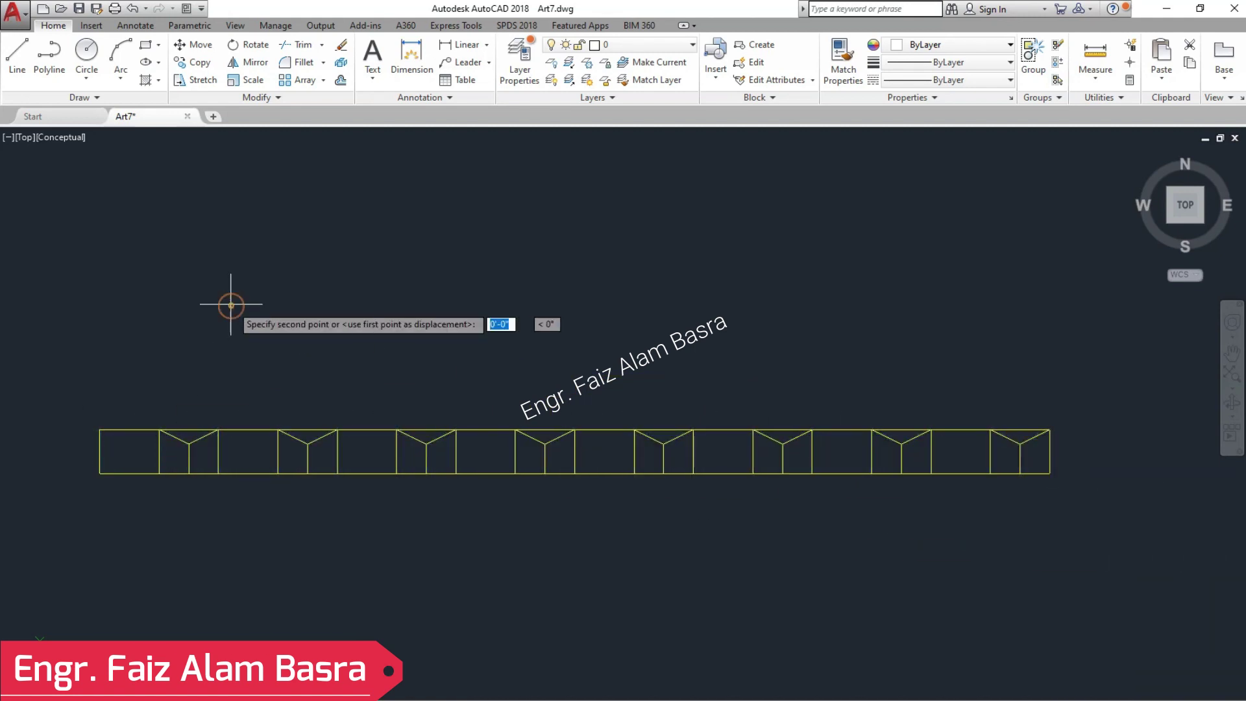
key("Return")
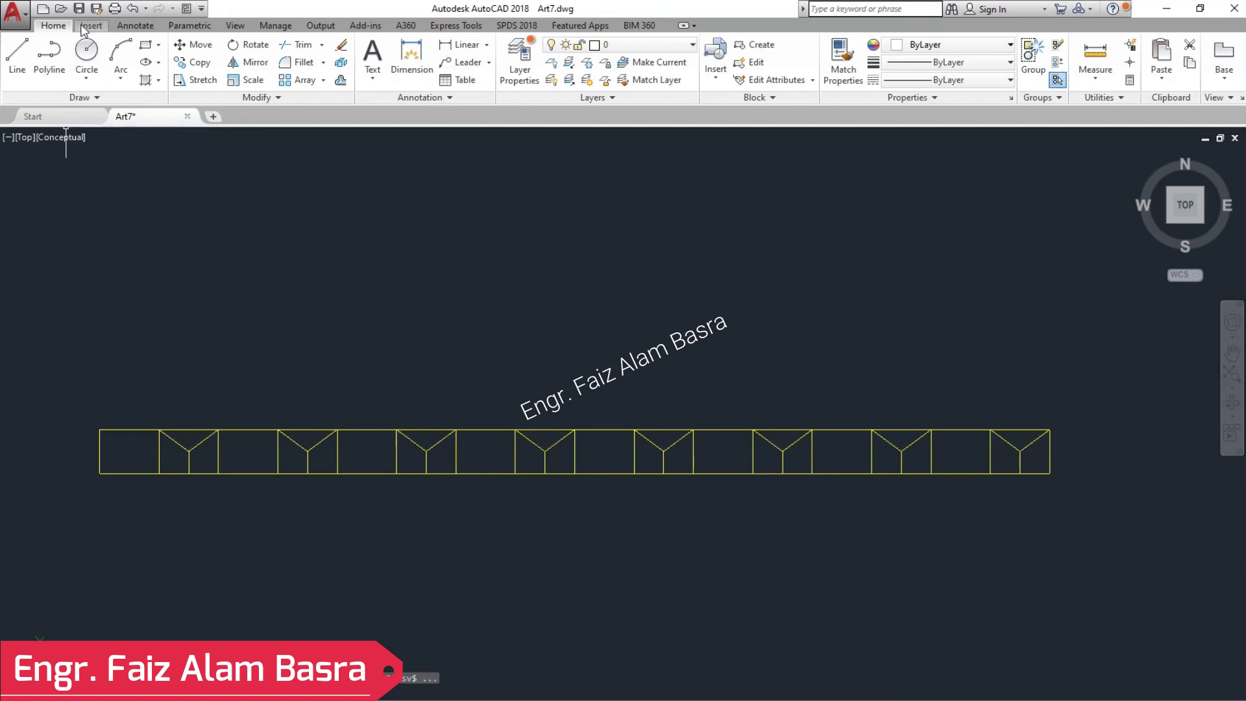
Delete all the repeated units of the strip except the first one at the left end.
scroll(97, 459, "up", 3)
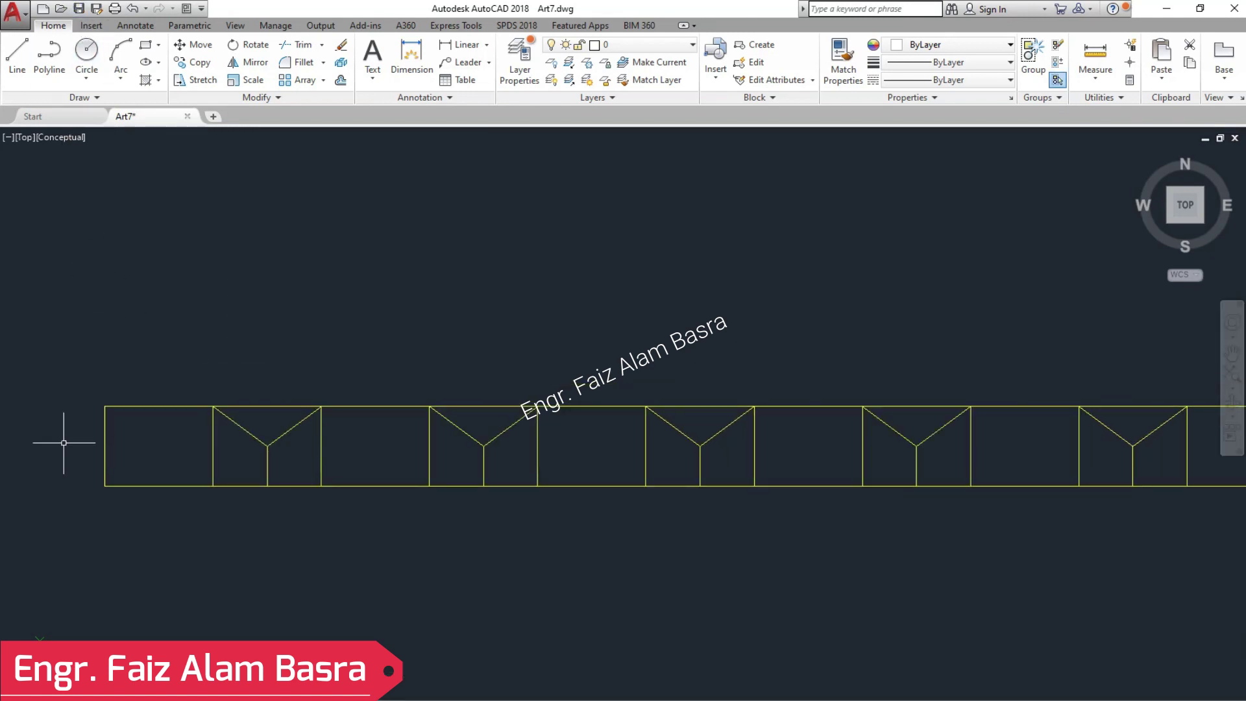
scroll(123, 435, "down", 5)
left_click(663, 516)
left_click(218, 354)
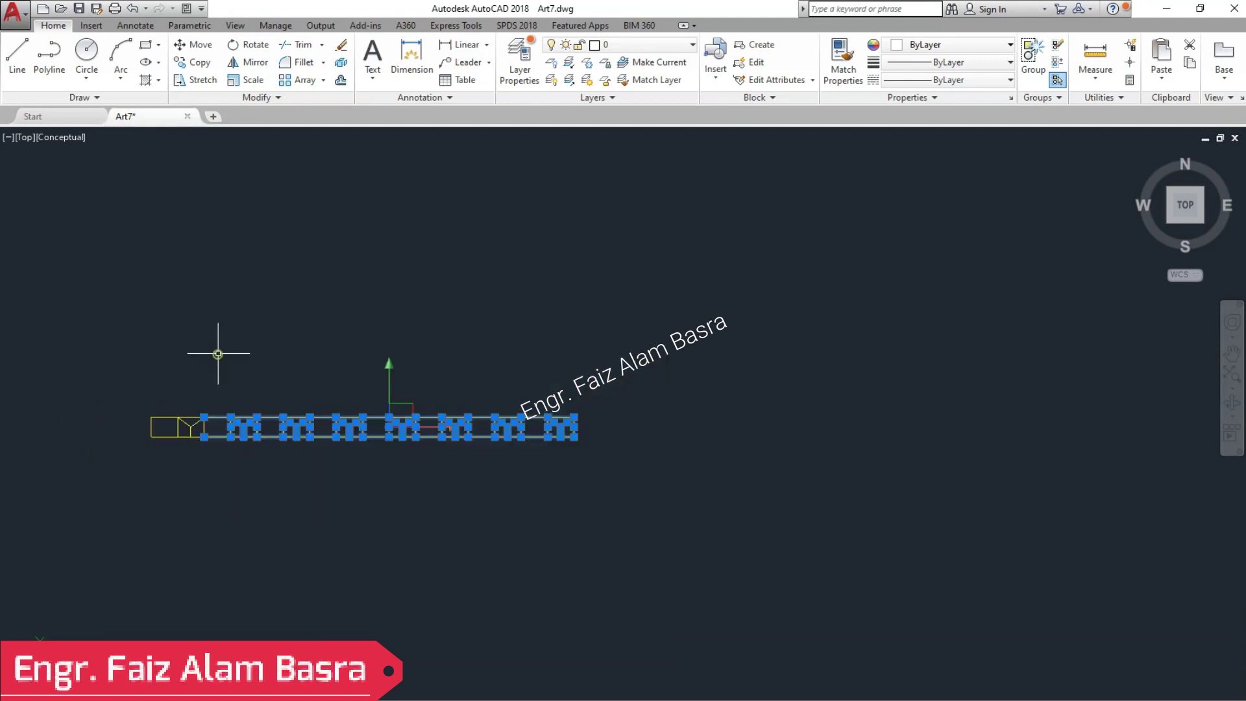
key("Delete")
Delete the entire remaining tile unit to clear the drawing area.
scroll(153, 427, "up", 10)
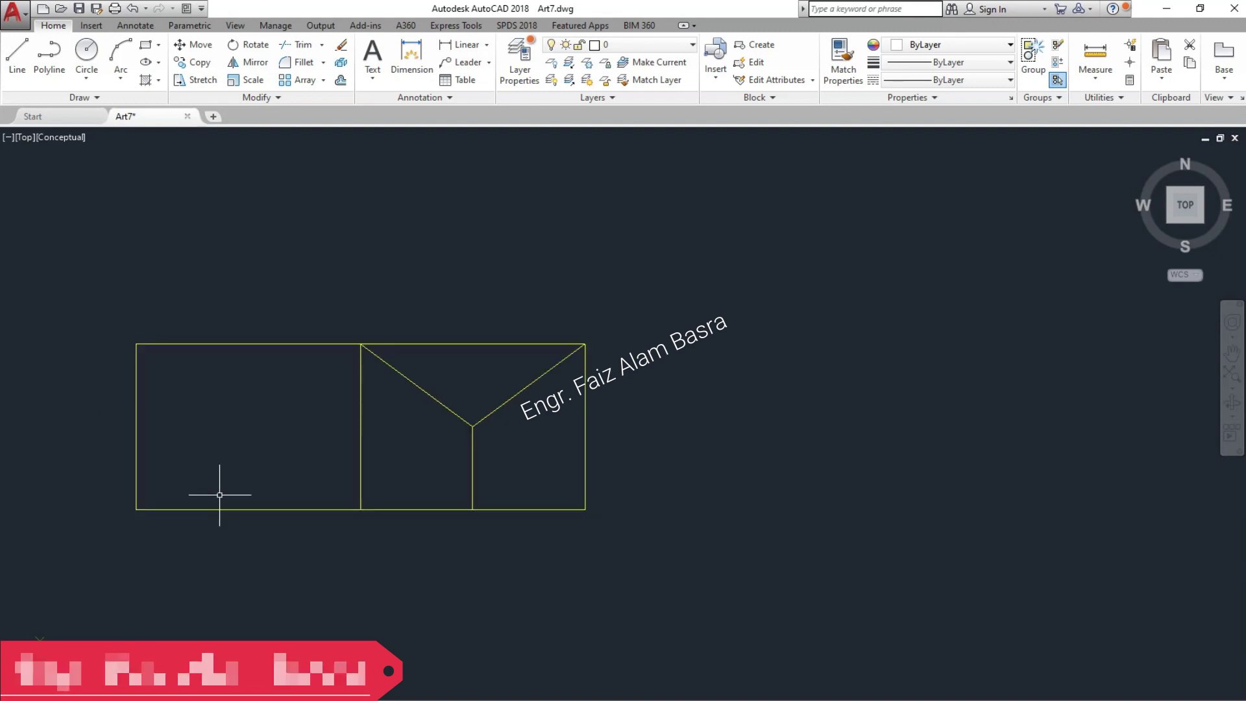
scroll(455, 487, "down", 3)
scroll(320, 473, "up", 2)
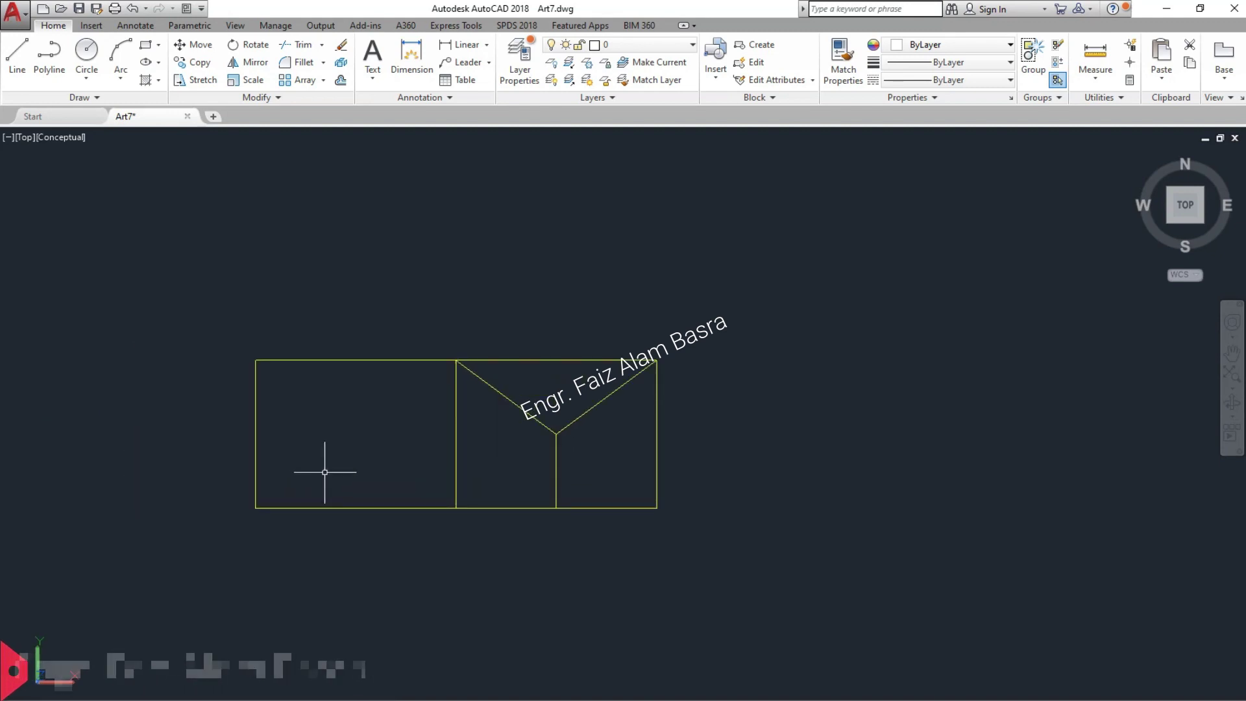
left_click(196, 79)
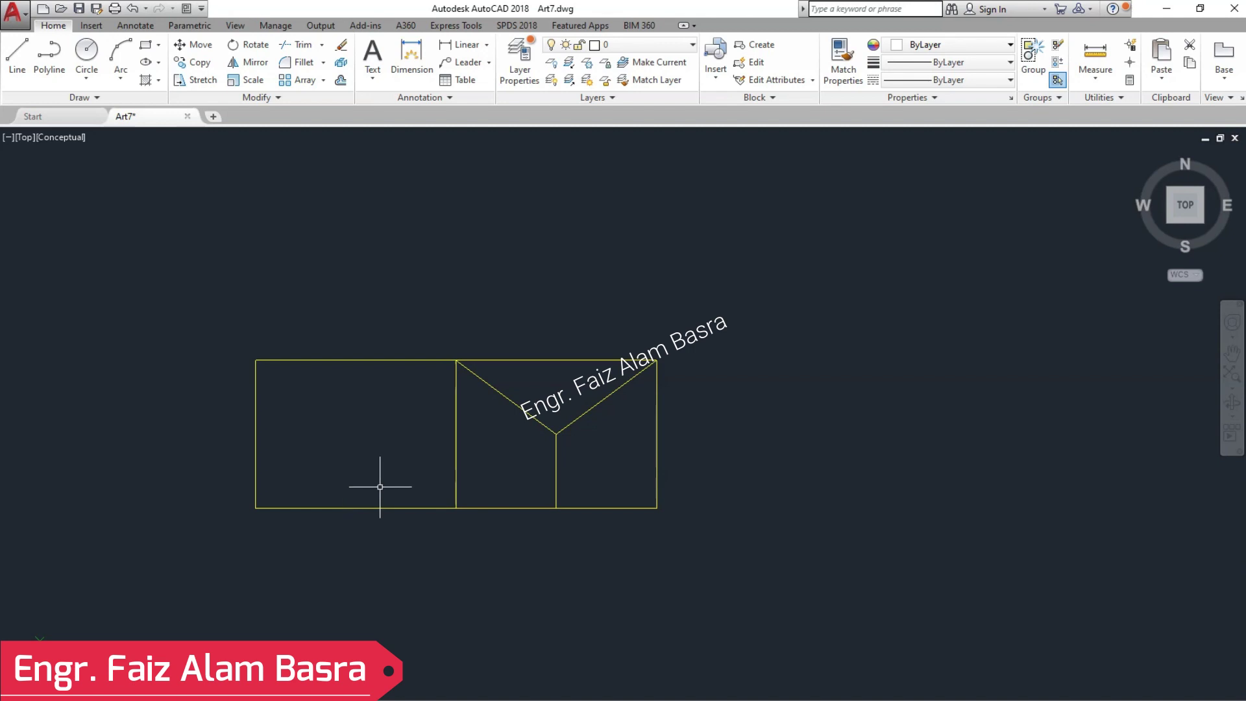
left_click(714, 551)
left_click(232, 302)
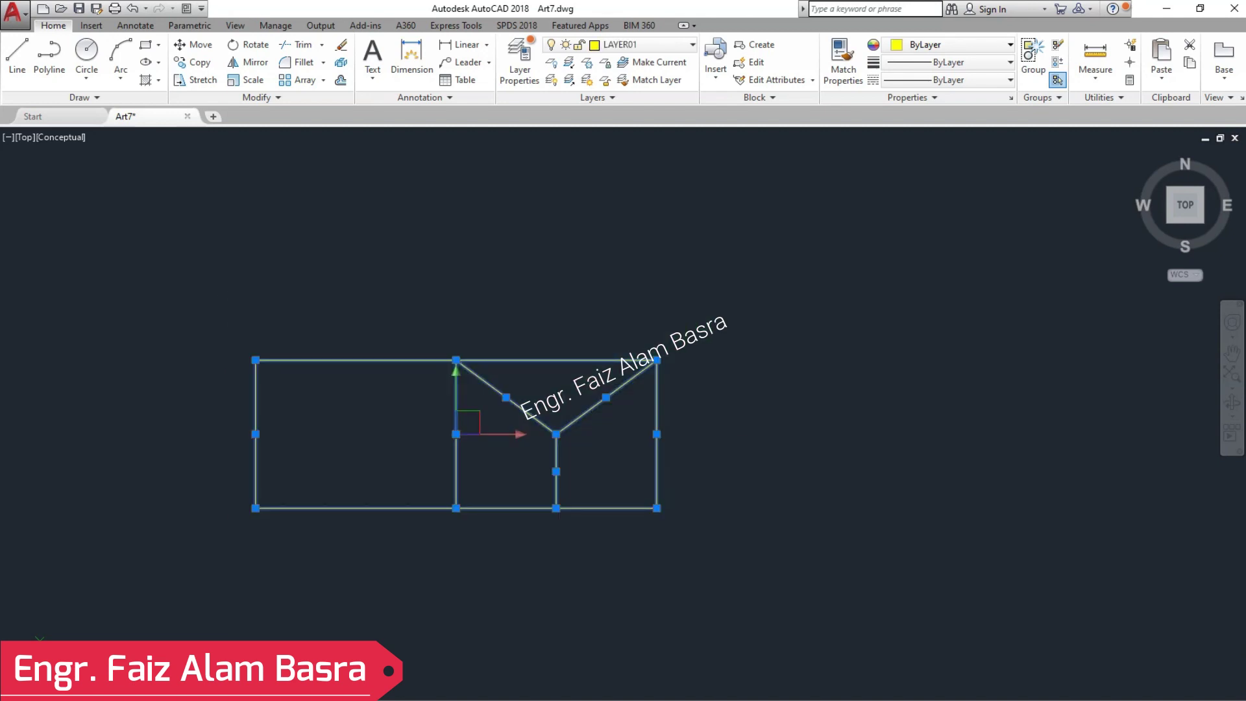
key("Delete")
Draw a new horizontal base line and assign it to the LAYER01 layer.
left_click(36, 71)
left_click(191, 519)
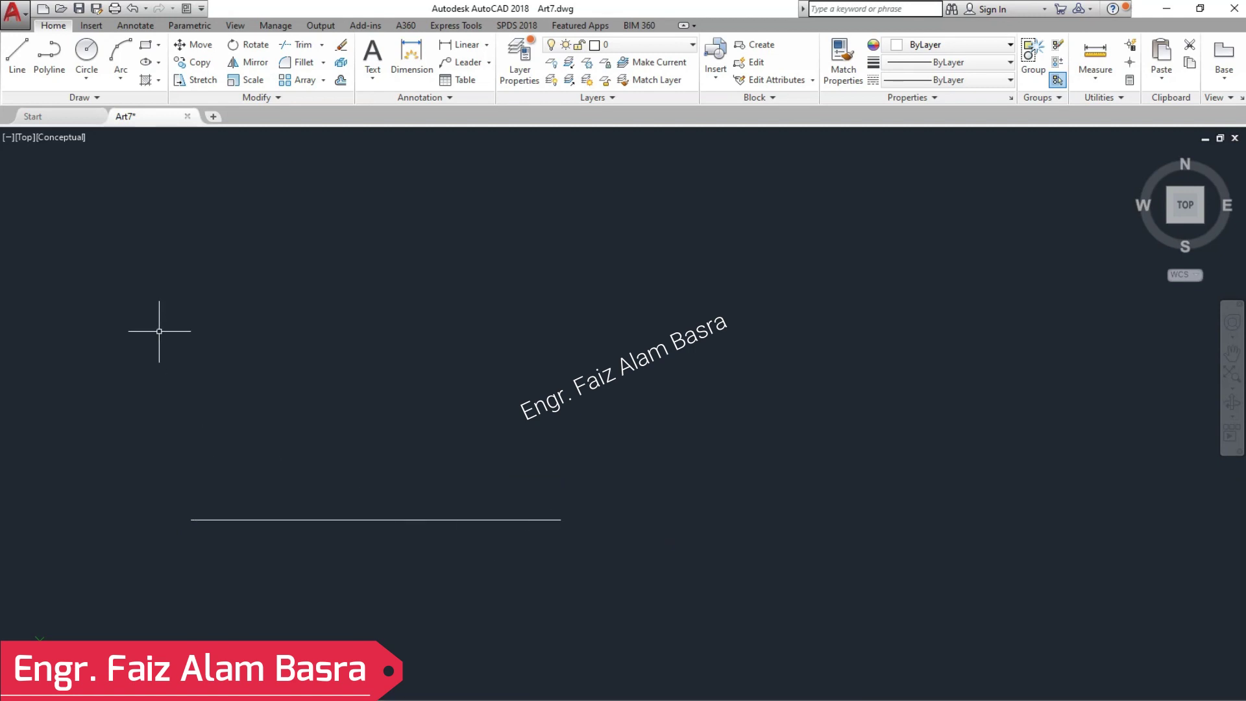
left_click(552, 520)
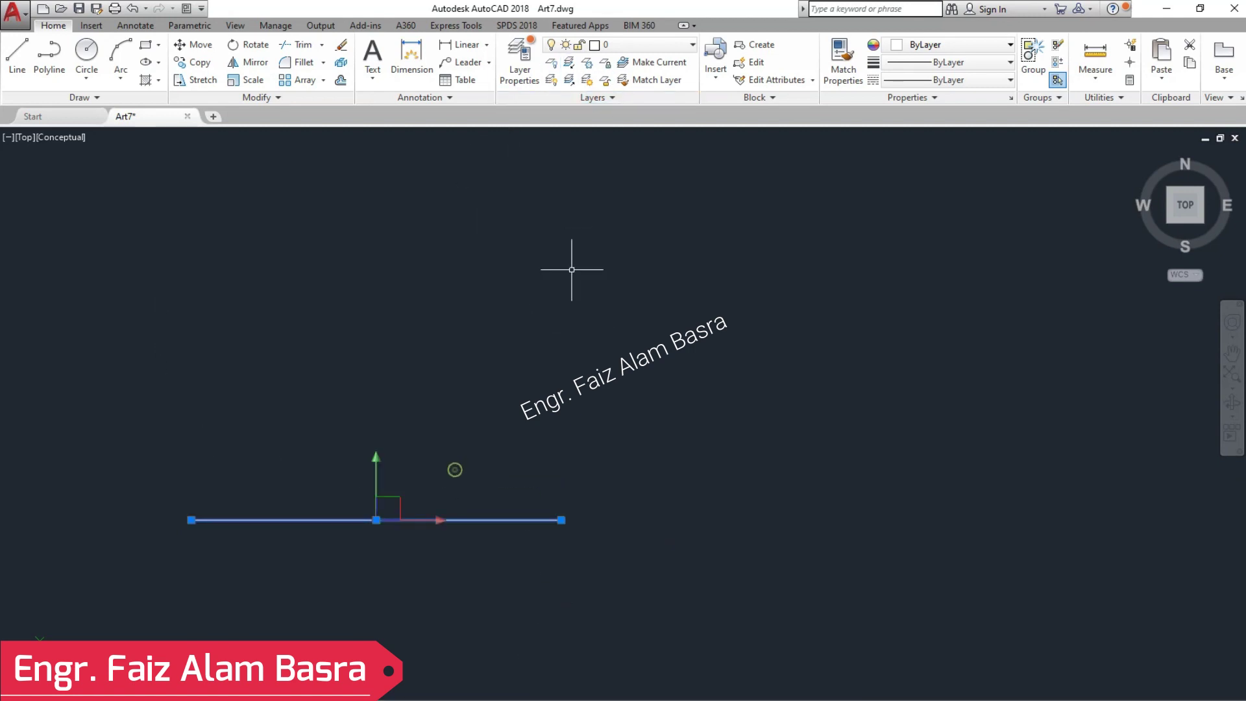
left_click(649, 44)
left_click(654, 99)
key("Escape")
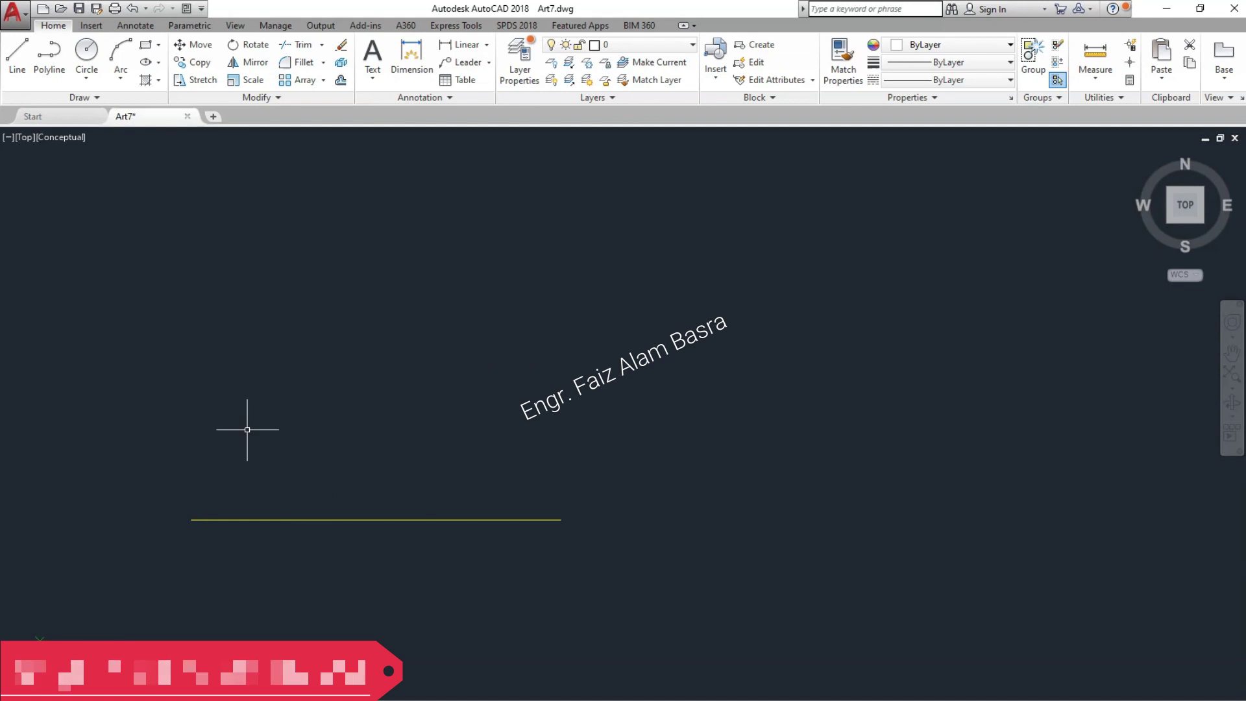
Draw a vertical line upward from the left end of the horizontal base line, about half the base line's length.
left_click(297, 517)
key("Escape")
left_click(6, 49)
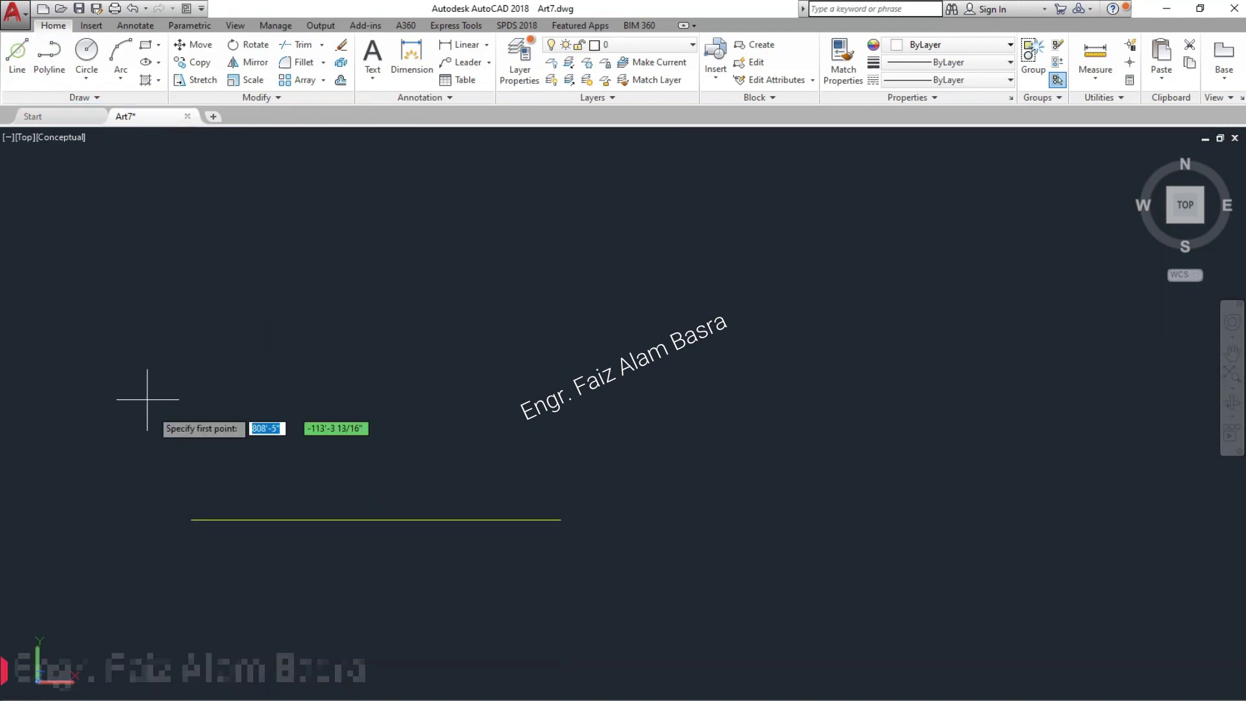
left_click(191, 519)
left_click(191, 336)
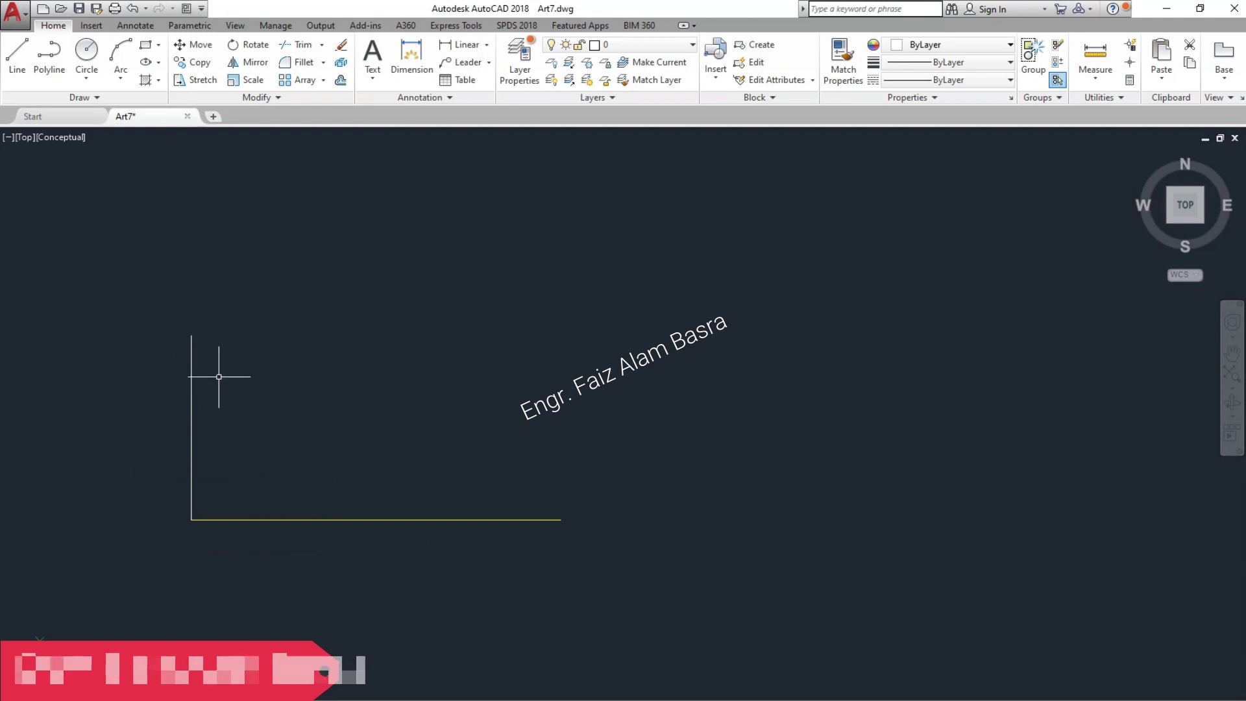
Assign the vertical line to the LAYER01 layer and make LAYER01 the current layer.
left_click(191, 383)
left_click(692, 44)
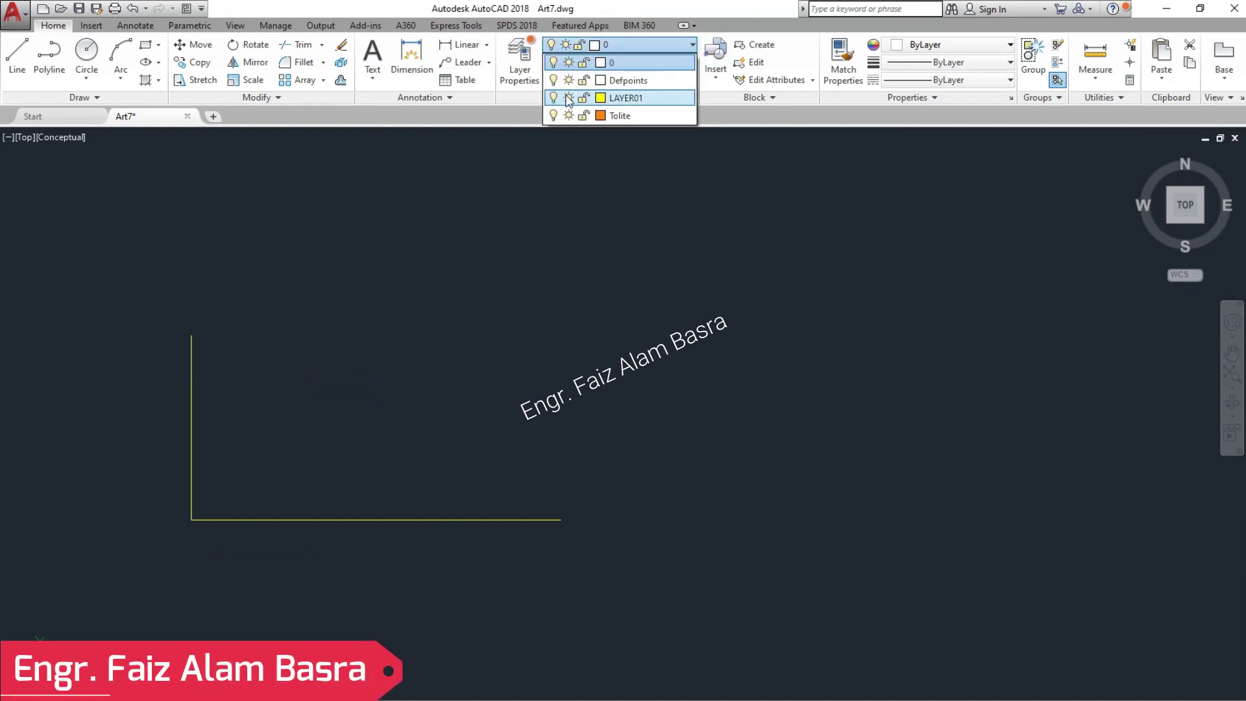
left_click(626, 98)
key("Escape")
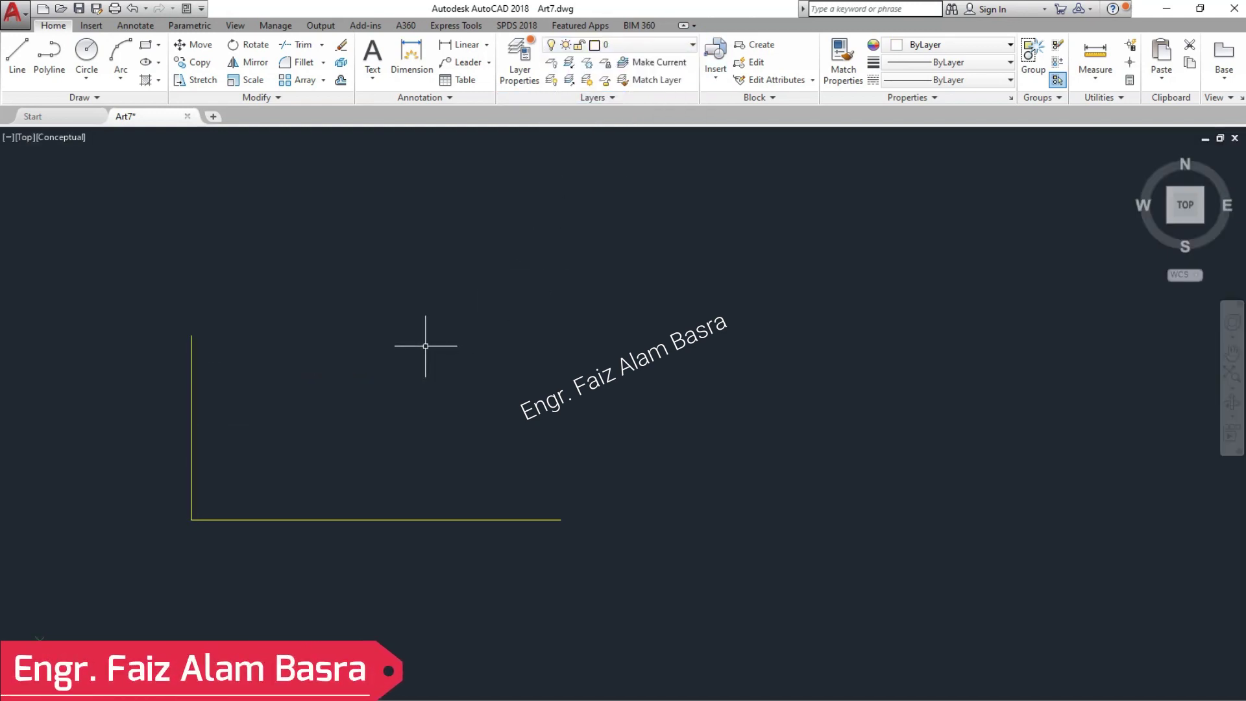
left_click(693, 46)
left_click(652, 101)
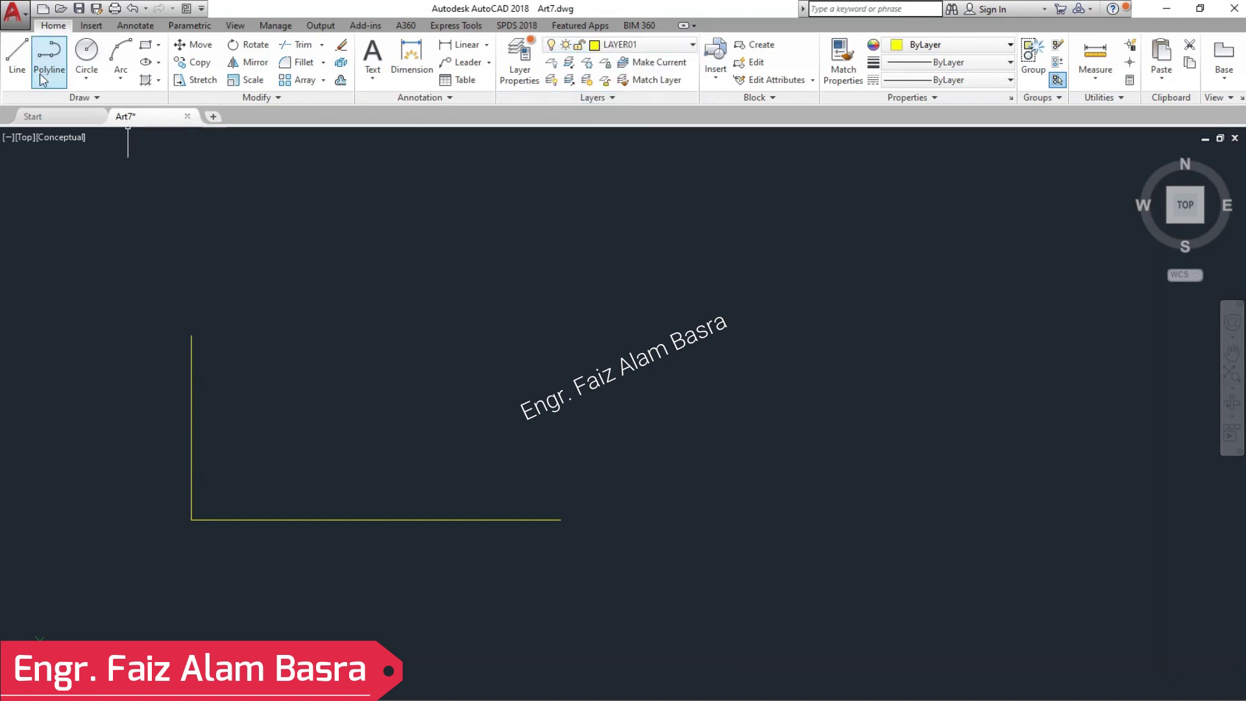
Offset the vertical line to the right twice in succession at 2' spacing.
left_click(338, 80)
scroll(176, 516, "up", 2)
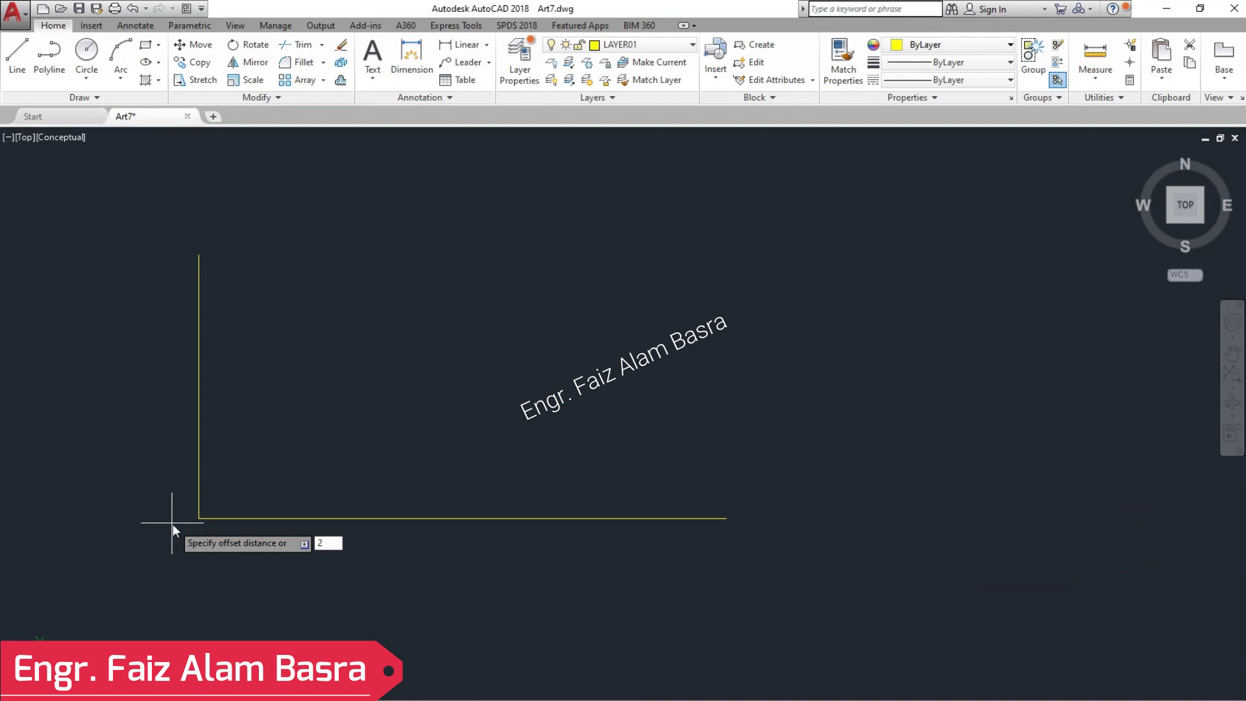
key("Return")
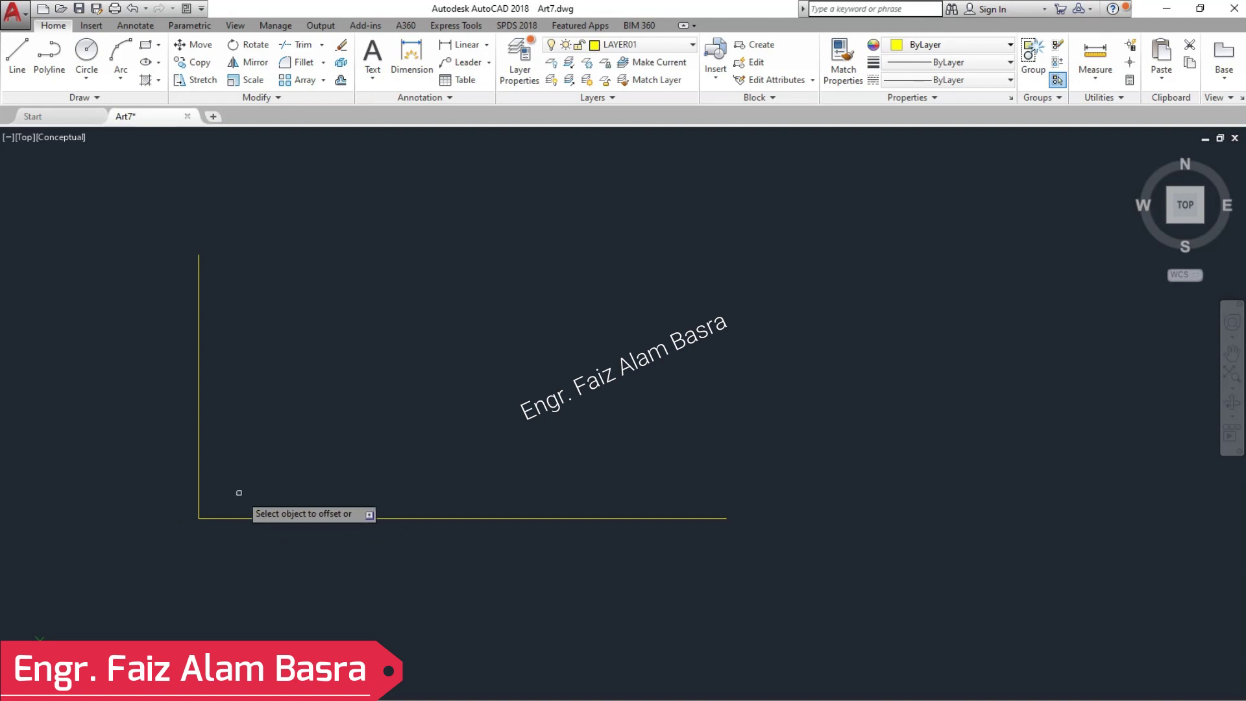
left_click(430, 479)
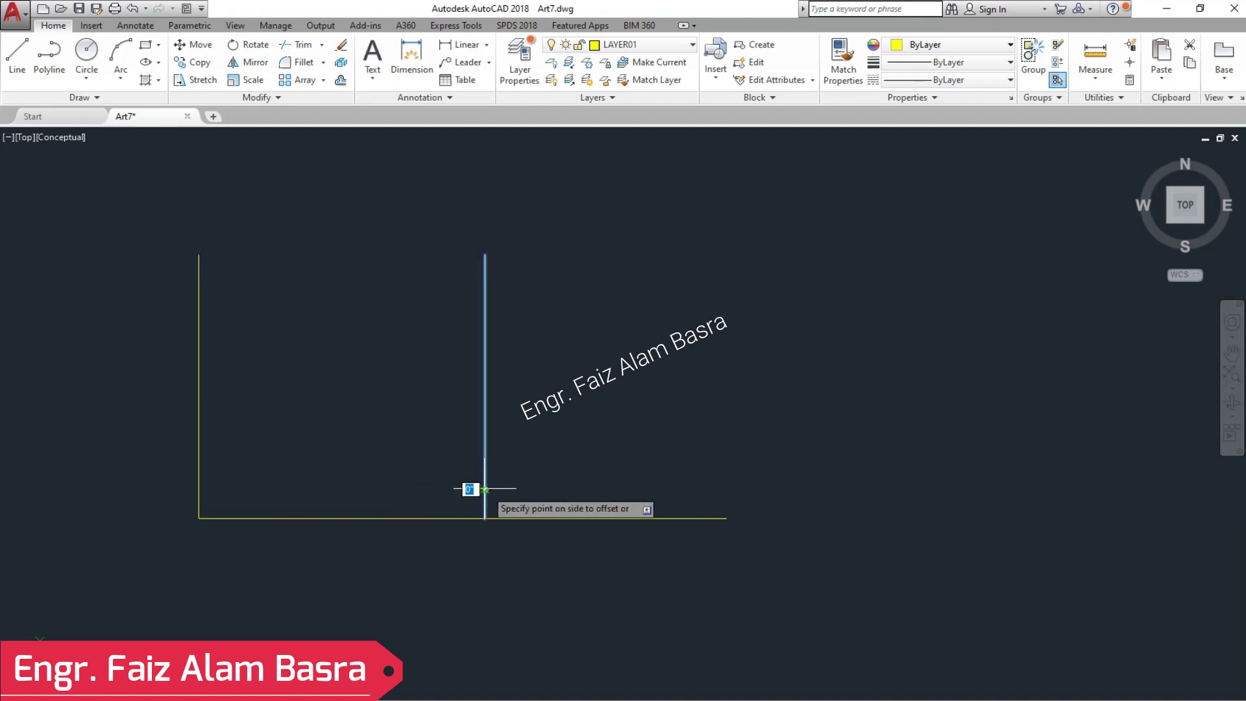
left_click(707, 490)
right_click(692, 545)
left_click(704, 556)
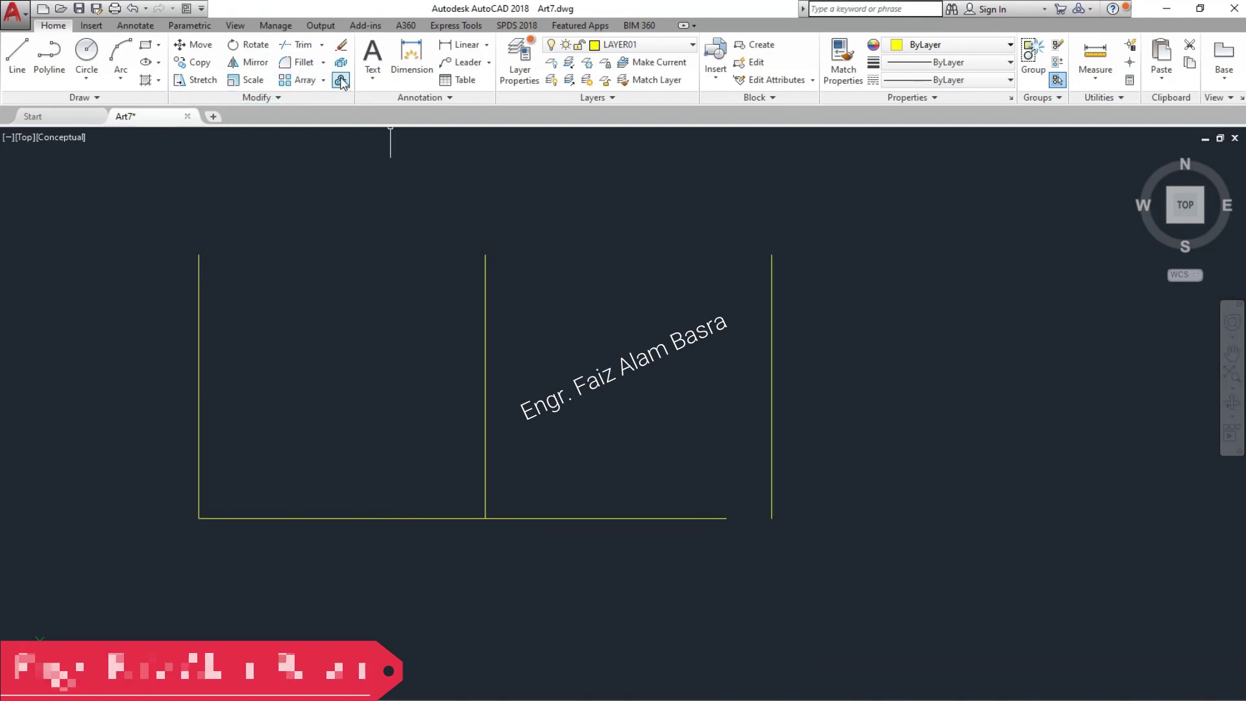
Offset the horizontal base line upward by 12".
left_click(340, 80)
type("12")
key("Return")
left_click(425, 517)
left_click(428, 402)
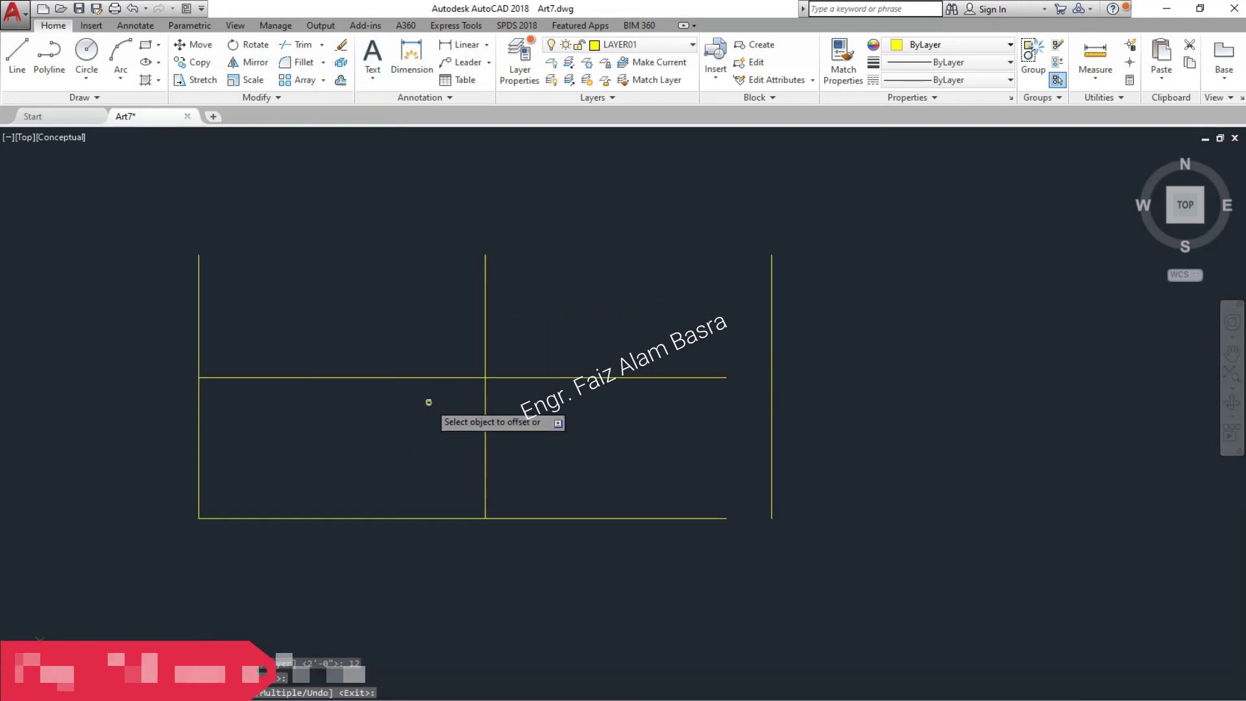
right_click(429, 402)
left_click(456, 417)
Extend both horizontal lines to meet the rightmost vertical line.
left_click(322, 44)
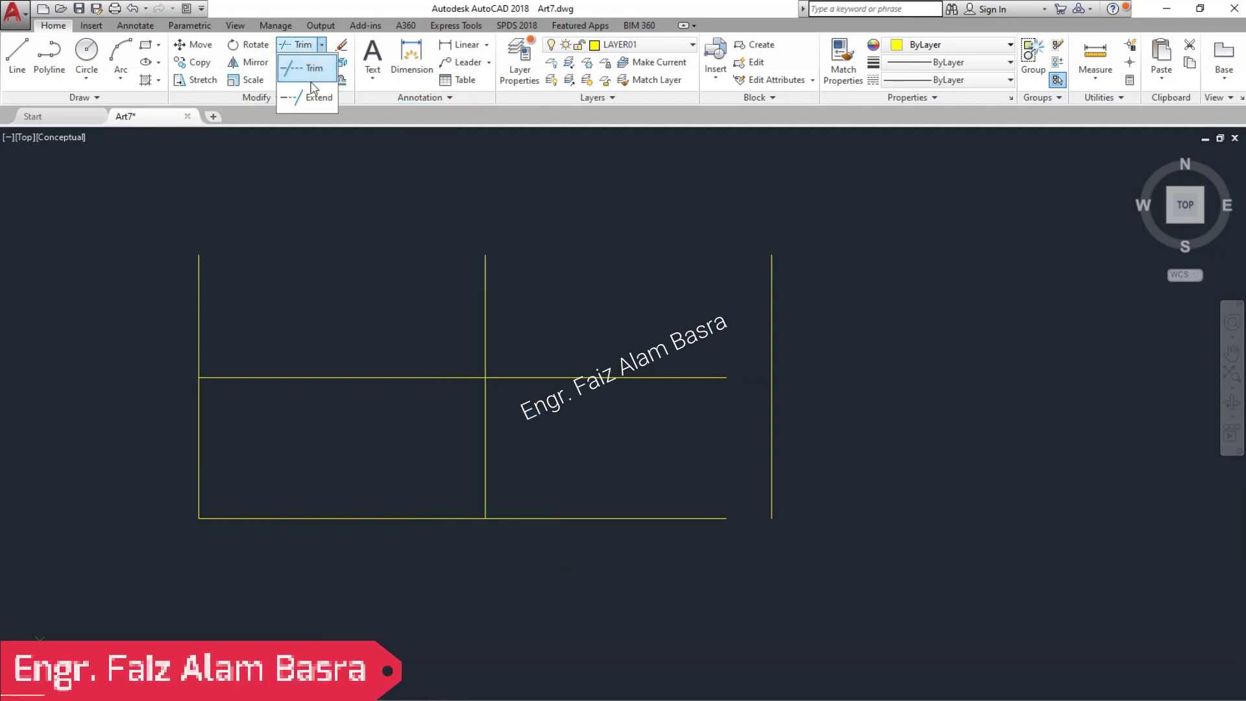
left_click(315, 97)
right_click(395, 264)
left_click(655, 567)
left_click(623, 261)
right_click(623, 261)
left_click(634, 278)
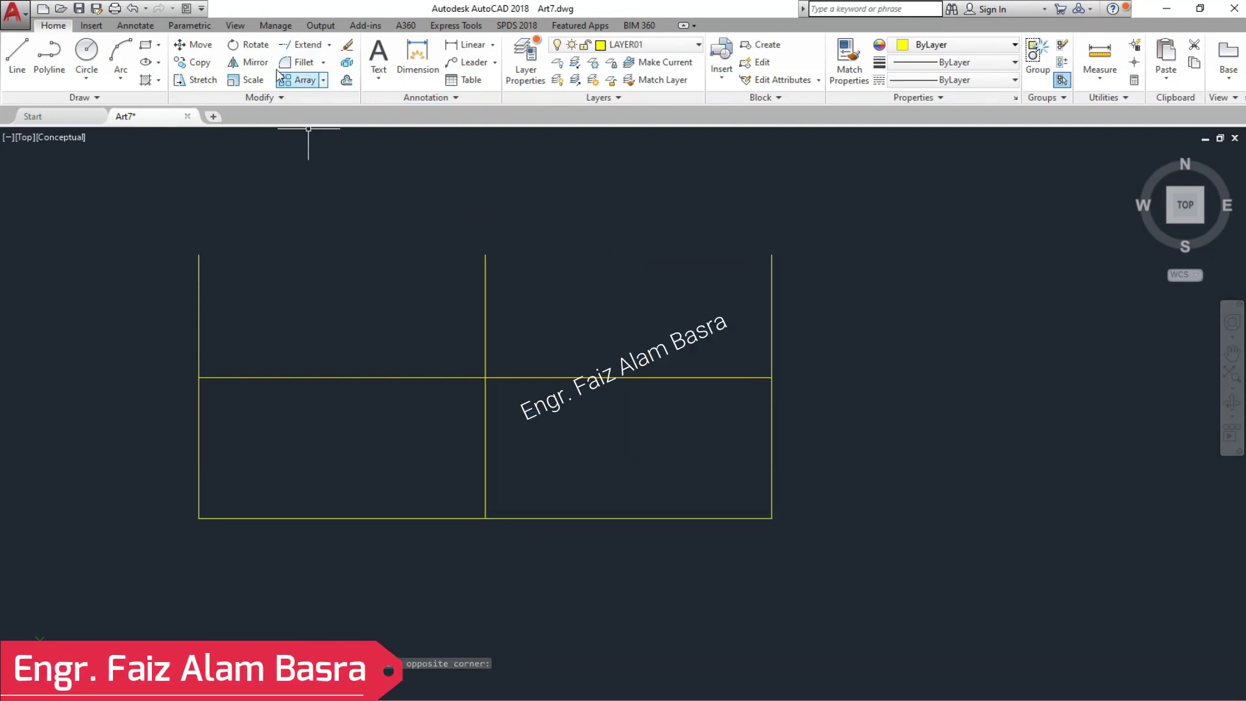
Trim off the parts of the three vertical lines that project above the upper horizontal line.
right_click(456, 259)
left_click(855, 321)
left_click(158, 207)
right_click(253, 235)
left_click(271, 251)
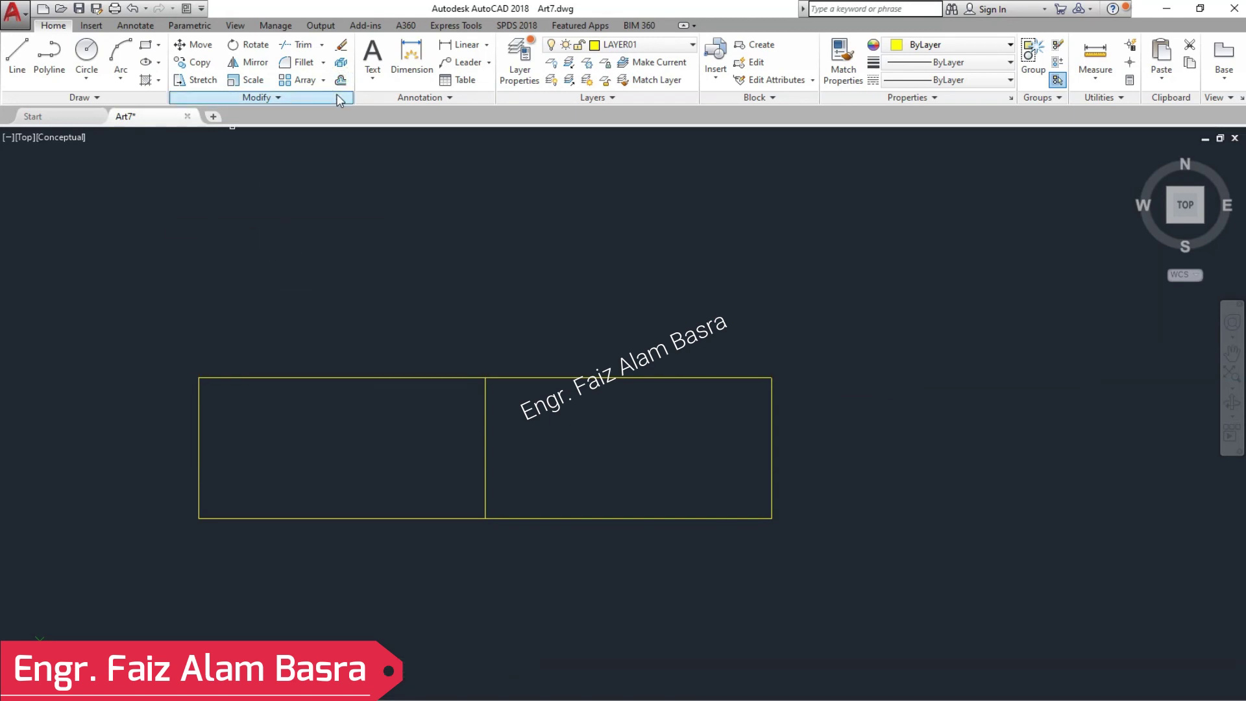
Offset the upper horizontal line down to mid-height of the strip and add an offset vertical line through the middle of the right cell.
left_click(645, 378)
left_click(649, 490)
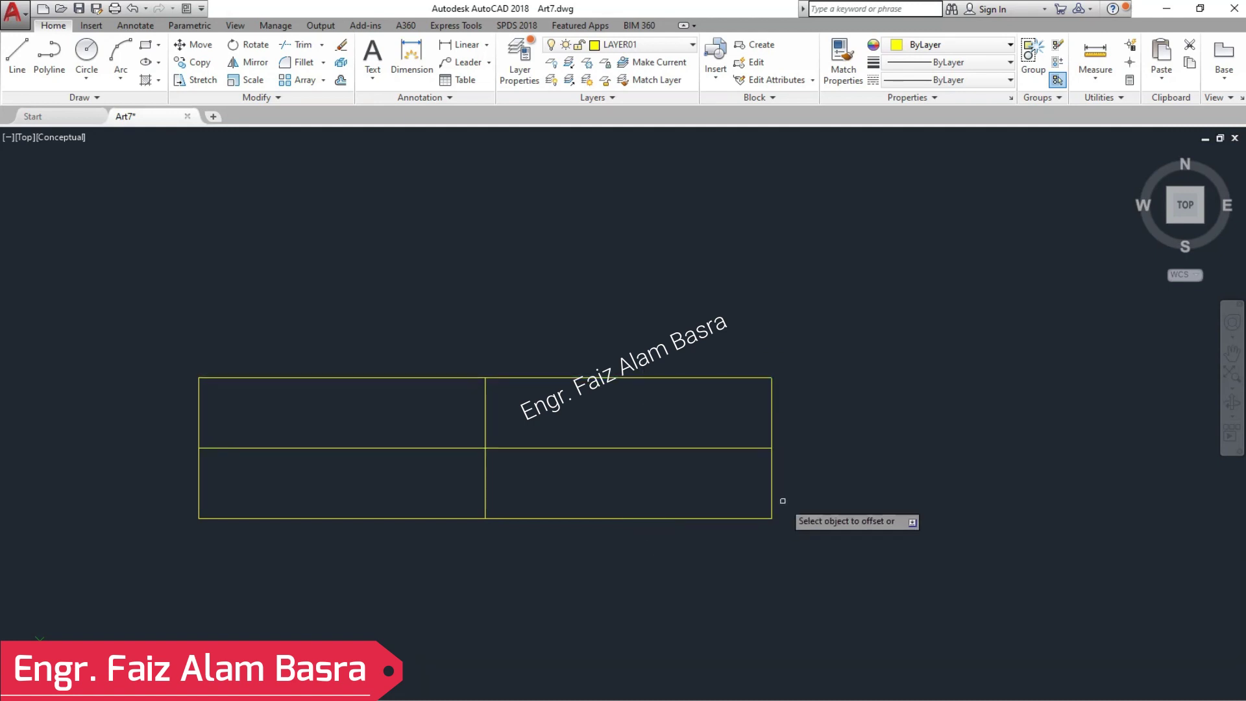
left_click(666, 479)
right_click(663, 478)
left_click(679, 485)
left_click(700, 483)
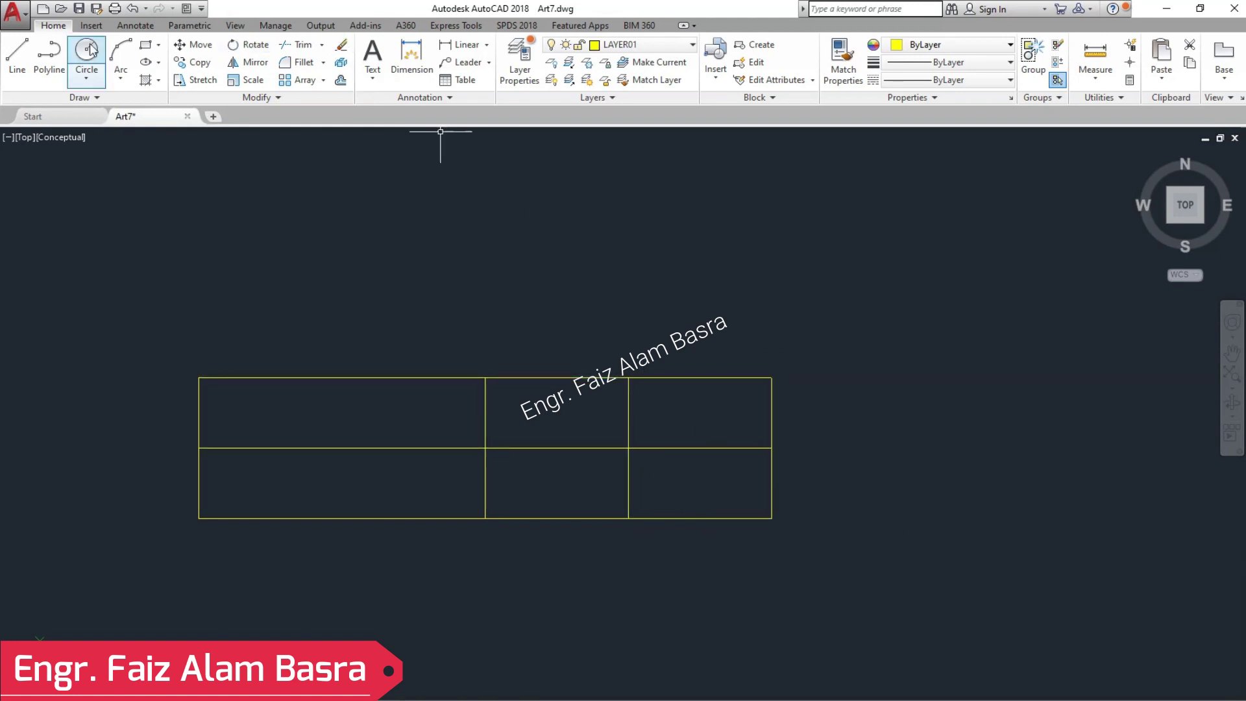
Draw a diagonal line from the centre of the right cell to its upper-left corner.
left_click(17, 58)
left_click(628, 448)
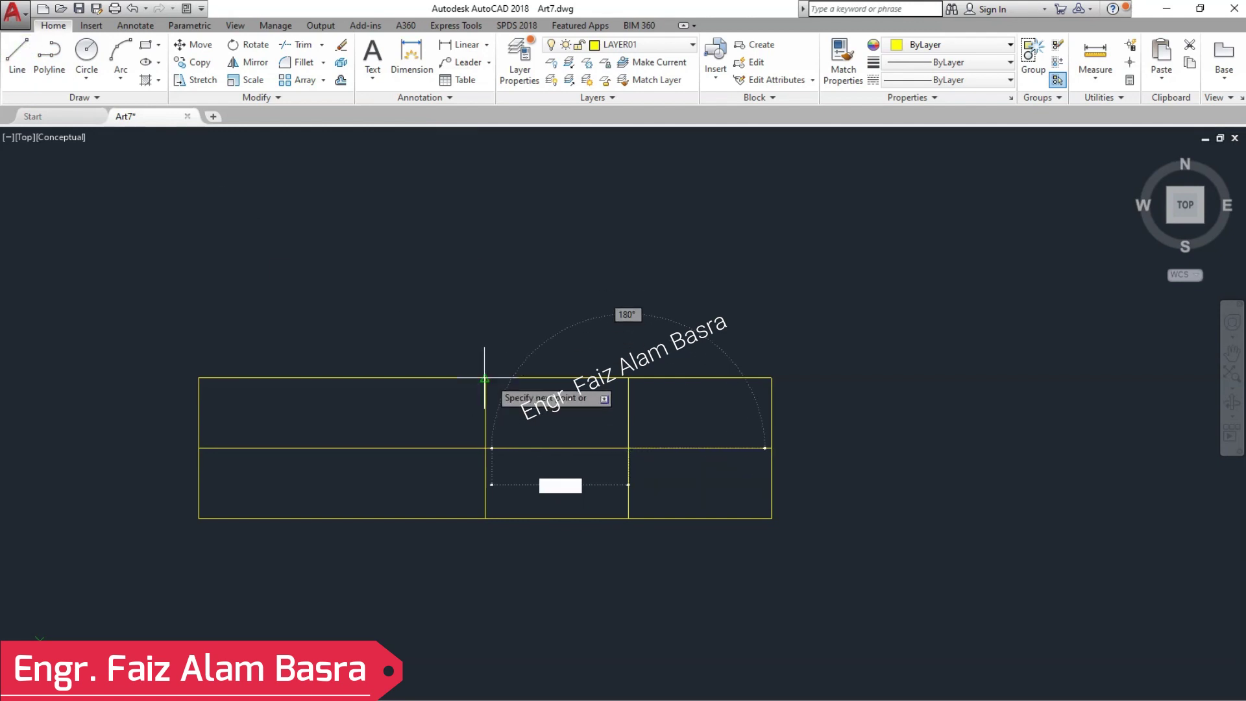
left_click(485, 377)
key("Return")
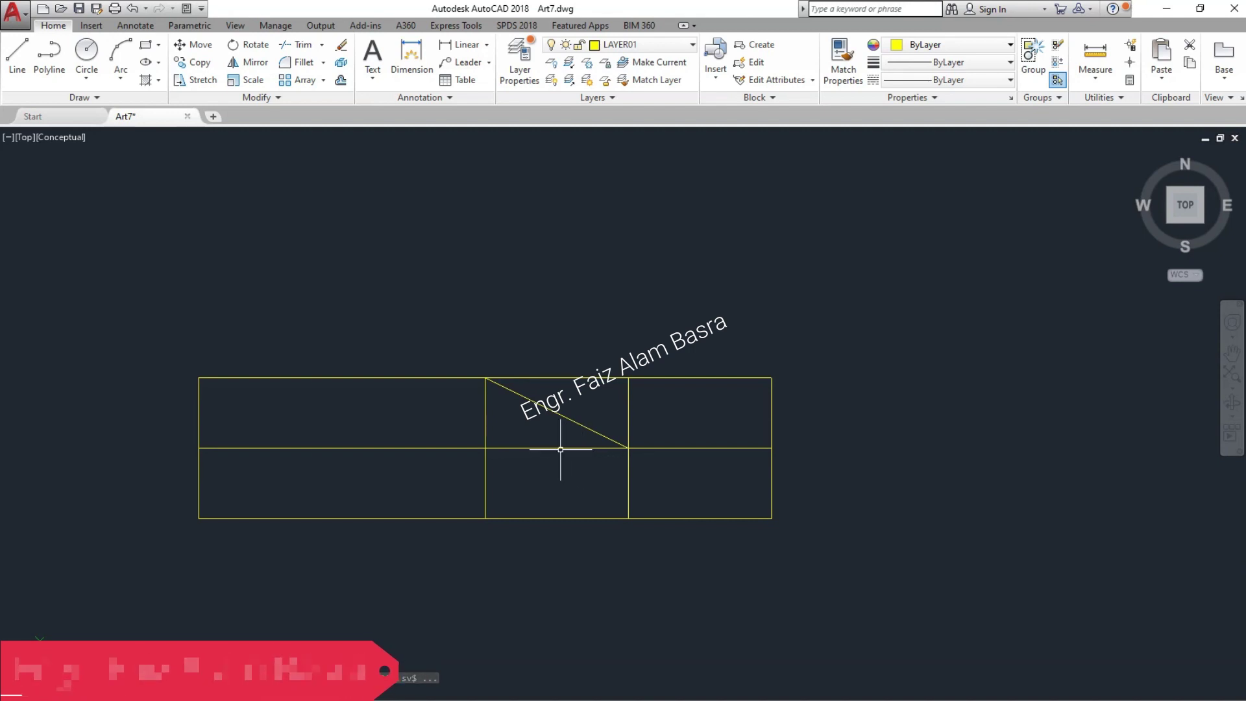
Delete the diagonal and the mid-height line, and stretch the upper edge of the strip upward by 6".
left_click_drag(570, 464, 580, 415)
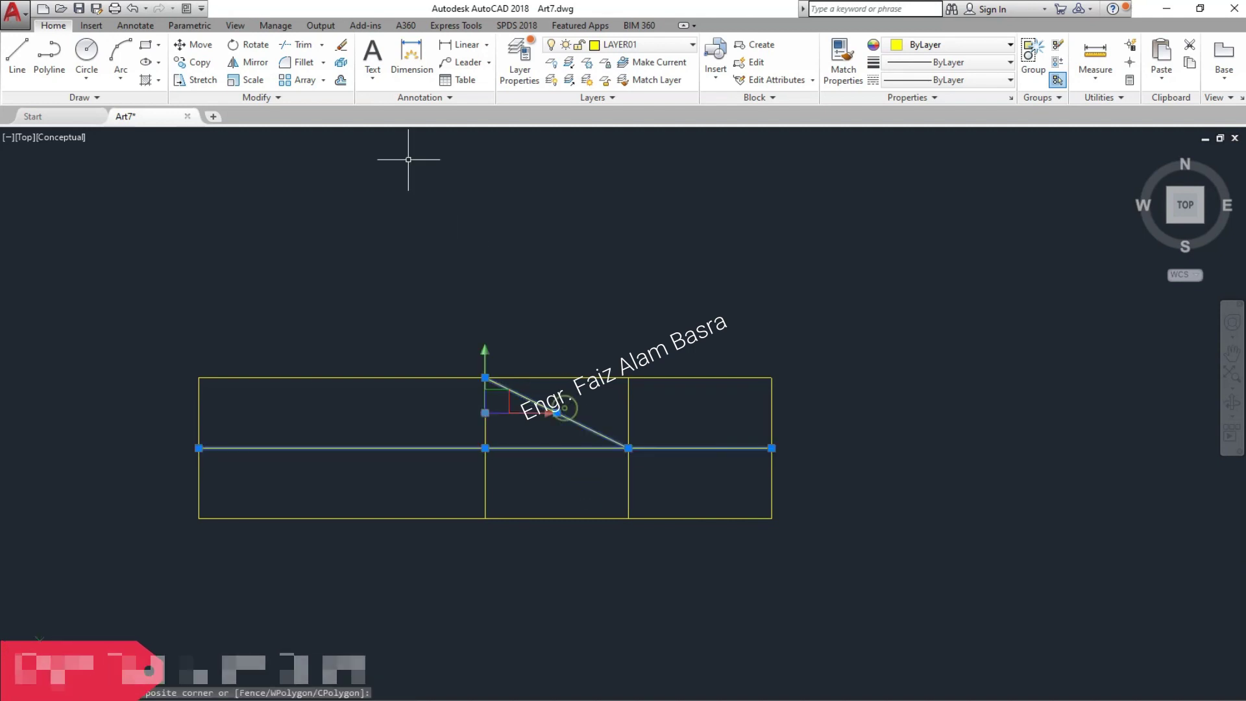
key("Delete")
left_click(253, 80)
left_click(815, 414)
left_click(142, 292)
key("Return")
left_click(299, 312)
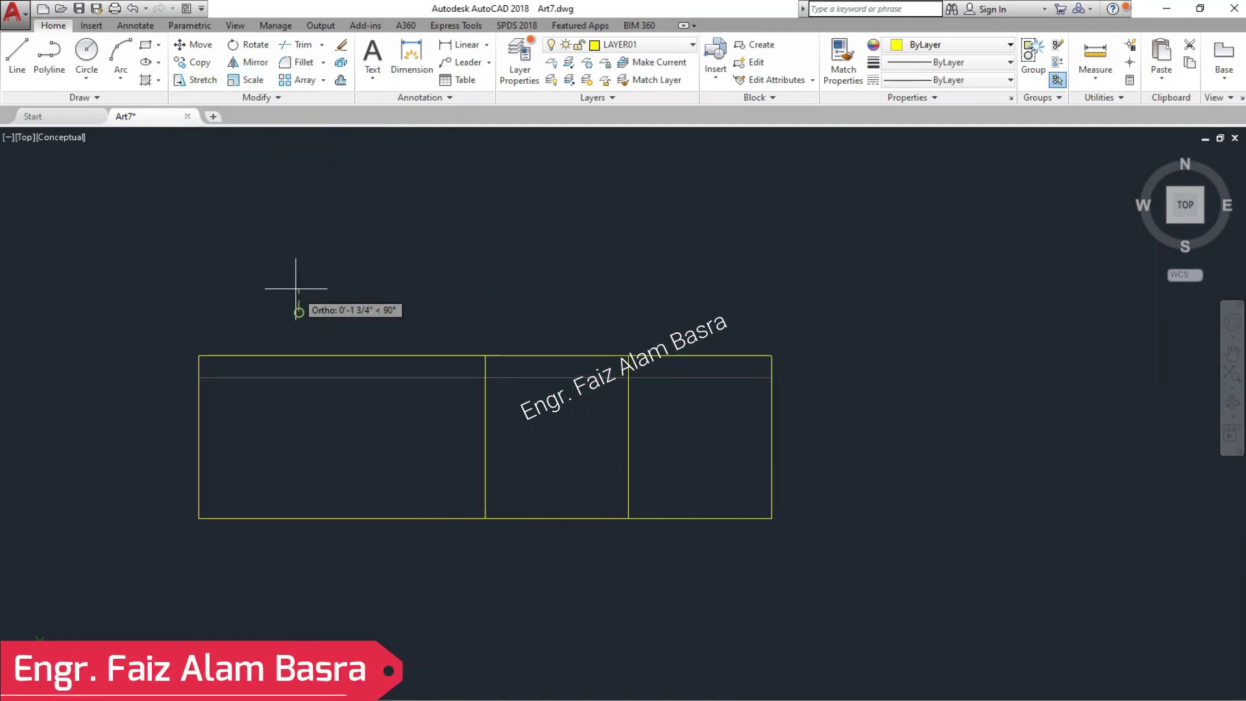
type("6")
key("Return")
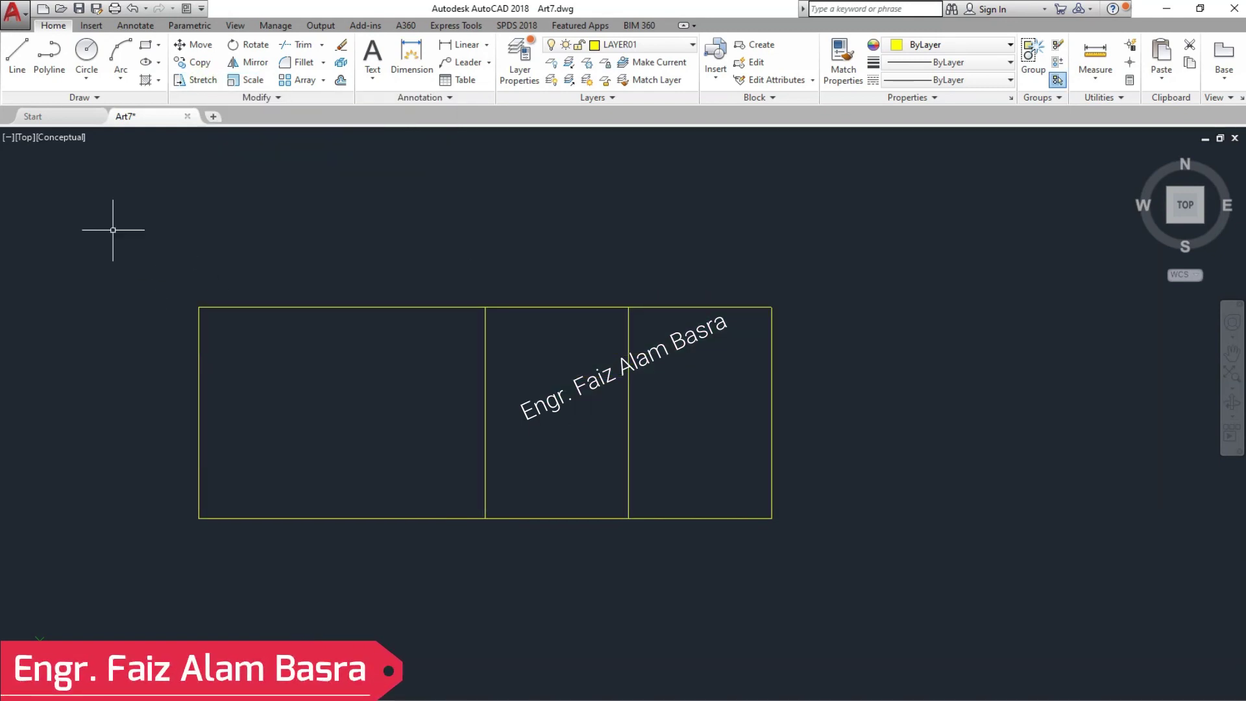
Draw a horizontal line across the strip at mid-height and diagonals from the right cell's centre to both its upper corners.
left_click(199, 413)
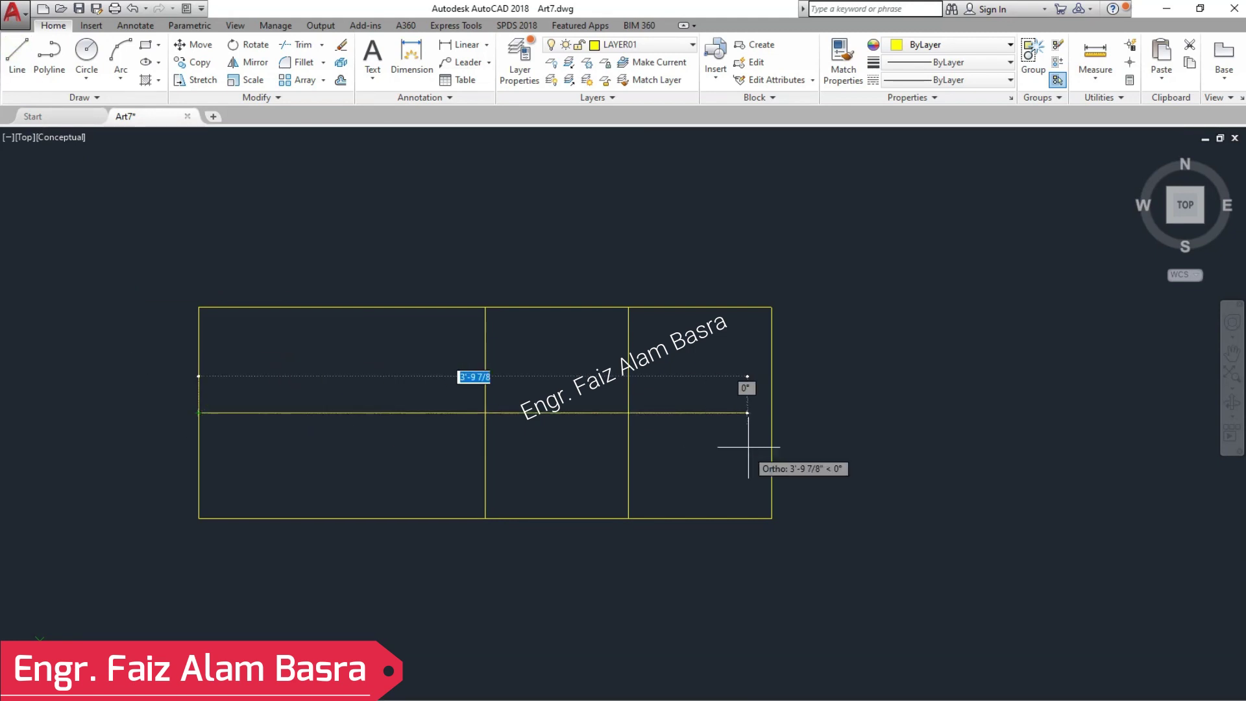
left_click(51, 52)
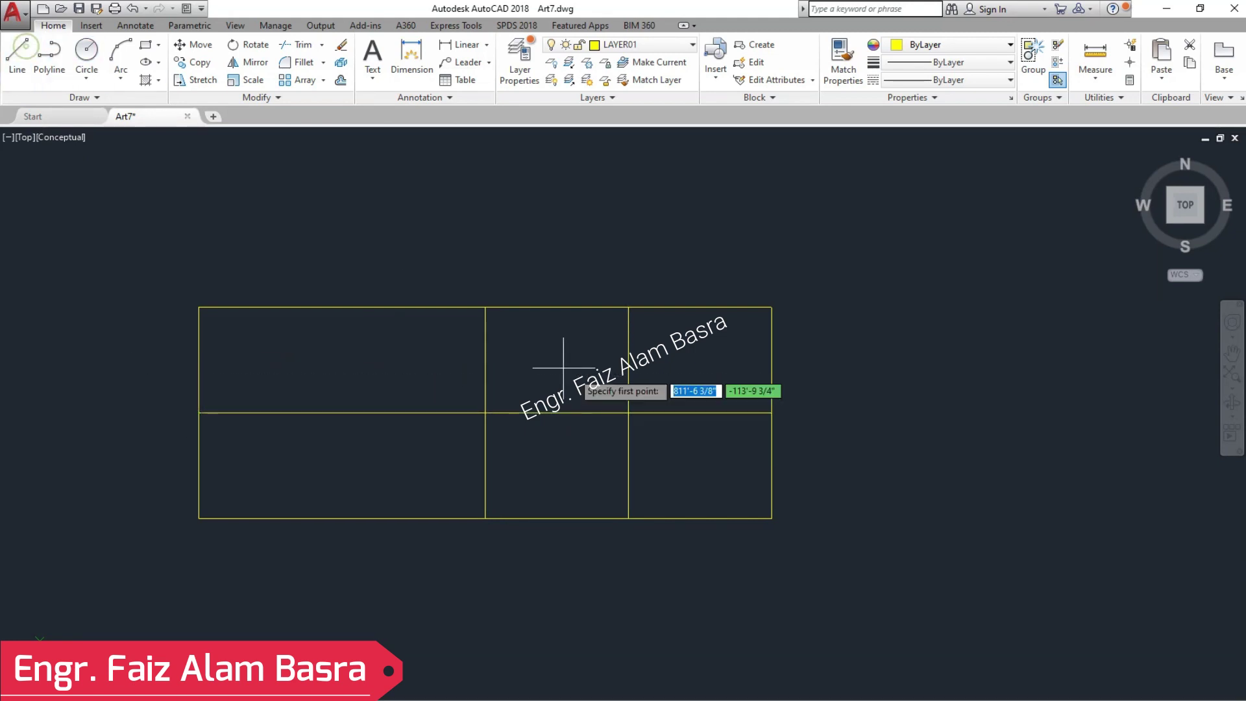
left_click(628, 413)
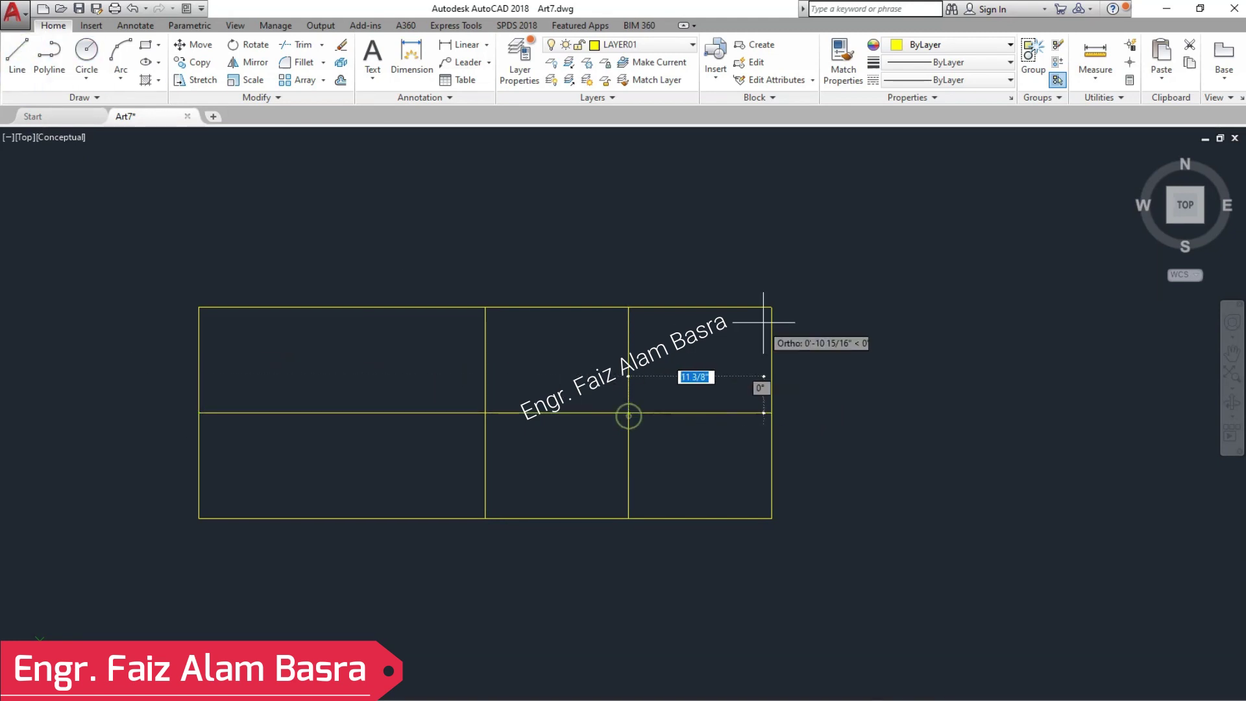
left_click(628, 413)
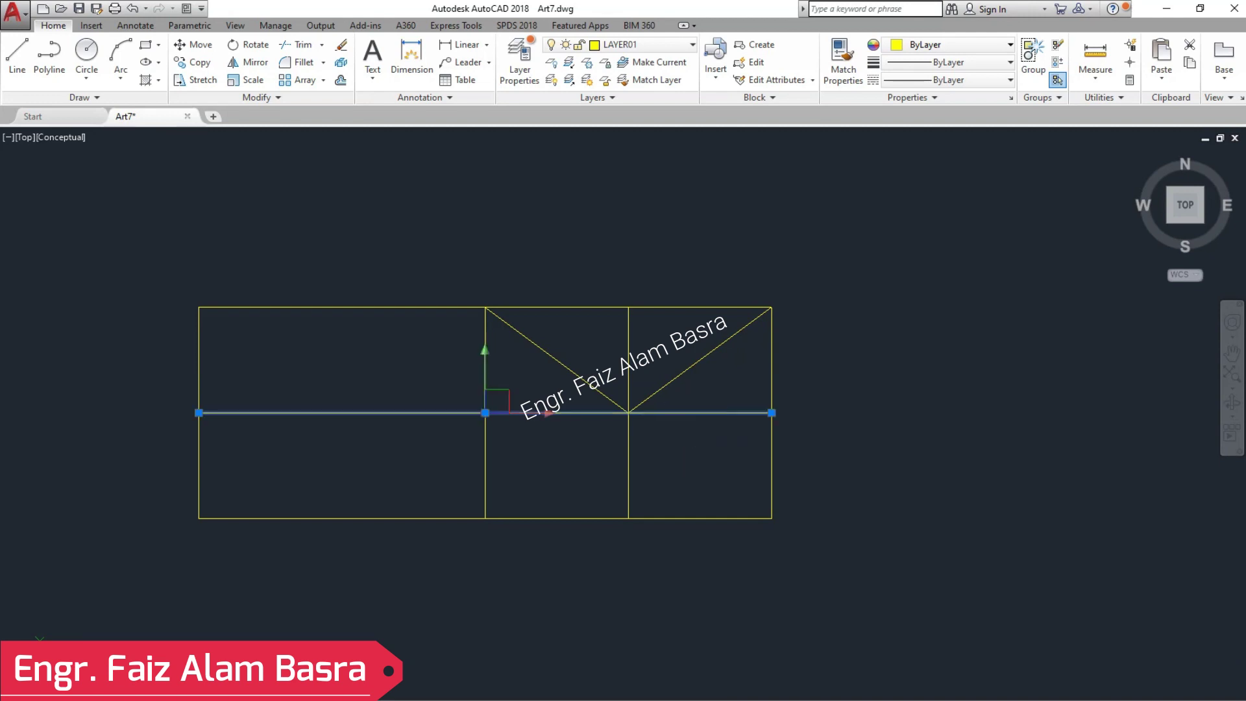
Erase the mid-height line and trim the right cell's middle vertical above the point where the diagonals meet.
left_click(341, 44)
left_click(302, 45)
right_click(498, 247)
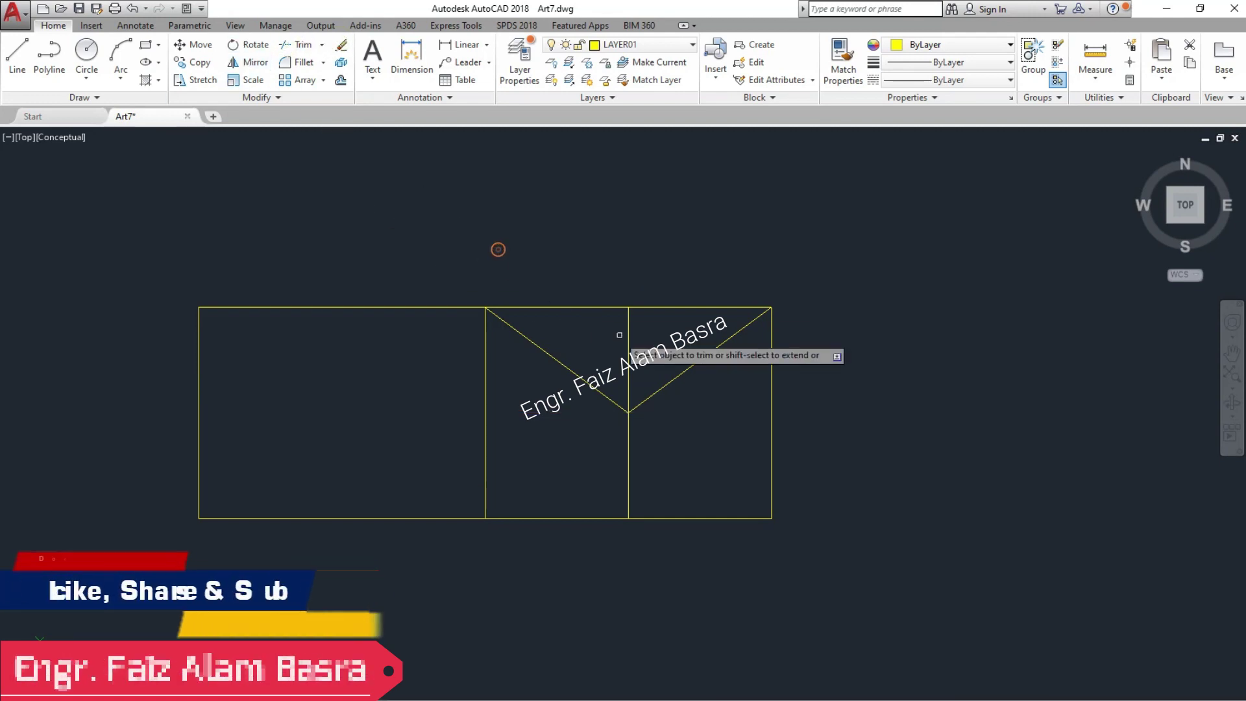
left_click(639, 347)
left_click(596, 325)
right_click(655, 246)
left_click(672, 260)
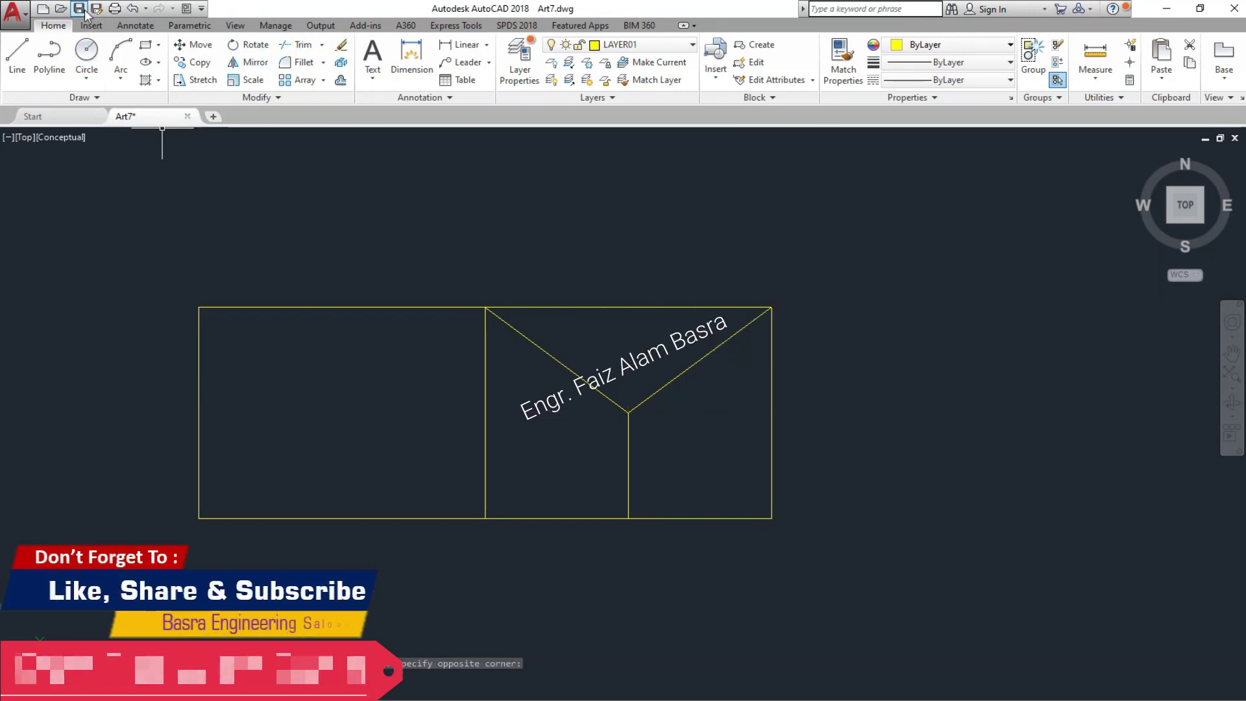
Copy the tile unit once to the right, from its lower-left corner to its lower-right corner.
left_click(193, 62)
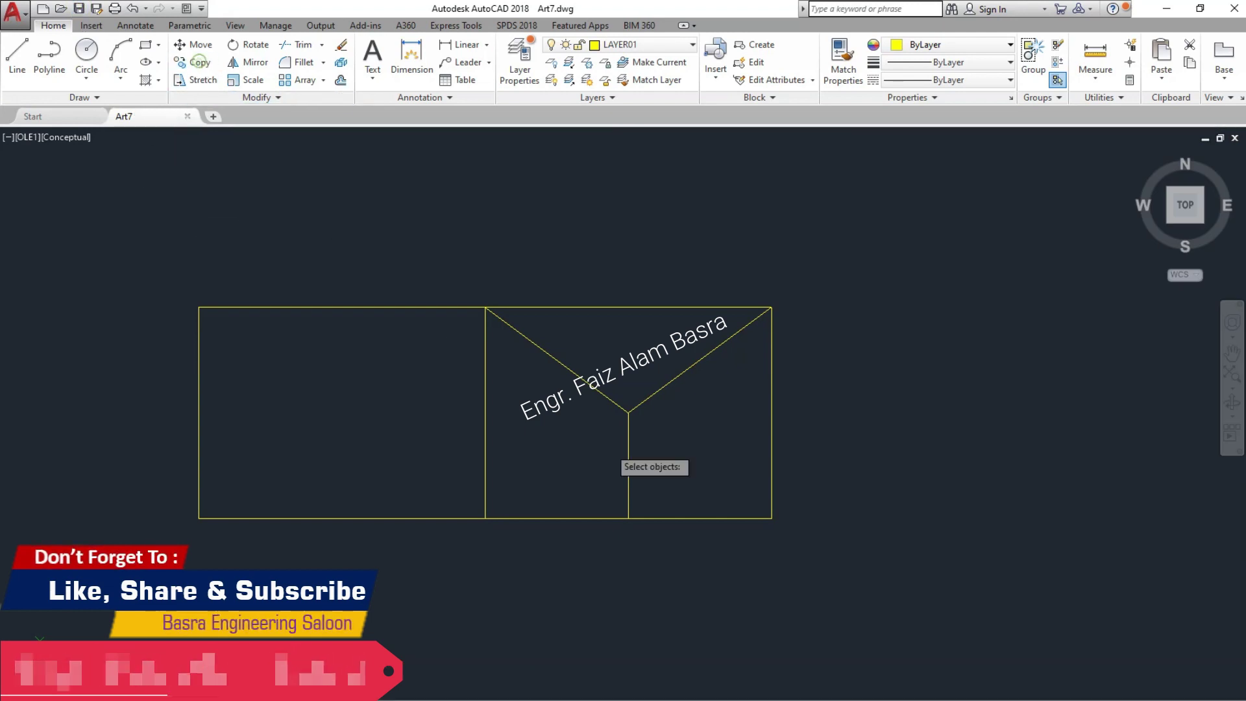
left_click(871, 572)
left_click(314, 208)
key("Return")
left_click(199, 518)
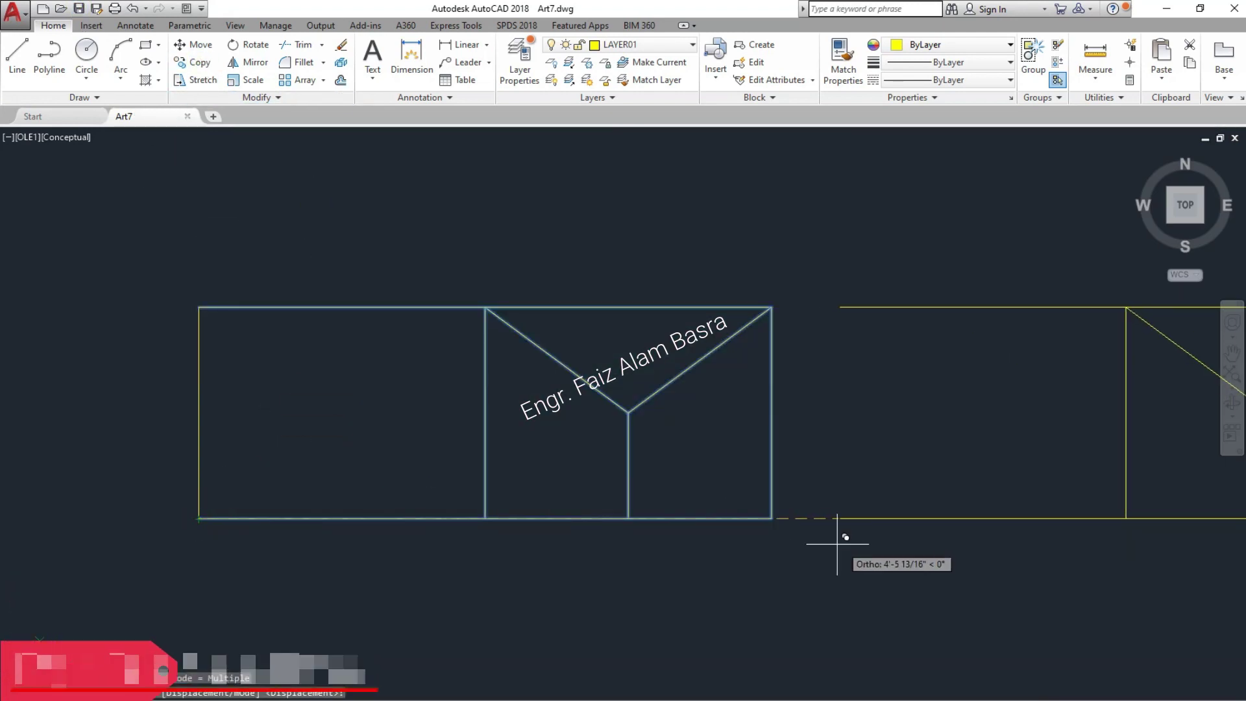
left_click(771, 517)
key("Return")
Fill the triangle above the V-shaped diagonals of the first unit with a SOLID hatch.
scroll(394, 462, "down", 2)
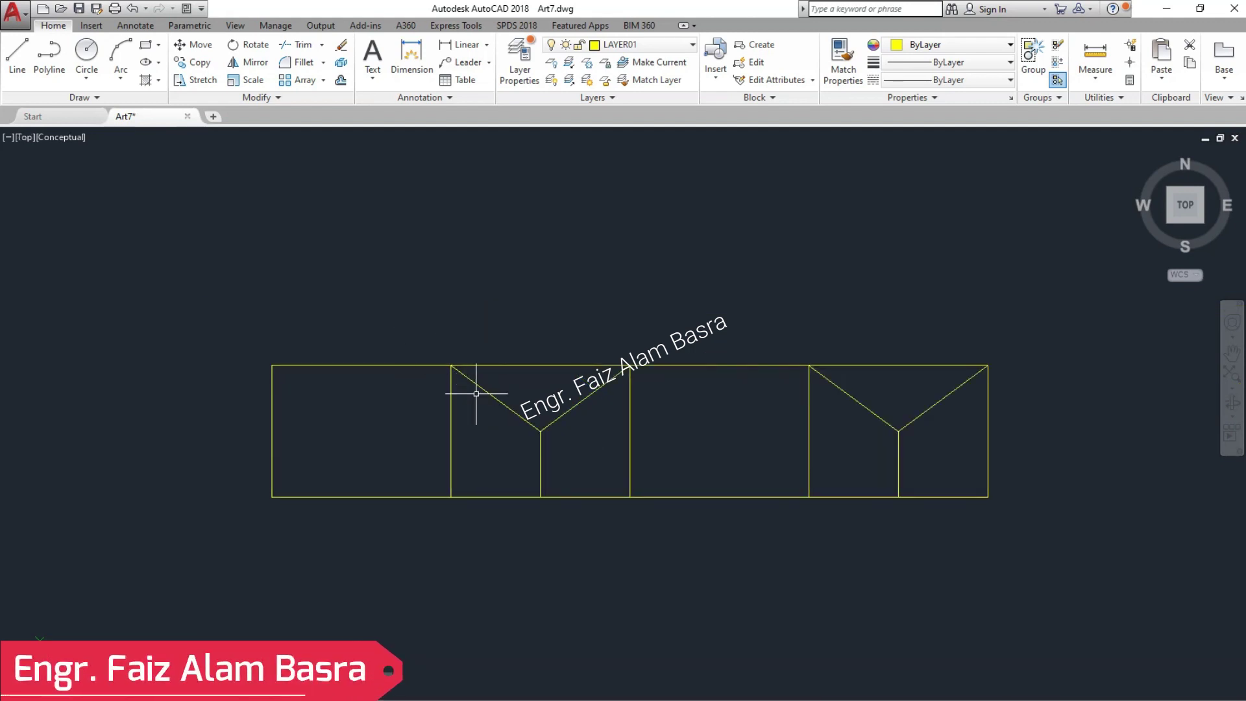
left_click(146, 79)
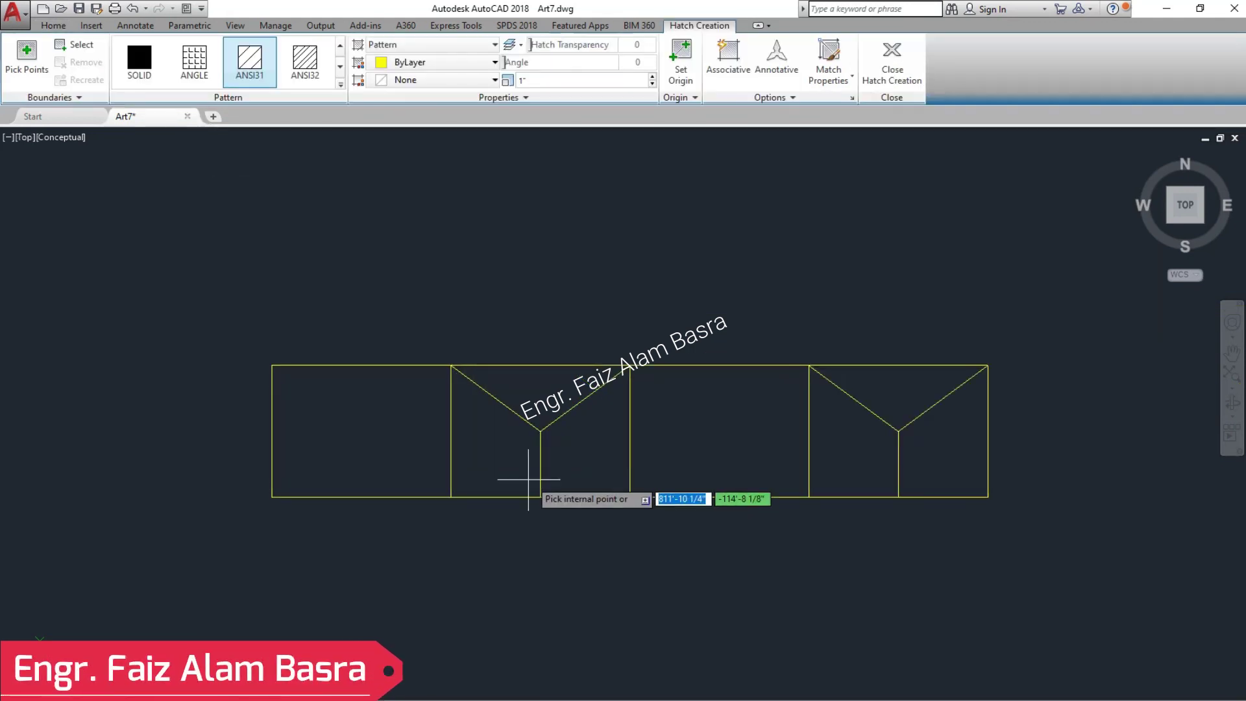
left_click(528, 398)
left_click(140, 55)
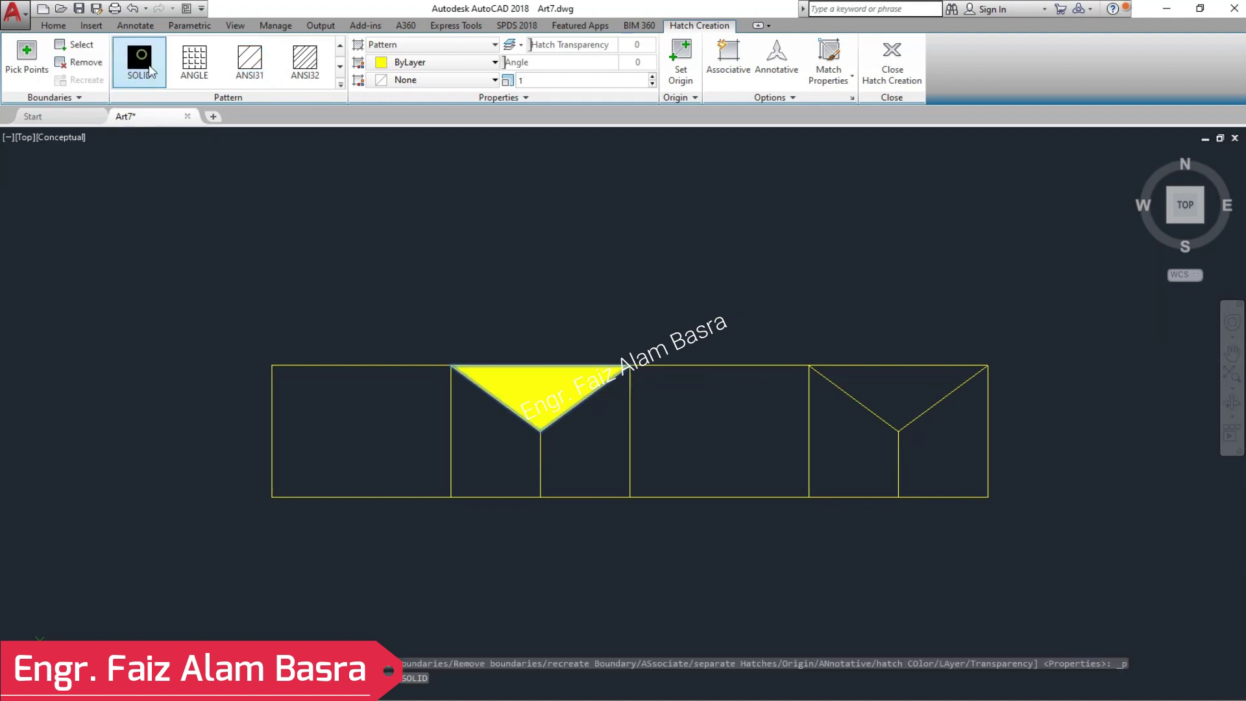
key("Return")
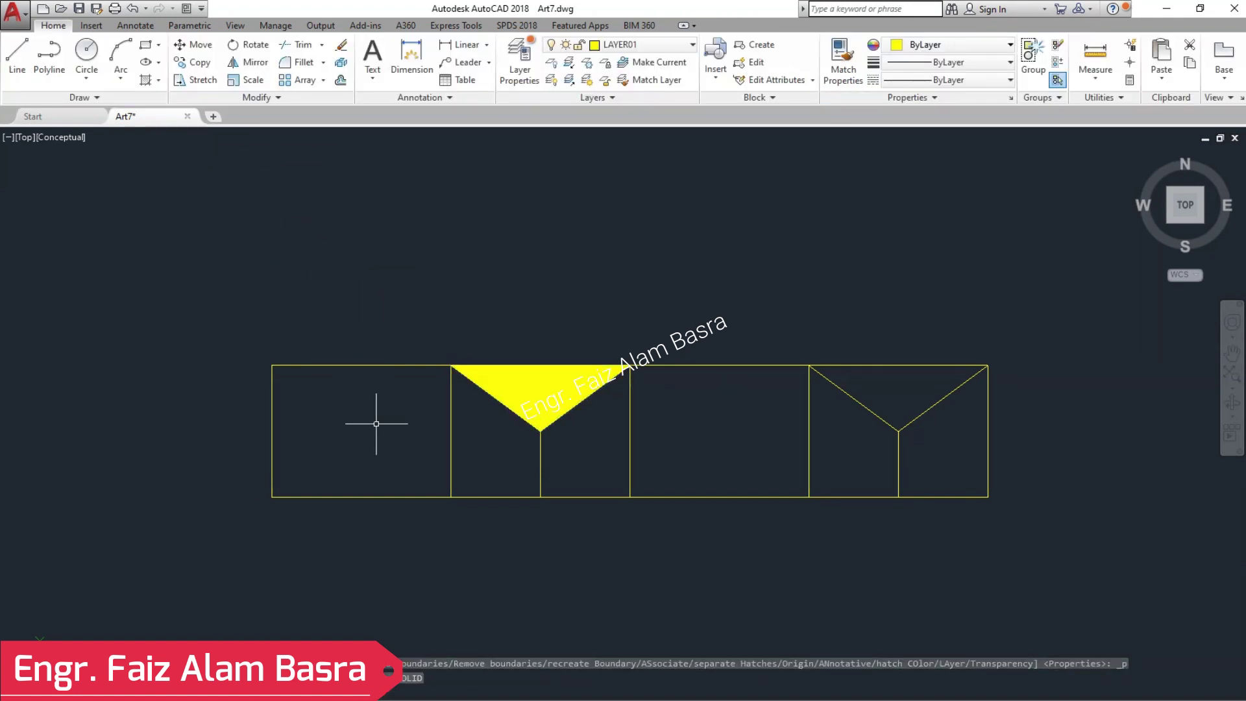
Fill the two areas beneath the first unit's V-shaped diagonals with separate solid hatches.
left_click(145, 79)
left_click(506, 460)
key("Return")
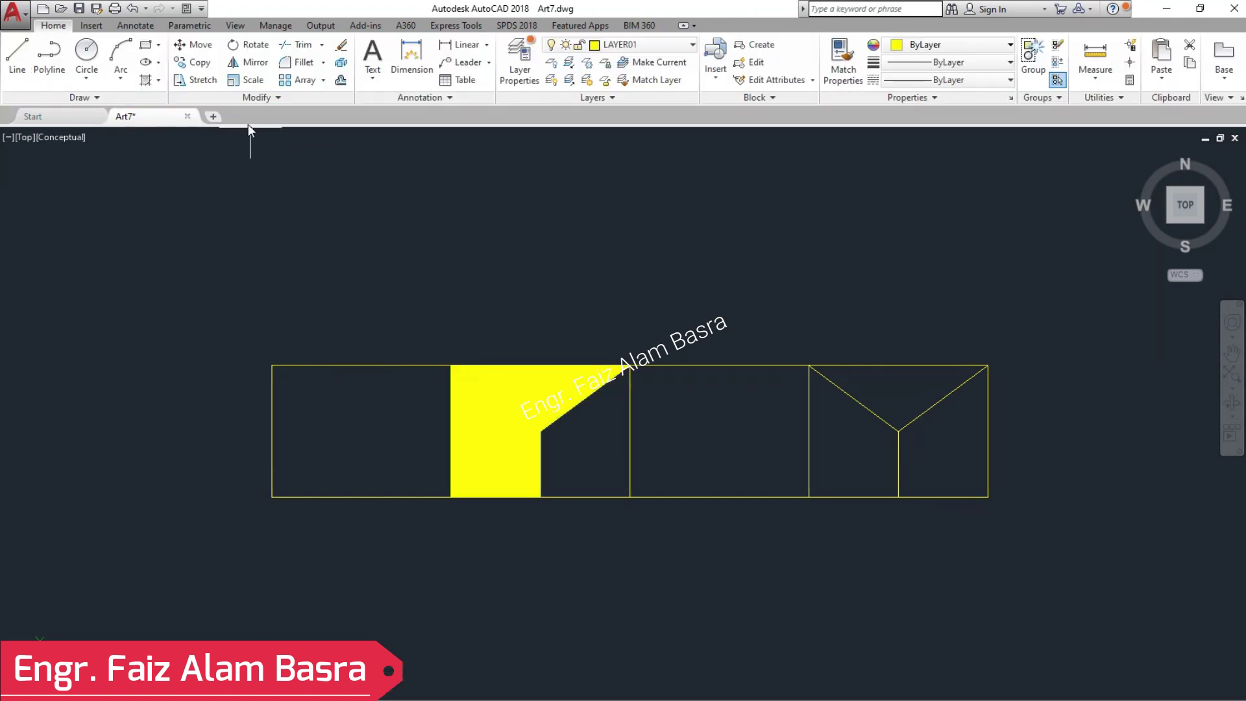
left_click(147, 82)
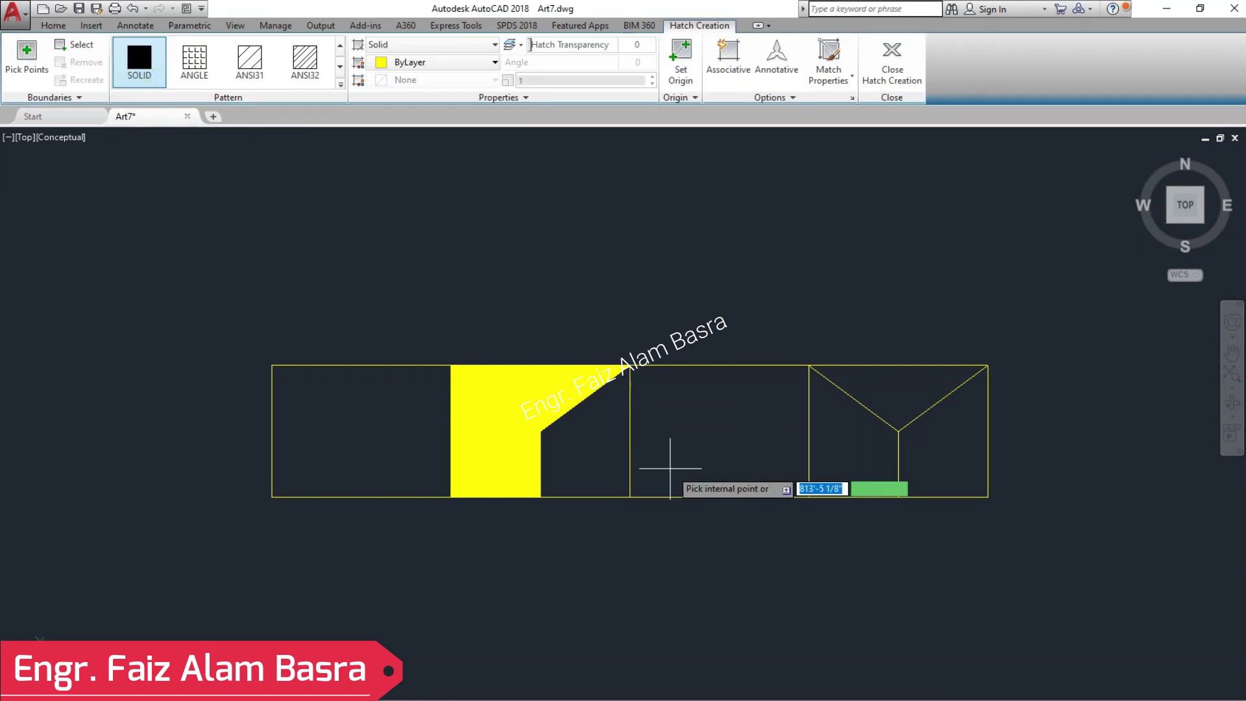
left_click(574, 455)
key("Return")
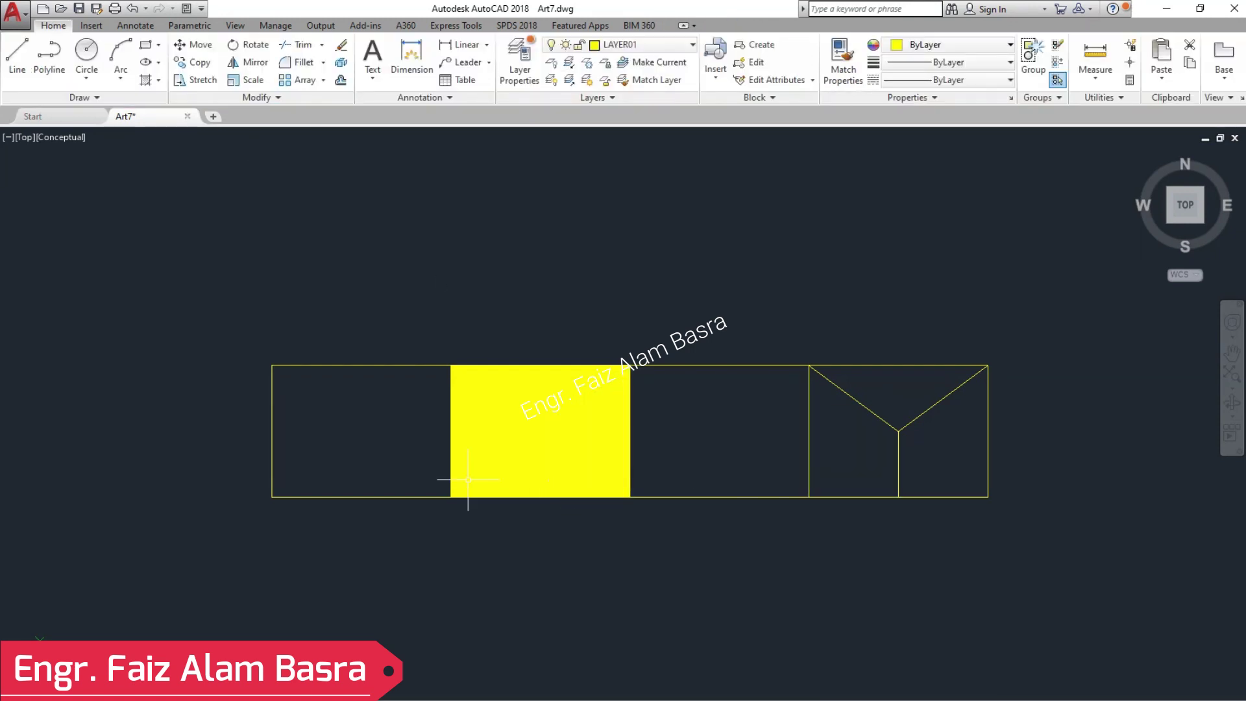
Fill the first unit's plain rectangular cell beside the V-shaped diagonals with a solid hatch.
left_click(147, 80)
left_click(351, 421)
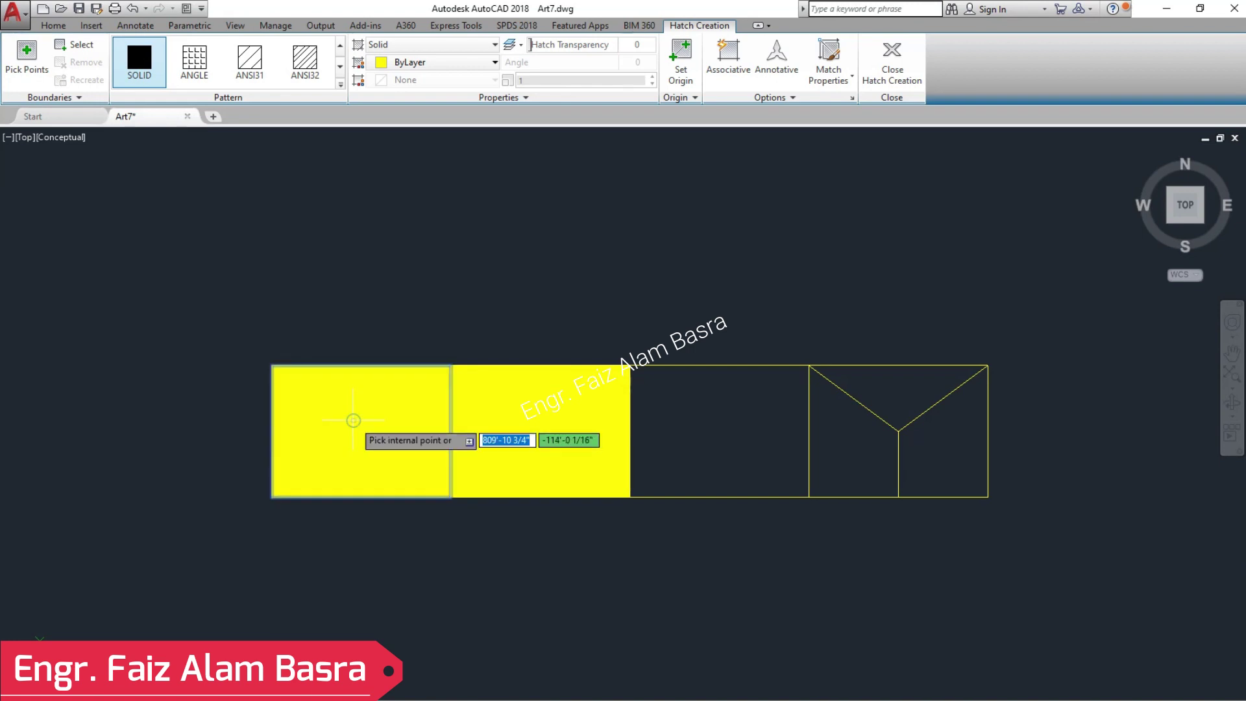
key("Return")
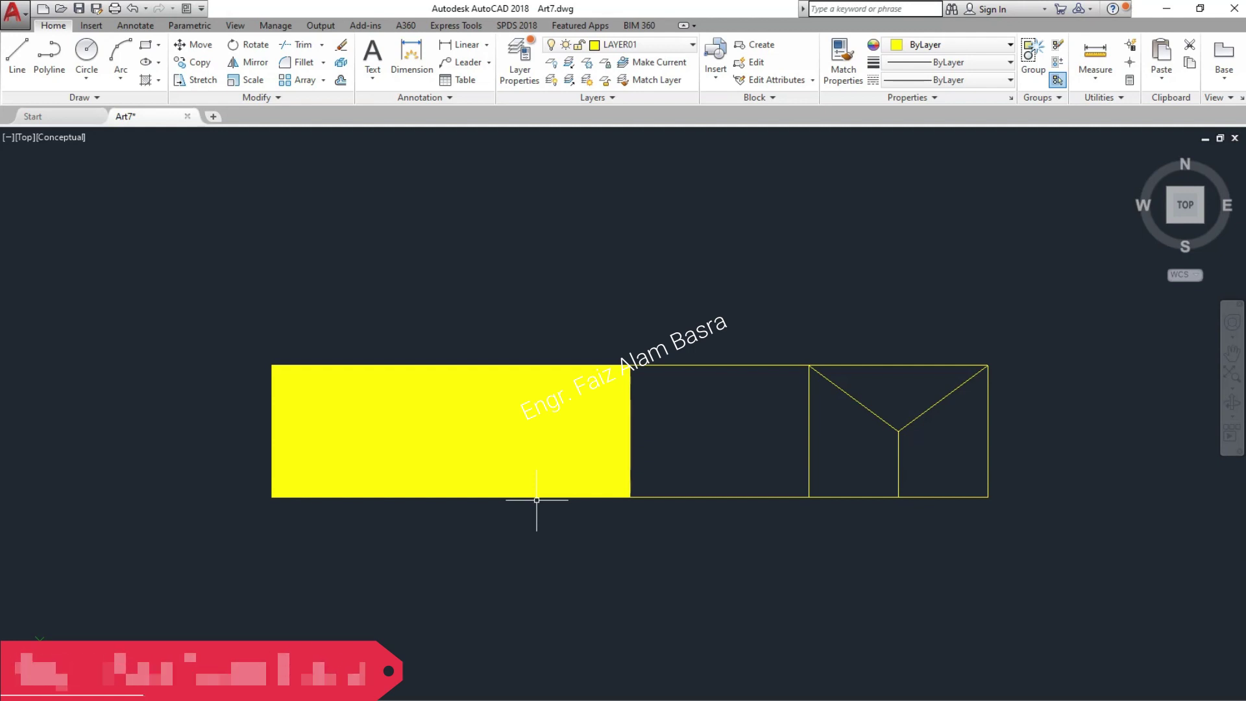
Undo all the solid hatches in the first tile unit, leaving only its outlines.
left_click(132, 9)
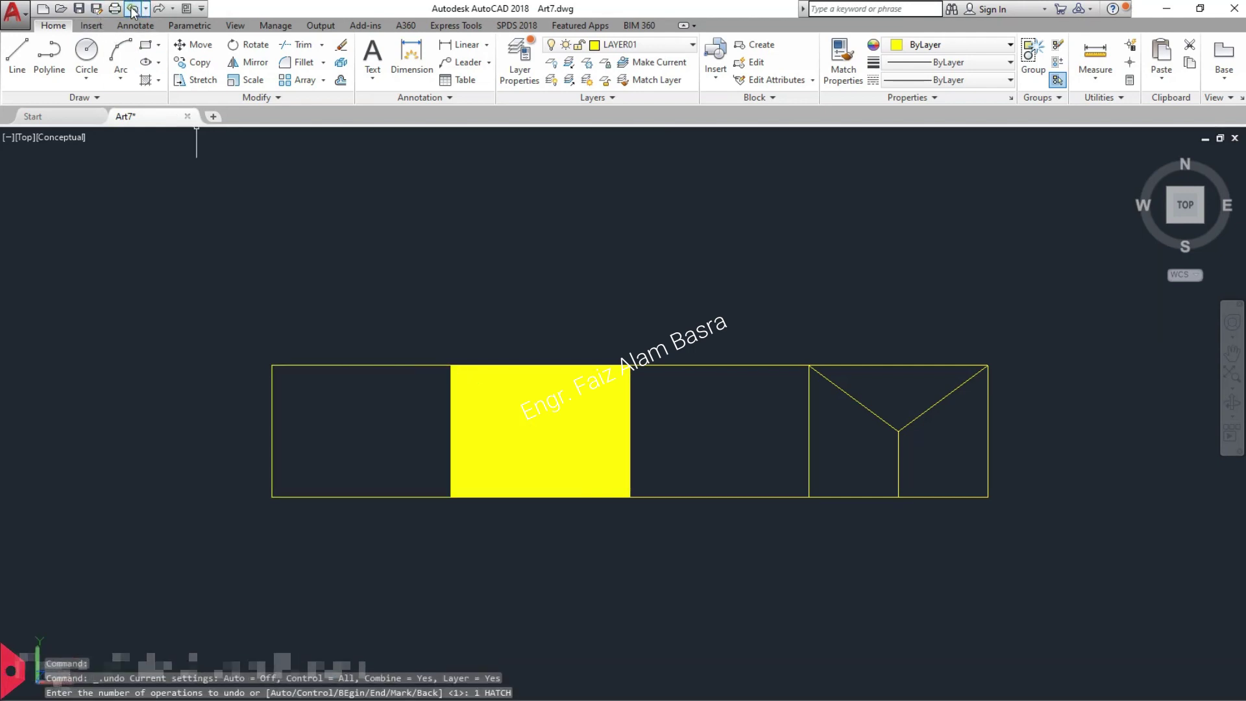
left_click(132, 9)
left_click(132, 9)
left_click(131, 9)
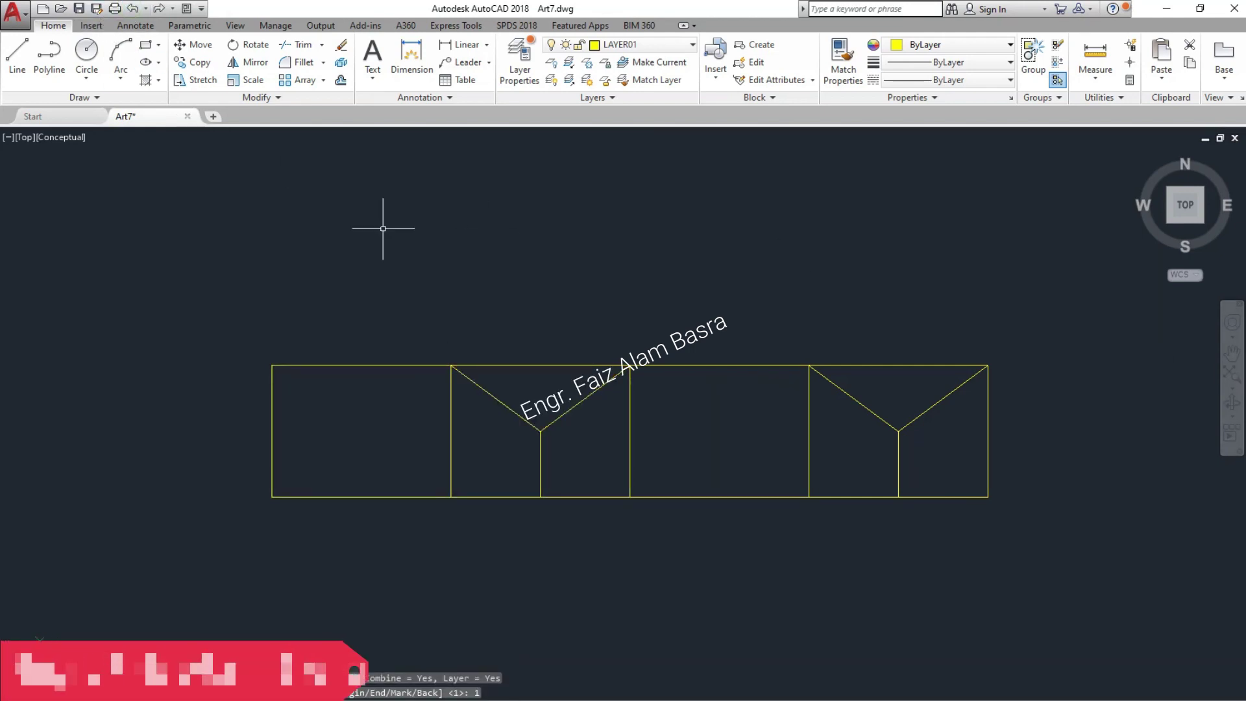
left_click(193, 44)
scroll(275, 439, "down", 1)
left_click(836, 520)
left_click(208, 286)
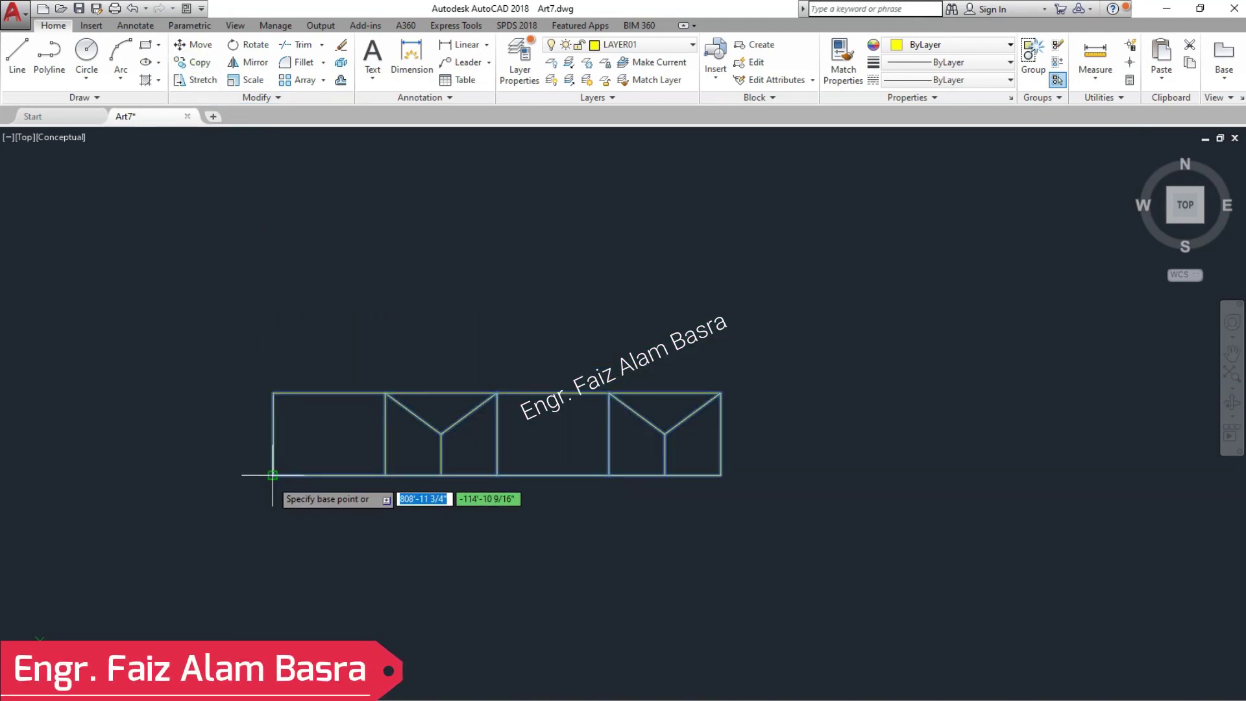
left_click(272, 474)
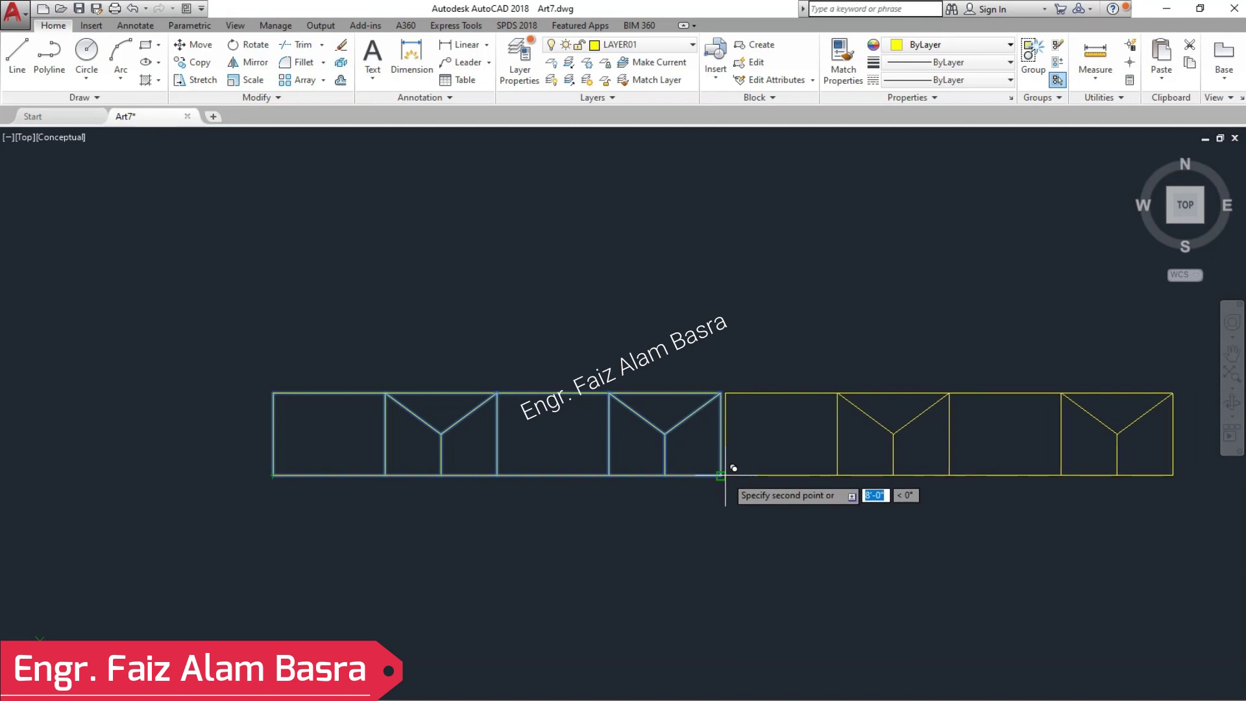
key("Escape")
Copy the two tile units, without their left edge line, end to end to the right four times, using the lower-left corner as base point.
left_click(852, 548)
left_click(353, 300)
key("Return")
left_click(272, 474)
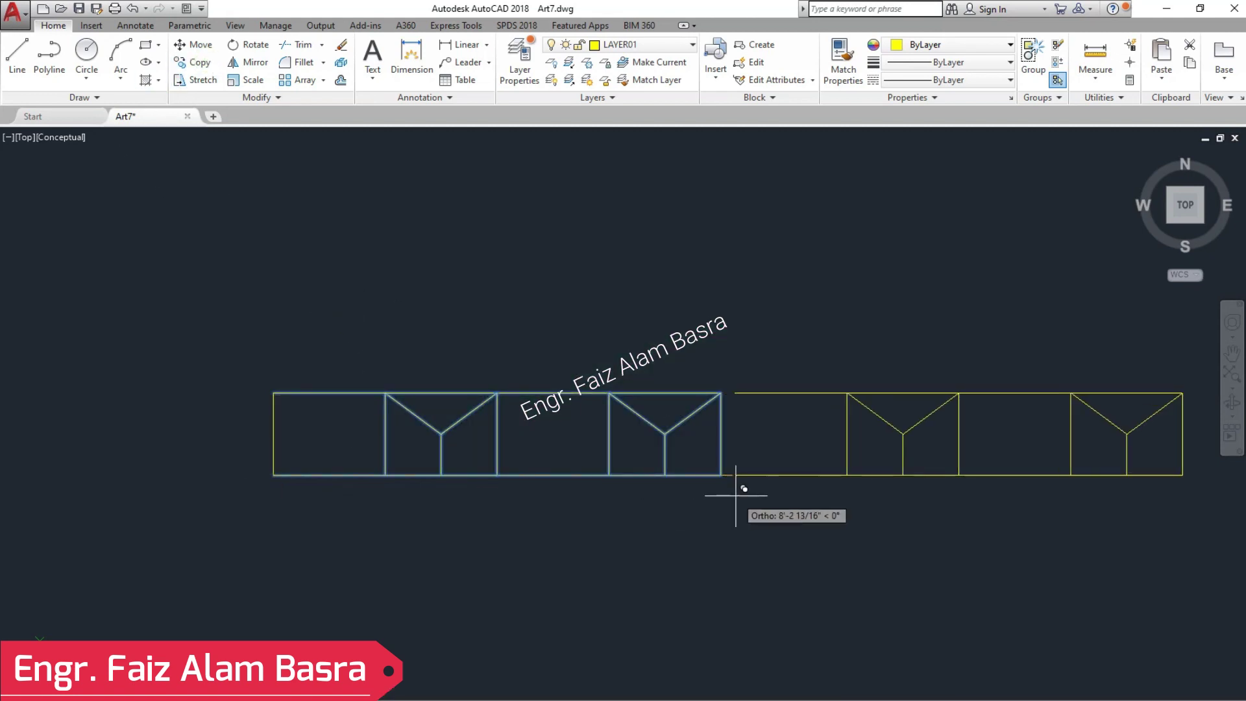
scroll(607, 501, "down", 2)
scroll(677, 490, "up", 4)
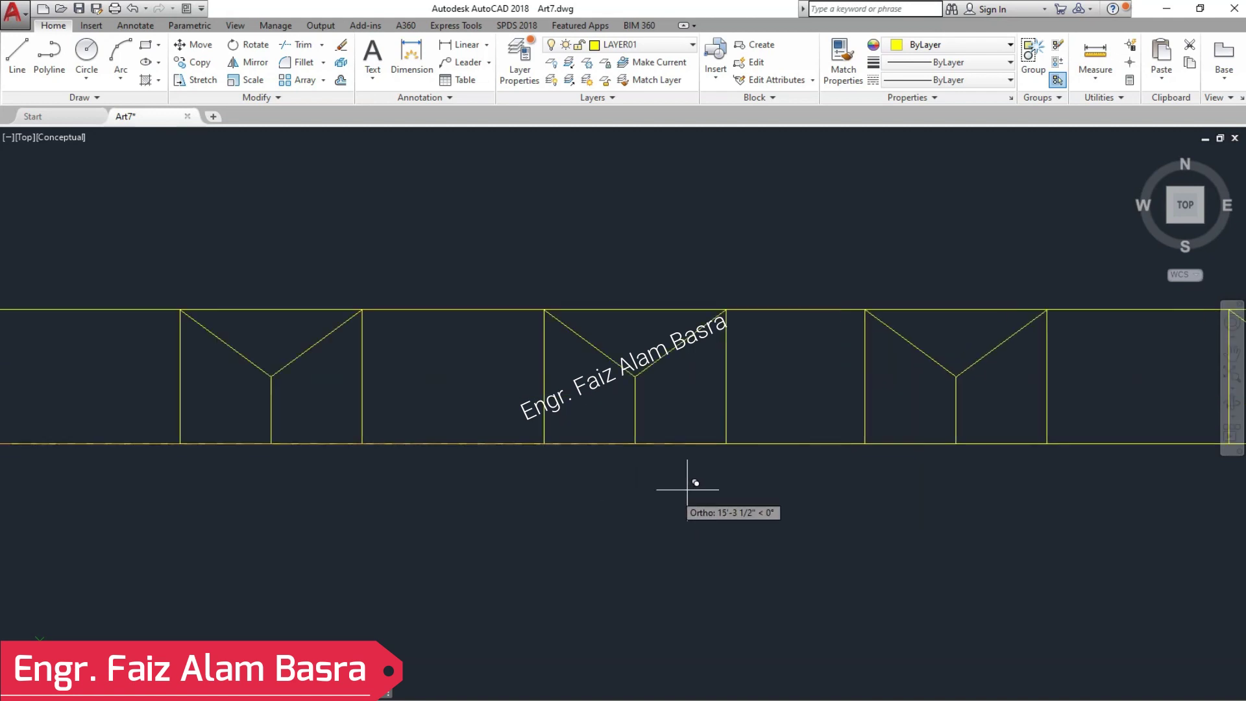
scroll(720, 483, "down", 5)
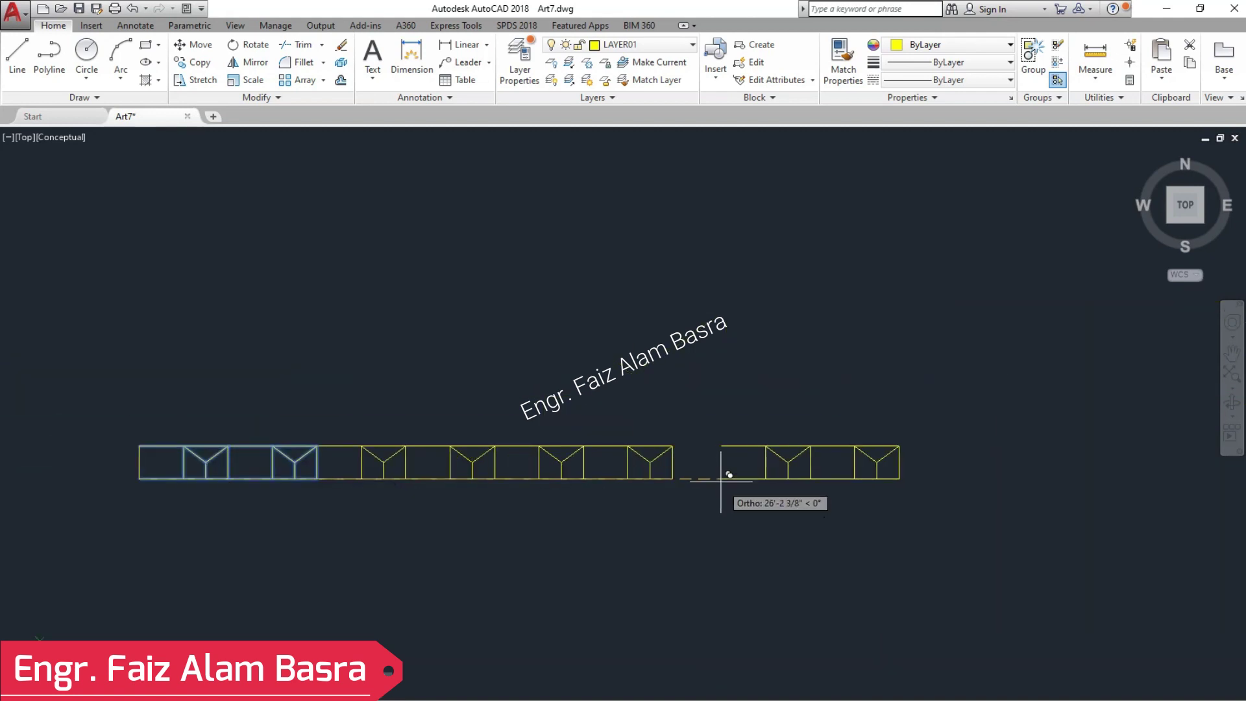
left_click(854, 480)
scroll(234, 466, "up", 2)
scroll(259, 453, "down", 3)
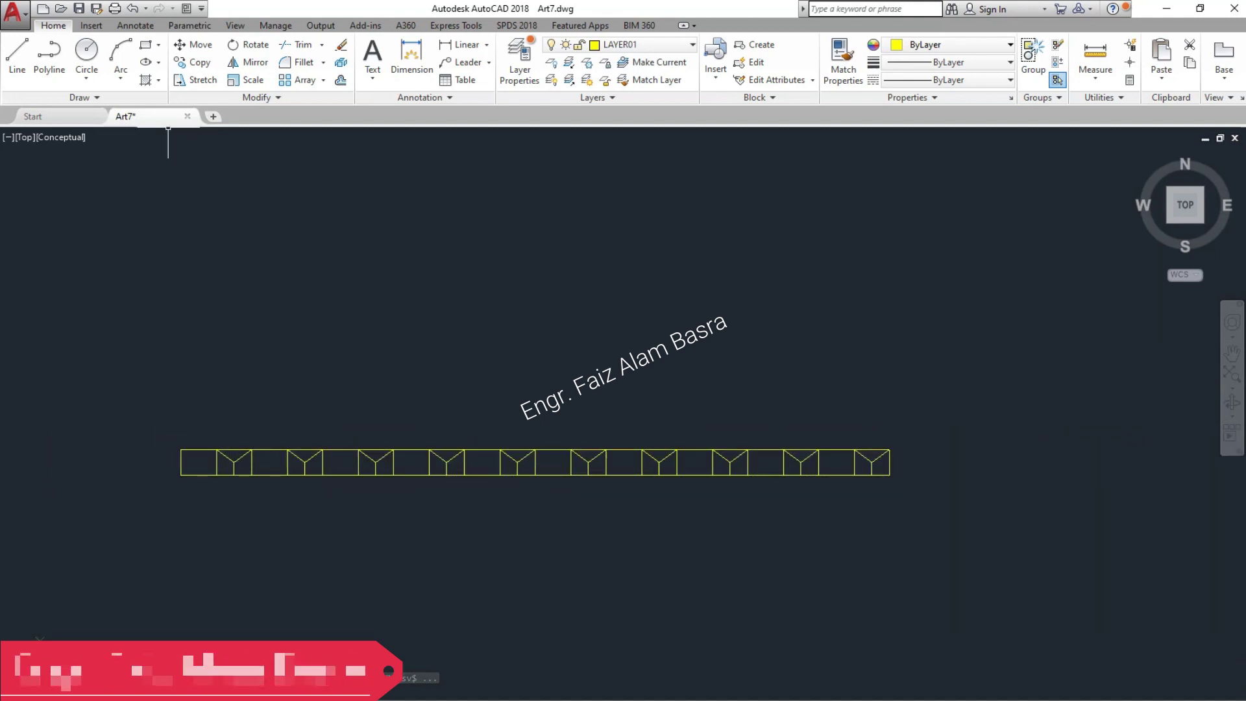
Delete the last two tile units at the right end of the row.
left_click(960, 519)
left_click(767, 392)
key("Delete")
scroll(224, 464, "up", 3)
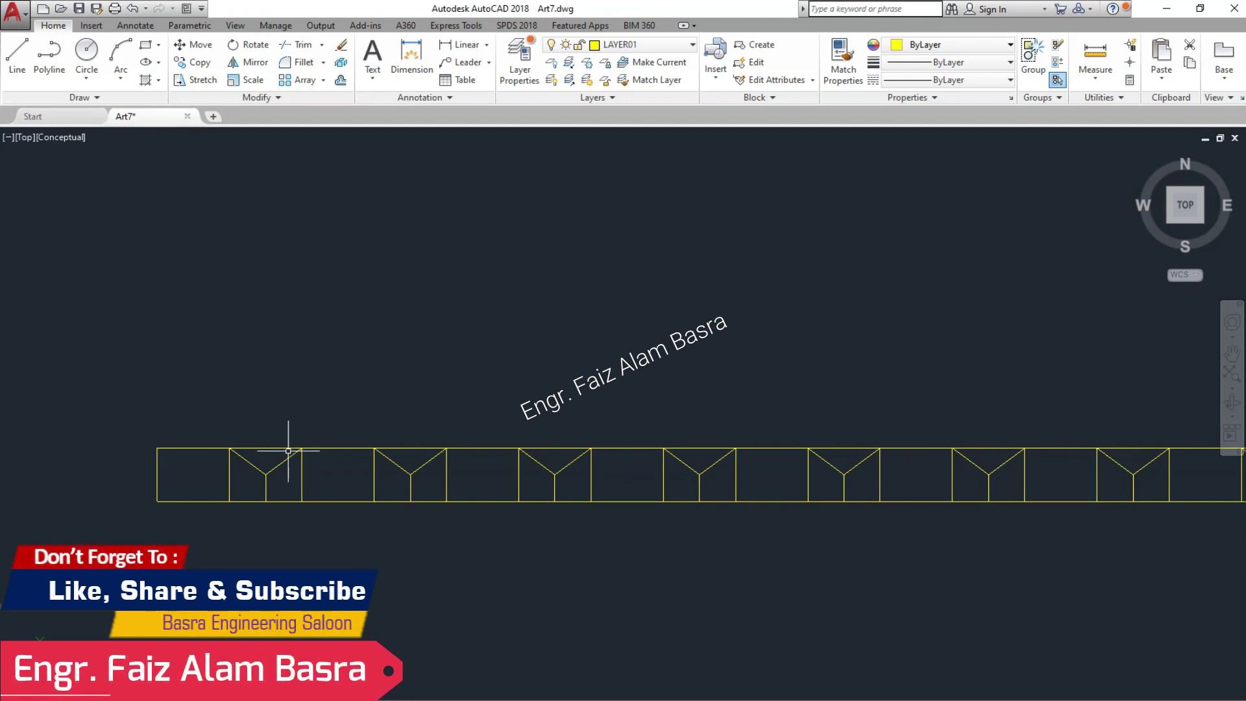
Copy the whole row, except its left edge line, directly above itself and offset one cell to the left.
left_click(196, 68)
scroll(157, 396, "down", 1)
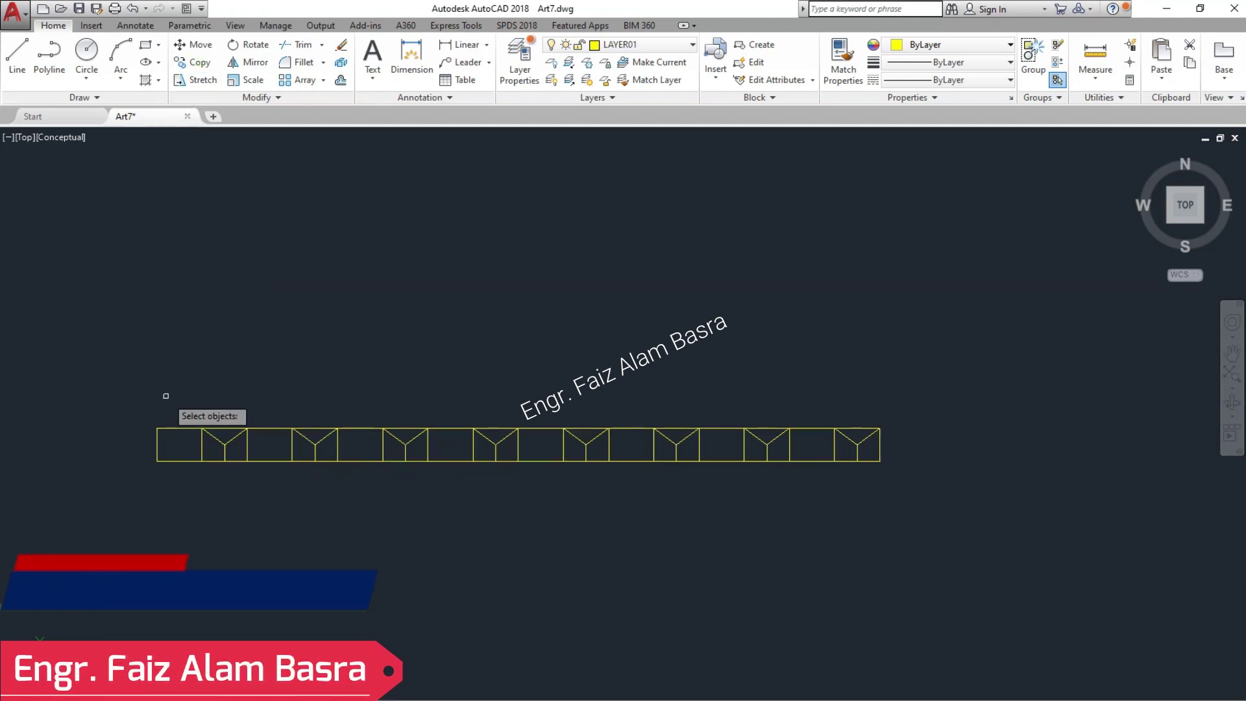
left_click(1026, 581)
left_click(138, 285)
scroll(142, 402, "up", 1)
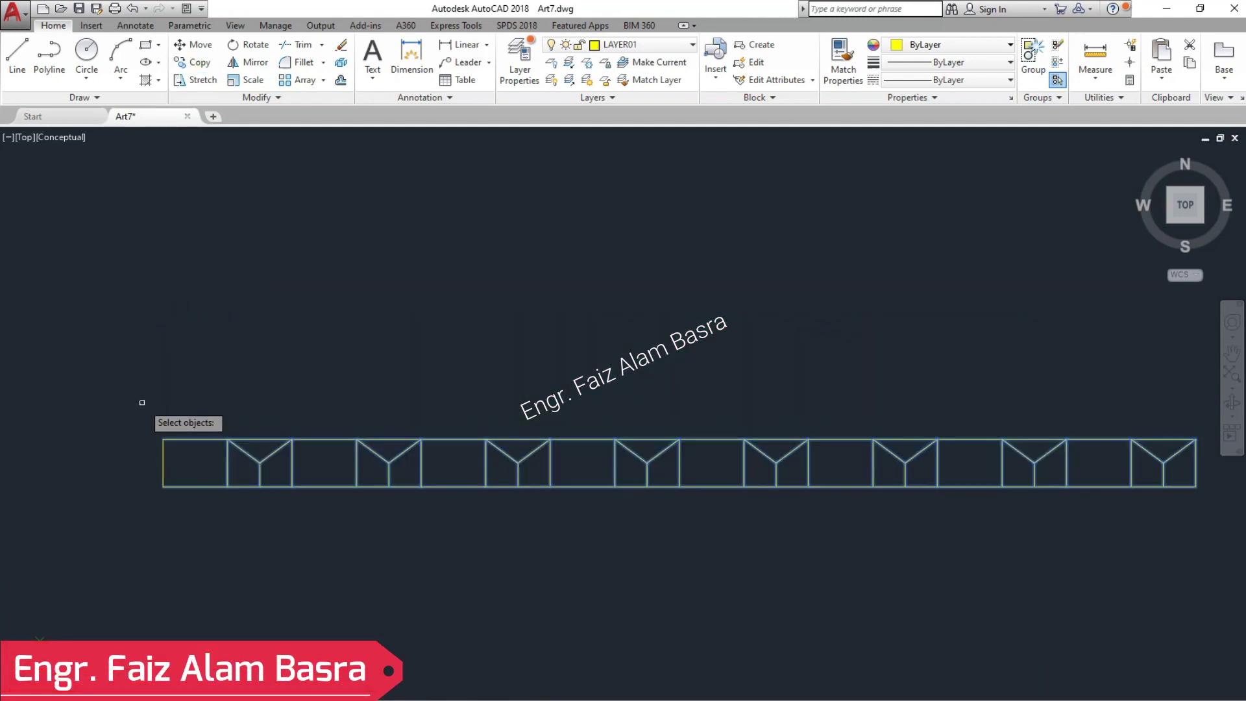
left_click(227, 439)
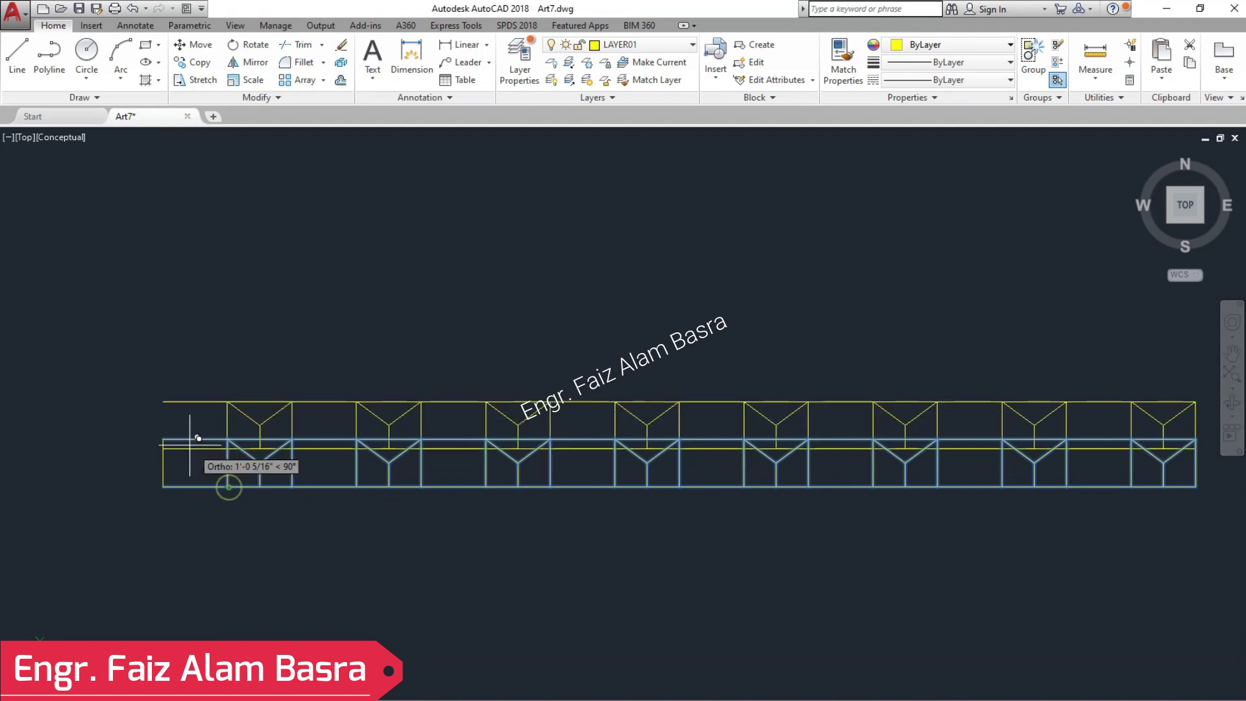
left_click(162, 391)
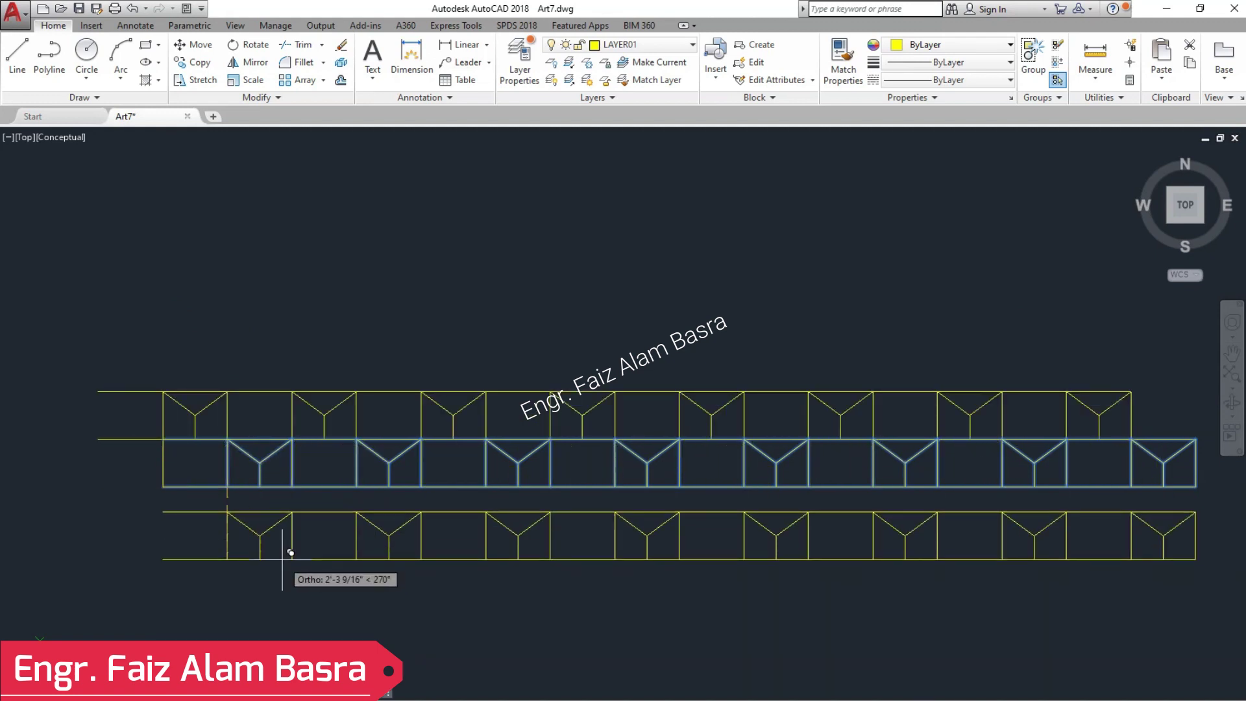
key("Return")
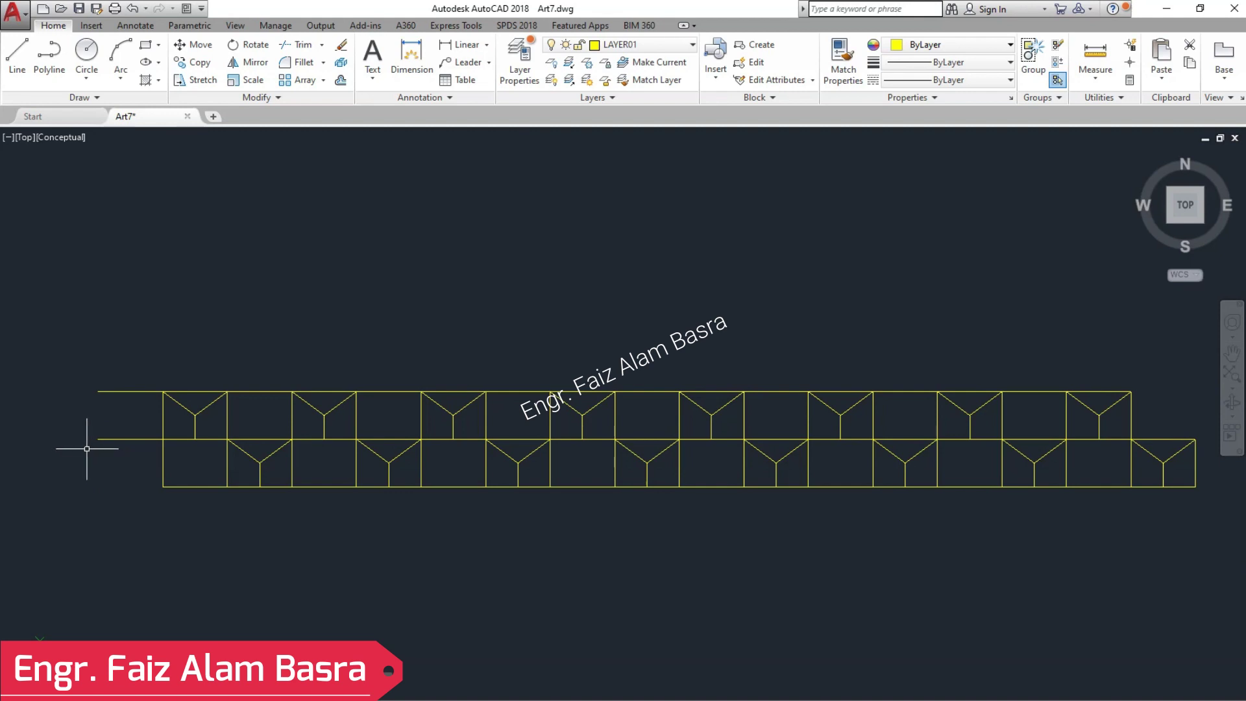
Trim the horizontal lines overhanging the two-row block at its left and right ends.
scroll(86, 447, "down", 1)
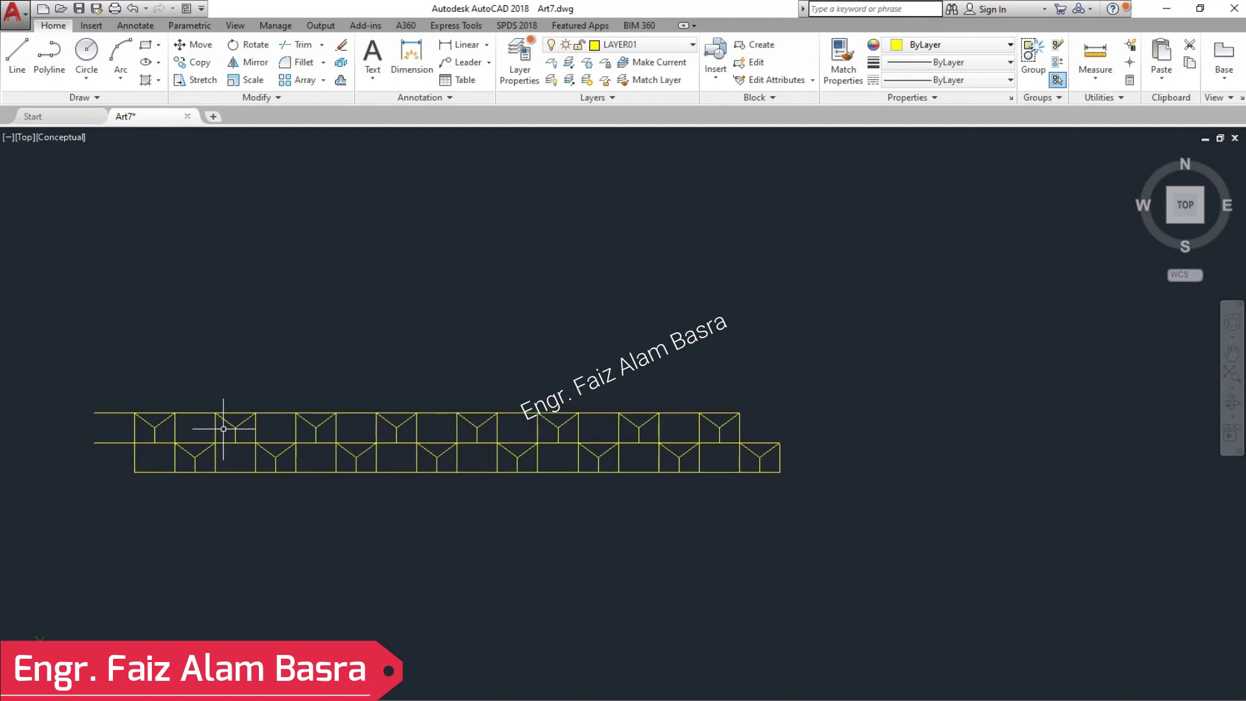
left_click(290, 50)
right_click(273, 241)
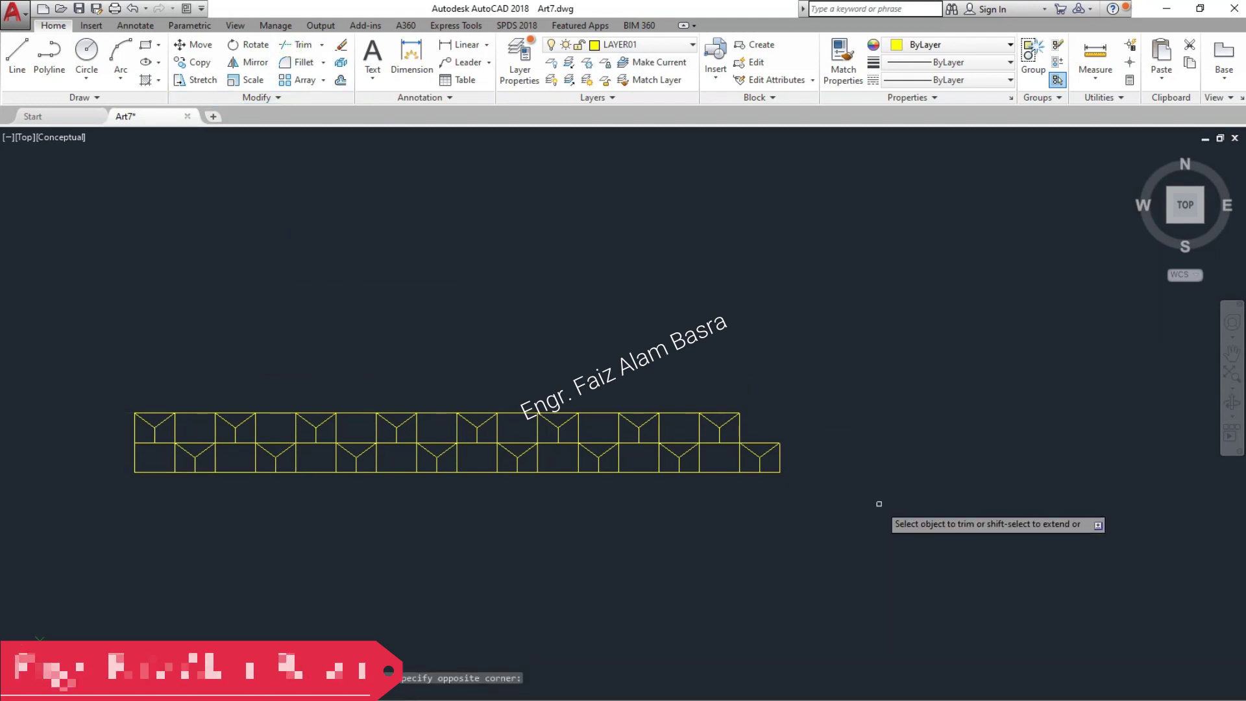
left_click(842, 534)
left_click(751, 349)
right_click(795, 367)
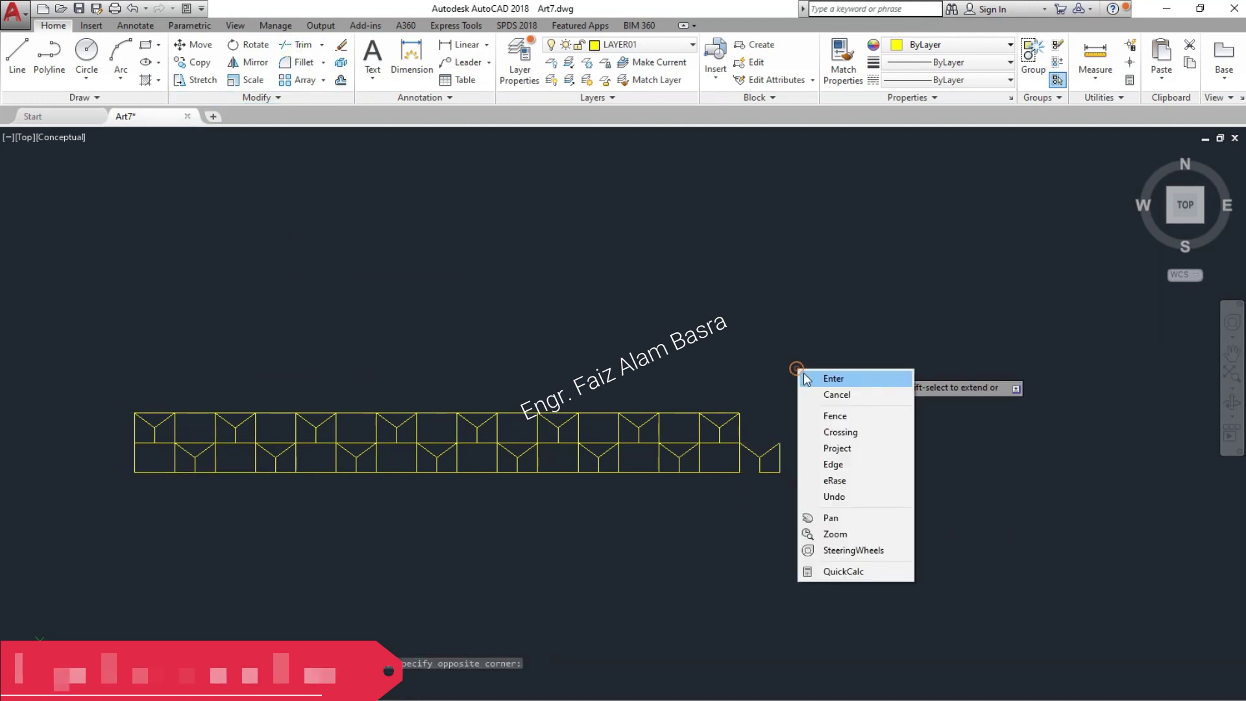
left_click(811, 378)
Erase the leftover pieces of the partial V-shaped cell beyond the block's right edge.
left_click(810, 493)
left_click(749, 399)
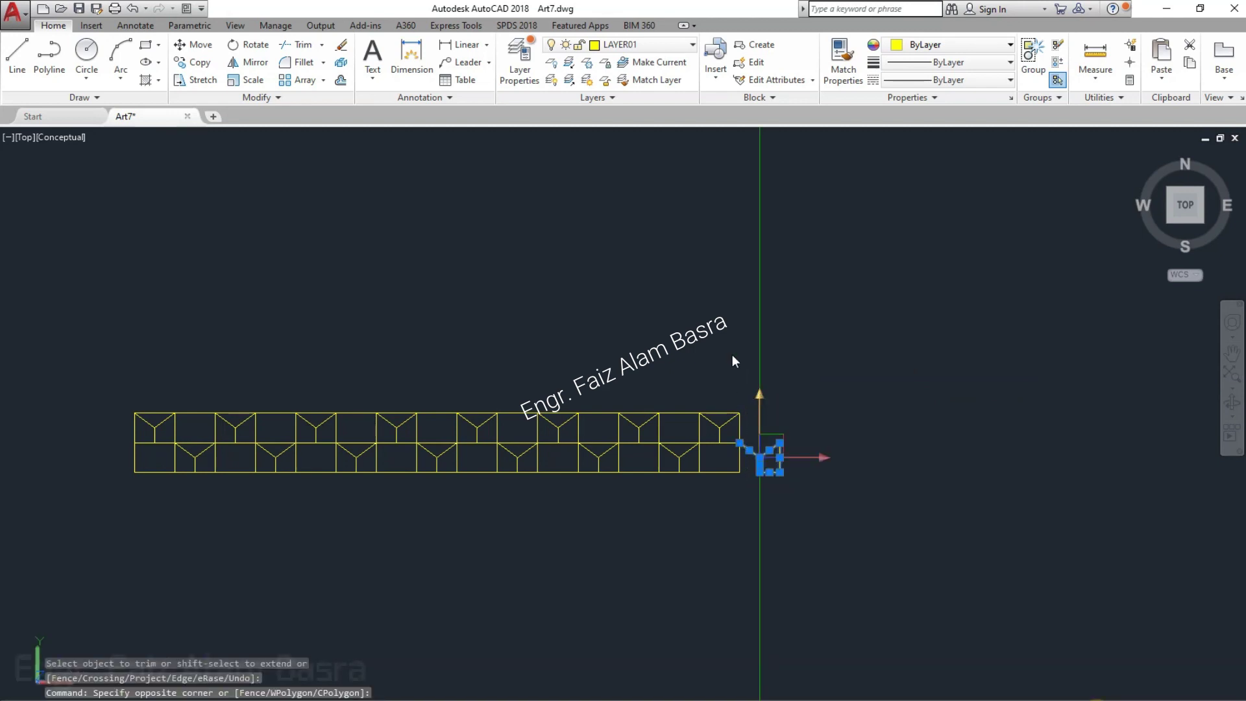
key("Delete")
Copy the two-row block upward five times at 3'-0" intervals from its lower-left corner, stacking the copies edge to edge.
left_click(202, 80)
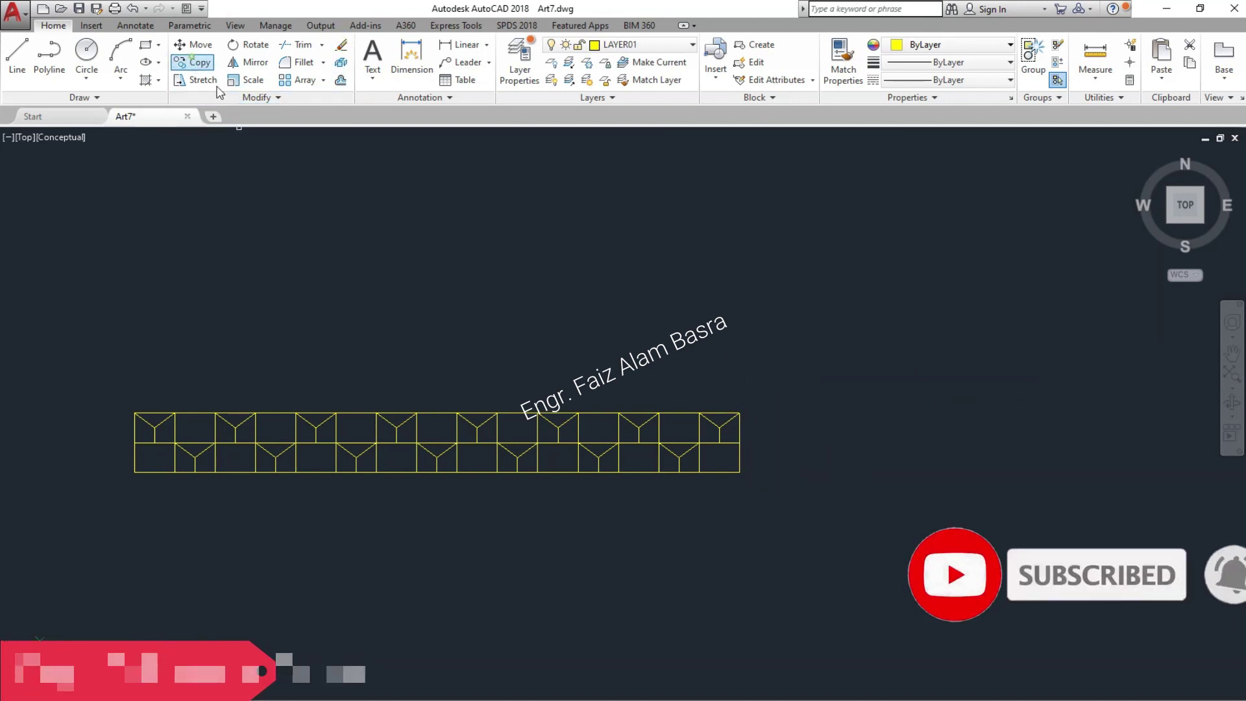
left_click(840, 547)
left_click(593, 465)
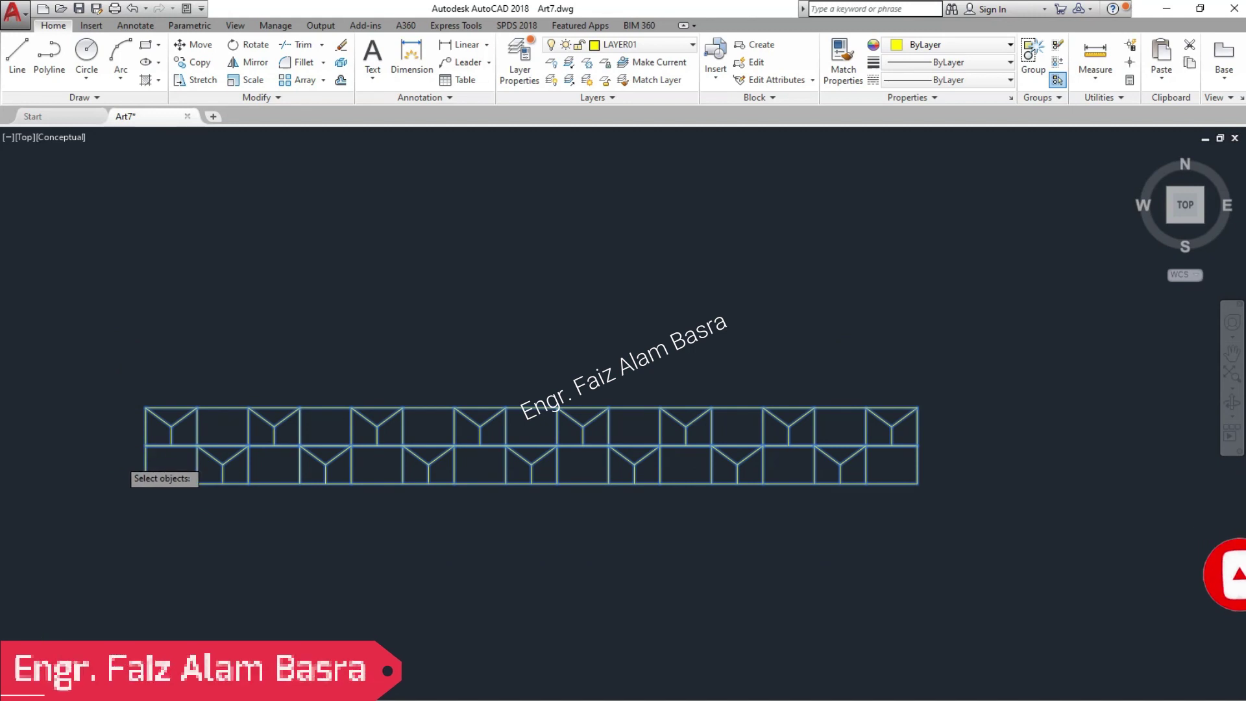
scroll(129, 493, "up", 3)
key("Return")
left_click(196, 533)
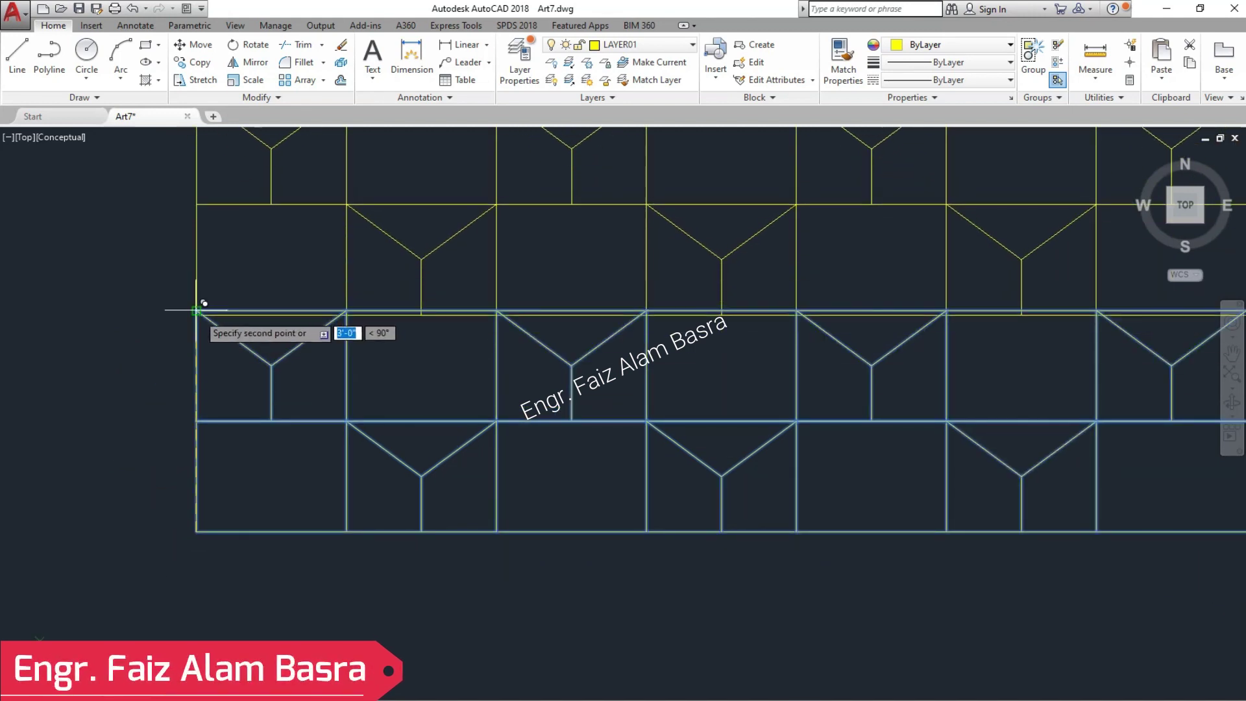
scroll(206, 493, "down", 2)
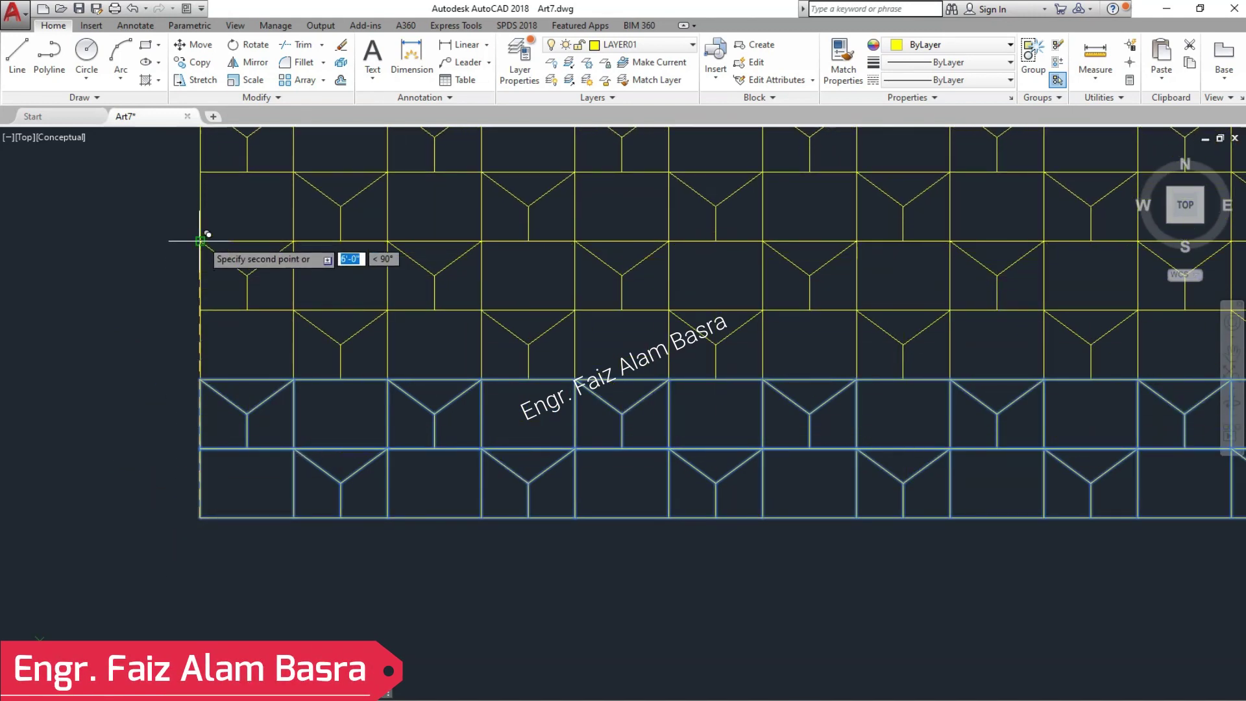
scroll(217, 479, "down", 3)
scroll(213, 343, "up", 2)
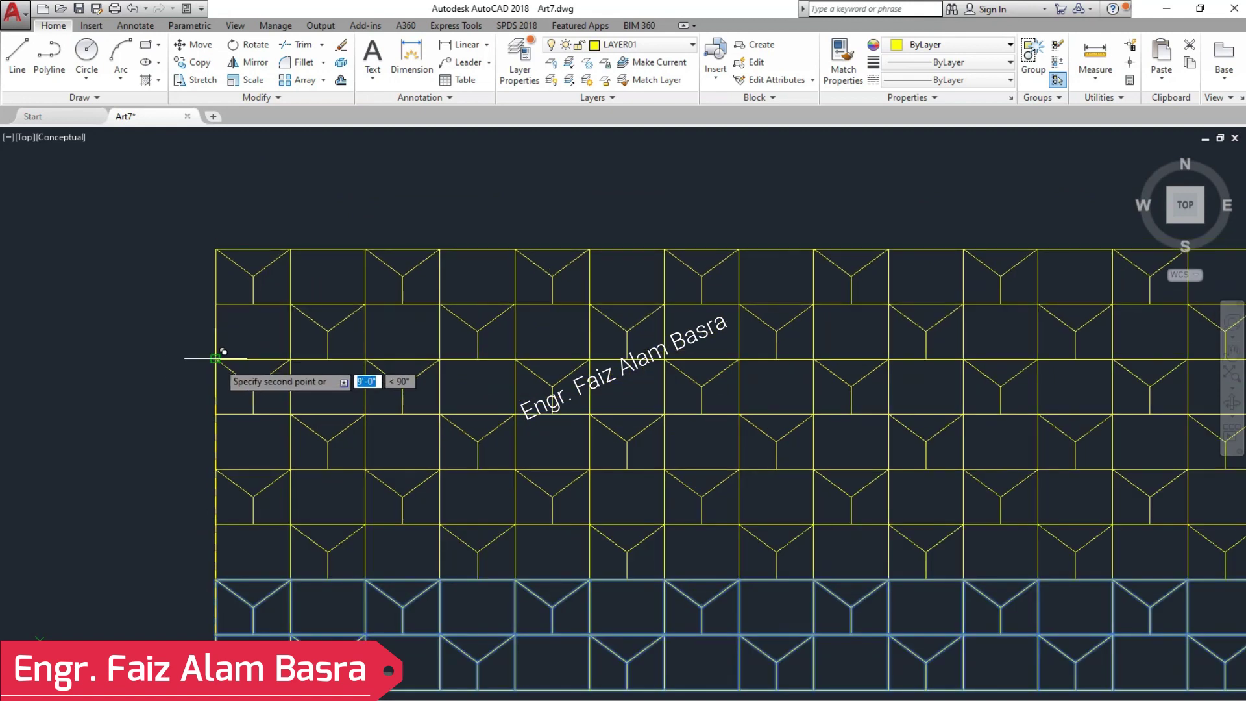
scroll(207, 350, "down", 1)
key("BackSpace")
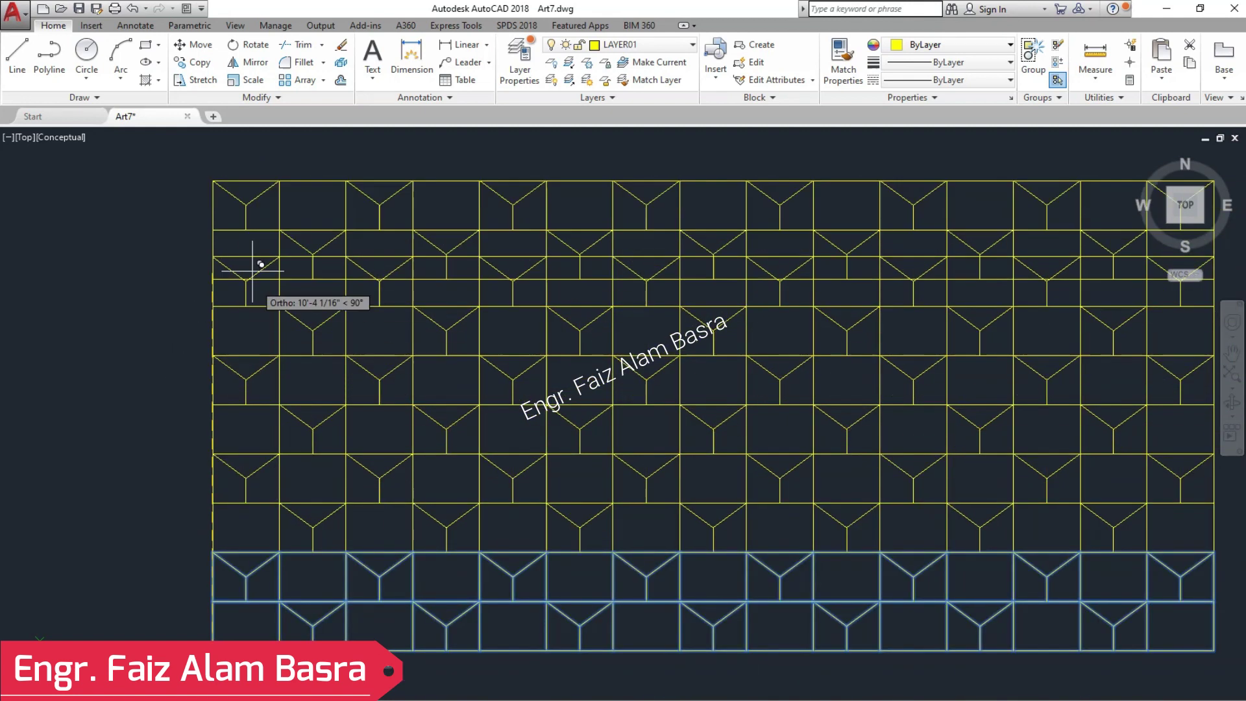
scroll(195, 263, "down", 3)
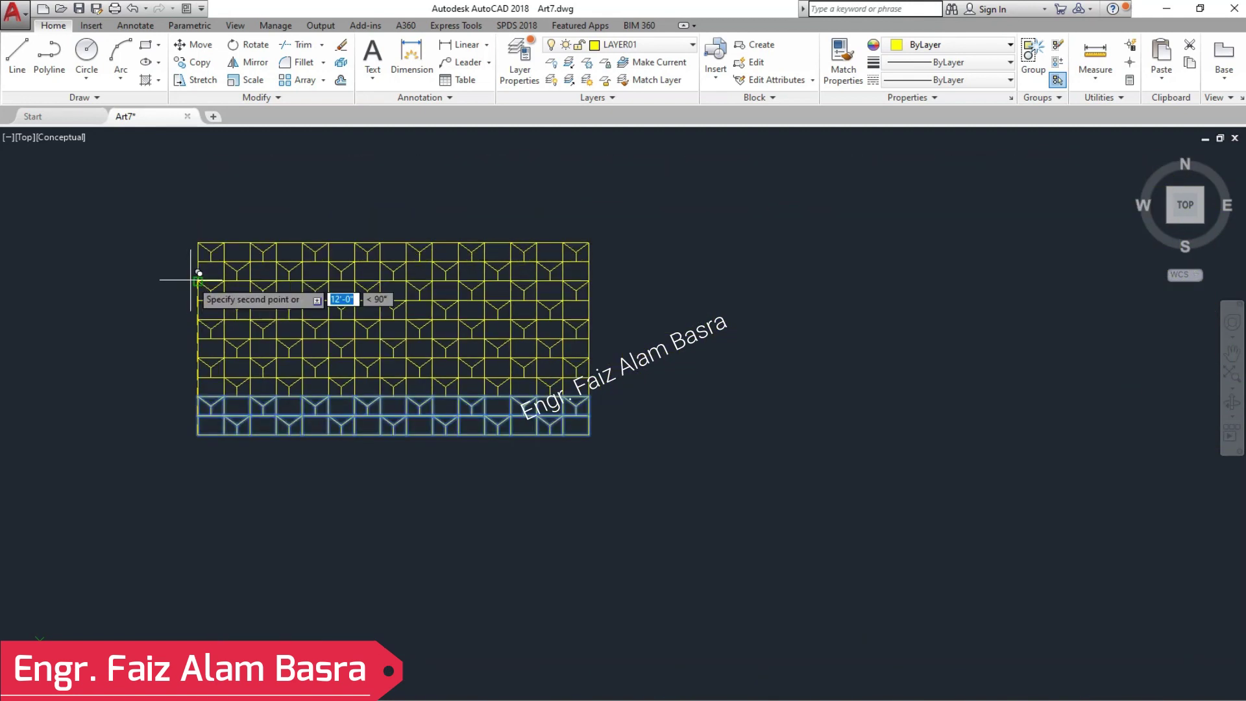
scroll(205, 266, "up", 2)
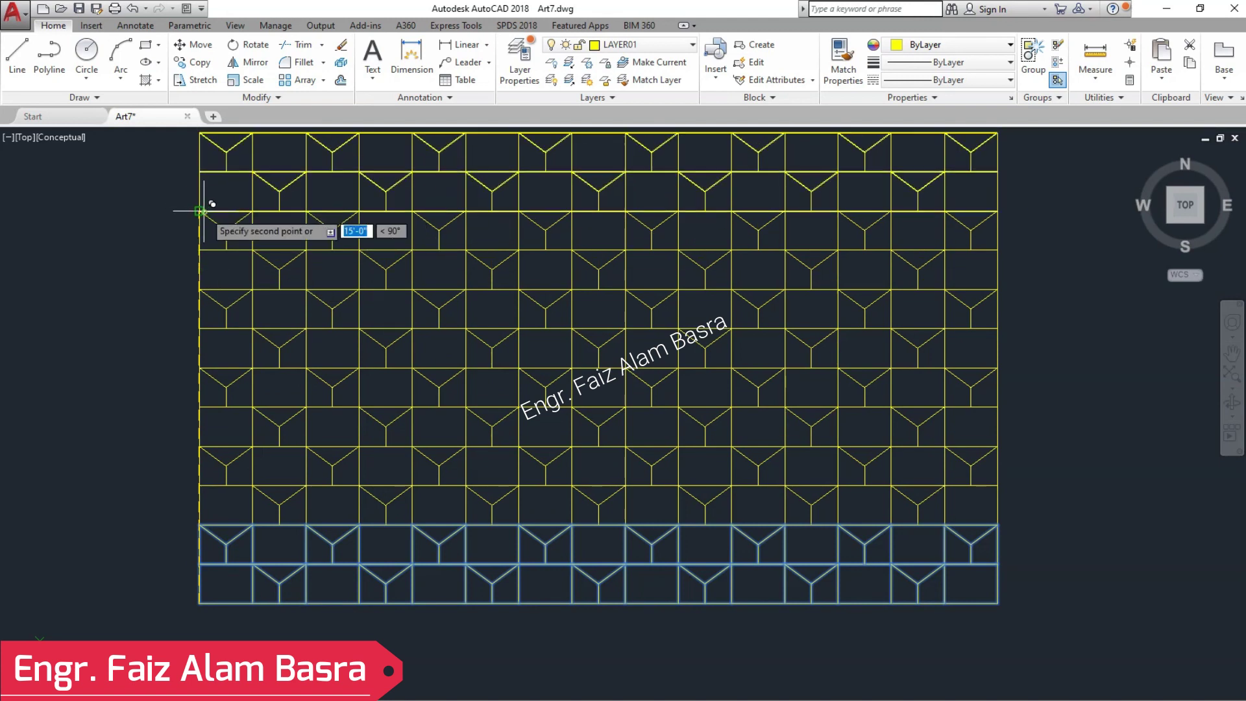
left_click(207, 204)
Examine the whole tile grid, checking the alternating plain and V-shaped cells across all rows.
scroll(390, 551, "down", 3)
scroll(382, 506, "up", 2)
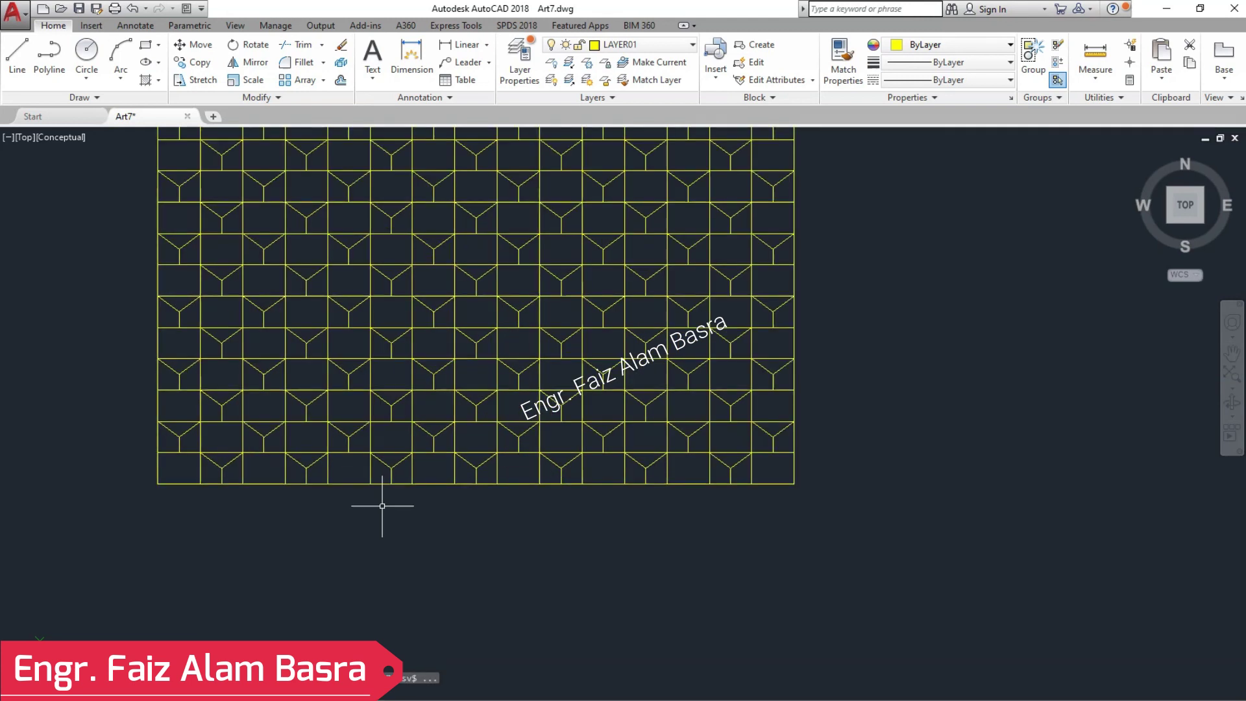
scroll(289, 217, "down", 1)
scroll(290, 221, "up", 2)
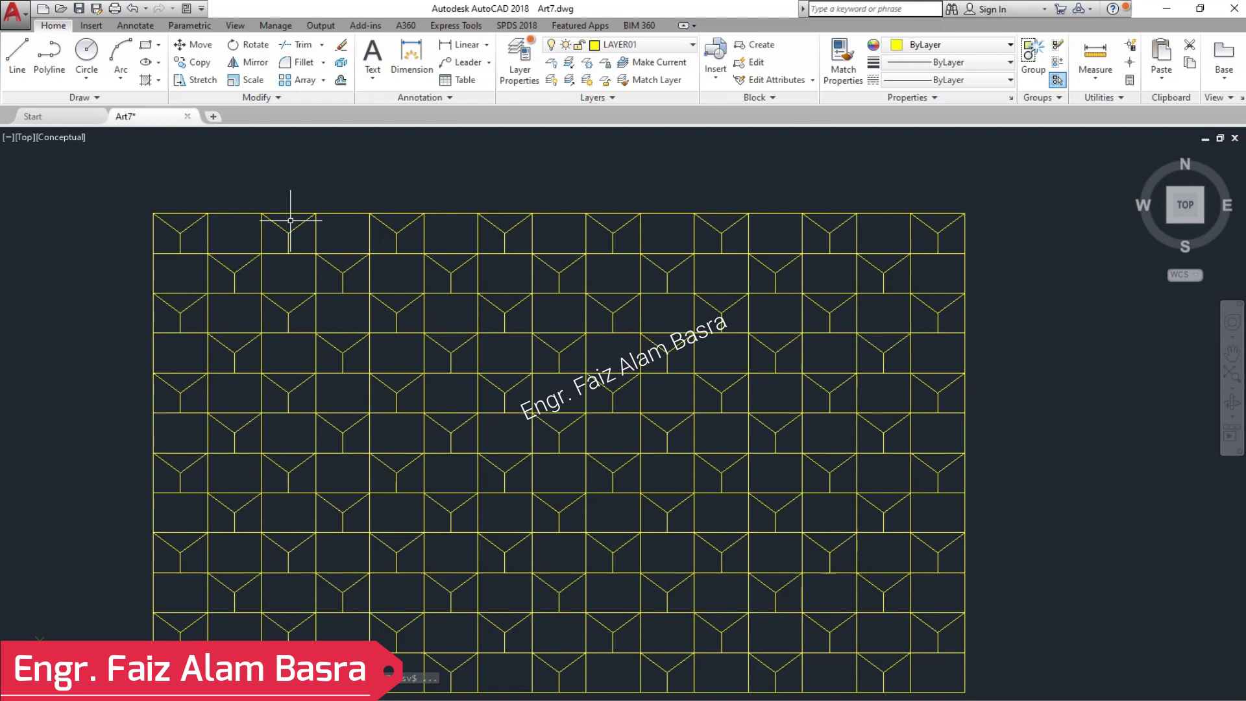
scroll(290, 220, "down", 3)
scroll(240, 216, "up", 3)
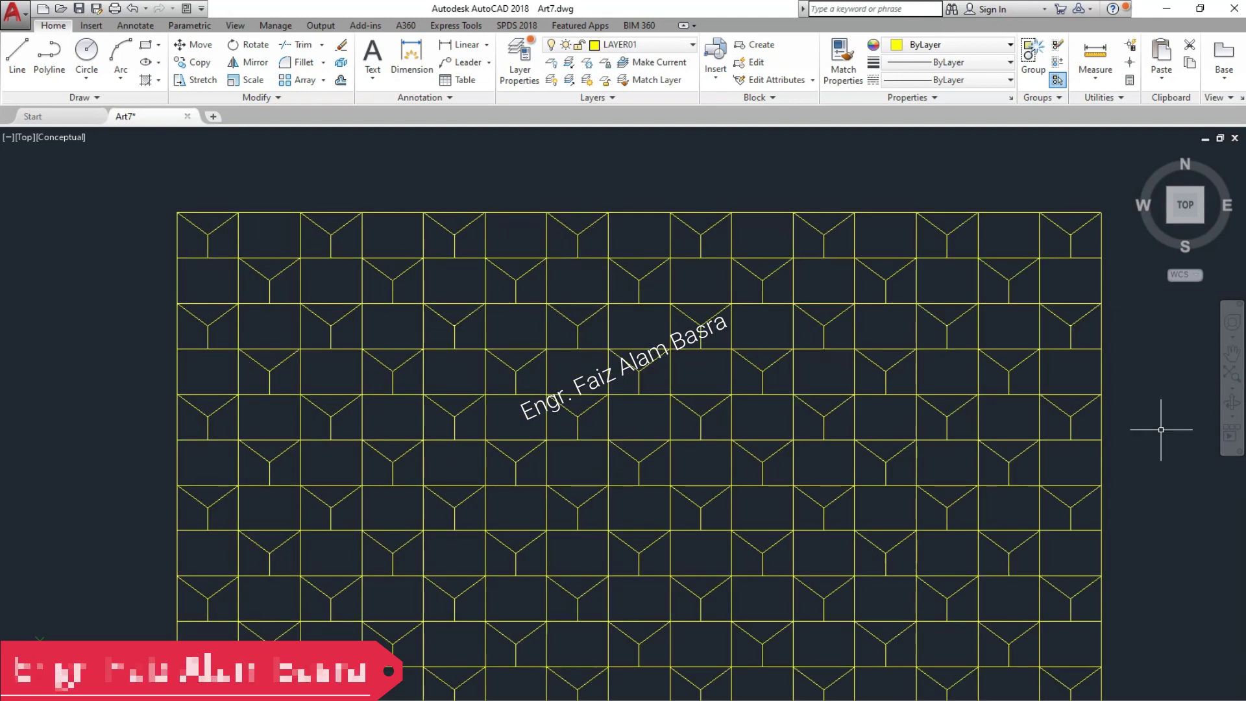
mouse_move(1135, 489)
middle_mouse_down()
mouse_move(1098, 417)
mouse_move(1081, 433)
middle_mouse_up()
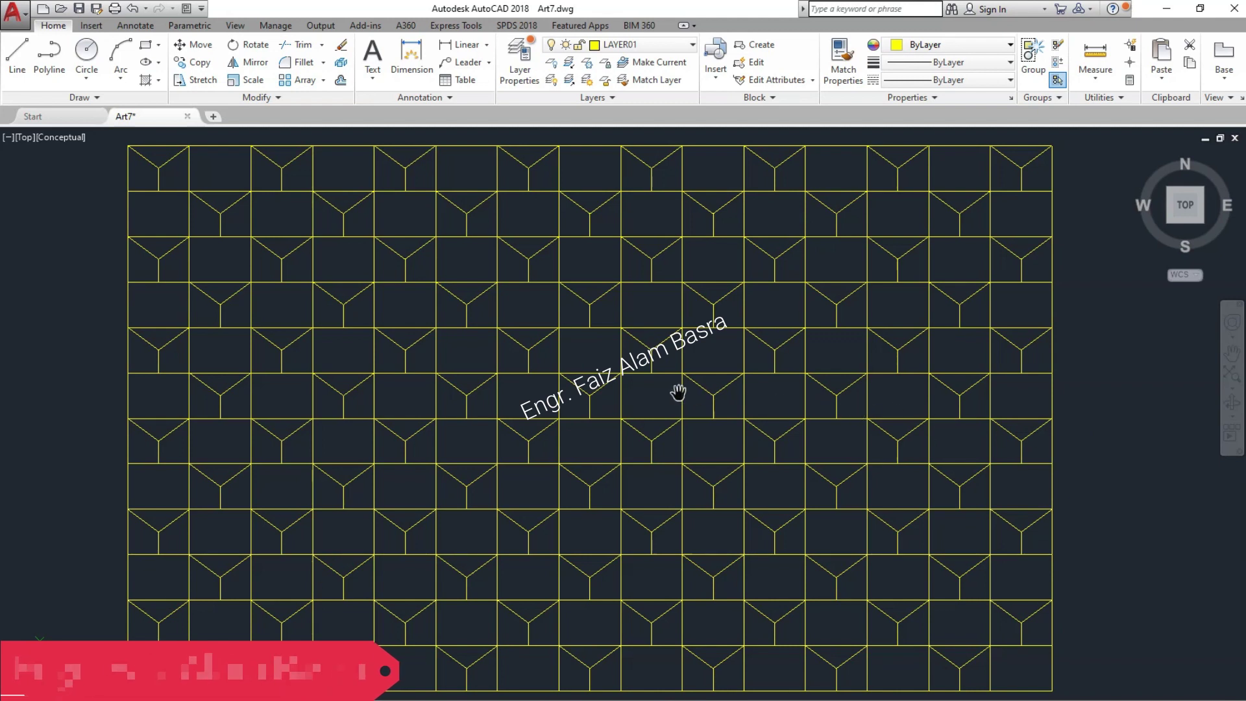
scroll(623, 384, "down", 1)
scroll(718, 426, "up", 1)
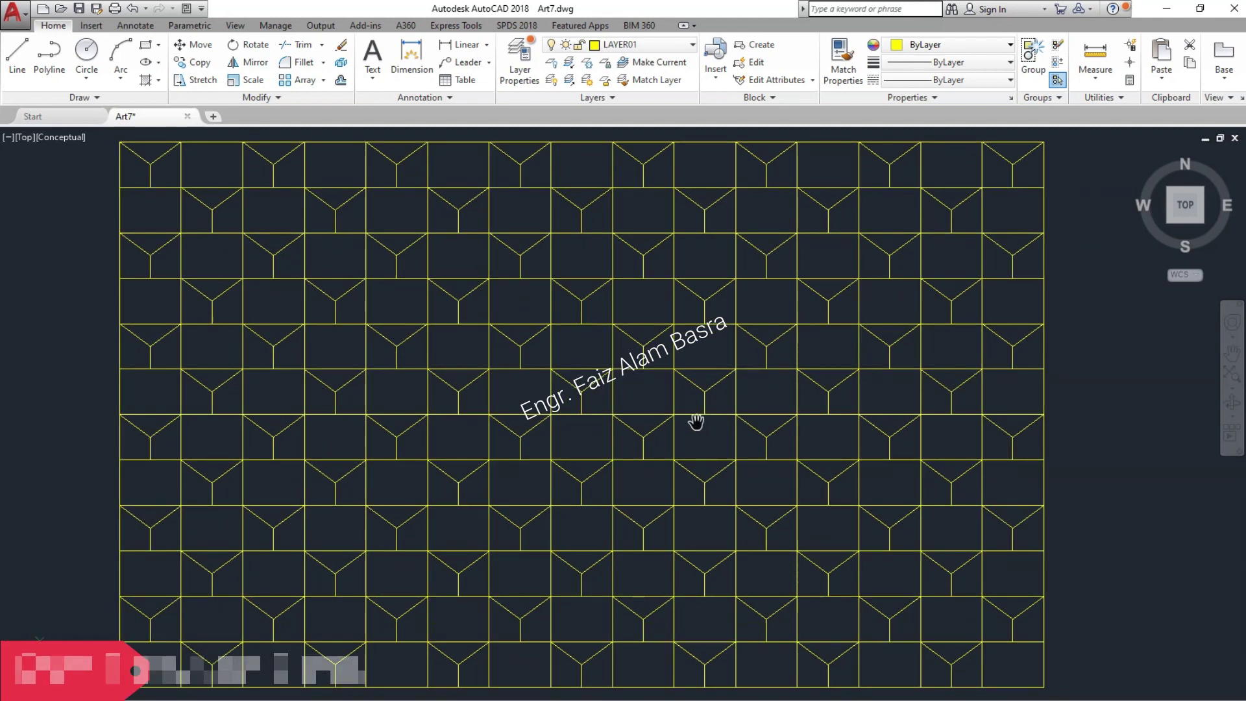
scroll(626, 417, "down", 1)
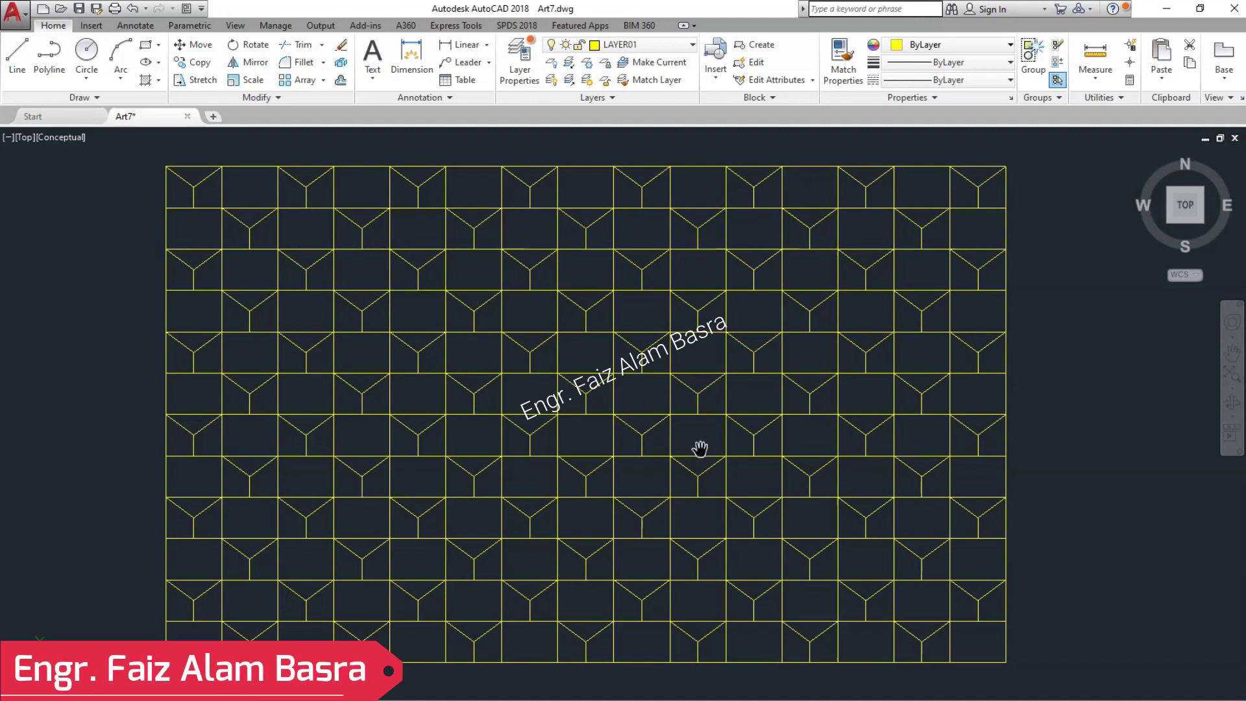
scroll(700, 448, "up", 1)
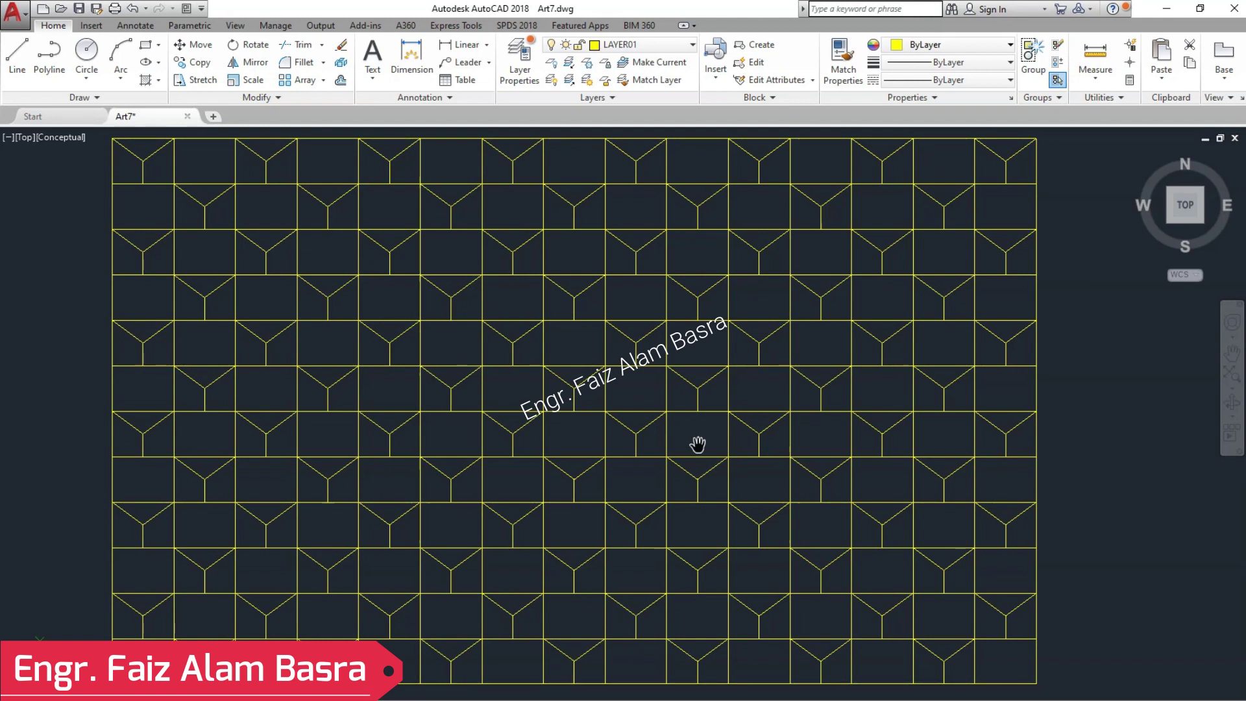
Hatch the inverted triangles of all V-shaped cells in the grid's two lowest rows with the ANSI31 pattern.
left_click(145, 80)
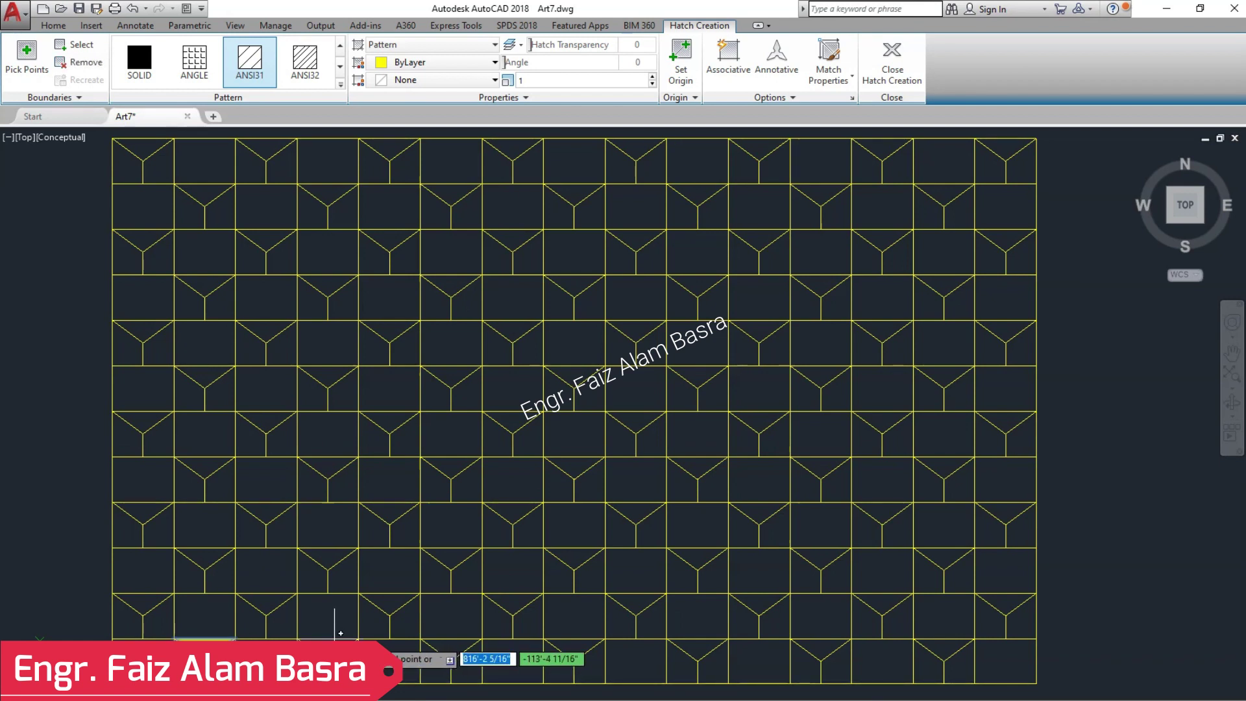
left_click(450, 642)
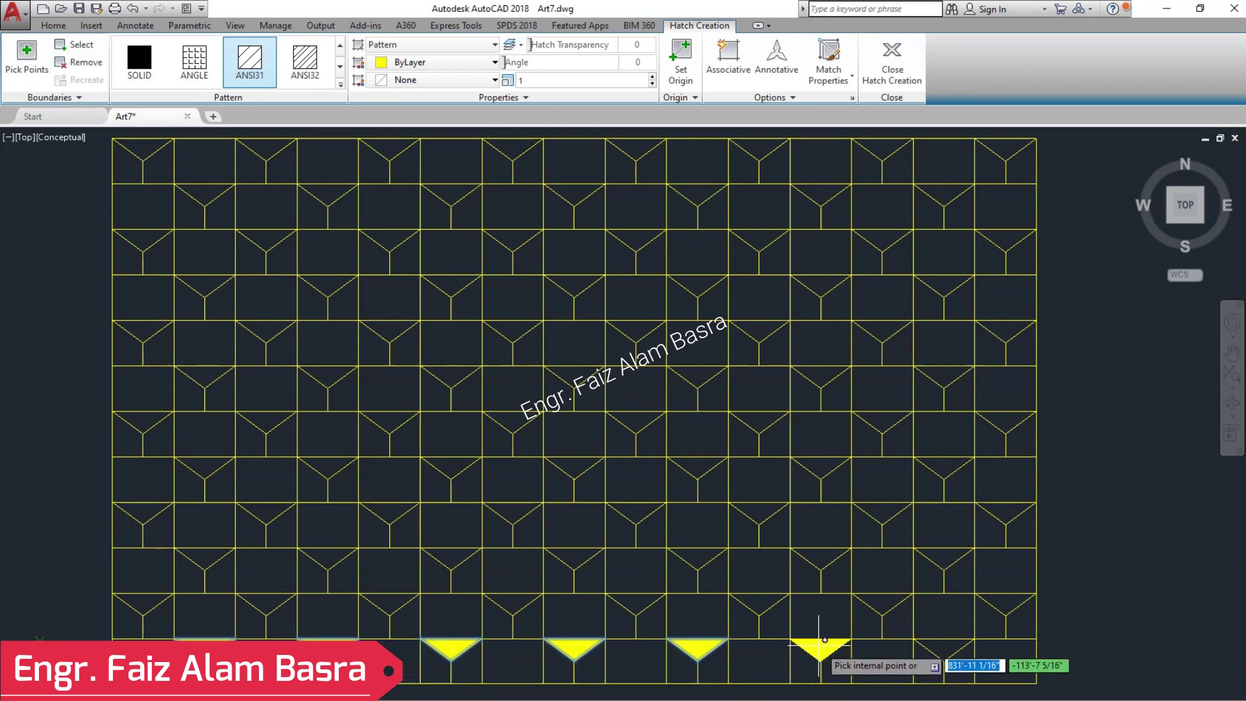
left_click(821, 642)
left_click(942, 645)
left_click(1005, 603)
left_click(881, 602)
left_click(756, 602)
left_click(635, 602)
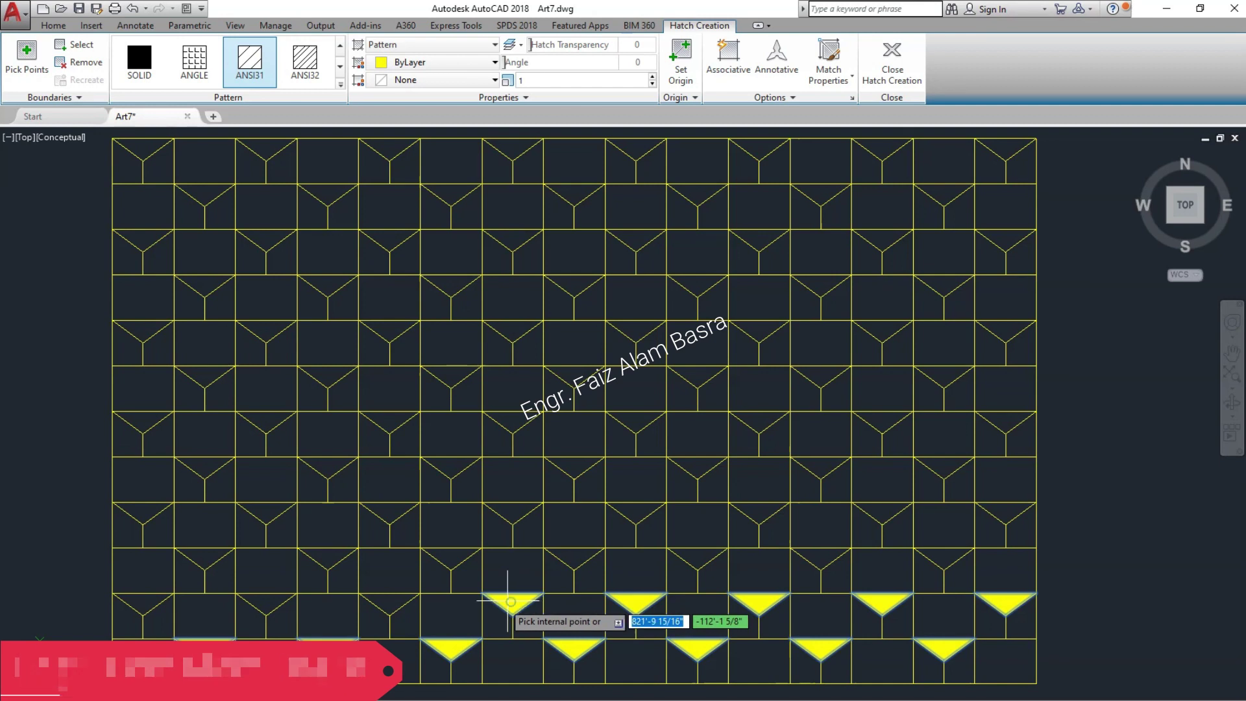
left_click(511, 602)
left_click(388, 601)
left_click(265, 602)
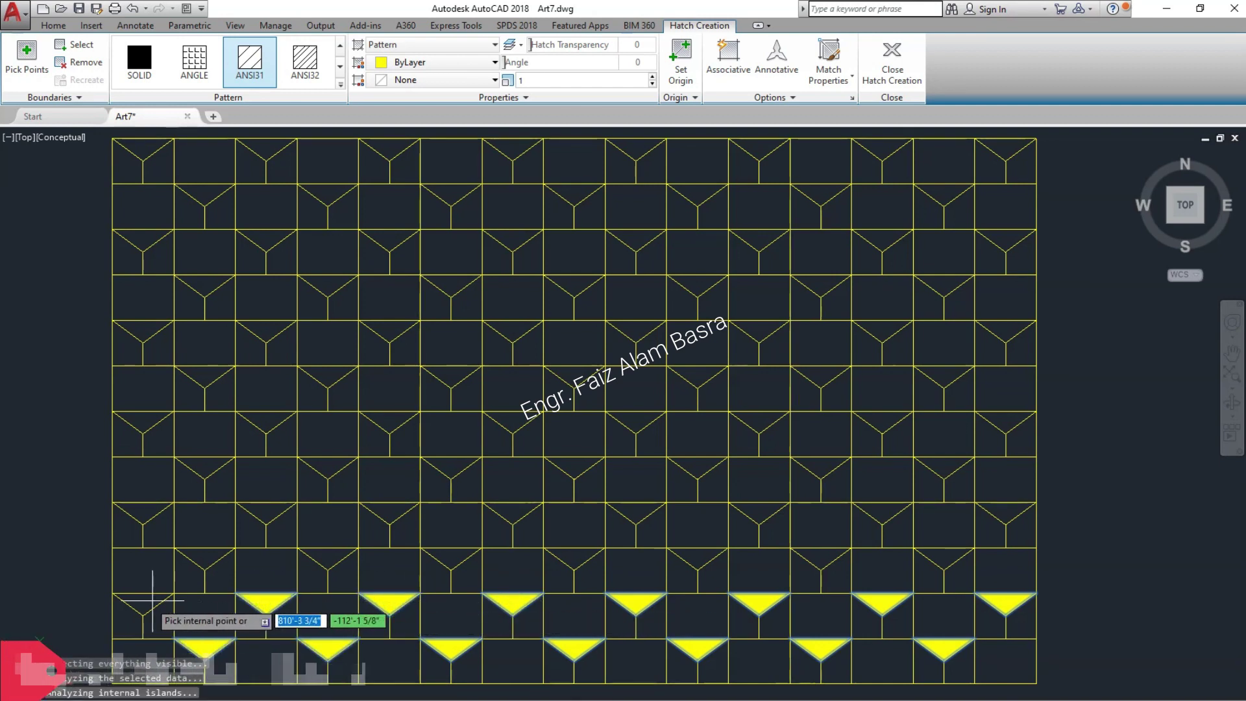
left_click(142, 601)
key("Return")
Copy the triangle hatch upward five times, two rows at a time, to cover the V-shaped cells up to the grid's top.
left_click(195, 79)
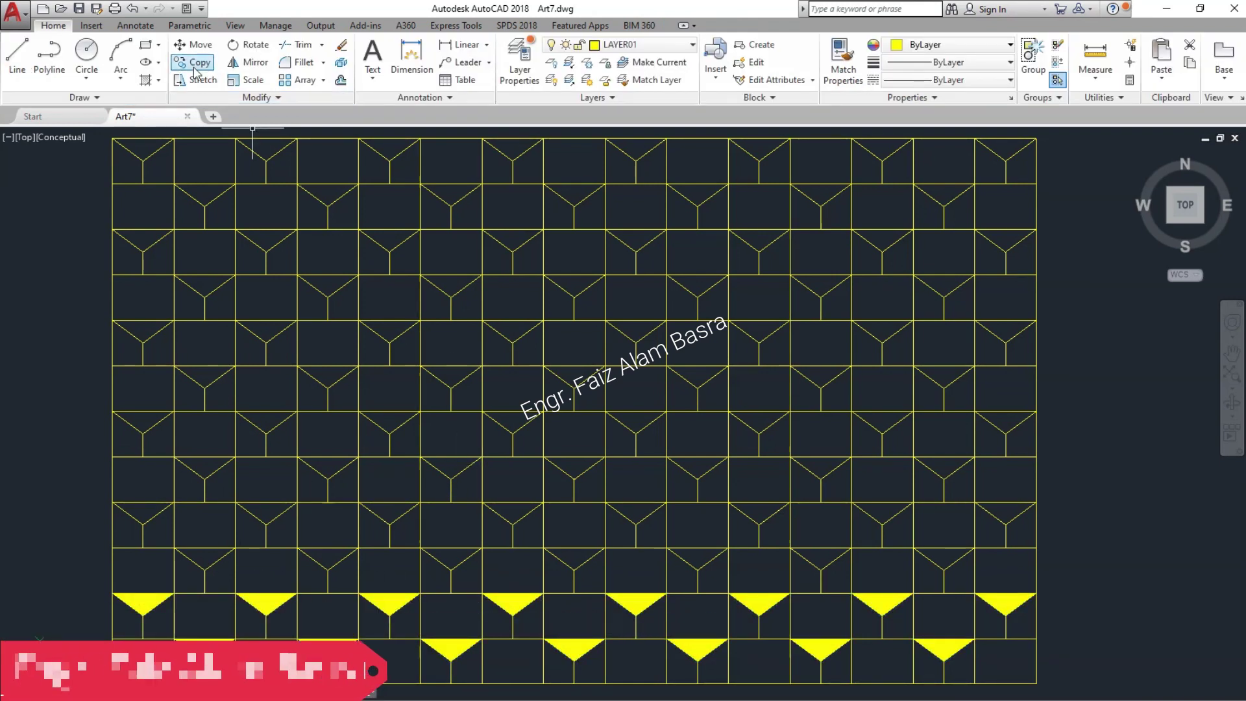
left_click(944, 648)
left_click(1036, 592)
left_click(1037, 500)
left_click(1036, 410)
key("Return")
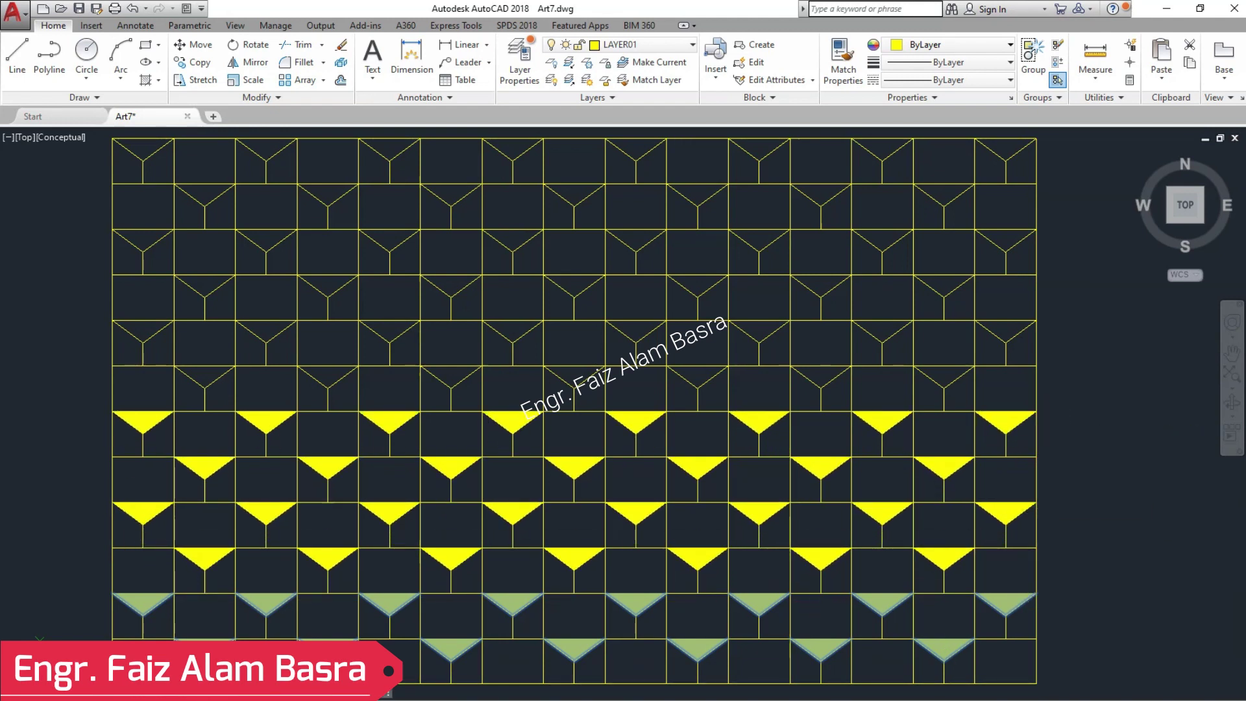
left_click(1037, 319)
left_click(1036, 229)
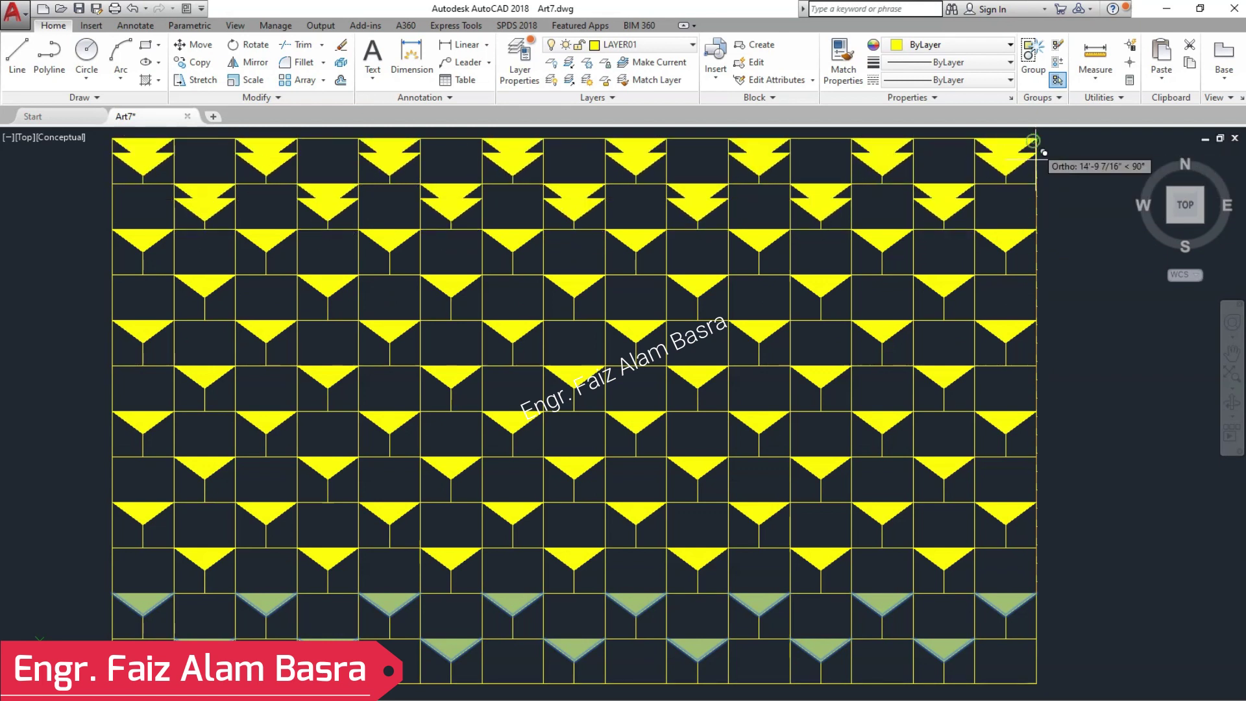
left_click(1036, 138)
key("Return")
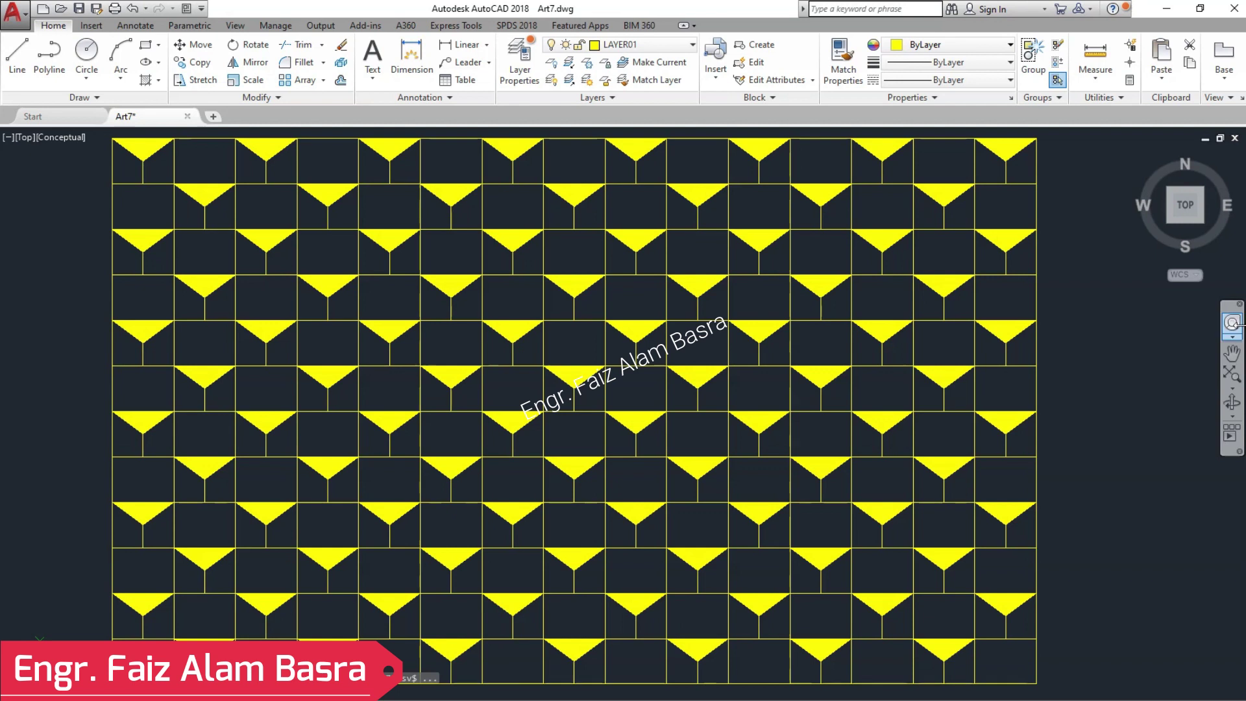
Copy the whole grid with its triangle hatches horizontally to the right, leaving a gap beside the original.
left_click(1232, 354)
left_click_drag(1144, 419, 1180, 432)
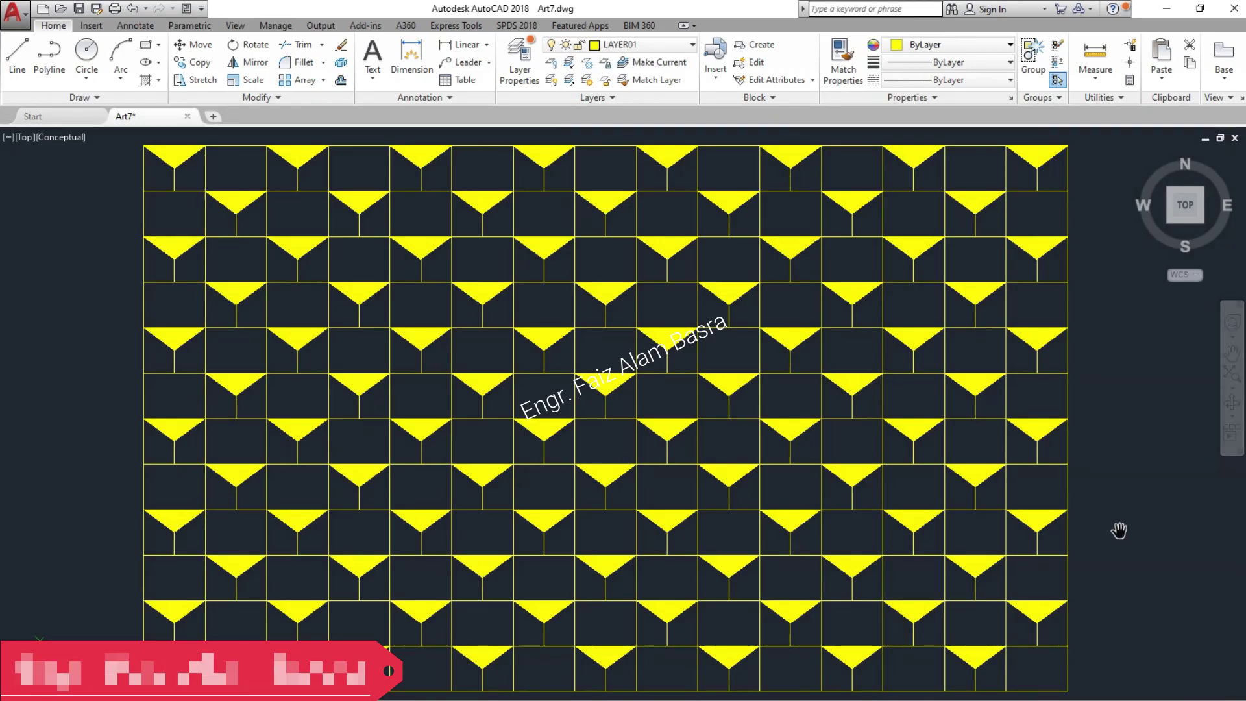
scroll(342, 362, "up", 1)
scroll(340, 362, "down", 3)
scroll(382, 387, "down", 3)
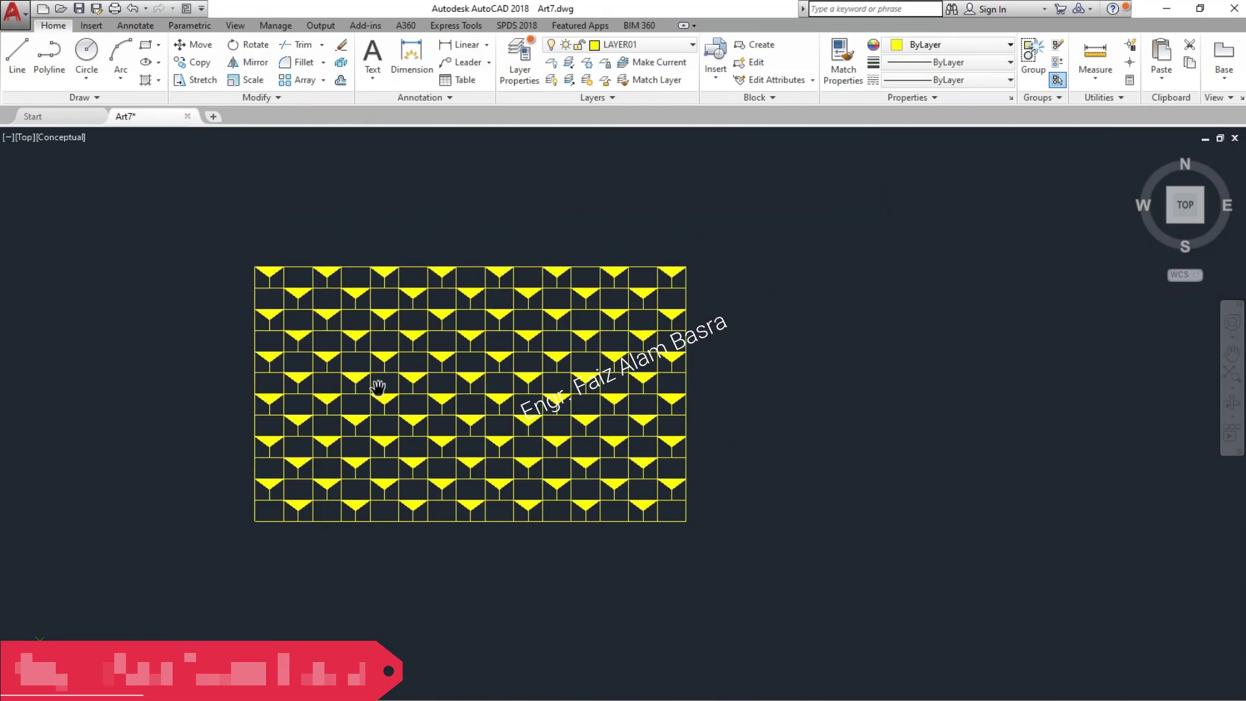
left_click(728, 563)
left_click(172, 224)
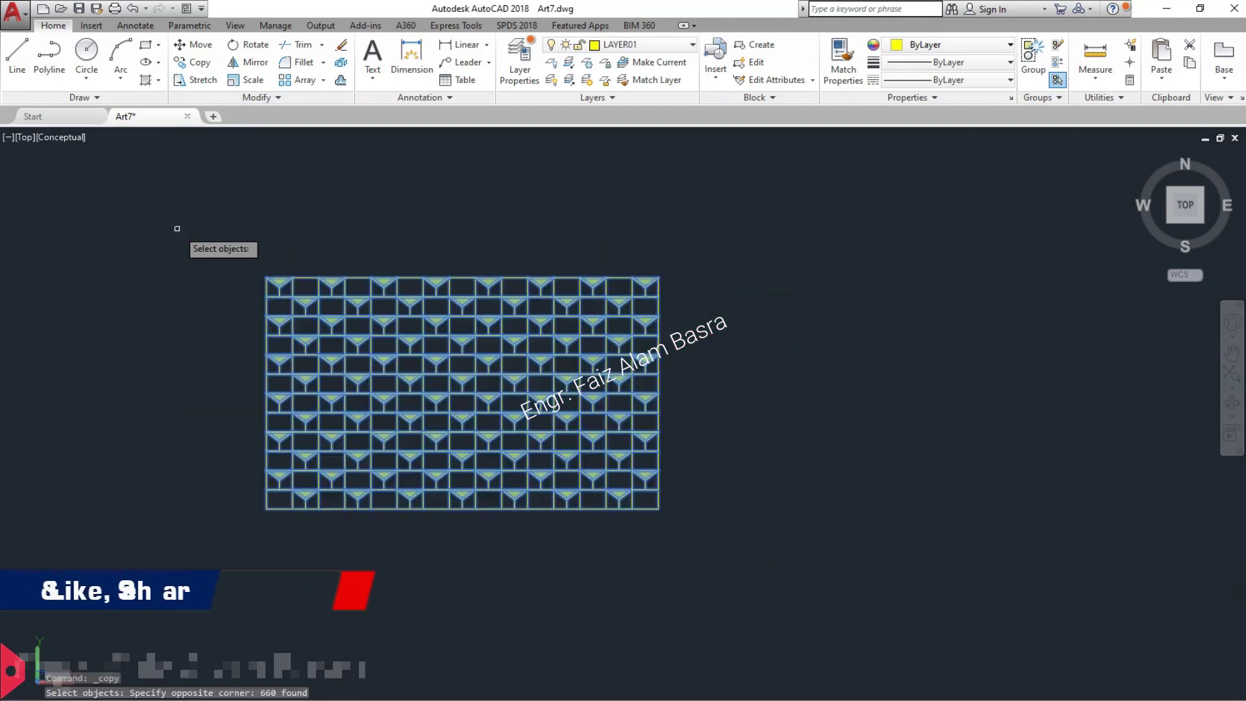
type("co")
key("Return")
left_click(259, 195)
left_click(724, 194)
key("Return")
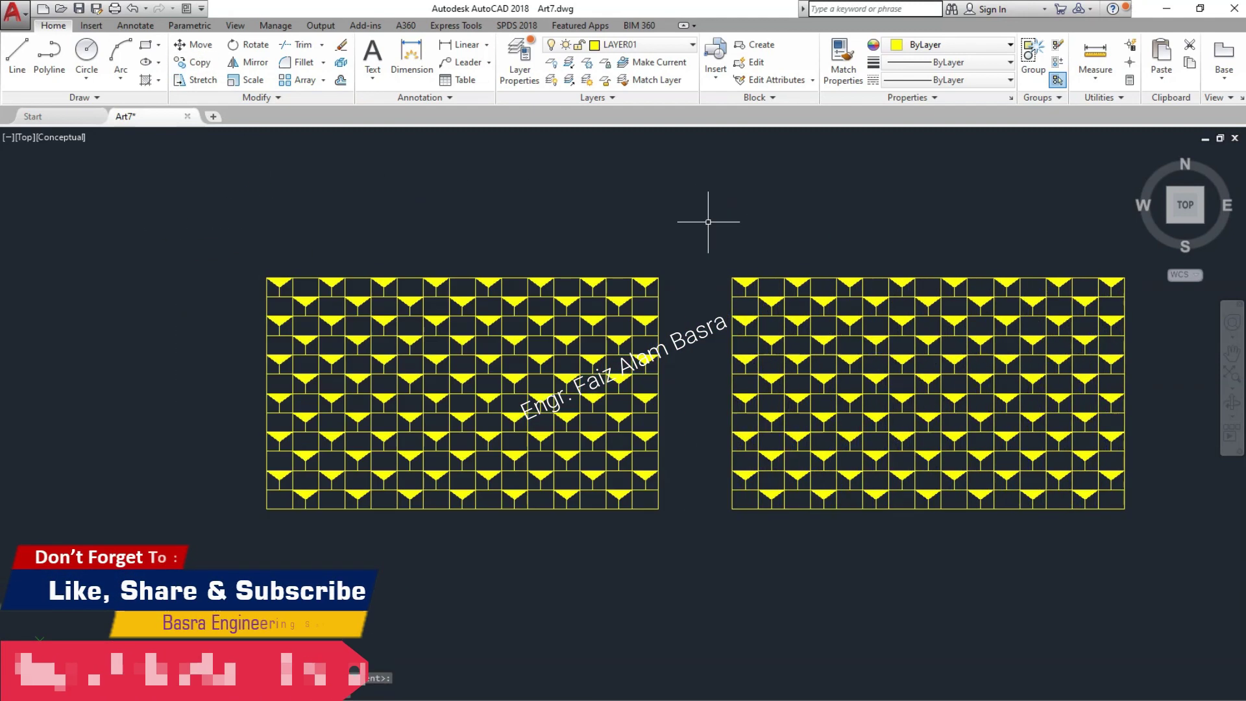
Change the colour of all lines and hatches in the original left grid to White.
scroll(606, 329, "up", 2)
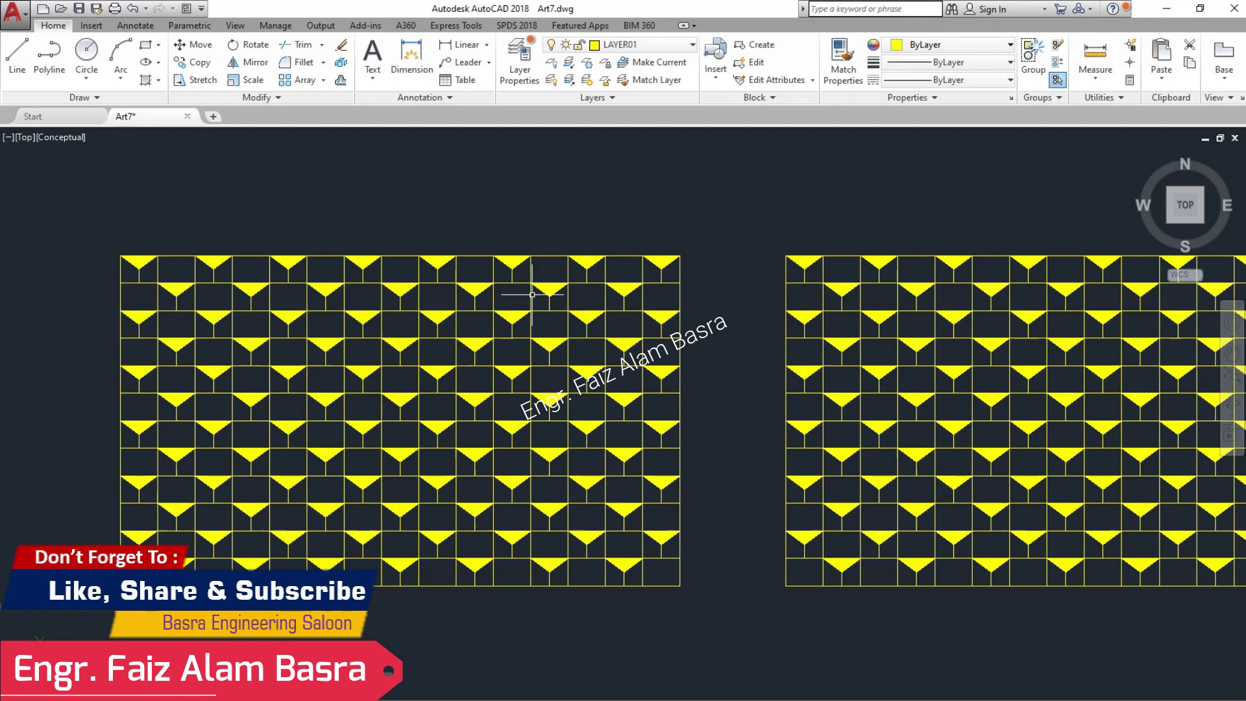
left_click(103, 231)
left_click(704, 594)
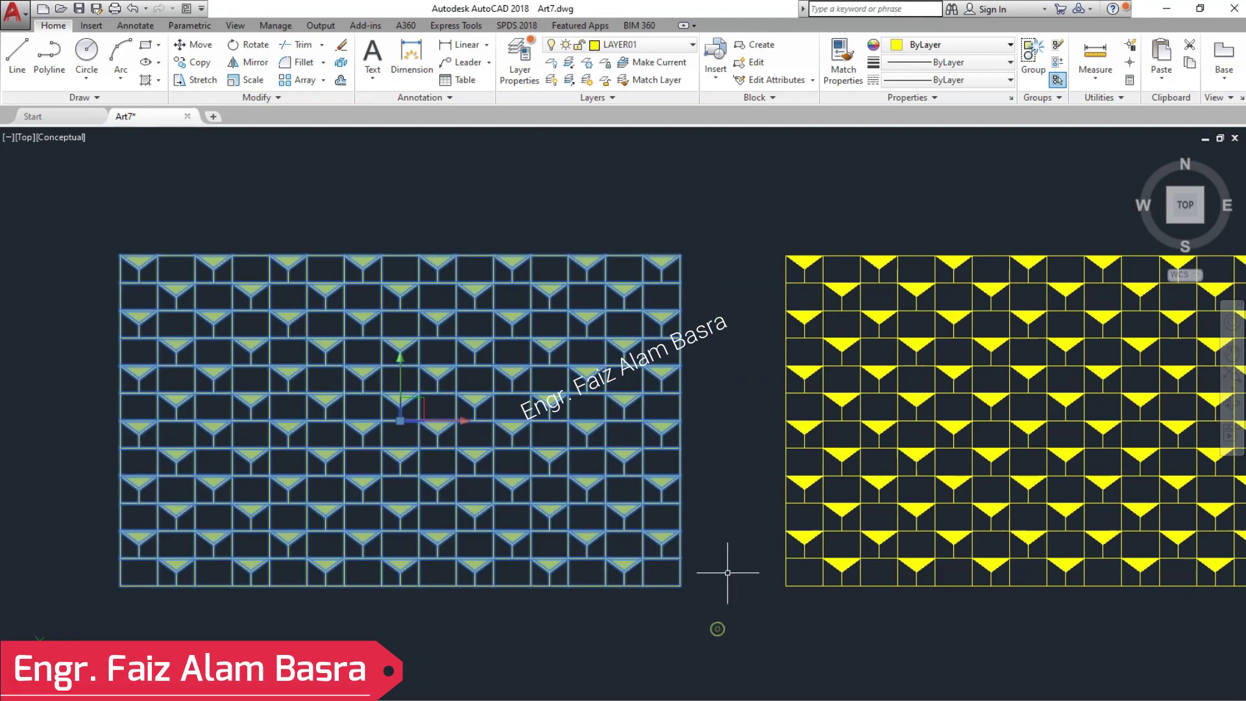
left_click(916, 52)
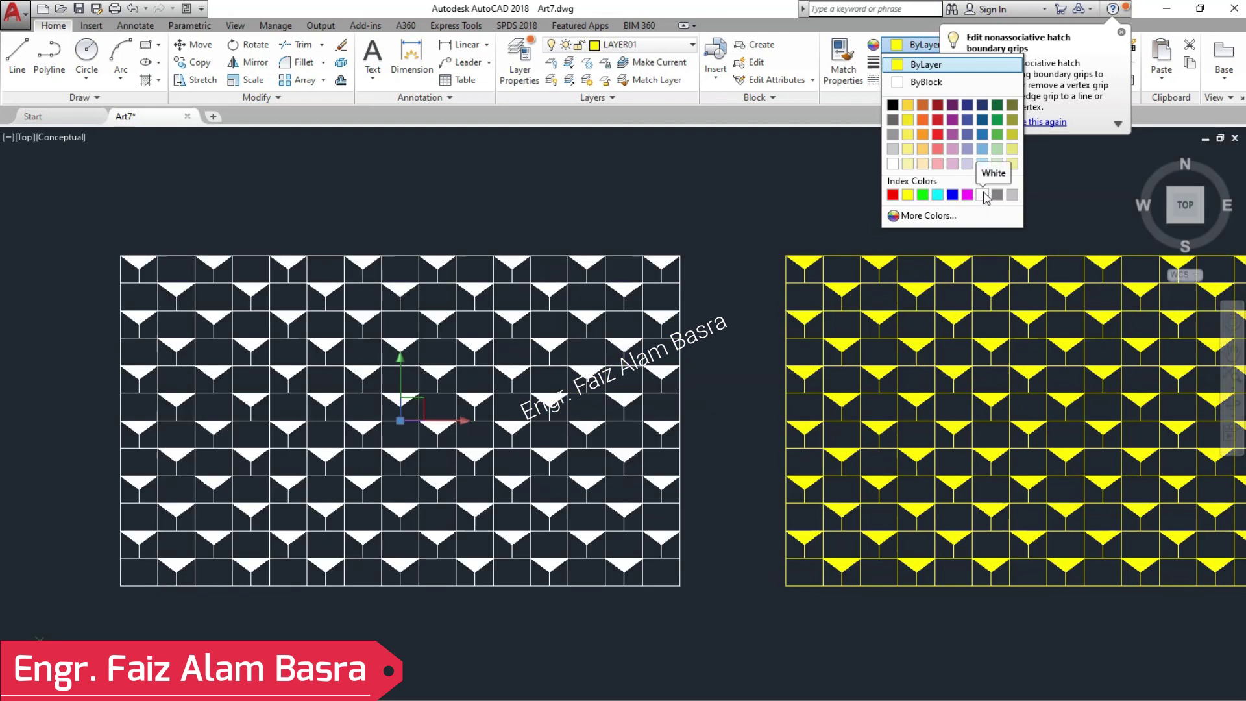
left_click(983, 195)
key("Escape")
Hatch the right-hand lower part of every V-shaped cell in the yellow copy's two lowest rows with the ANSI31 pattern.
scroll(387, 450, "down", 5)
scroll(393, 399, "up", 5)
scroll(297, 506, "up", 3)
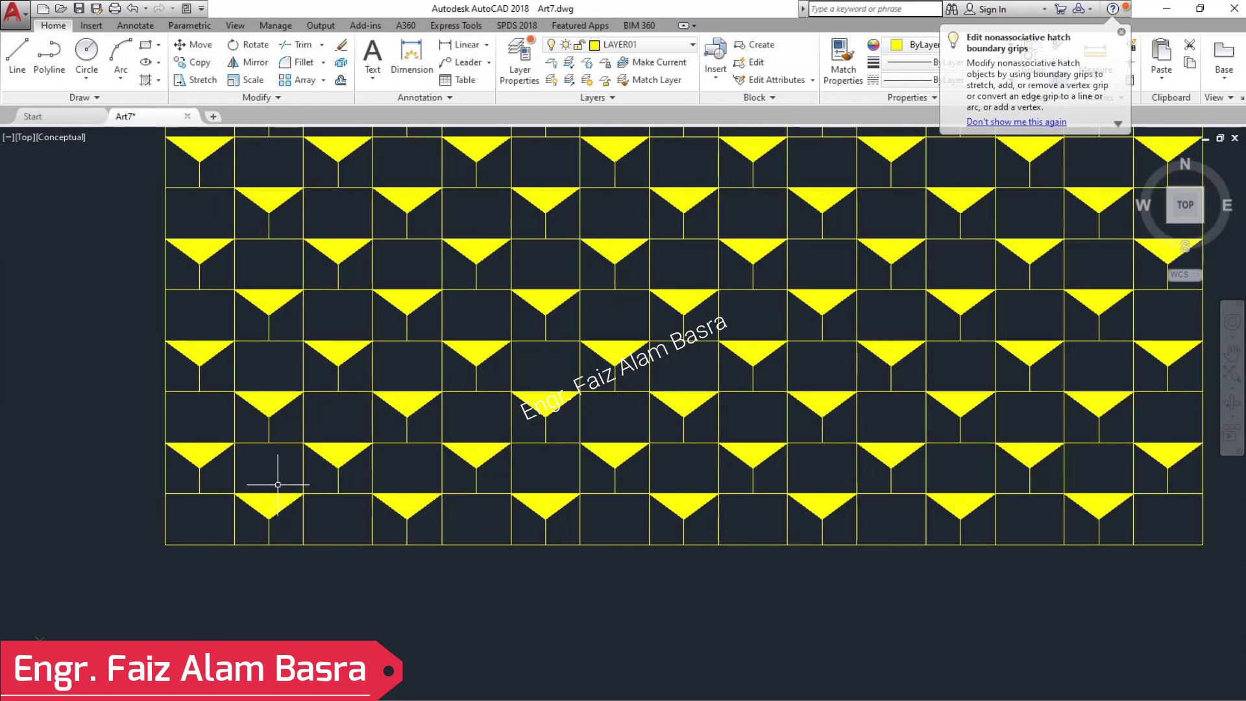
scroll(278, 484, "down", 3)
scroll(258, 488, "up", 2)
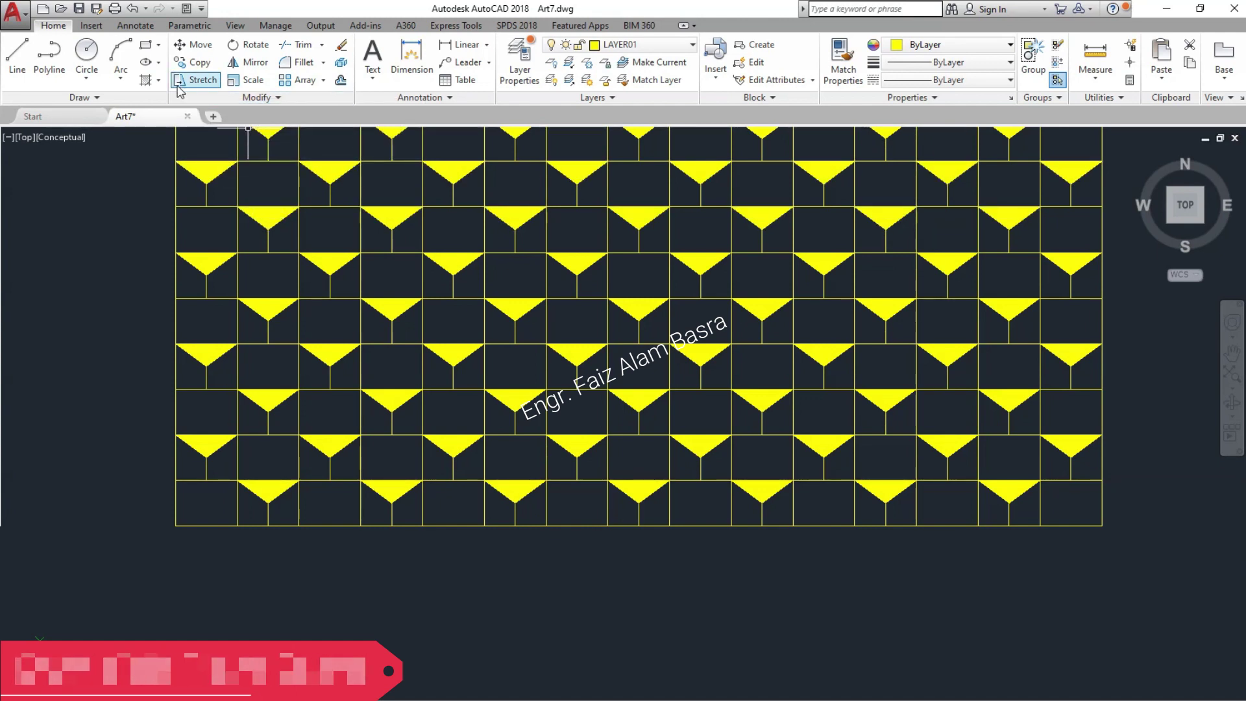
left_click(147, 80)
left_click(283, 506)
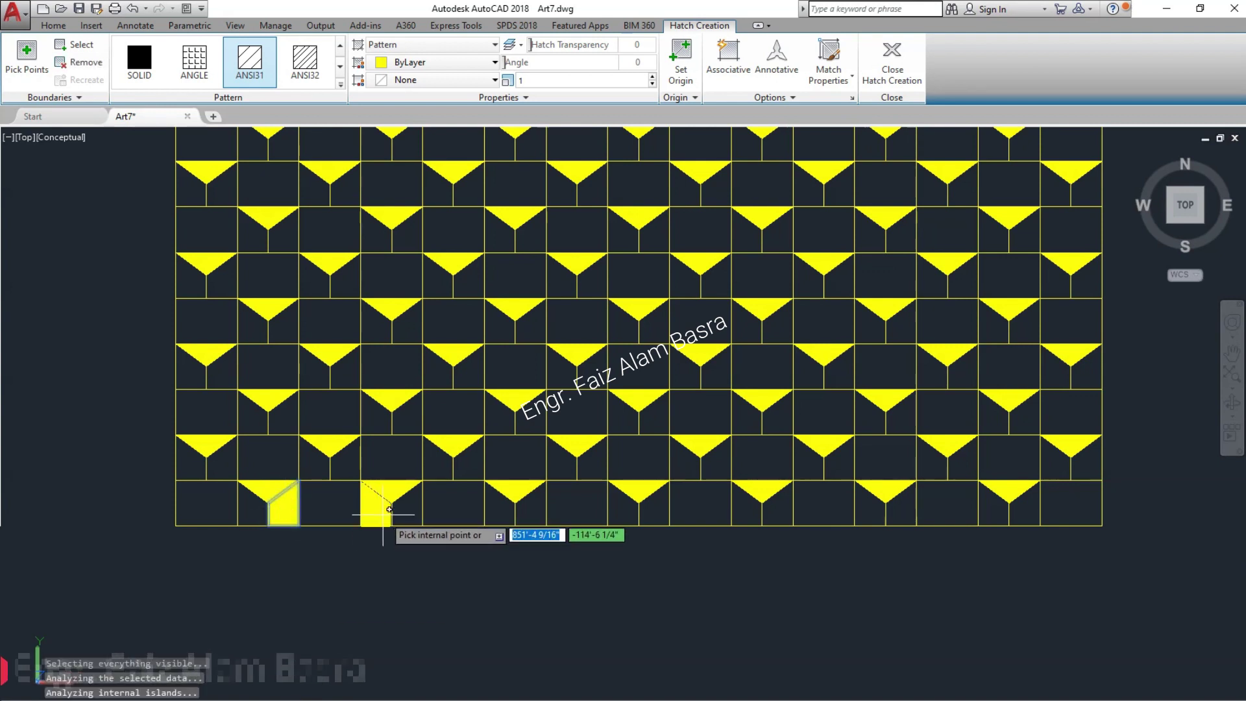
left_click(409, 506)
left_click(535, 512)
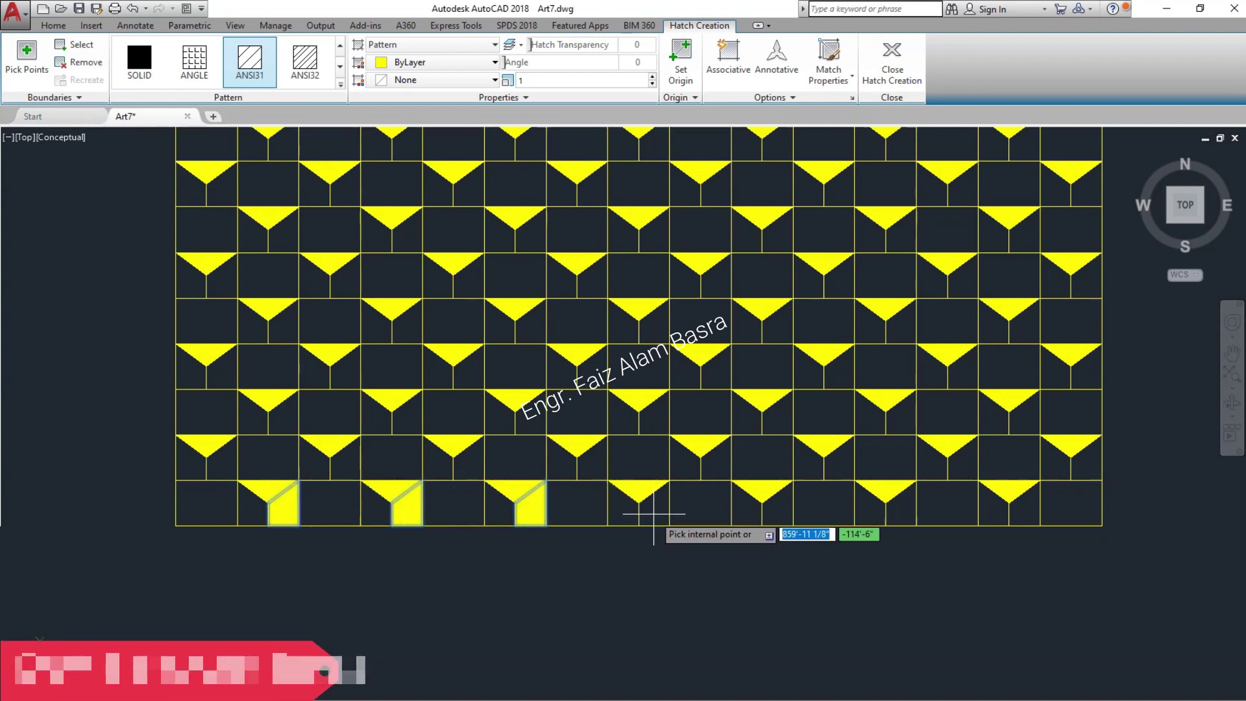
left_click(654, 510)
left_click(777, 508)
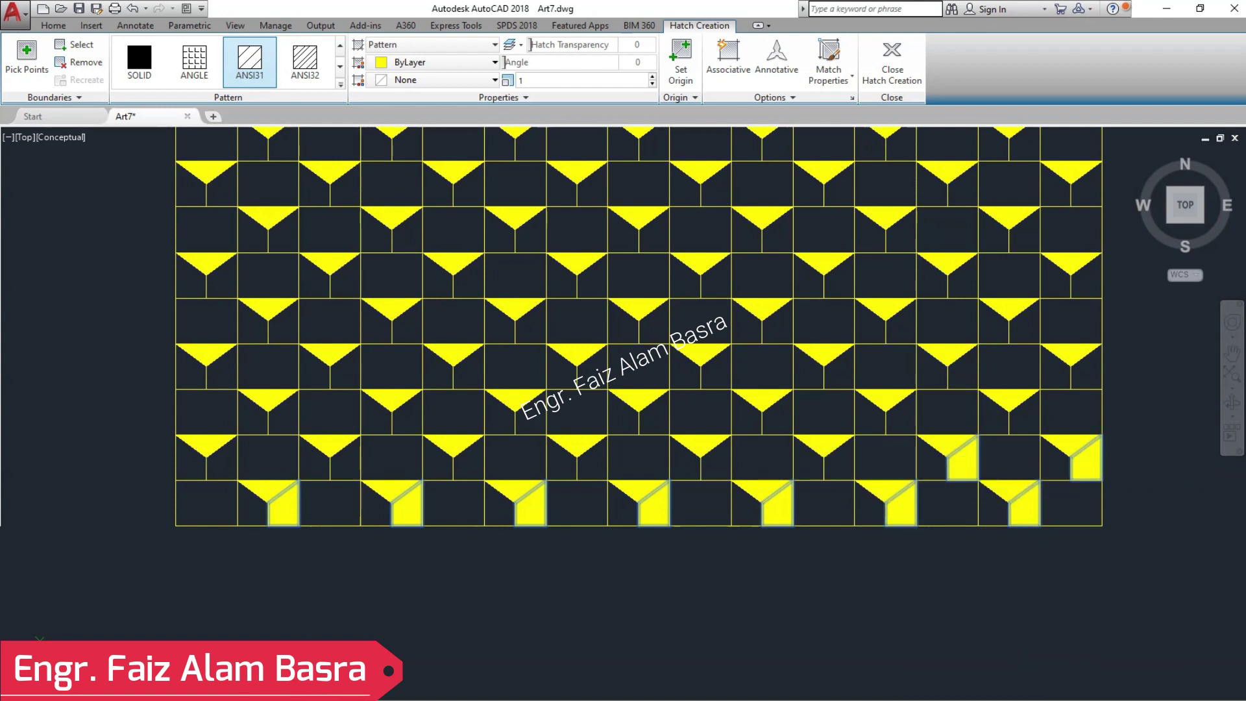
left_click(595, 462)
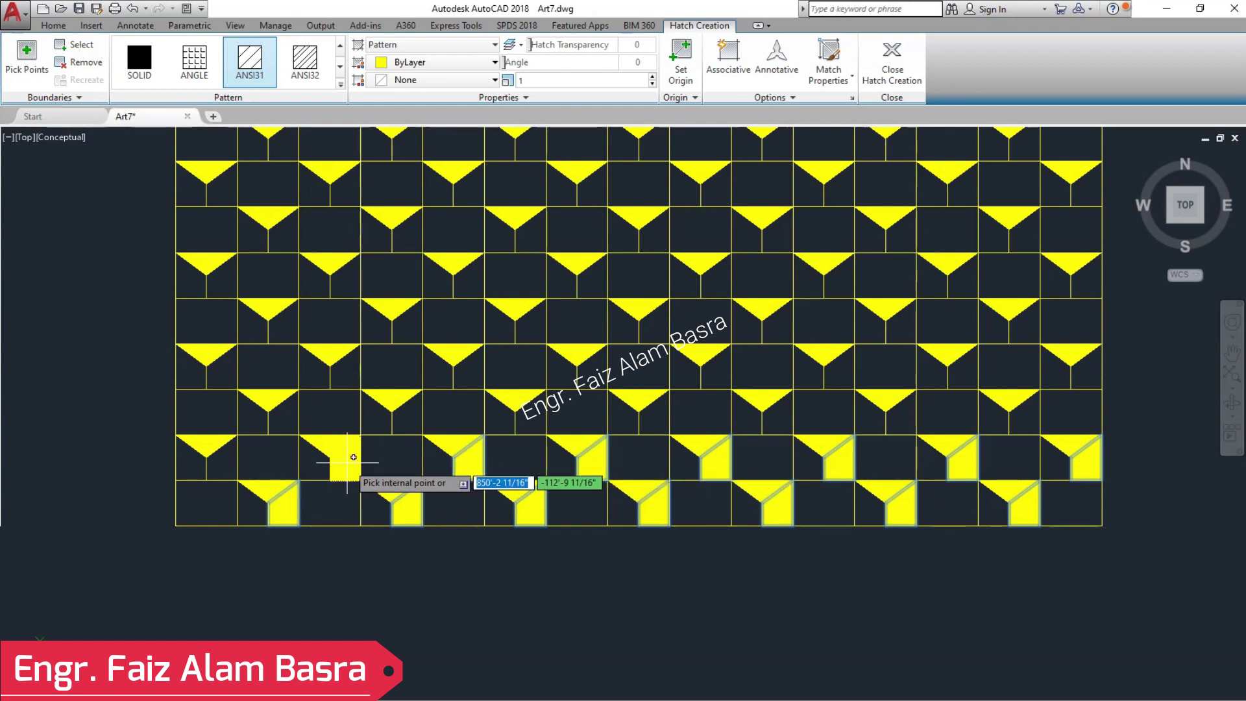
key("Return")
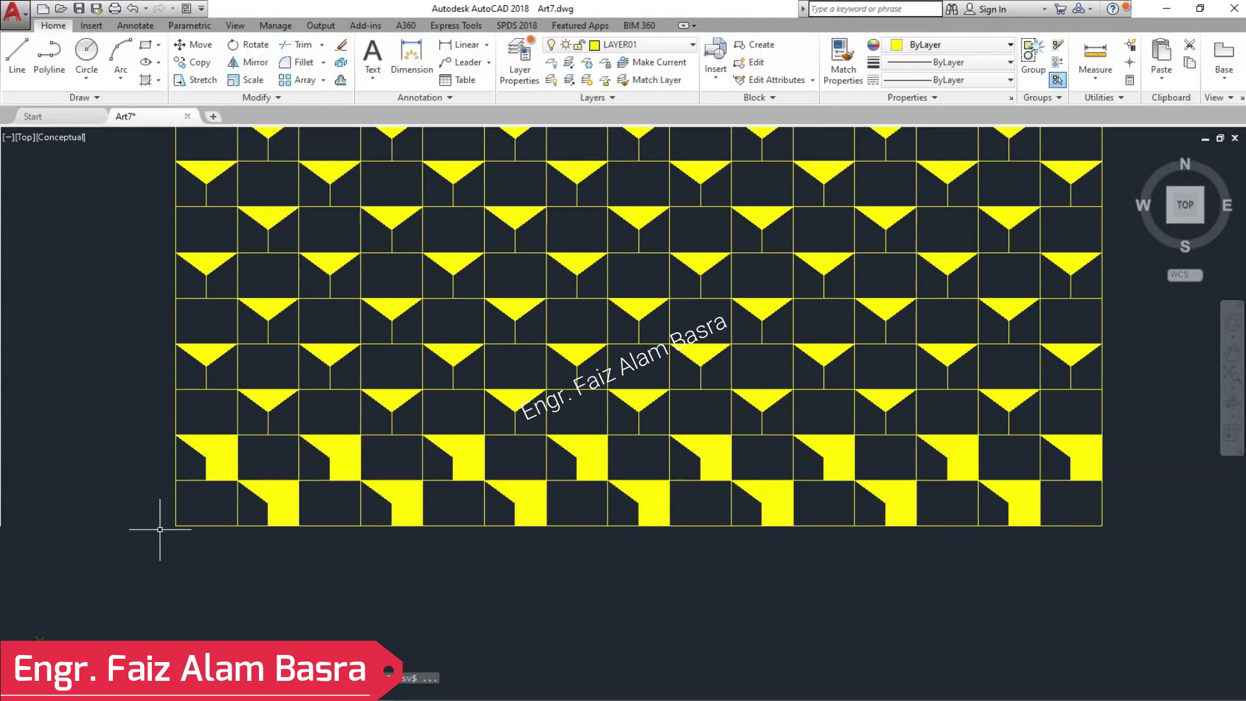
Copy the right-hand cell hatch upward five times, two rows at a time, from the grid's right edge to its top.
left_click(399, 518)
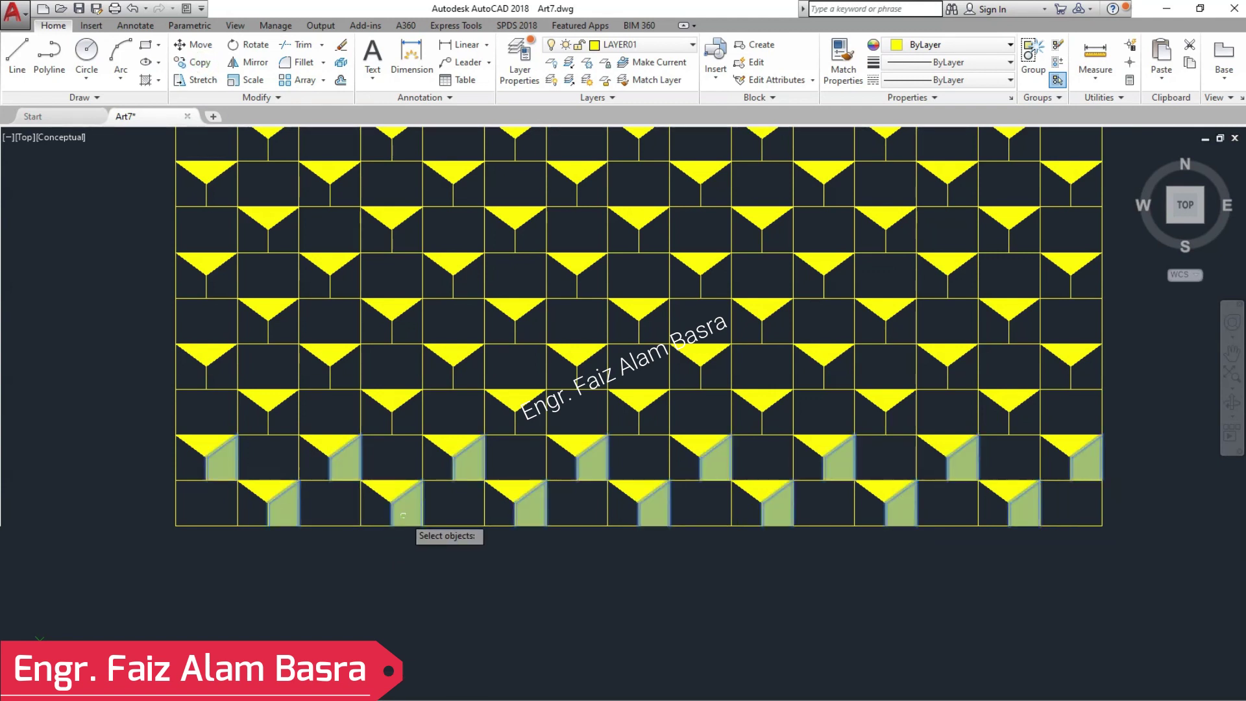
left_click(1101, 433)
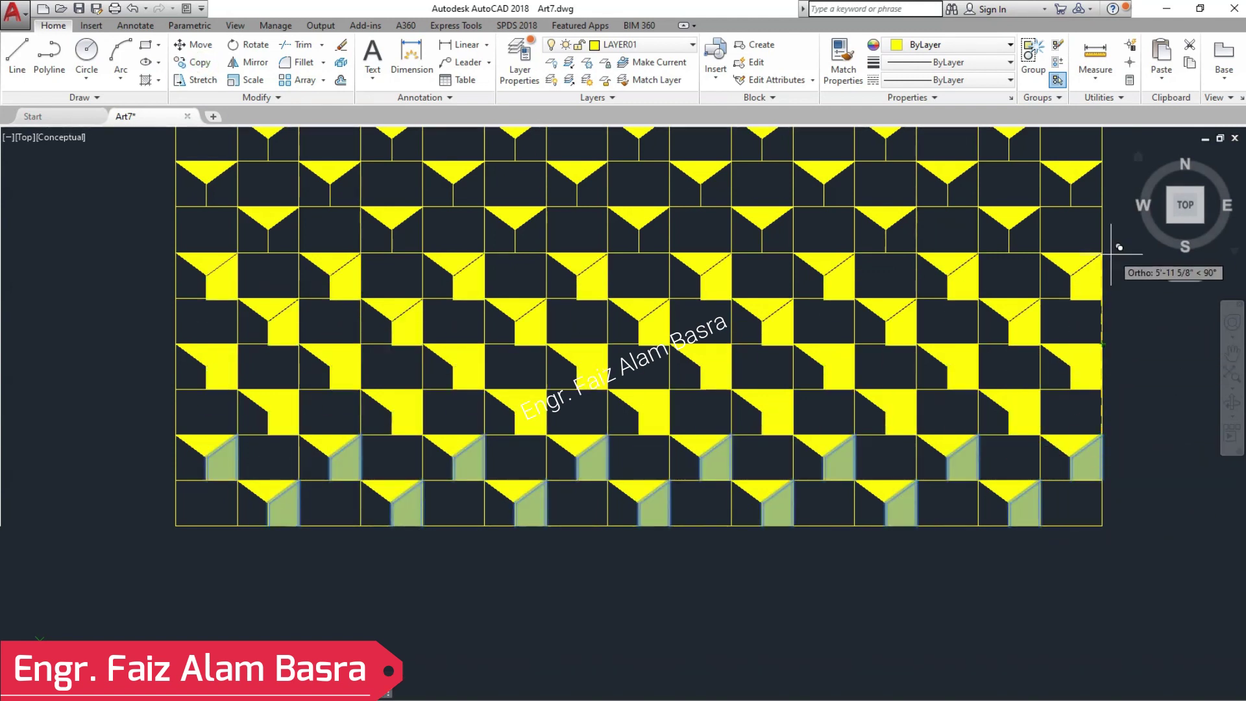
scroll(893, 382, "down", 4)
scroll(893, 381, "up", 7)
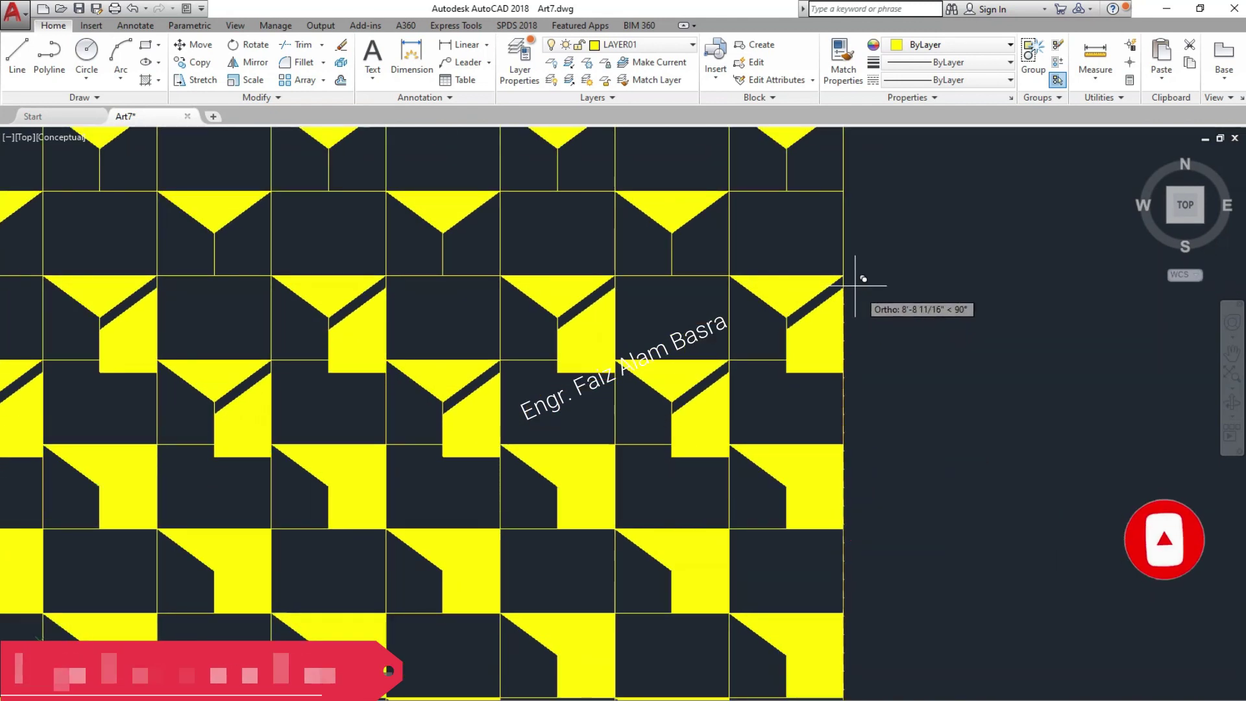
scroll(831, 283, "down", 6)
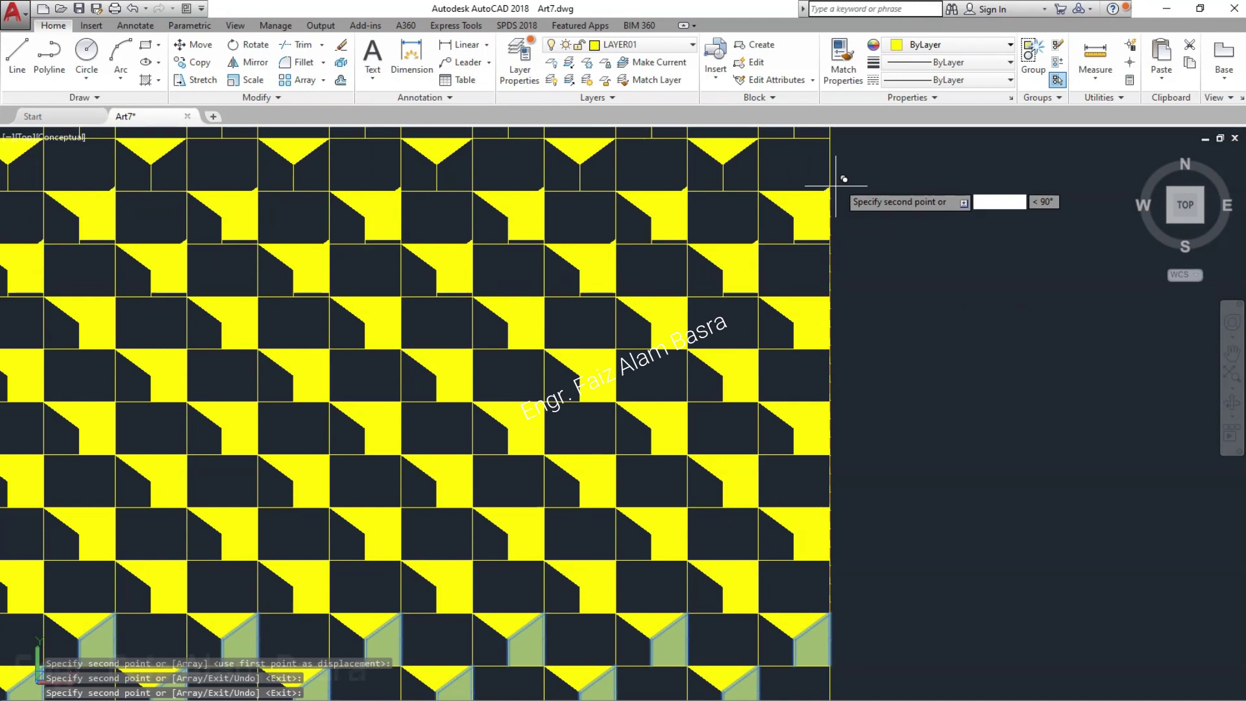
scroll(808, 282, "up", 5)
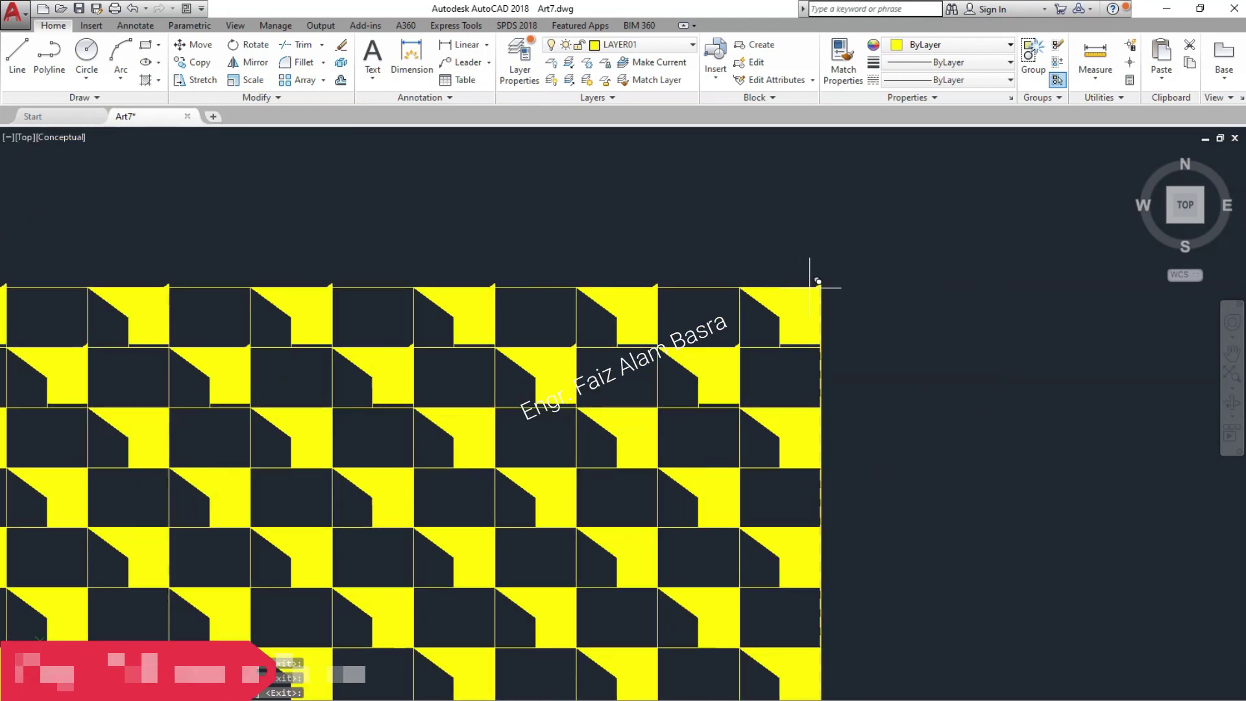
scroll(876, 253, "down", 4)
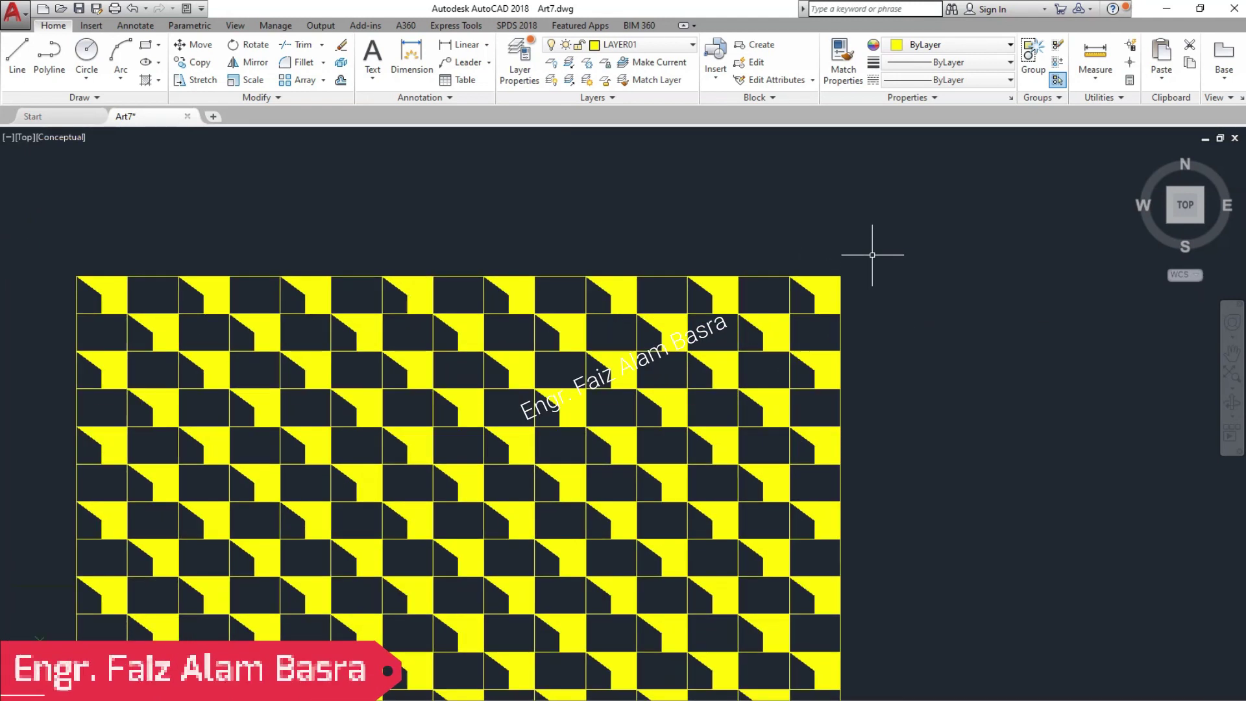
Copy the whole yellow grid with its triangle and right-hand hatches horizontally to the right, leaving a gap between the grids.
scroll(797, 457, "up", 2)
scroll(833, 485, "up", 2)
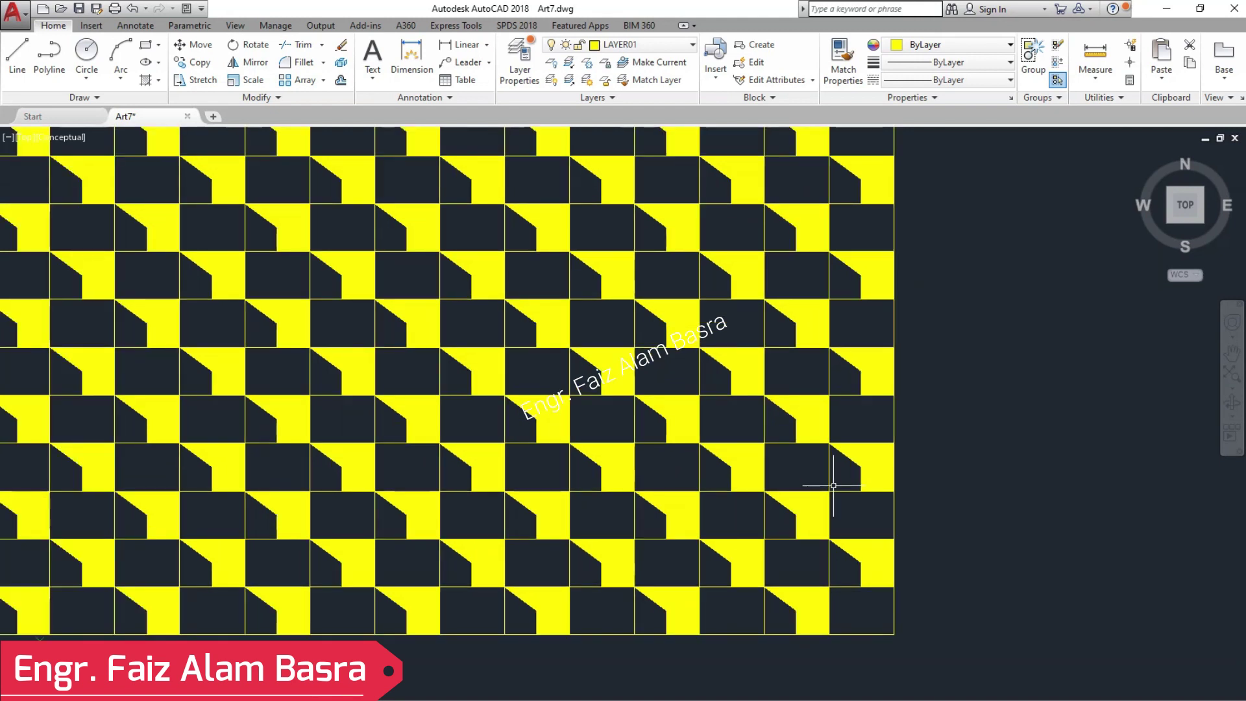
scroll(823, 487, "down", 3)
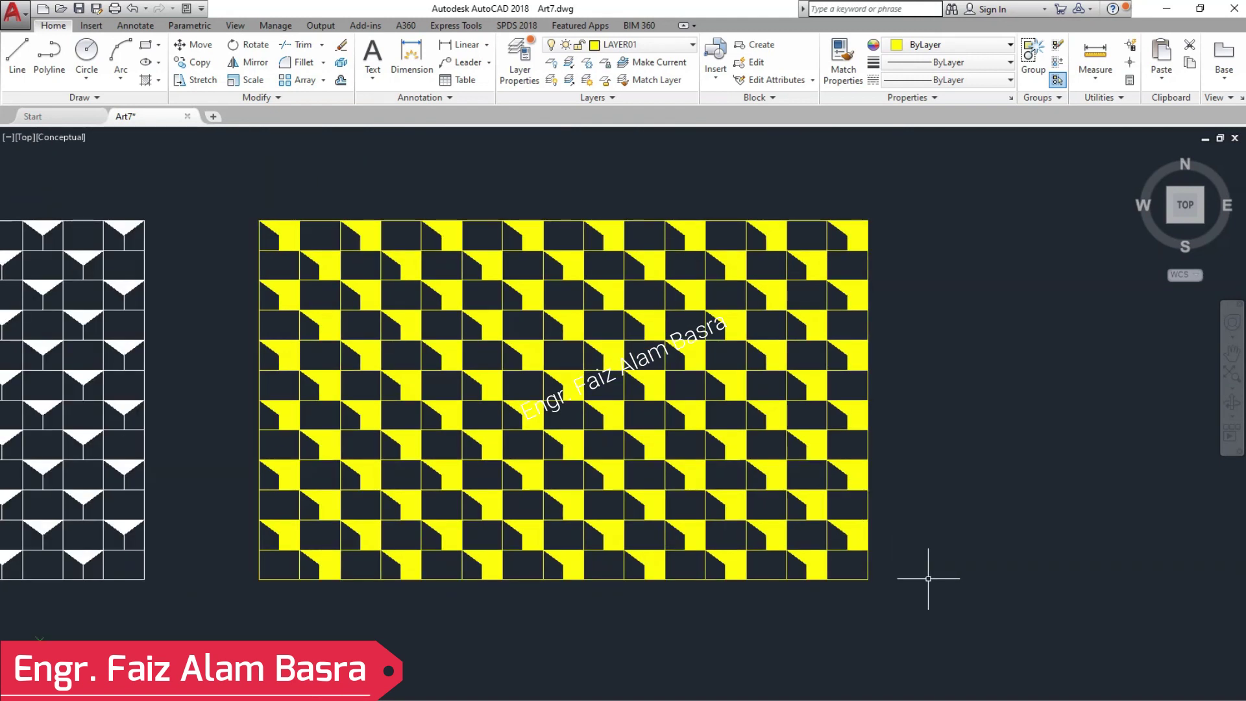
scroll(366, 383, "down", 3)
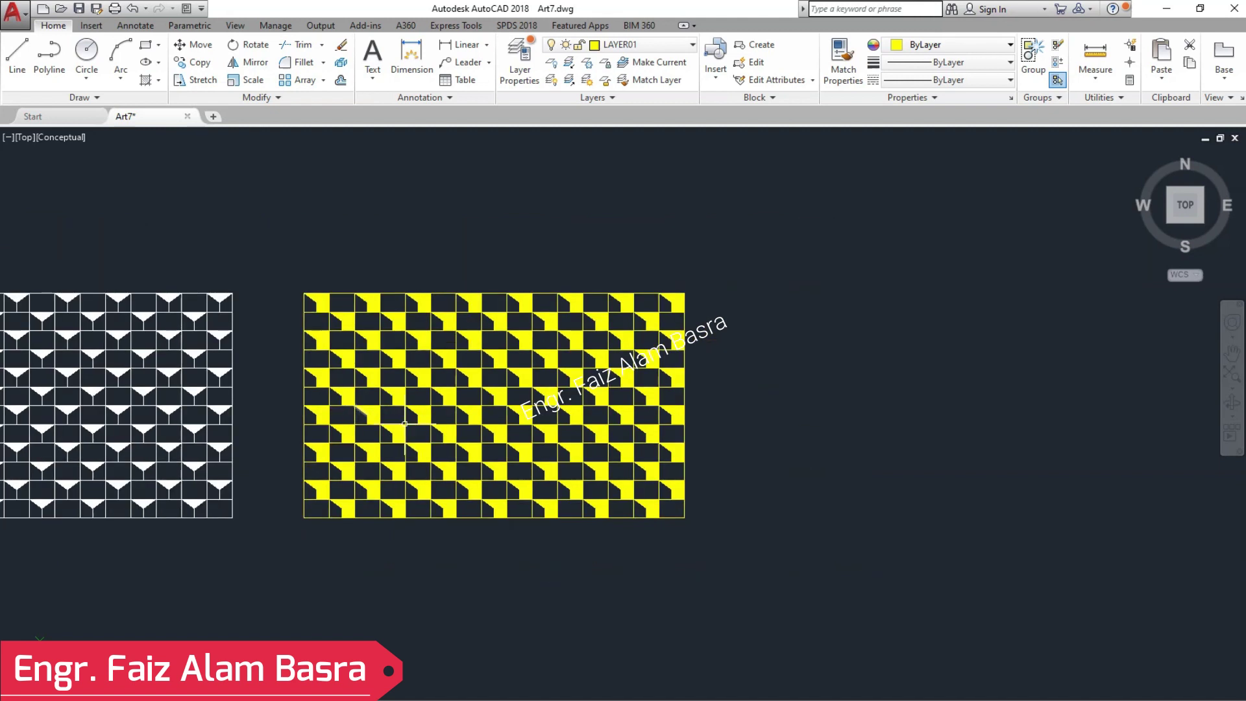
scroll(720, 466, "up", 2)
left_click_drag(100, 179, 763, 585)
left_click(383, 594)
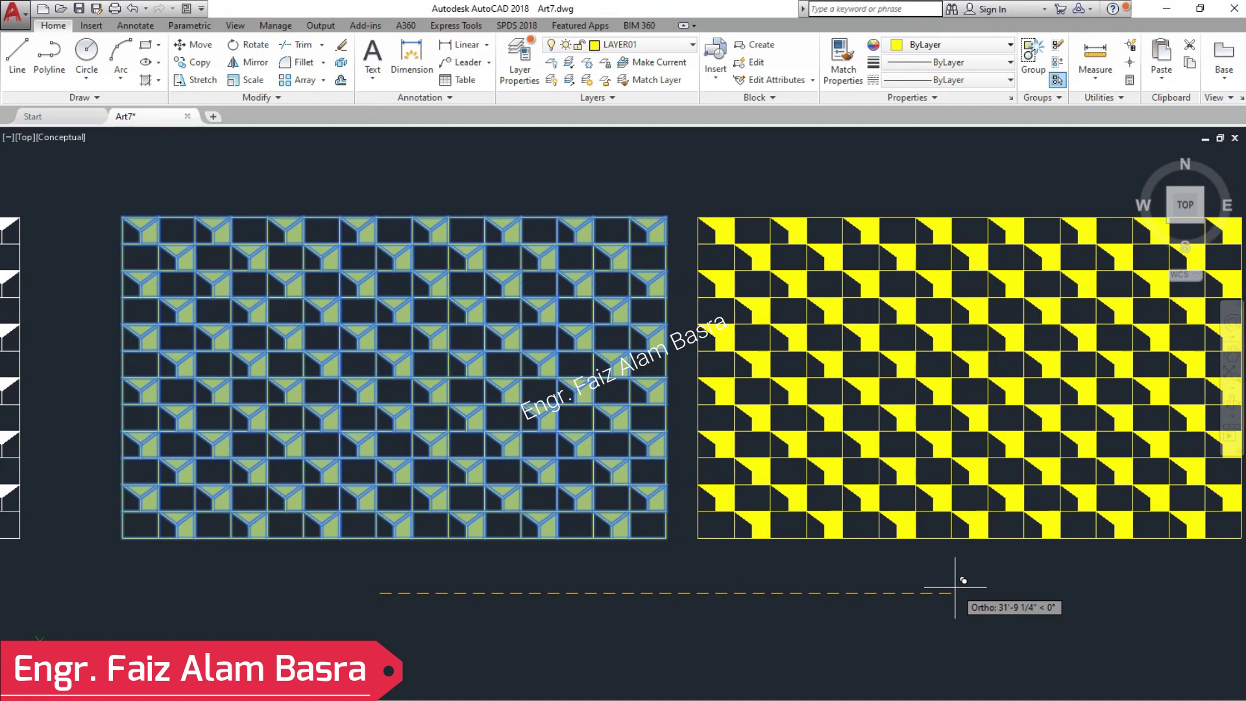
left_click(982, 580)
key("Escape")
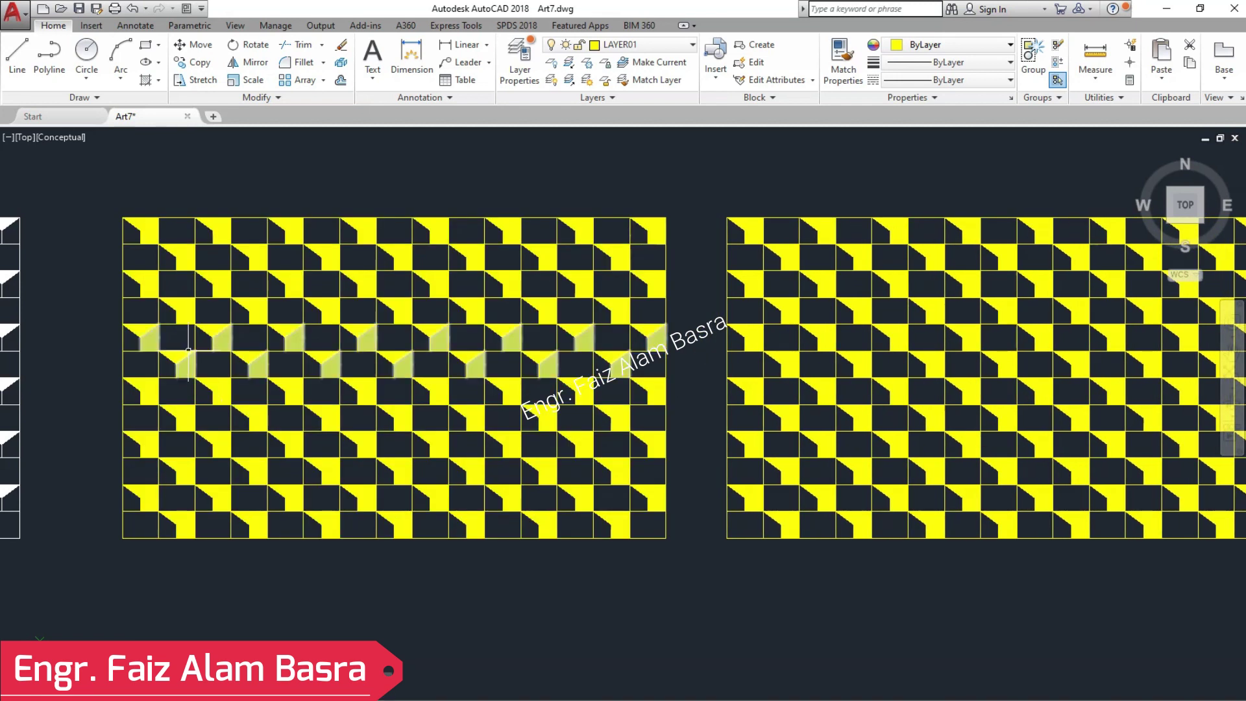
Change the colour of all lines and hatches in the middle yellow grid, next to the white one, to White.
scroll(197, 357, "up", 2)
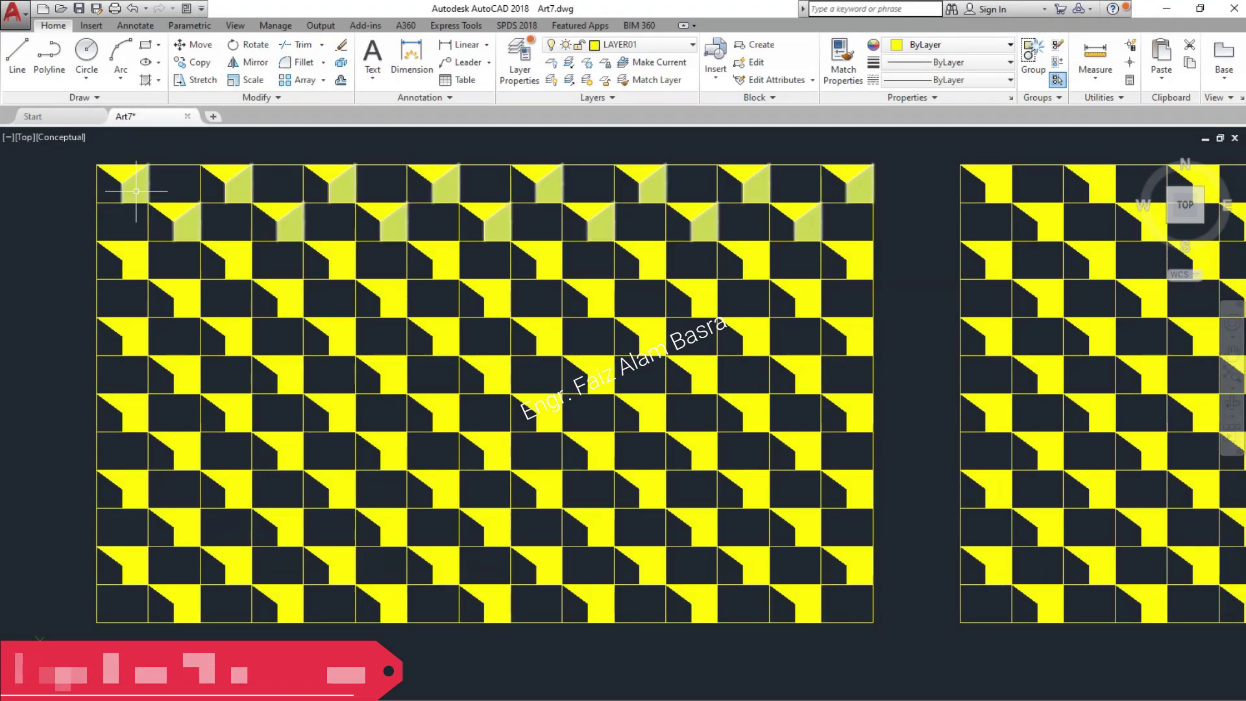
left_click(83, 153)
left_click(906, 669)
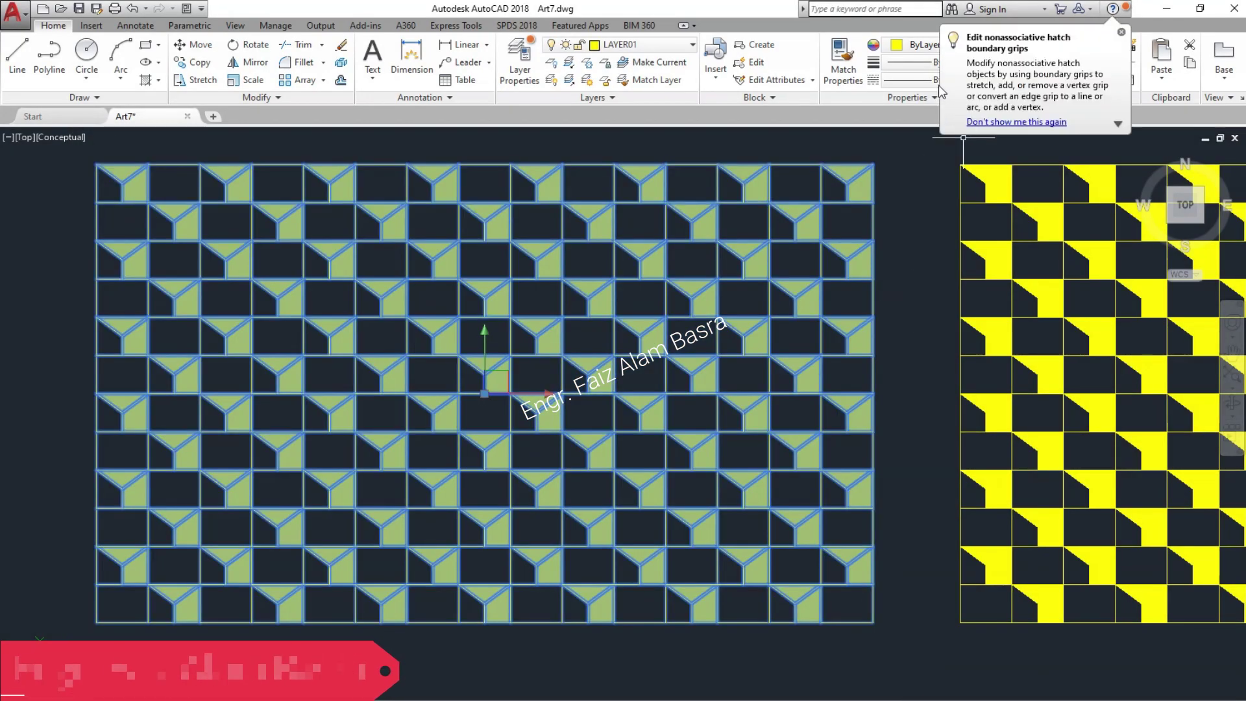
left_click(928, 44)
left_click(983, 195)
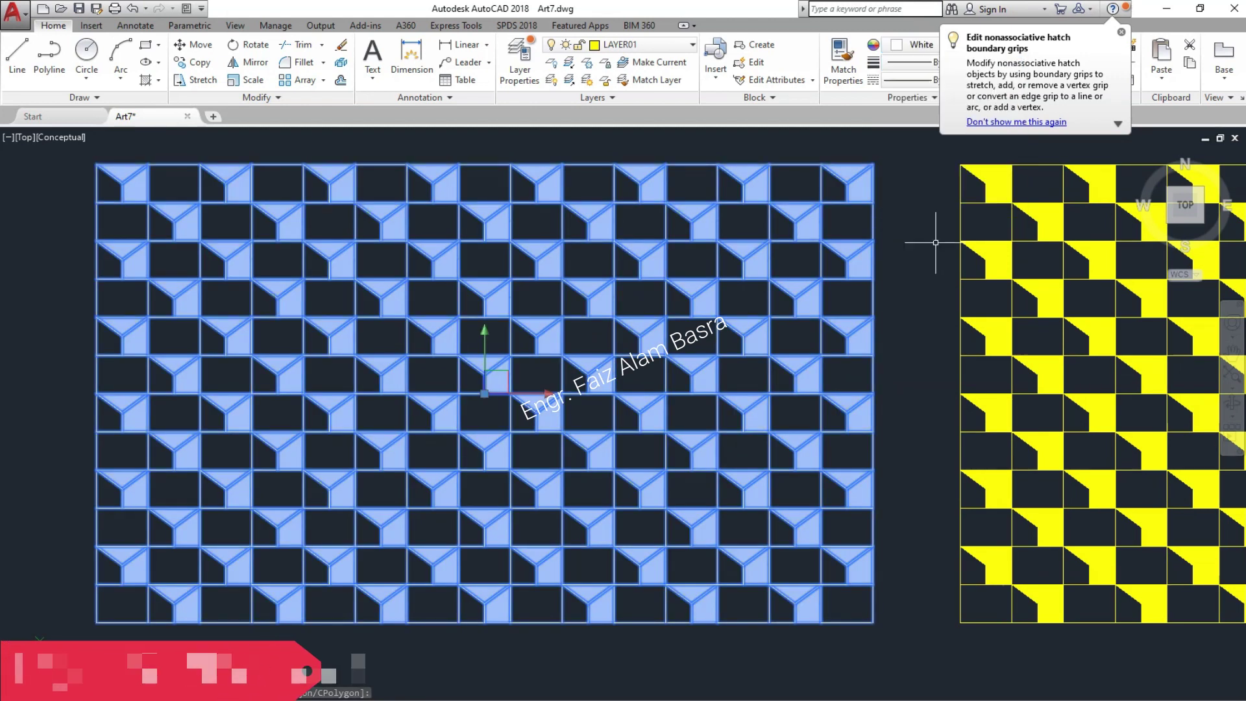
key("Escape")
scroll(343, 300, "down", 2)
scroll(342, 299, "up", 2)
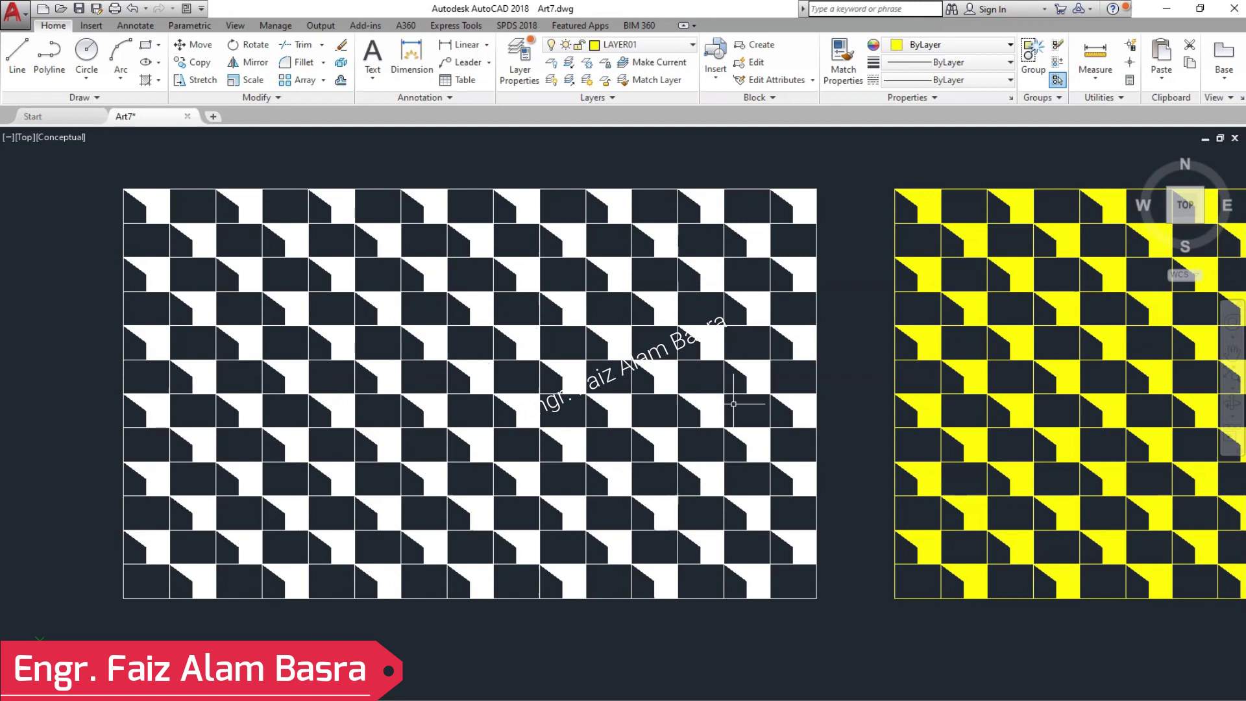
Hatch the left-hand lower parts of the V-shaped cells in the remaining yellow grid's two lowest rows with the ANSI31 pattern.
scroll(219, 243, "up", 2)
left_click(1232, 352)
mouse_move(1151, 344)
left_mouse_down()
mouse_move(1151, 334)
mouse_move(1185, 329)
left_mouse_up()
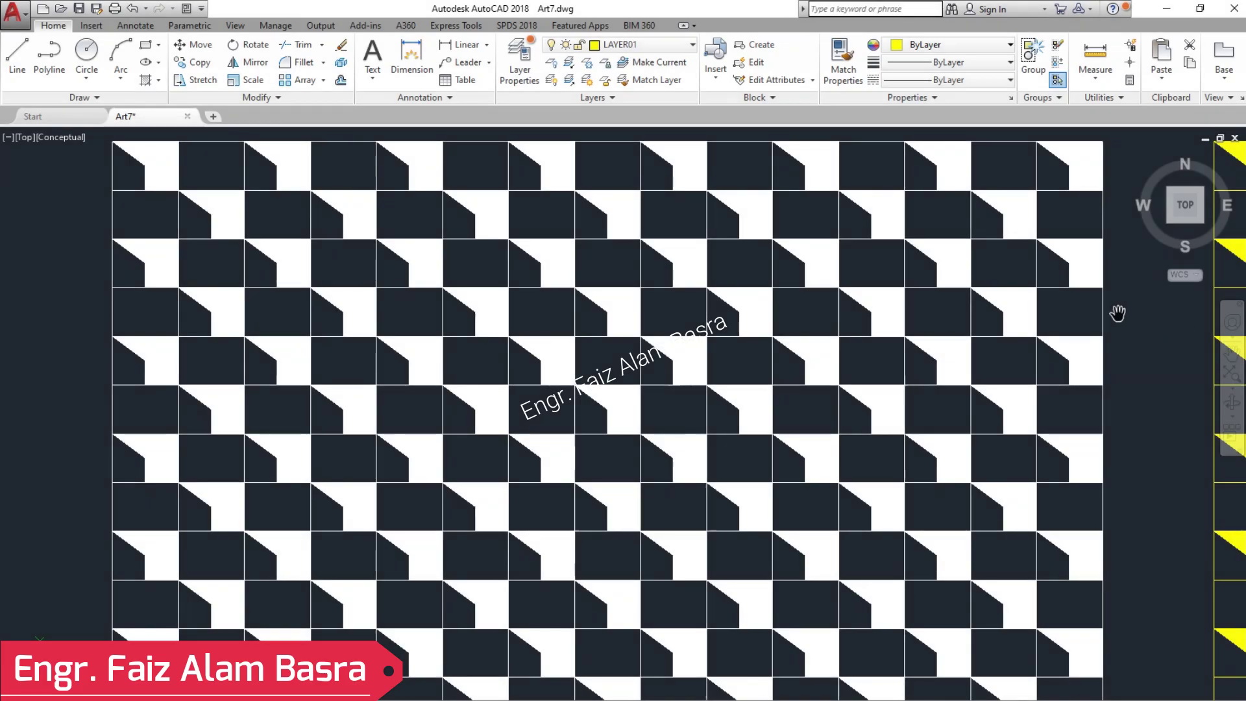
scroll(621, 271, "down", 2)
left_click_drag(889, 363, 381, 322)
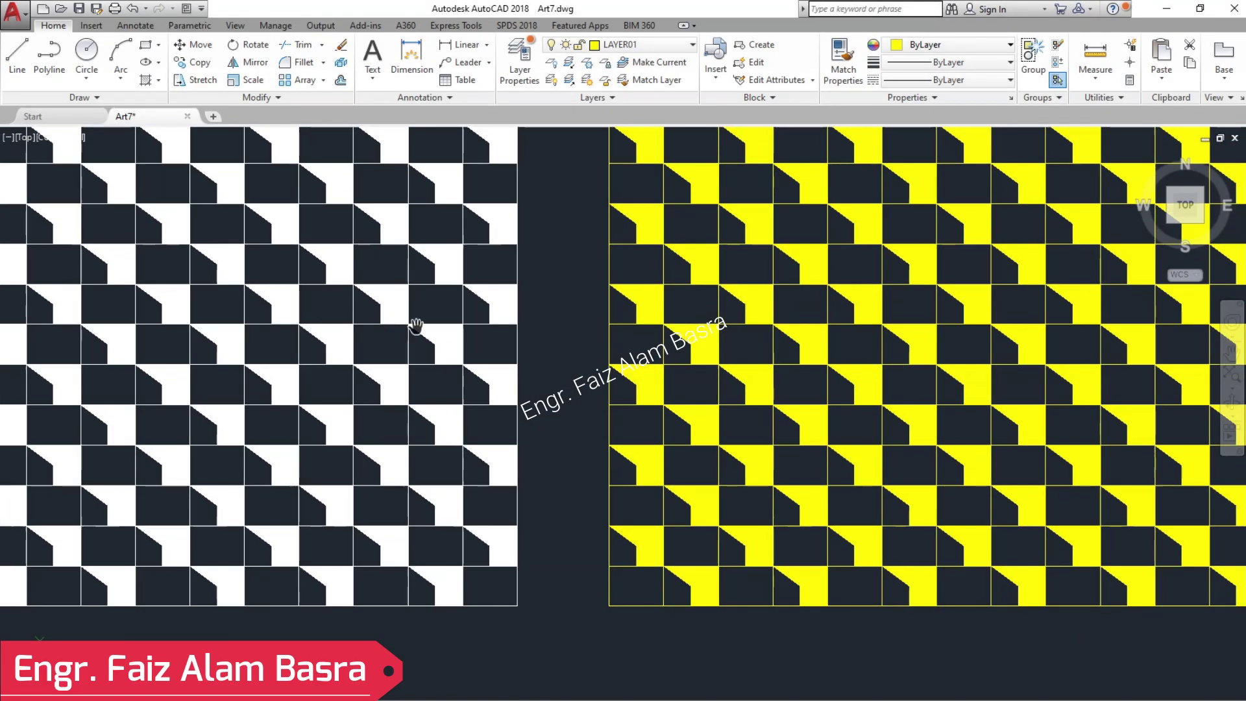
left_click_drag(700, 376, 436, 353)
mouse_move(546, 369)
left_mouse_down()
mouse_move(473, 431)
mouse_move(439, 422)
left_mouse_up()
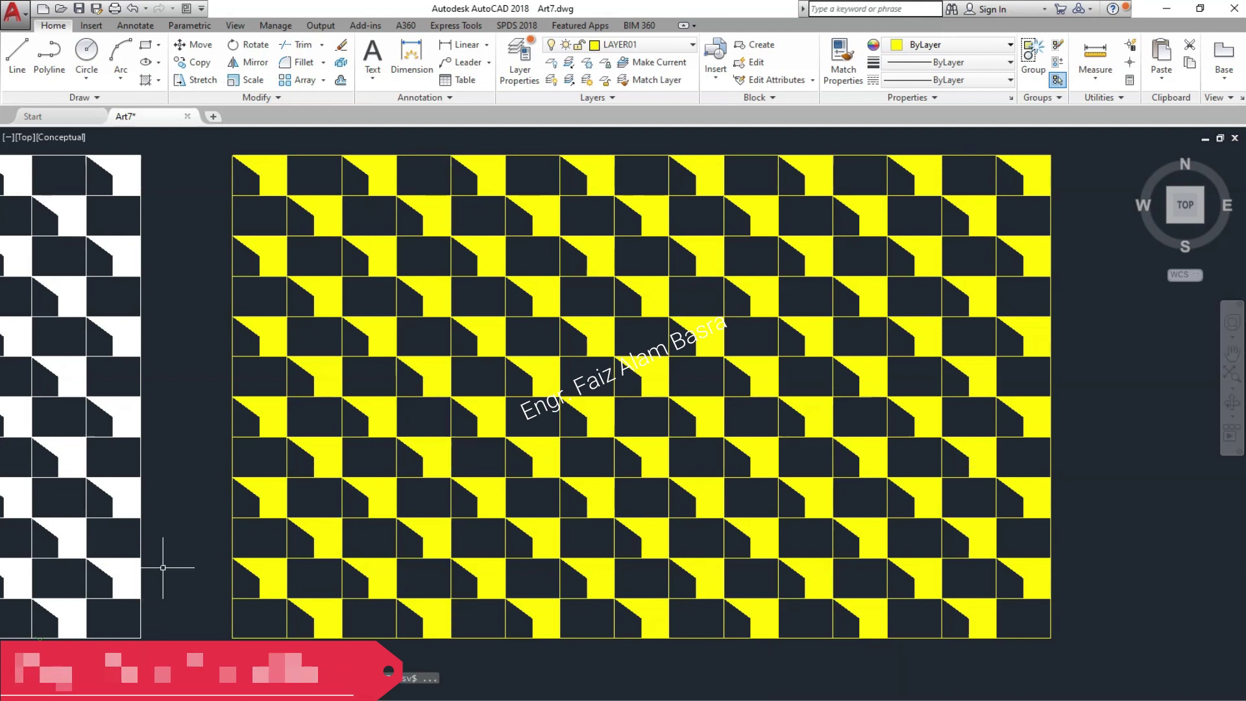
left_click(146, 80)
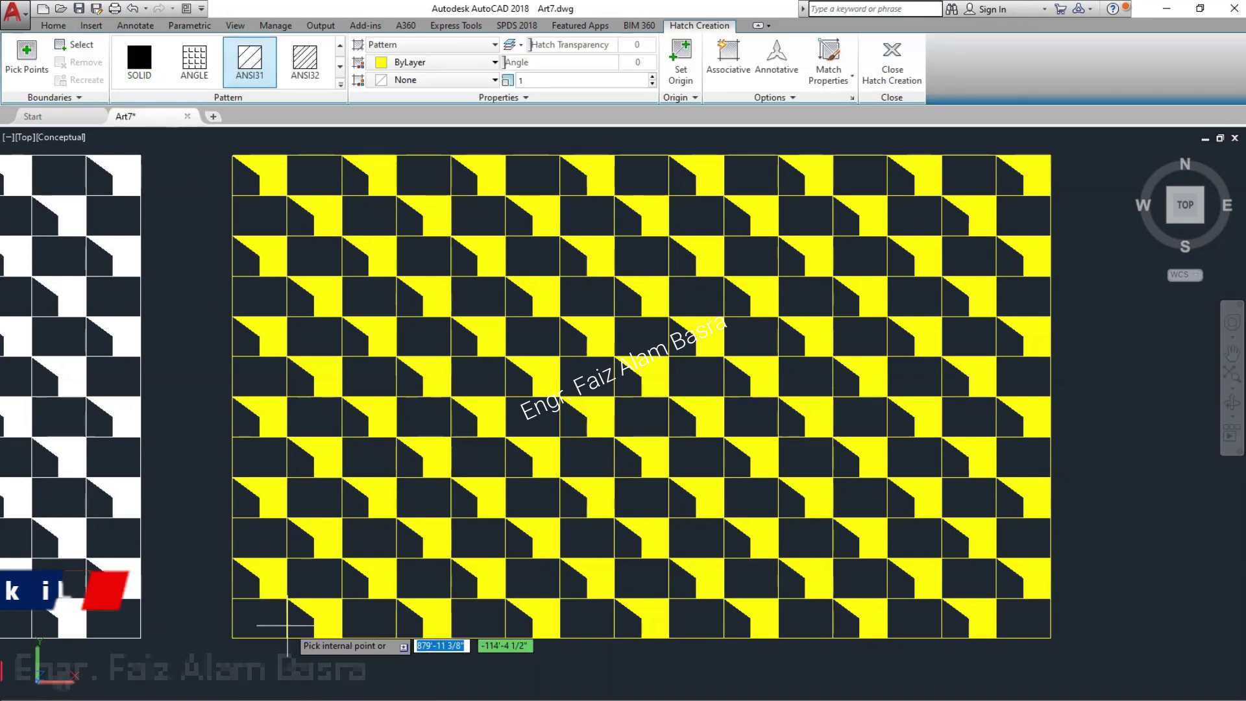
left_click(408, 621)
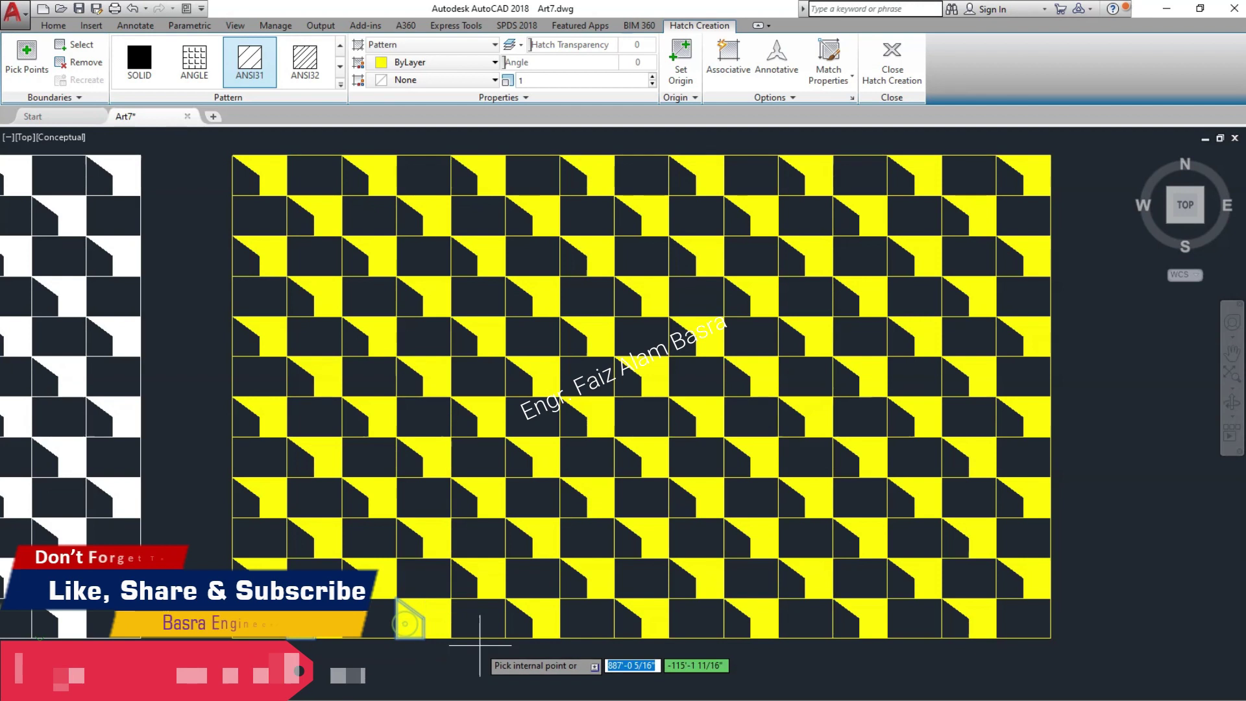
left_click(536, 627)
left_click(639, 623)
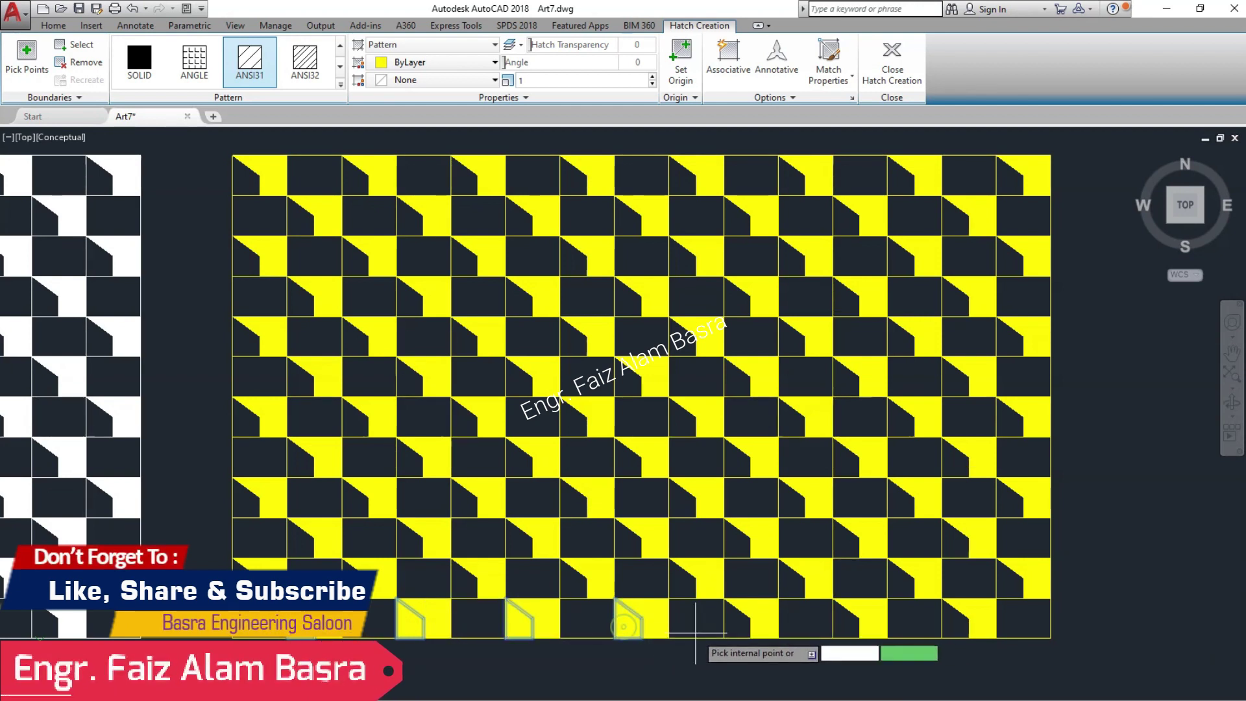
left_click(746, 623)
left_click(955, 621)
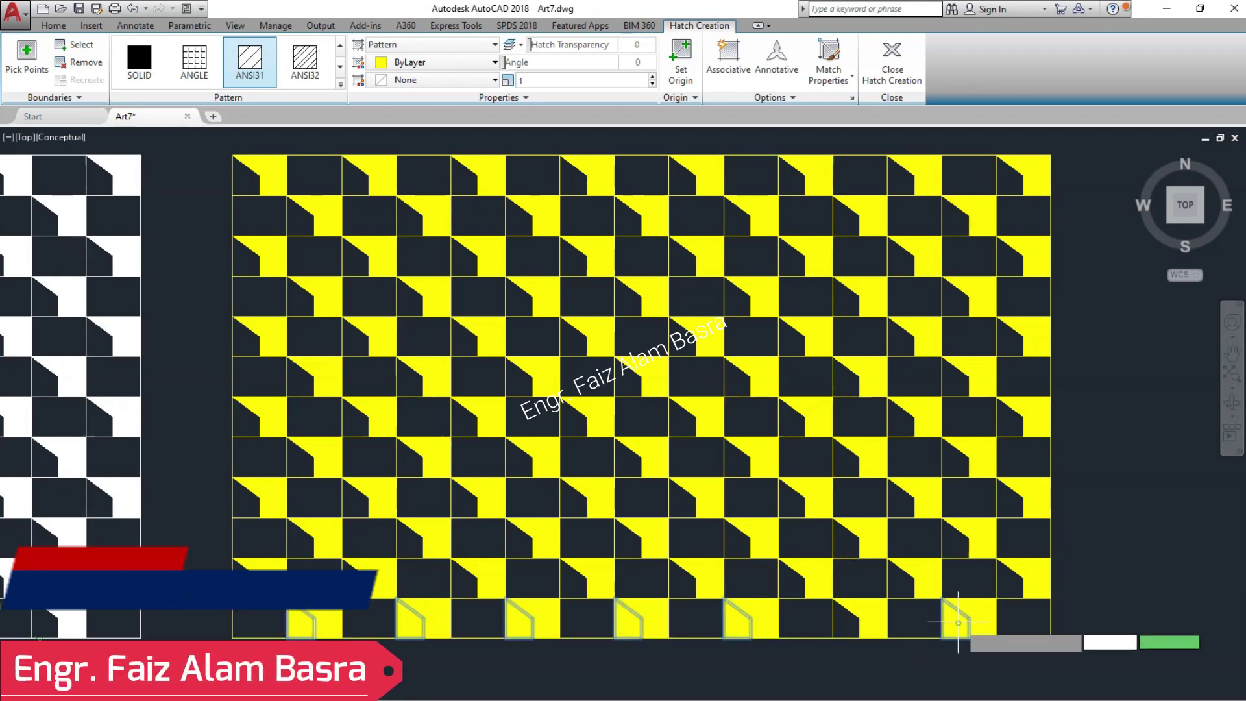
left_click(1022, 579)
left_click(902, 582)
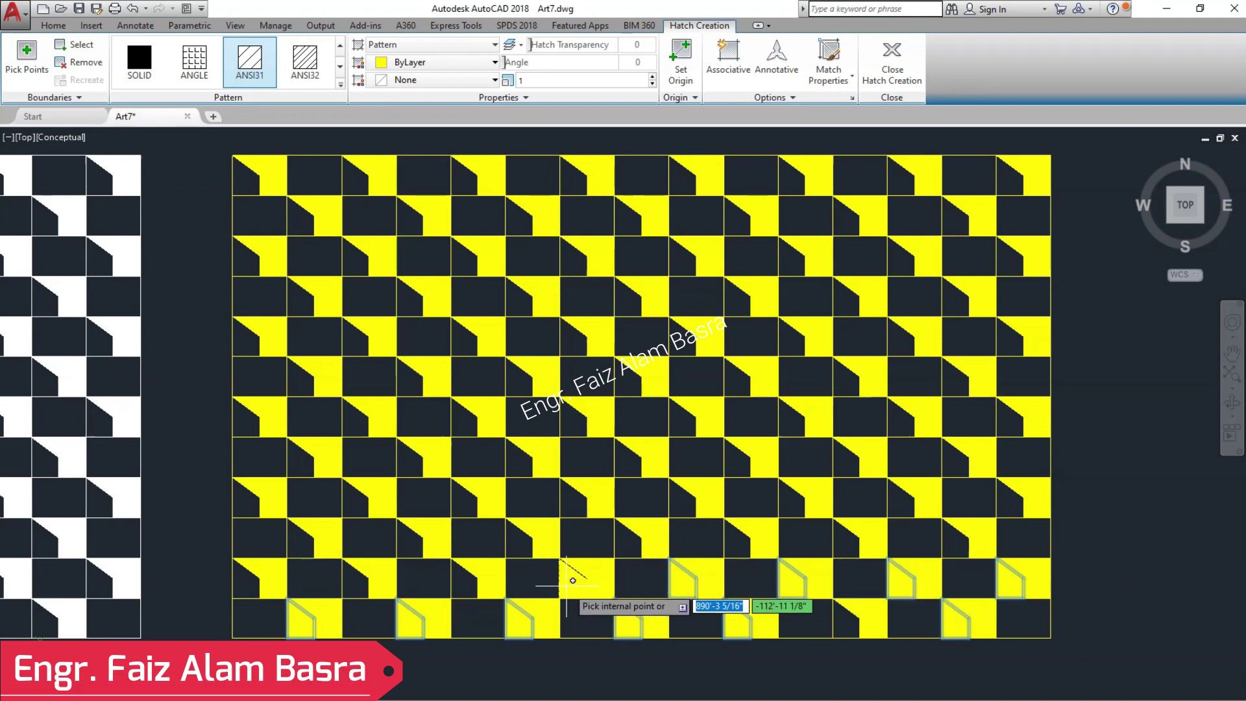
left_click(463, 574)
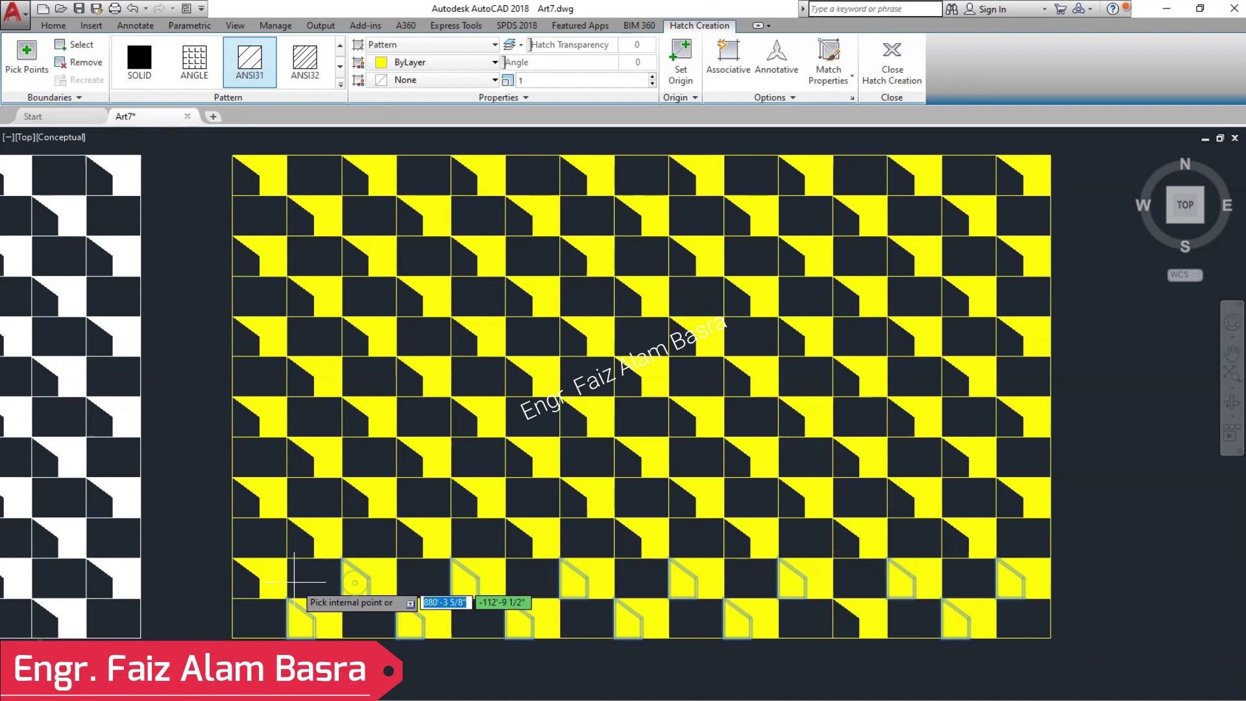
left_click(255, 576)
key("Return")
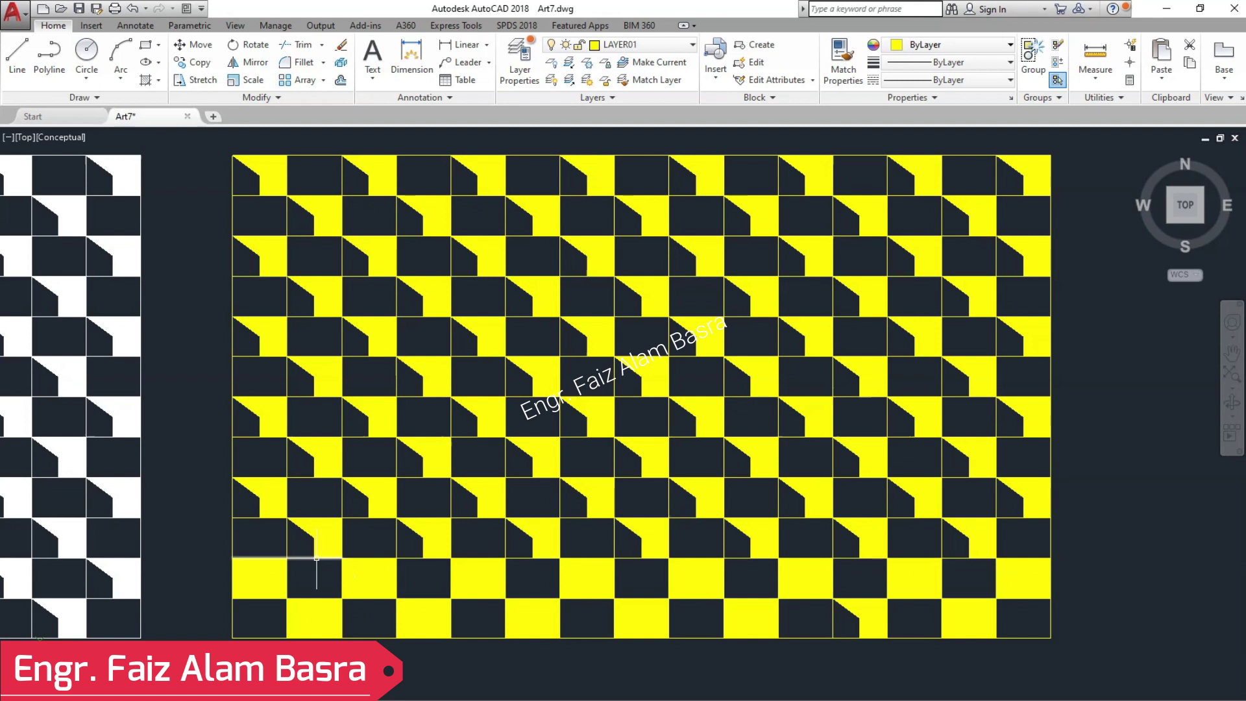
Hatch the skipped left-hand part of the V-shaped cell in the lowest row with the ANSI31 pattern.
left_click(316, 449)
left_click(146, 81)
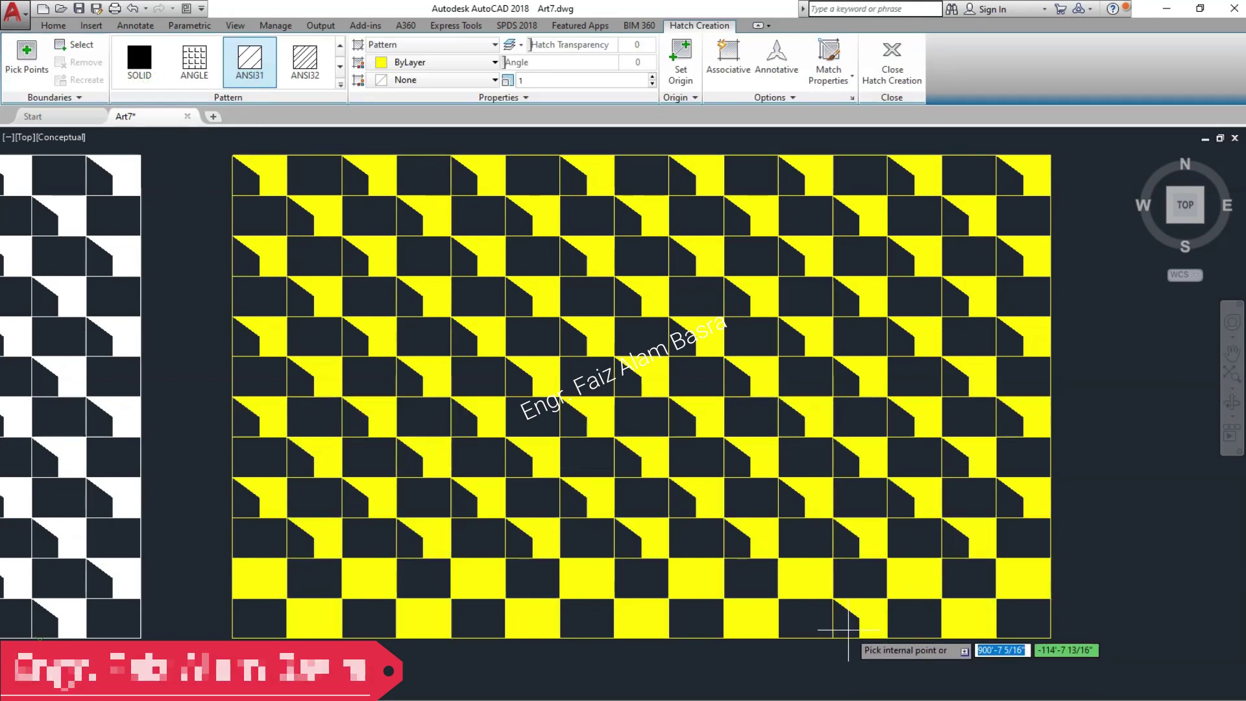
key("Return")
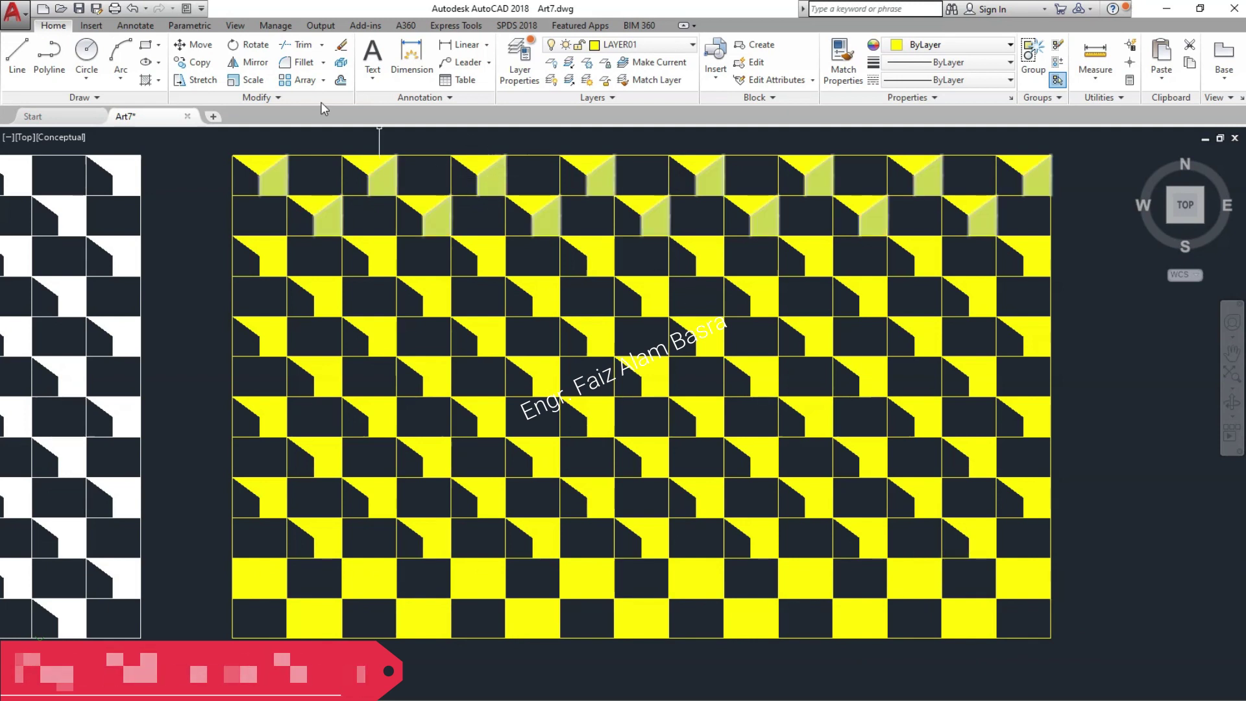
Copy both left-hand hatches of the two lowest rows upward five times, two rows at a time, up to the grid's top.
left_click(198, 63)
left_click(845, 619)
left_click(849, 622)
key("Return")
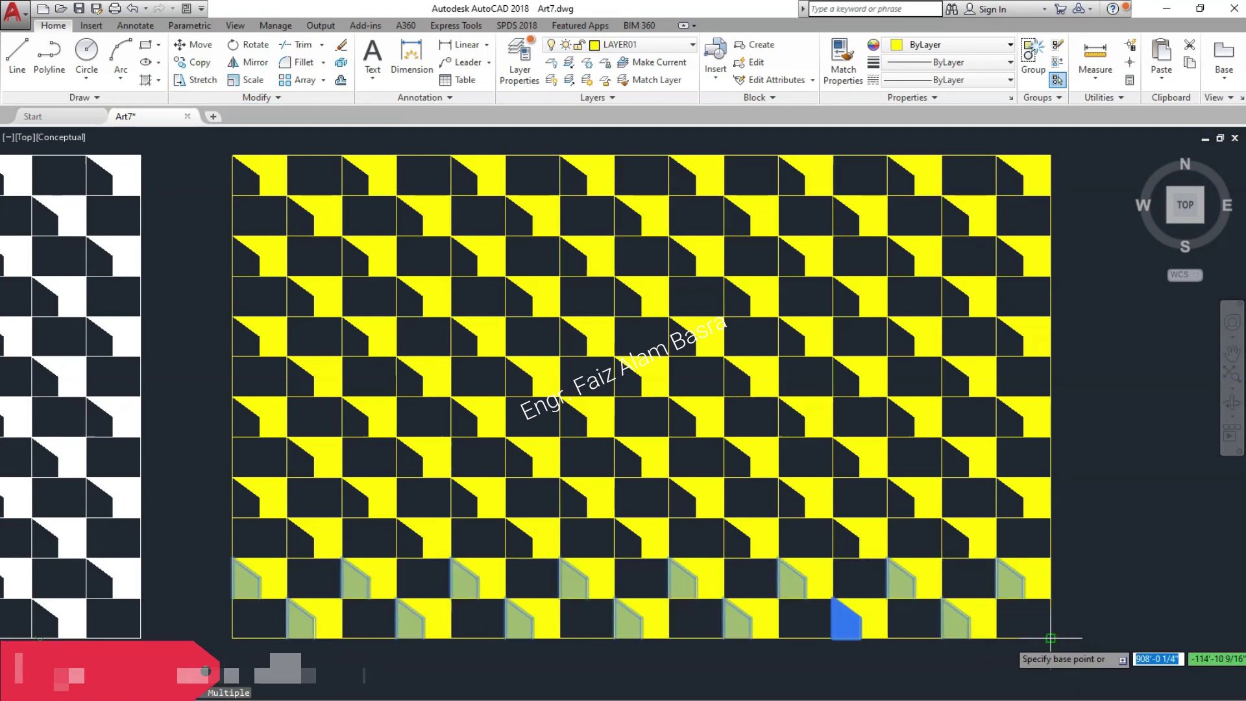
left_click(1052, 620)
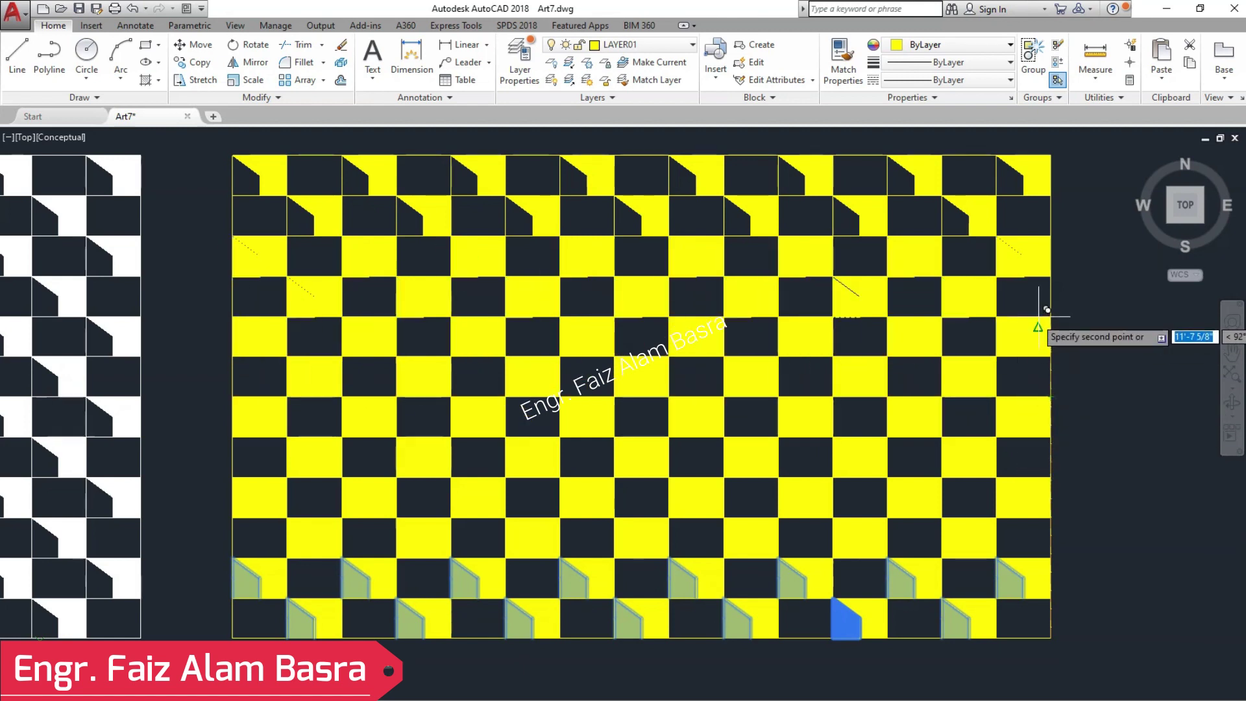
left_click(1056, 245)
key("Escape")
Copy the whole yellow checkerboard grid horizontally to the right, leaving a gap between the two grids.
scroll(410, 333, "down", 3)
scroll(454, 340, "up", 2)
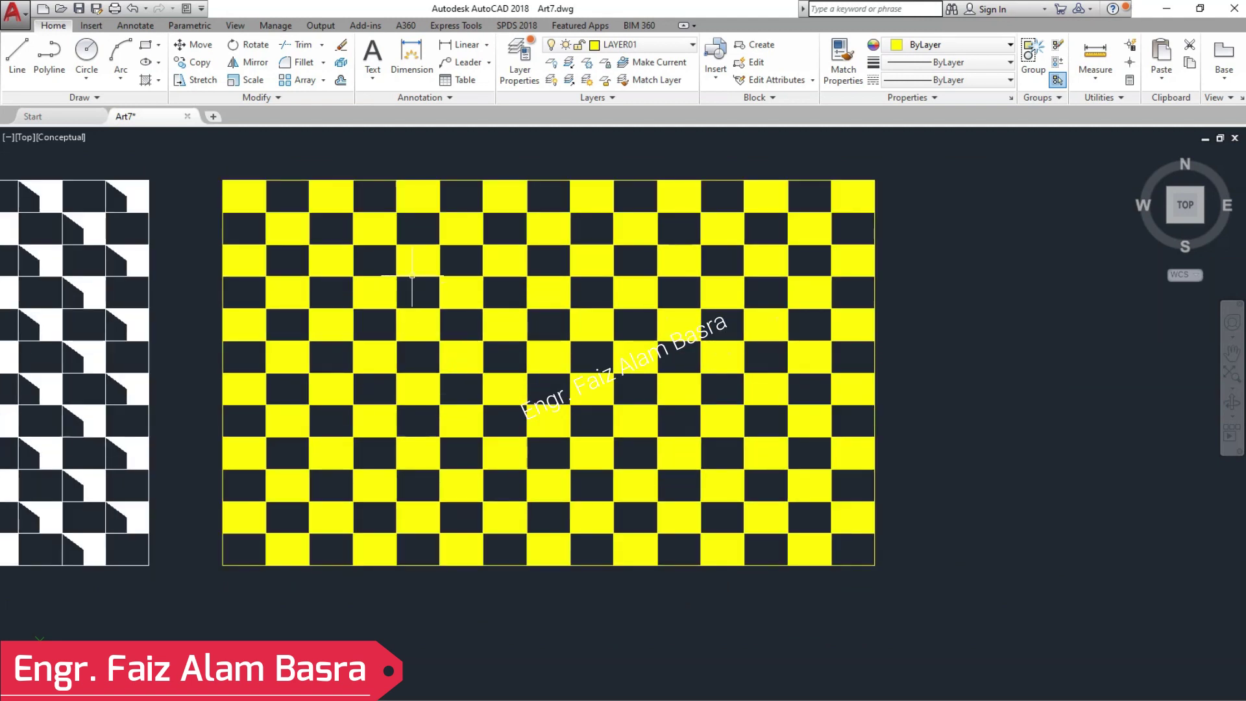
scroll(413, 280, "up", 1)
scroll(425, 279, "down", 2)
scroll(407, 282, "up", 1)
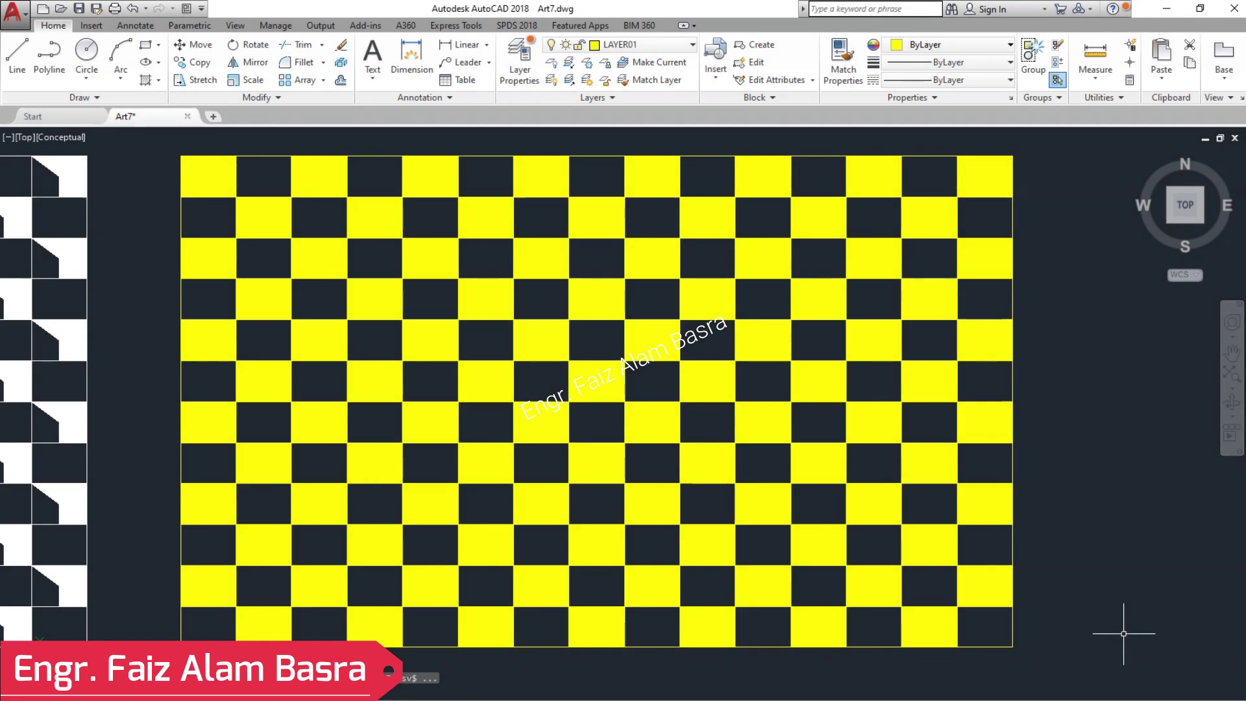
scroll(1123, 633, "down", 6)
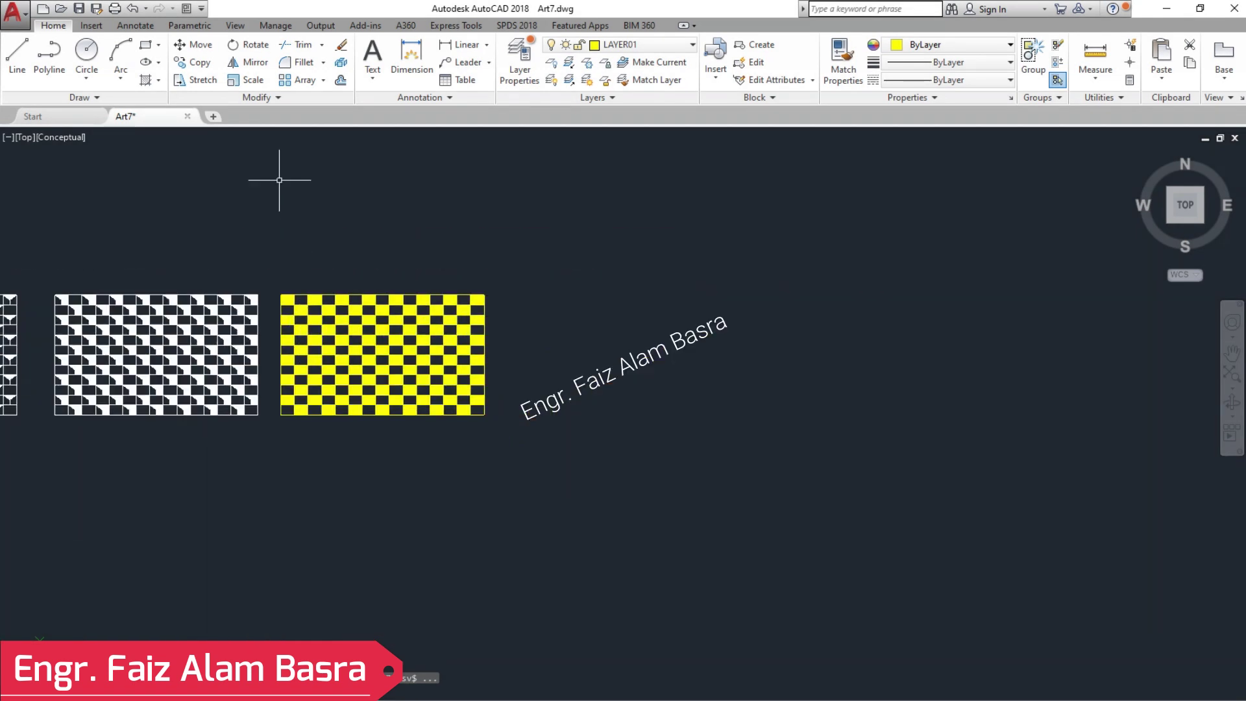
left_click(196, 63)
left_click_drag(565, 478, 272, 256)
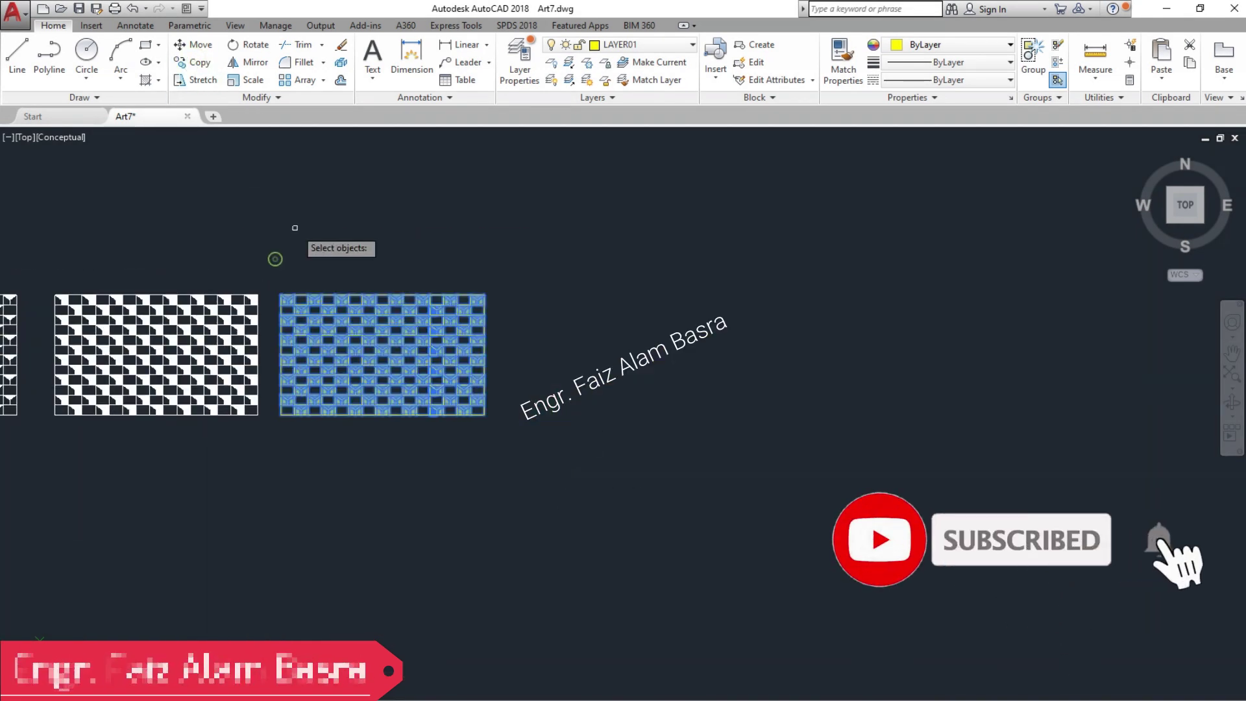
key("Return")
left_click(295, 225)
left_click(548, 221)
key("Escape")
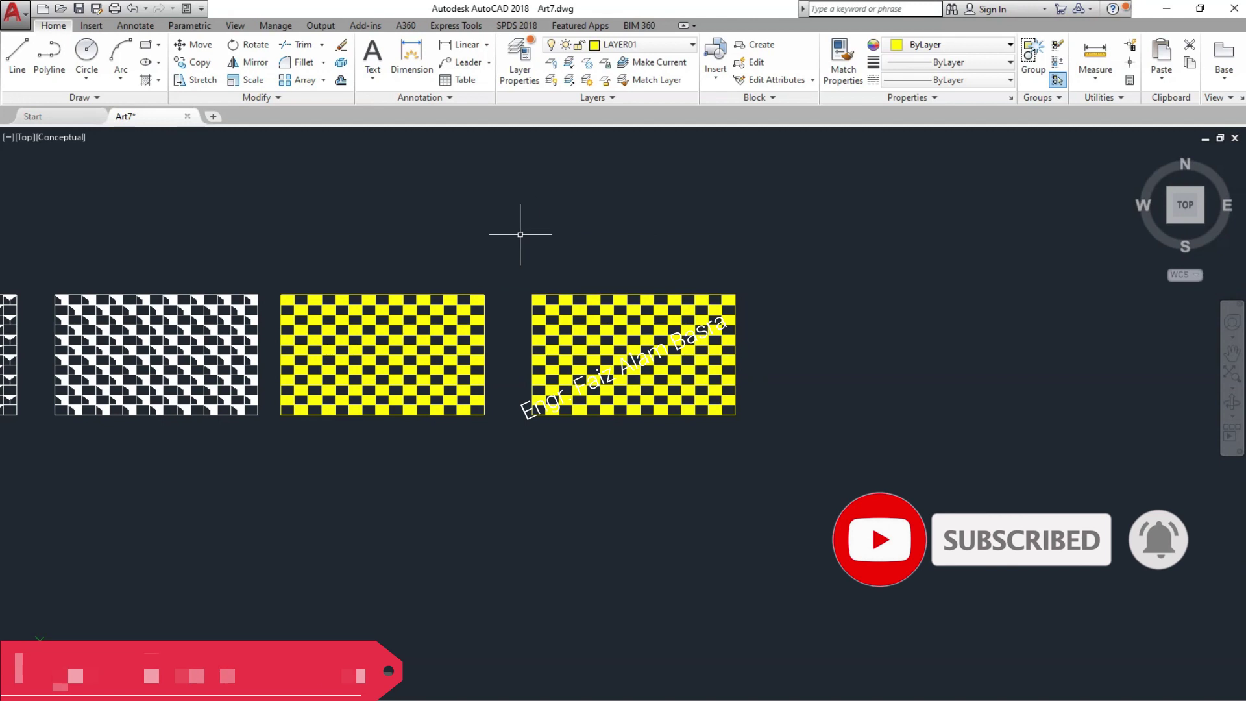
Recolour all lines and hatches of the original yellow checkerboard grid white, leaving its new copy yellow.
scroll(314, 316, "up", 5)
scroll(323, 295, "down", 3)
mouse_move(253, 200)
left_mouse_down()
mouse_move(465, 356)
mouse_move(571, 516)
left_mouse_up()
left_click(908, 45)
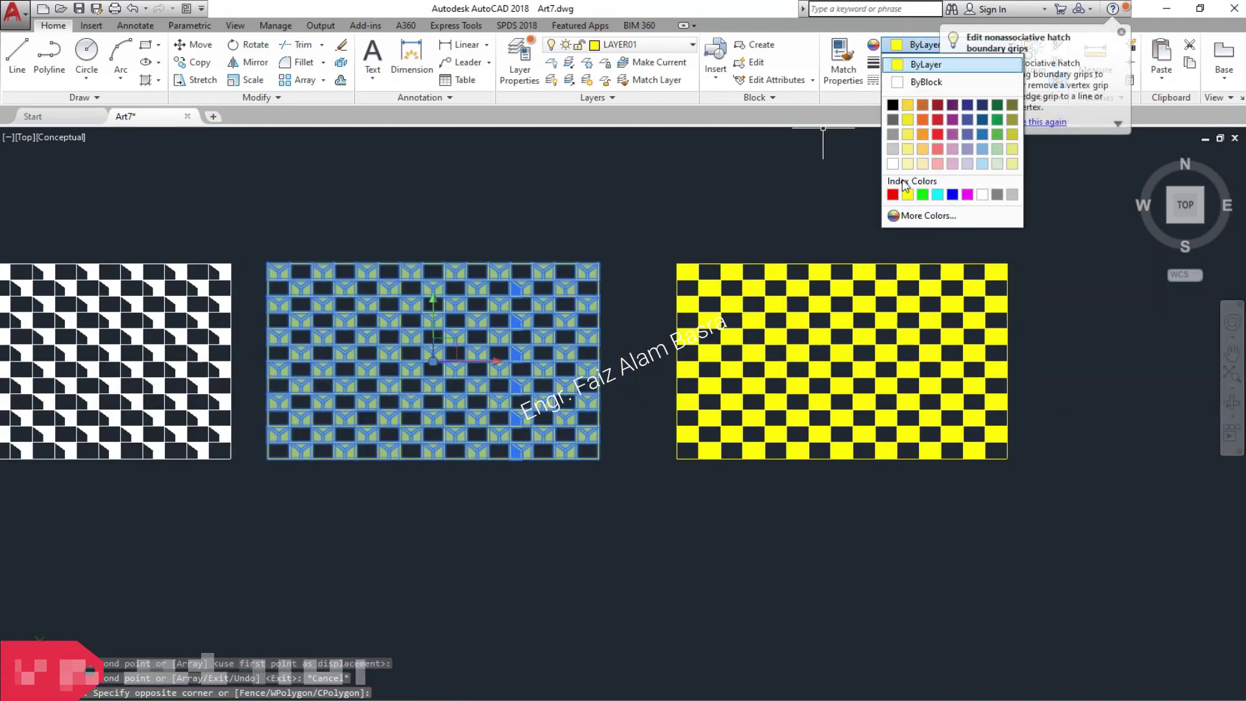
left_click(908, 81)
key("Escape")
Hatch every empty rectangular cell in the yellow checkerboard copy's two lowest rows with the ANSI31 pattern.
scroll(351, 321, "up", 3)
scroll(278, 319, "up", 2)
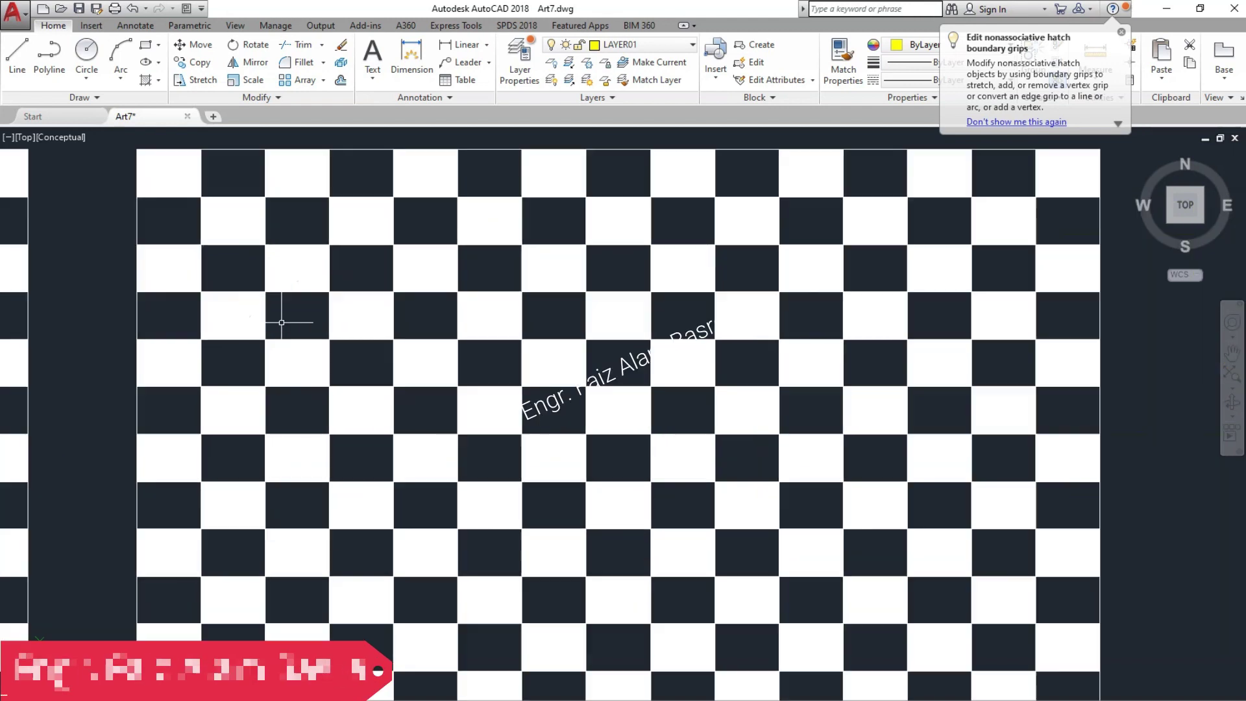
scroll(885, 445, "down", 3)
scroll(1051, 551, "up", 2)
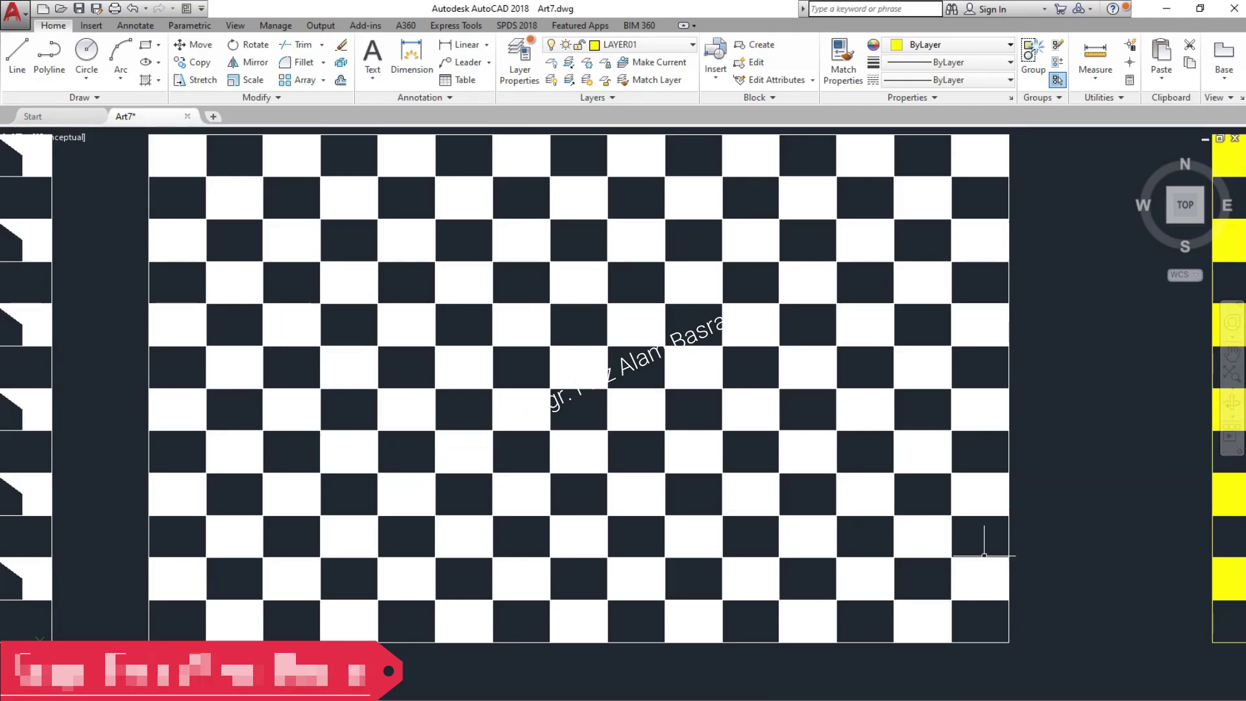
scroll(214, 375, "down", 6)
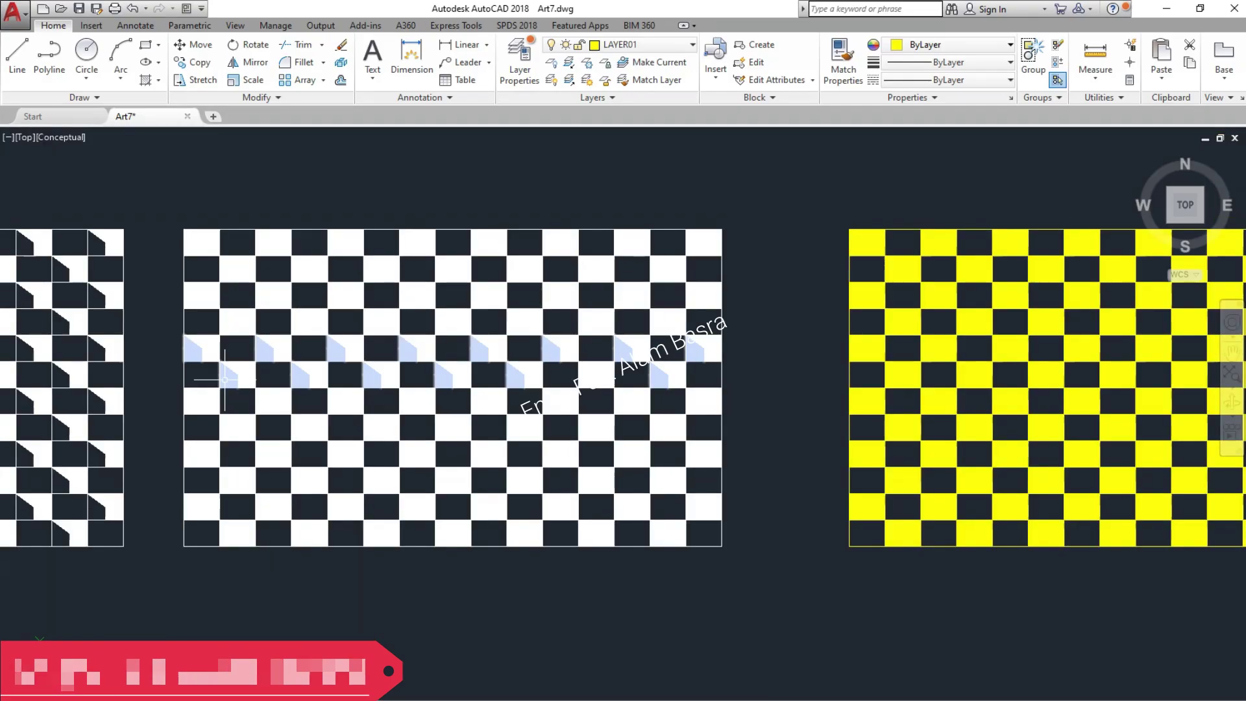
scroll(552, 366, "up", 8)
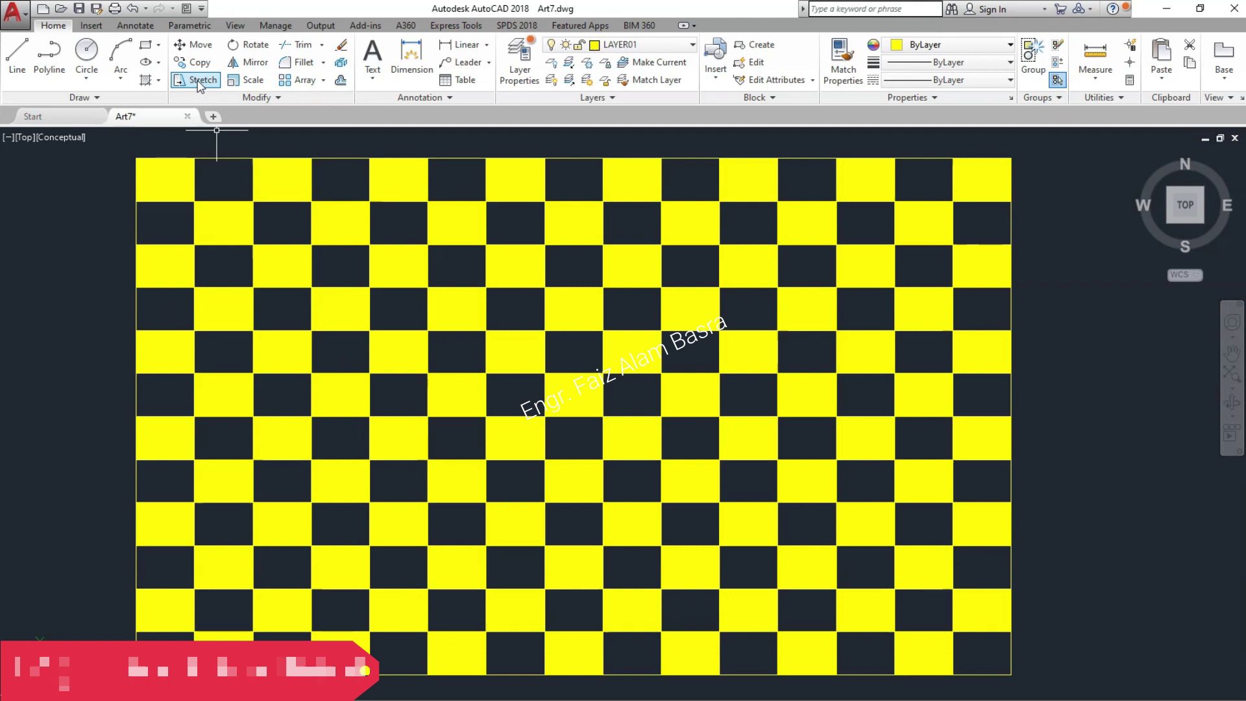
left_click(146, 79)
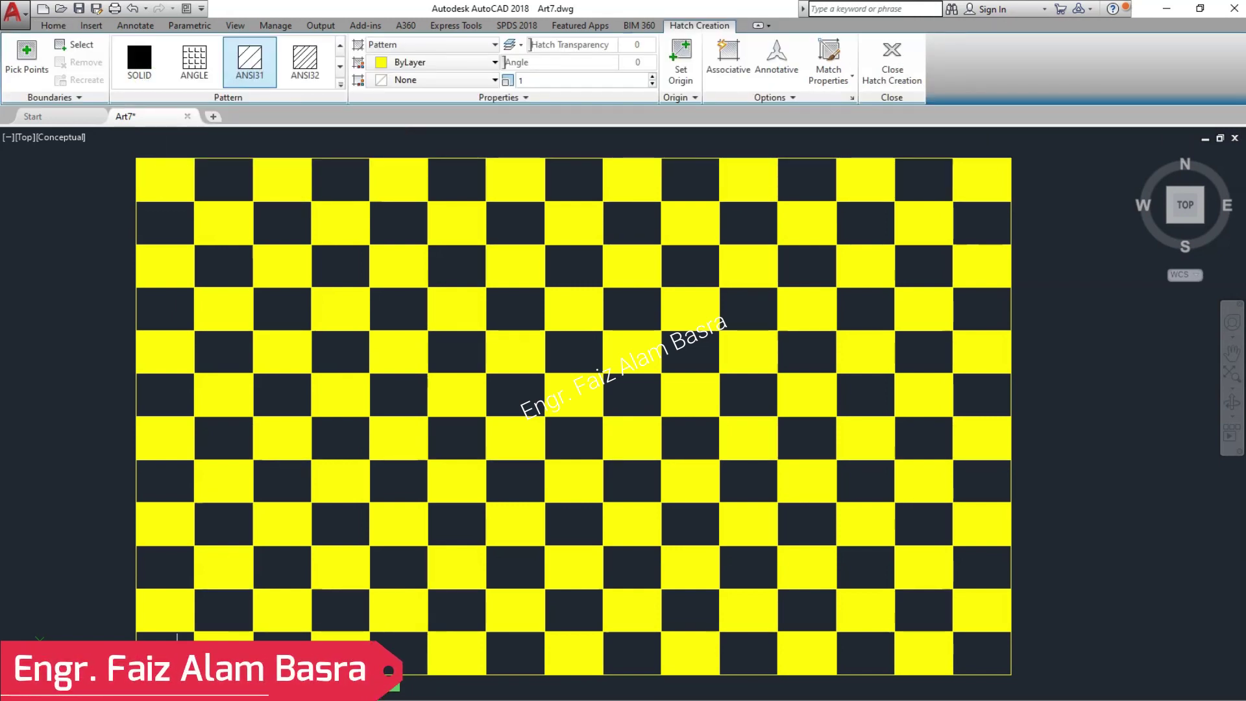
left_click(397, 654)
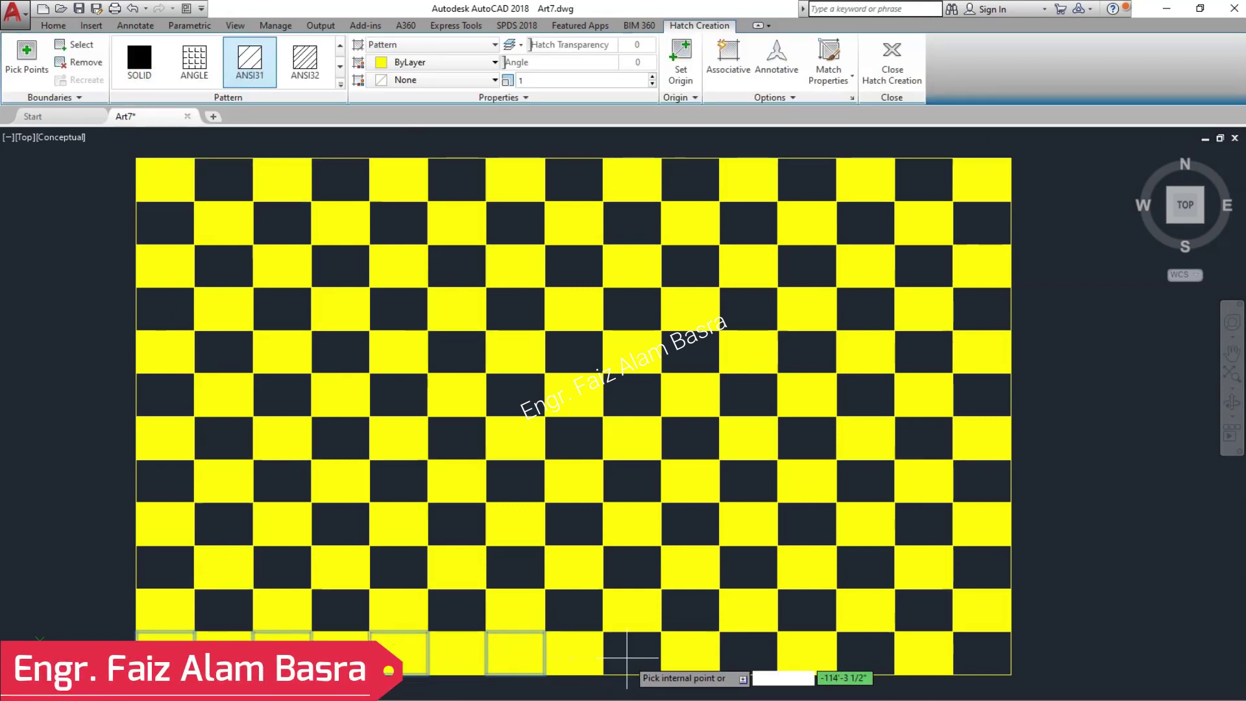
left_click(866, 655)
left_click(967, 645)
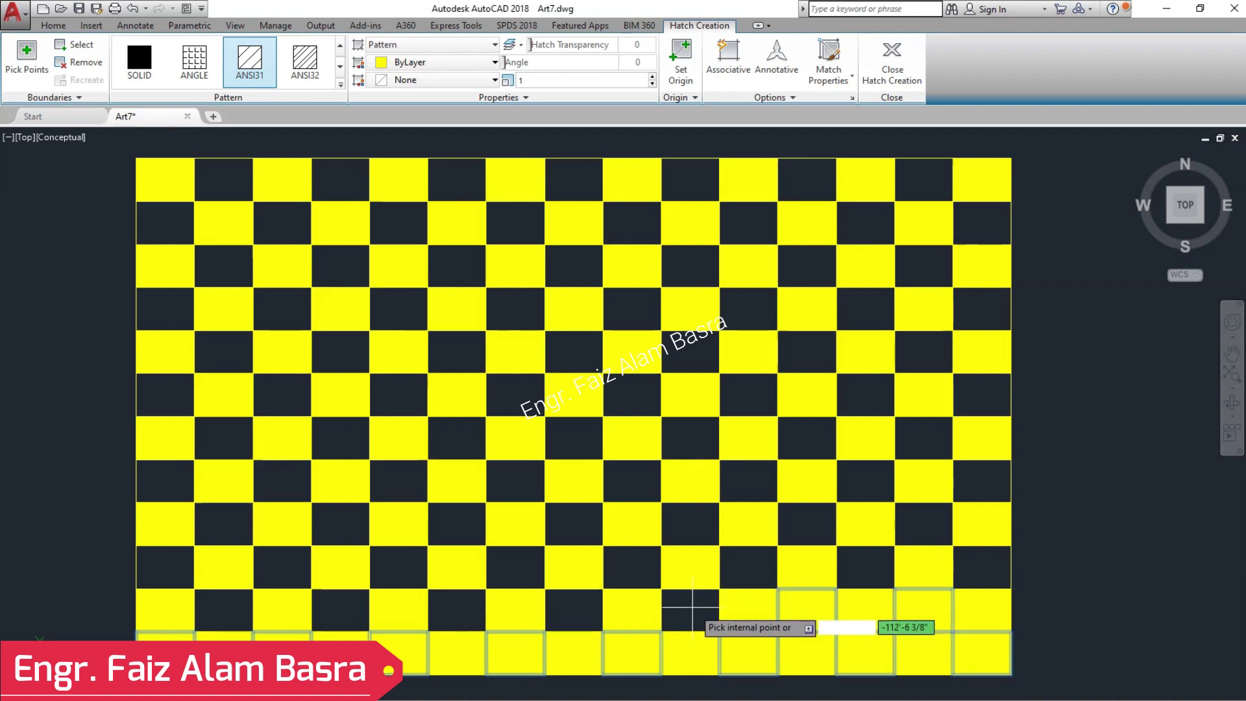
left_click(692, 608)
left_click(453, 606)
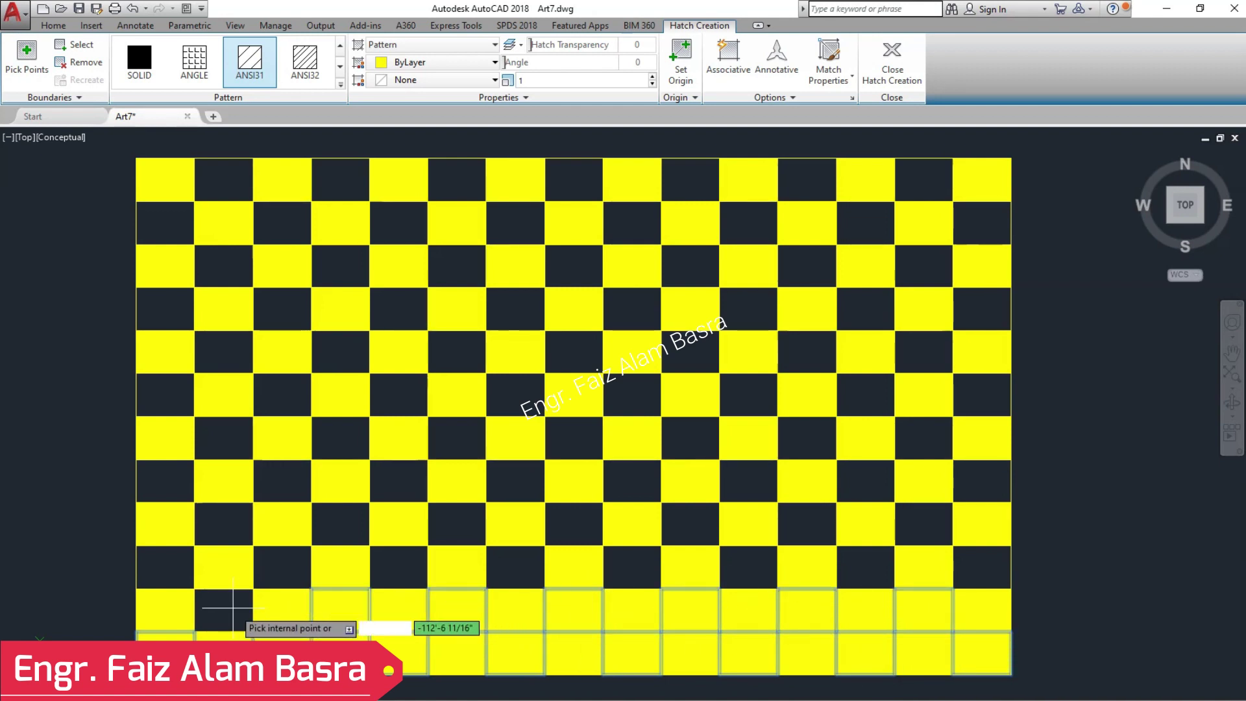
key("Return")
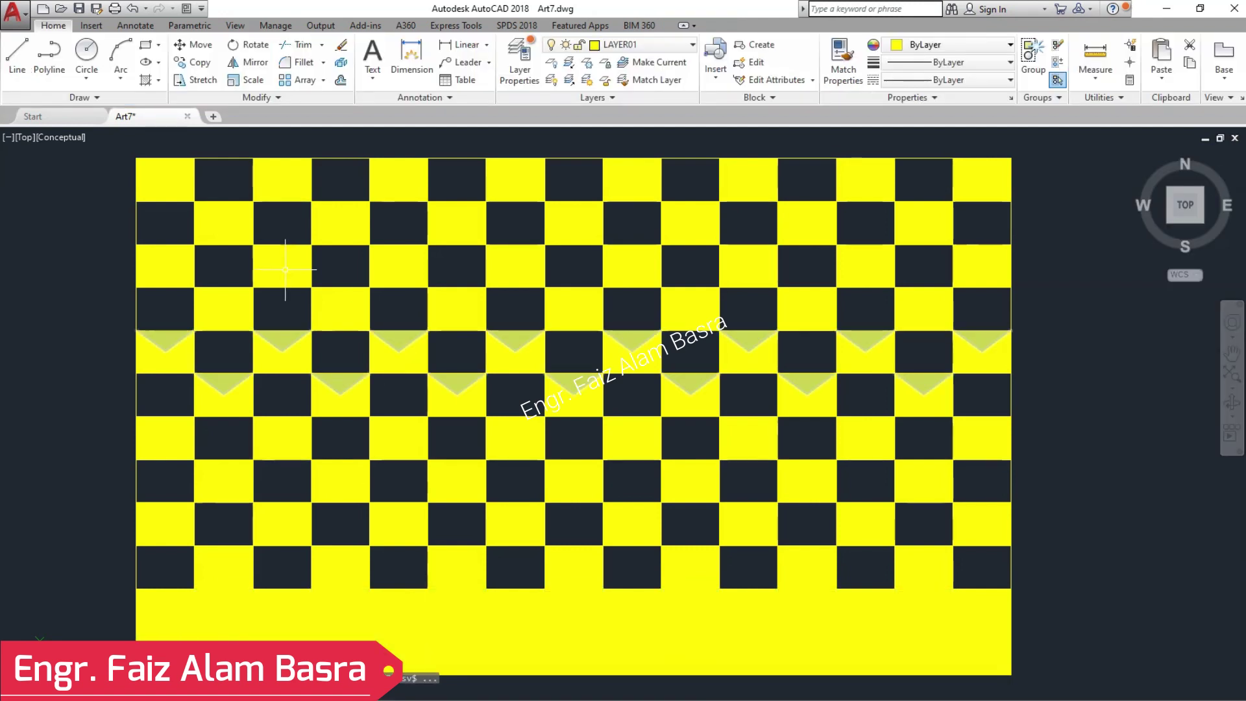
Copy the rectangular-cell hatches of the two lowest rows upward, two rows at a time, up to the grid's top.
left_click(197, 65)
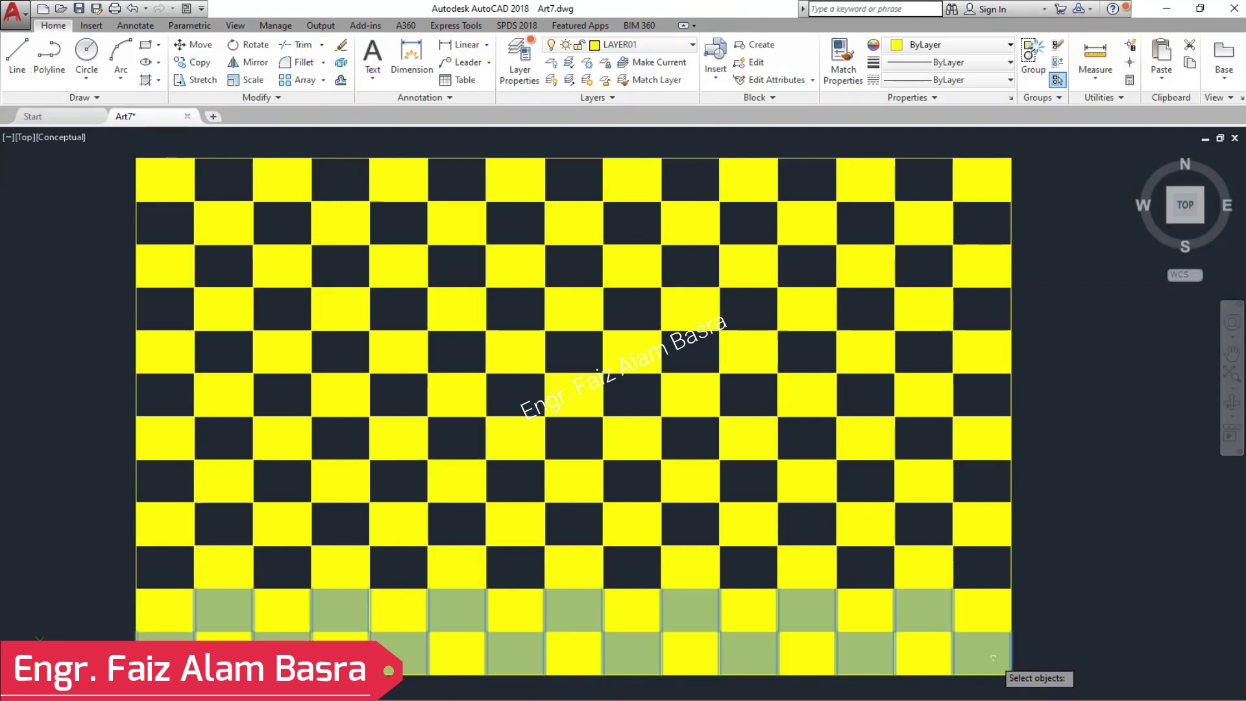
key("Return")
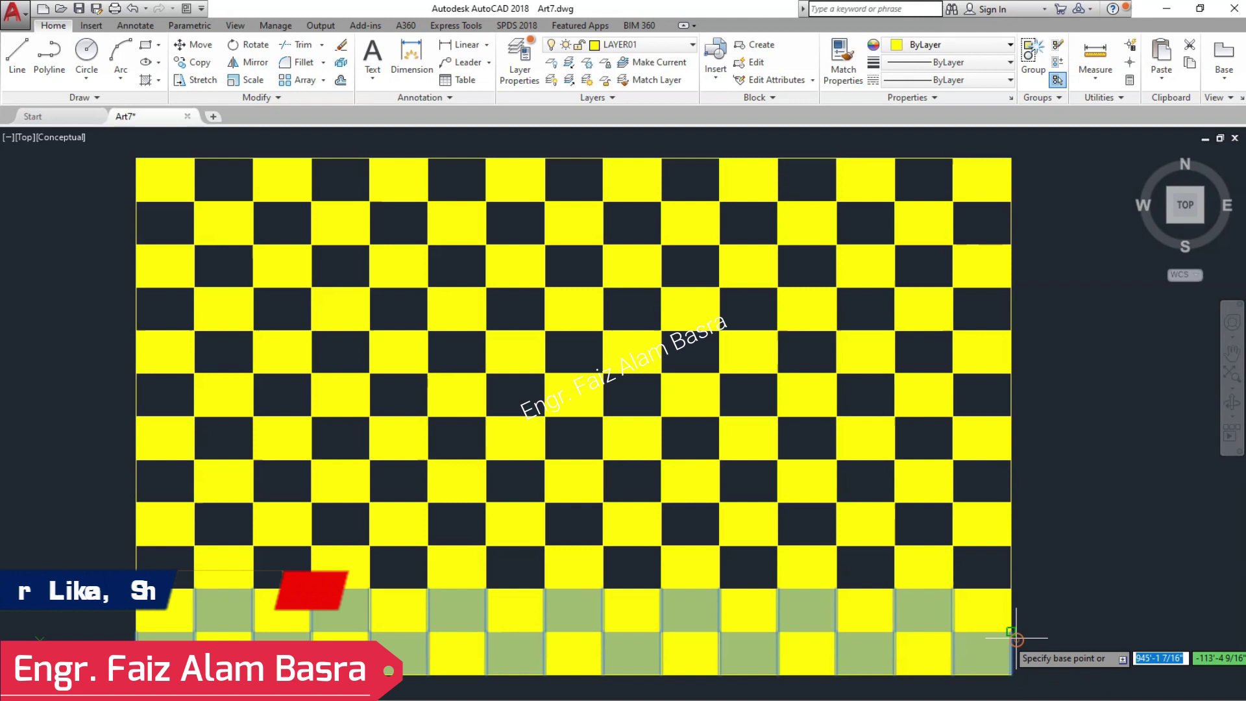
left_click(1011, 632)
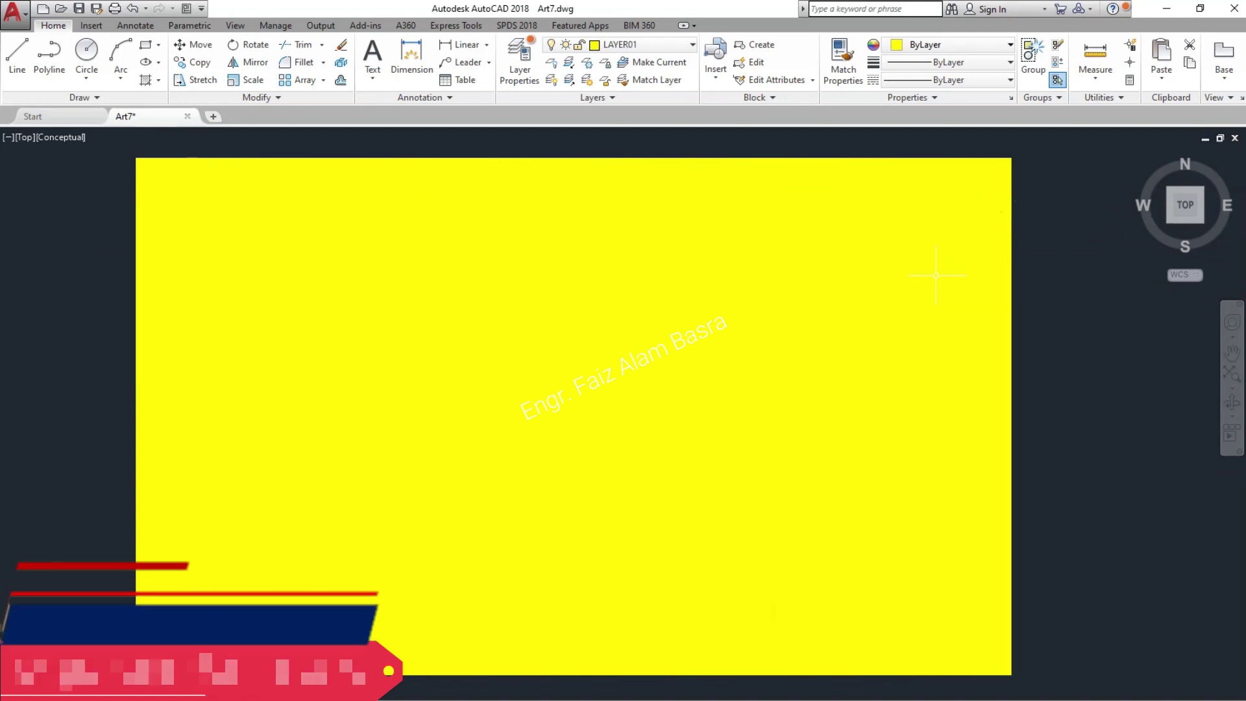
scroll(628, 301, "down", 3)
key("Escape")
scroll(431, 542, "up", 2)
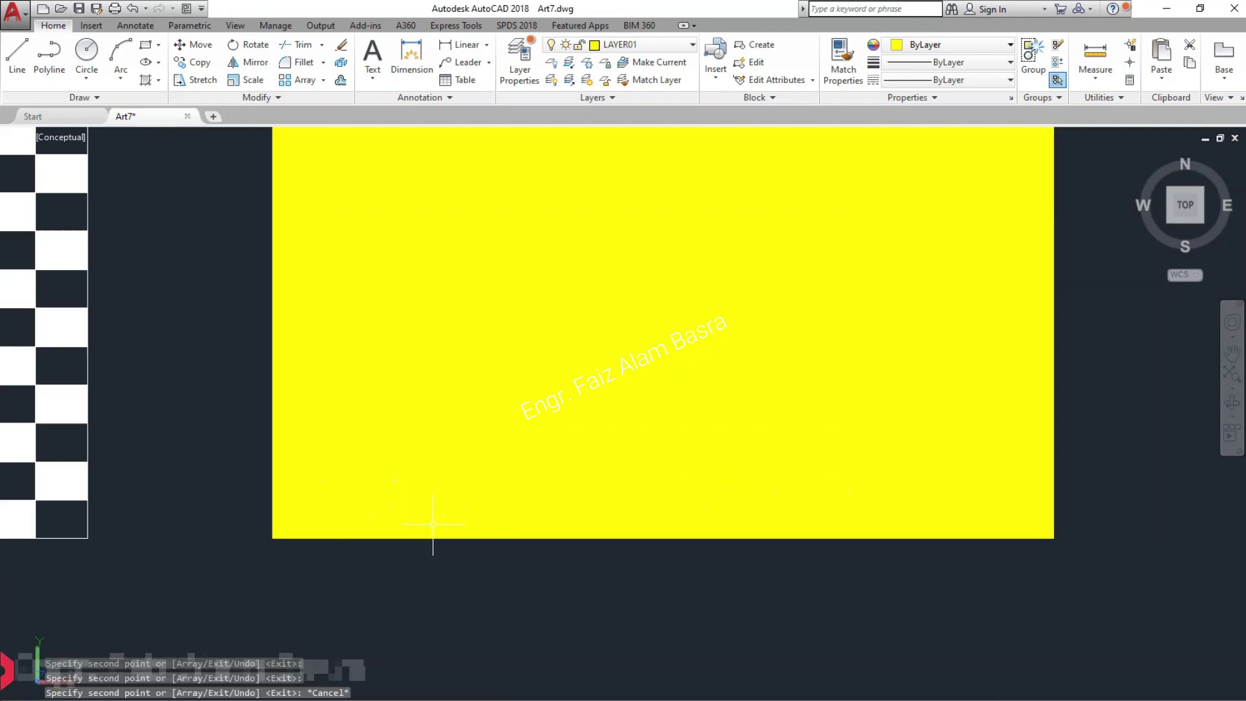
Copy the whole filled yellow grid horizontally to the right, leaving a gap between the two grids.
scroll(279, 565, "down", 2)
left_click(196, 64)
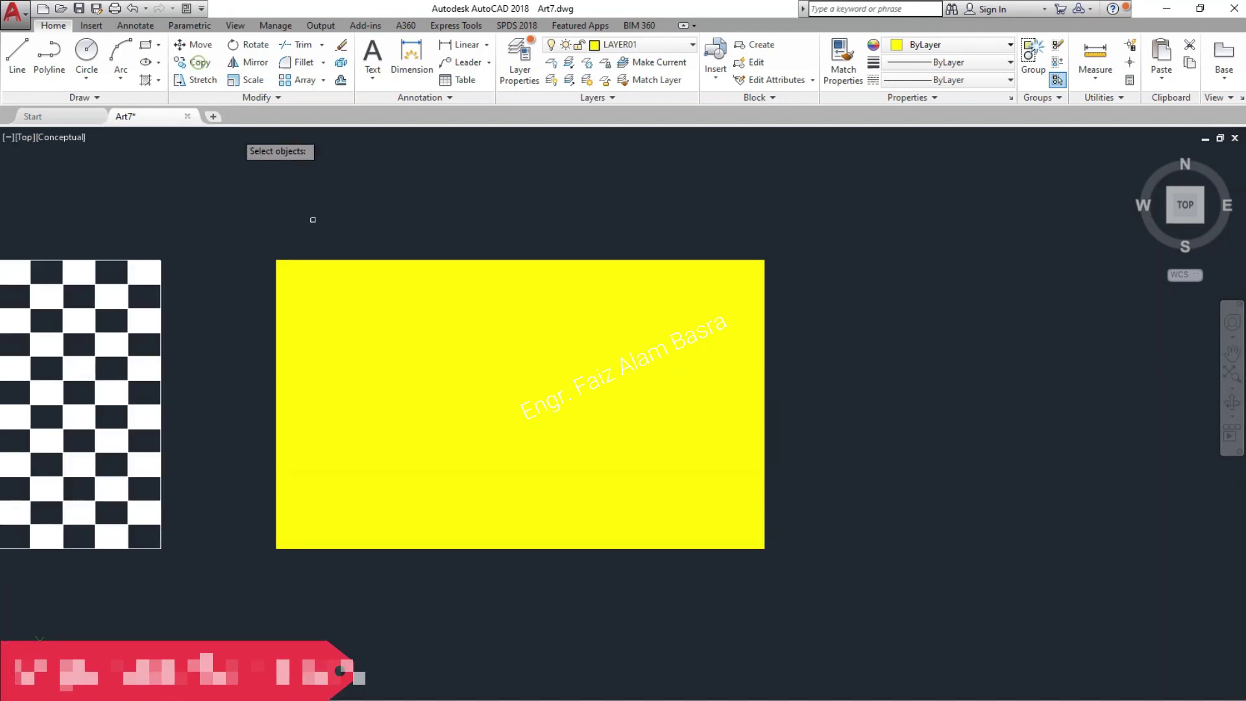
left_click(877, 615)
left_click(207, 203)
key("Return")
left_click(217, 185)
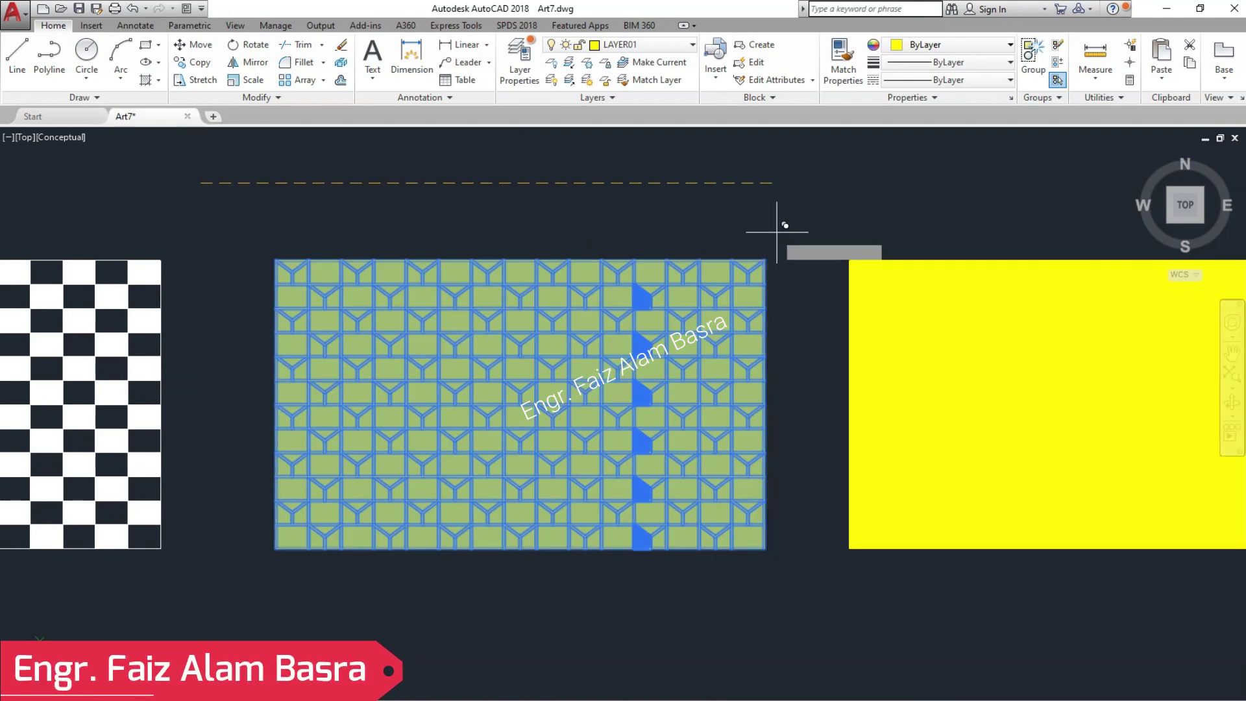
left_click(753, 232)
Recolour all lines and hatches of the original filled yellow grid white, leaving its new copy yellow.
left_click(787, 592)
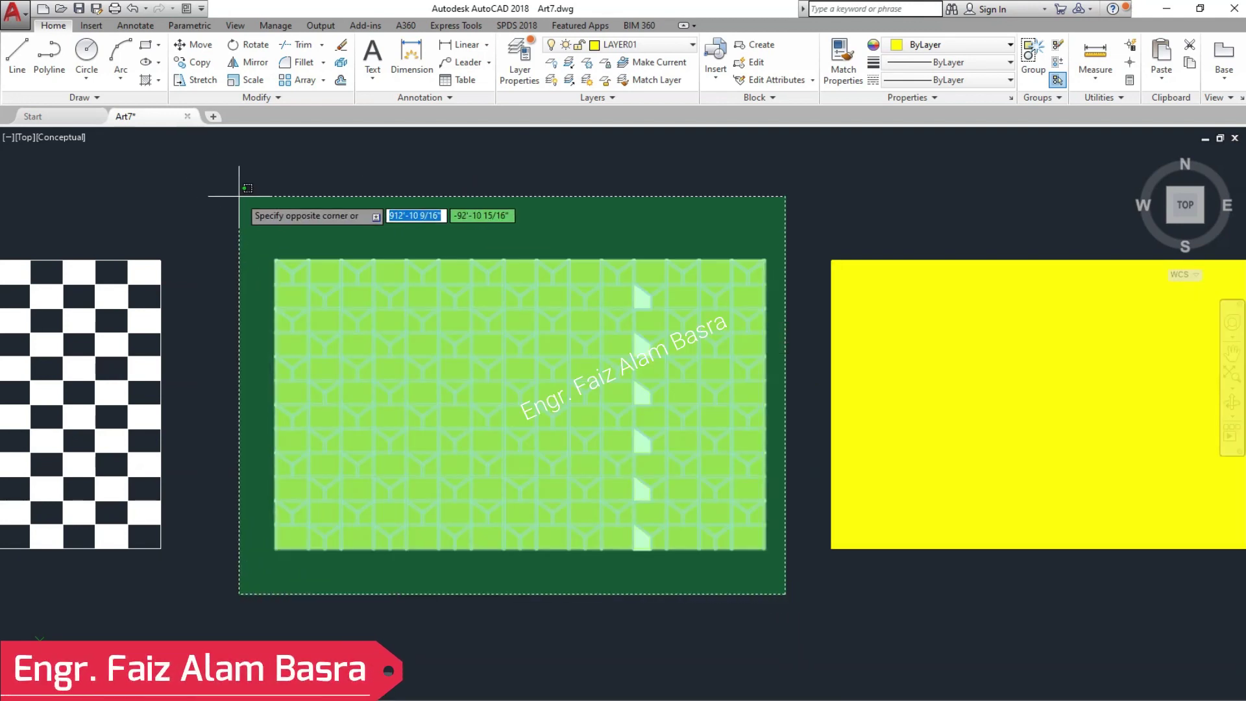
left_click(234, 195)
left_click(921, 44)
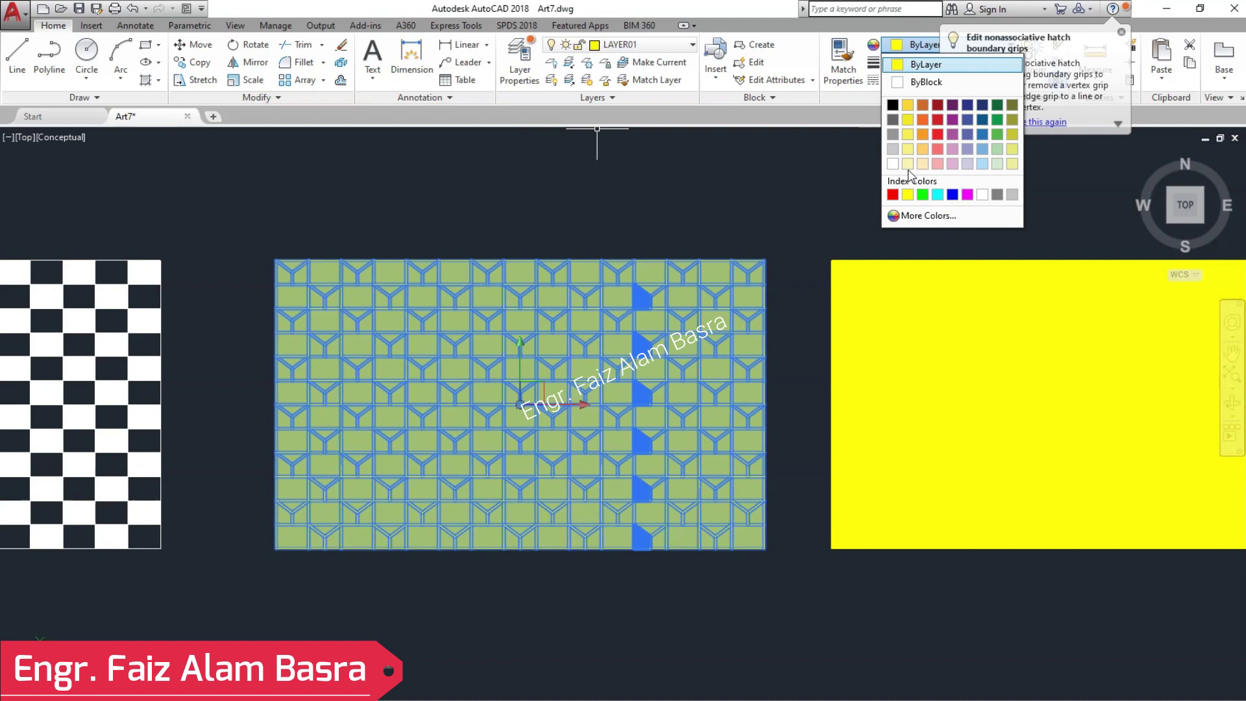
left_click(982, 195)
key("Escape")
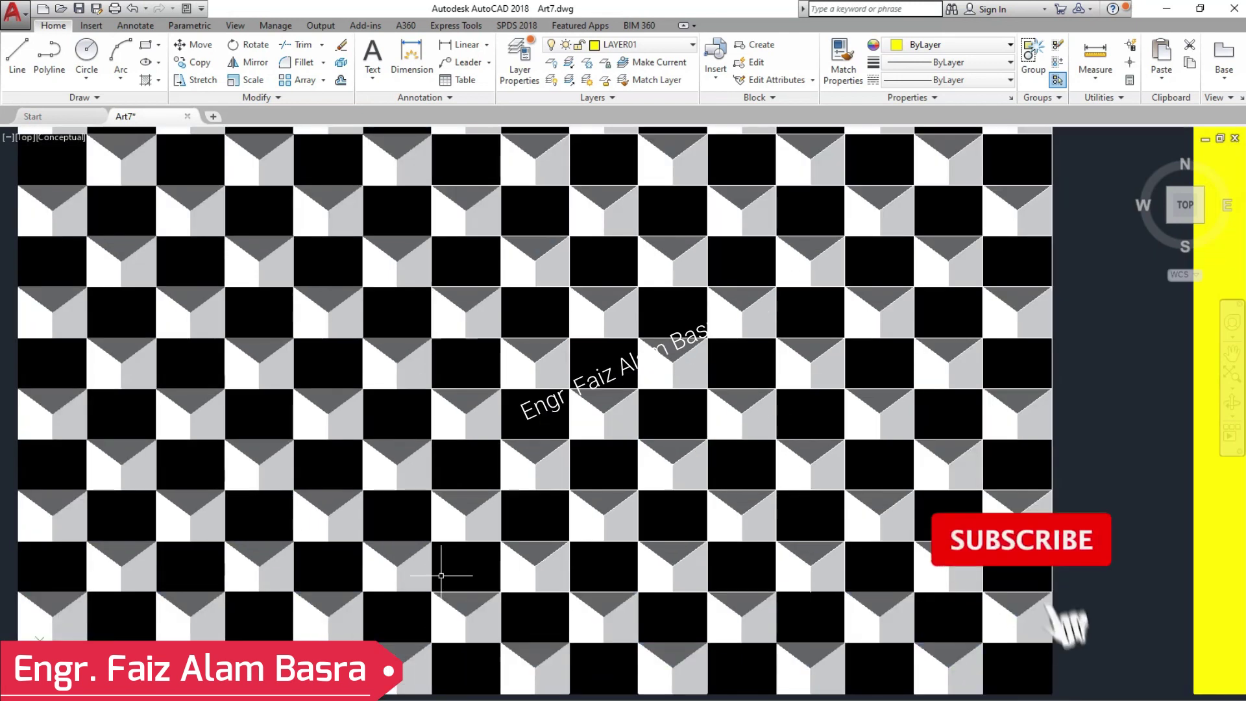
Examine the shaded grid's black, grey and white fills up close and as a whole, checking for inconsistent hatches.
scroll(458, 552, "down", 3)
scroll(462, 592, "up", 2)
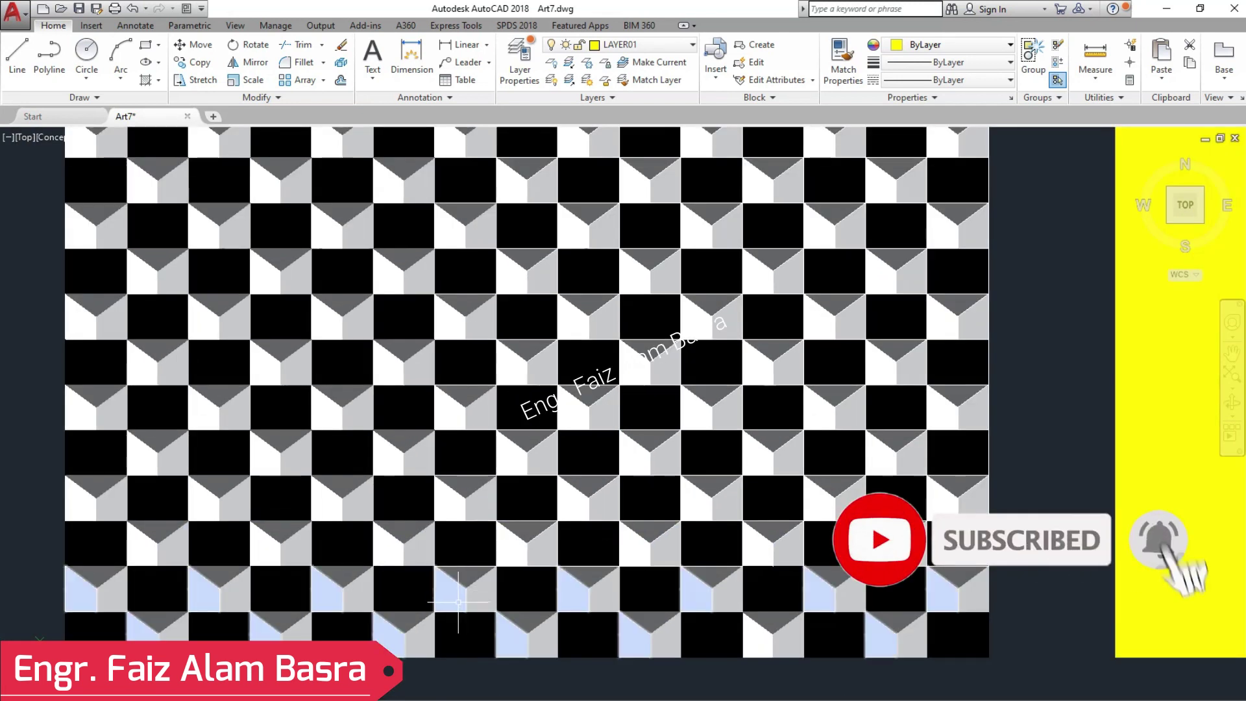
scroll(458, 603, "down", 3)
scroll(438, 338, "up", 2)
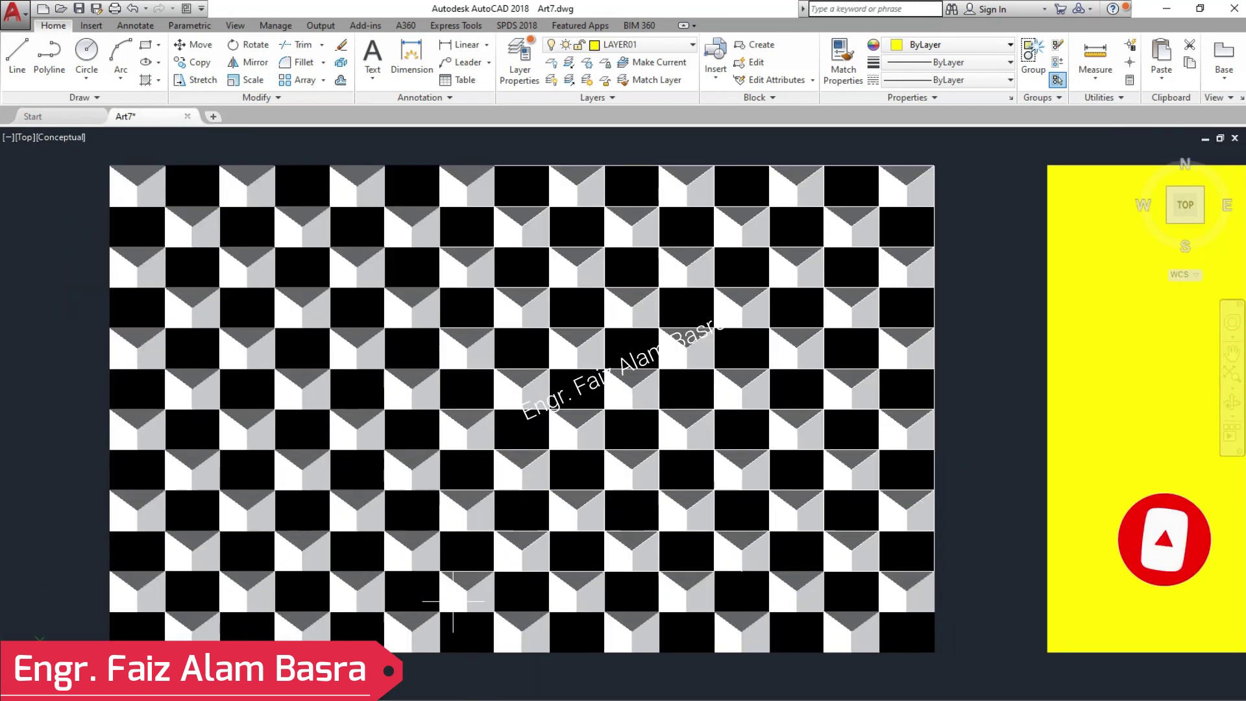
scroll(433, 352, "up", 2)
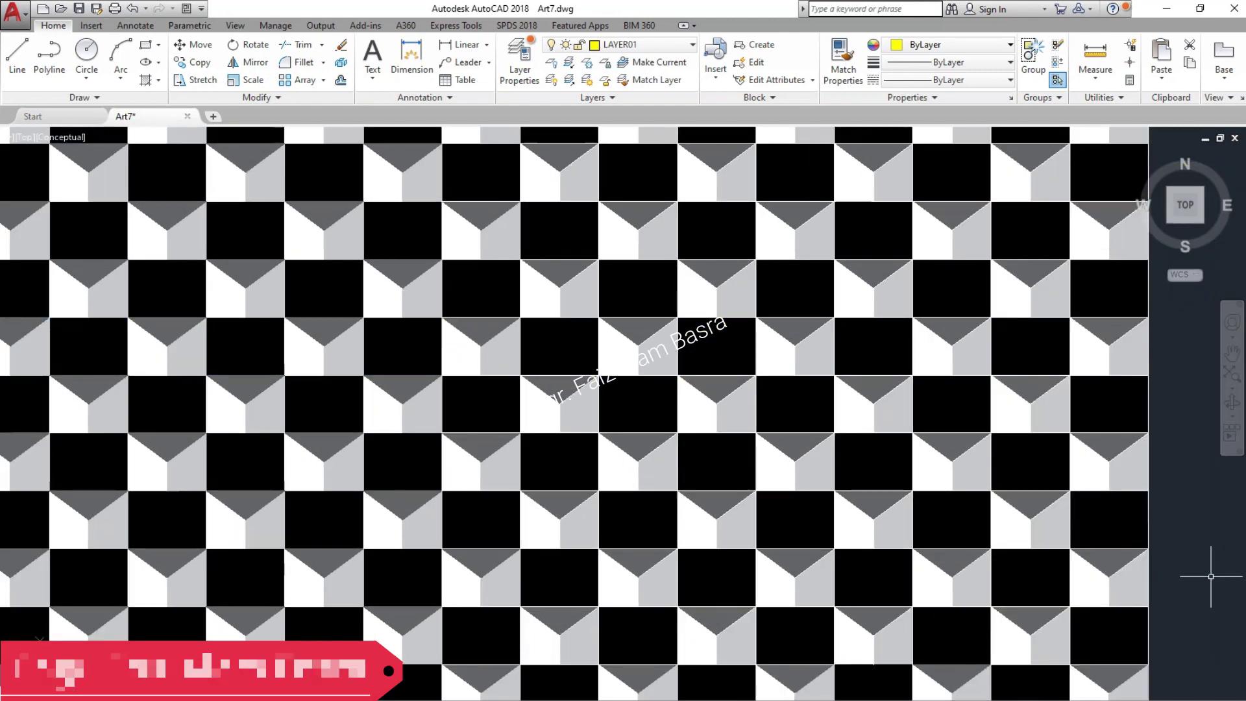
scroll(748, 296, "down", 2)
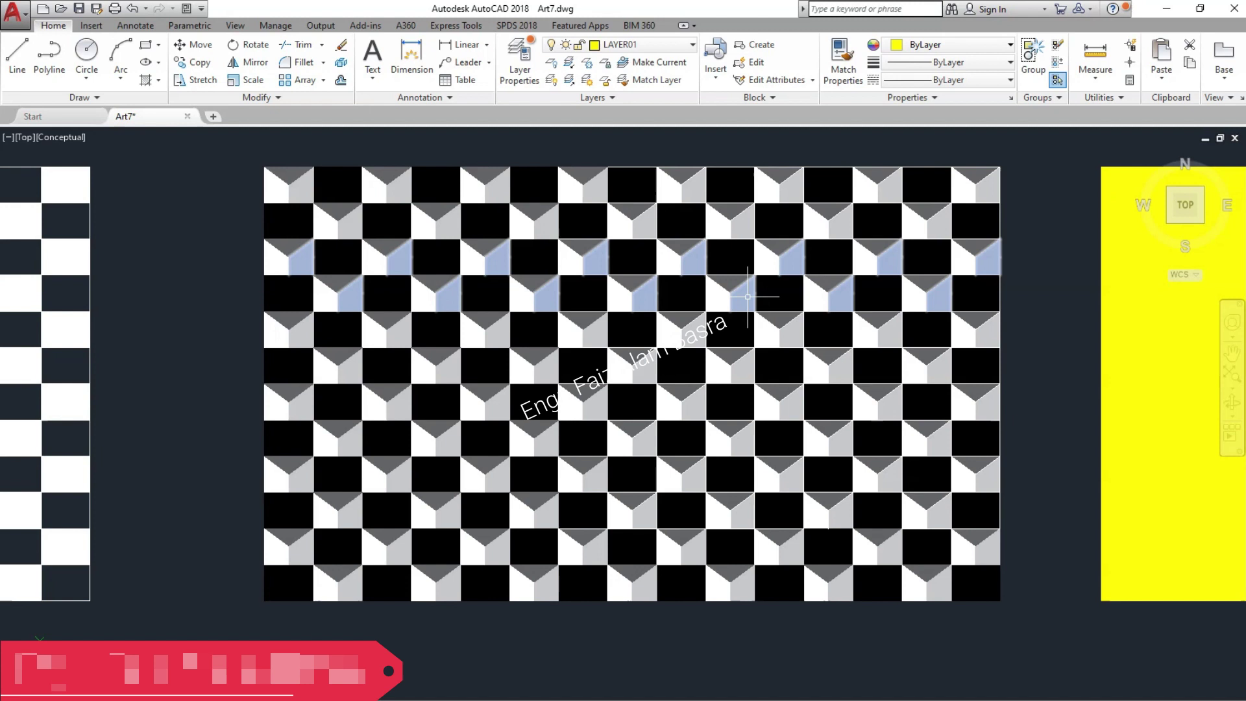
scroll(748, 297, "up", 2)
scroll(299, 278, "down", 2)
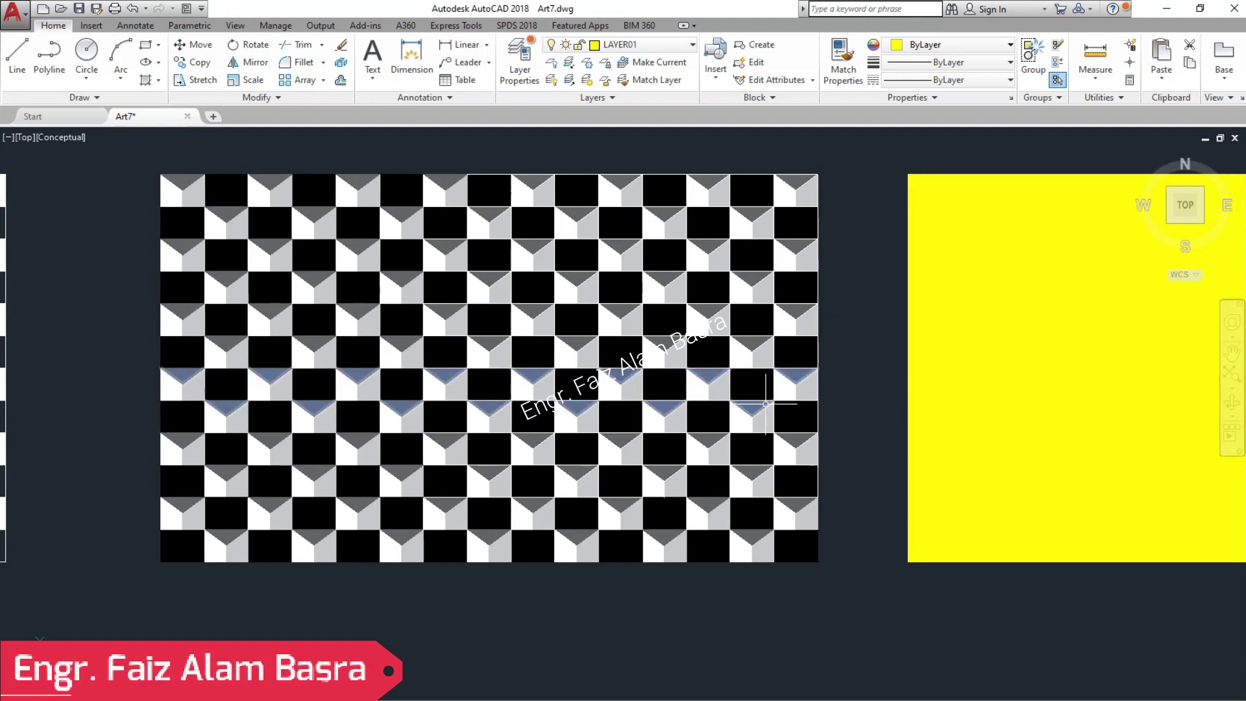
scroll(626, 433, "down", 2)
Change the ANSI31 line hatches on the left faces of the one inconsistent column to the SOLID pattern.
scroll(640, 435, "up", 6)
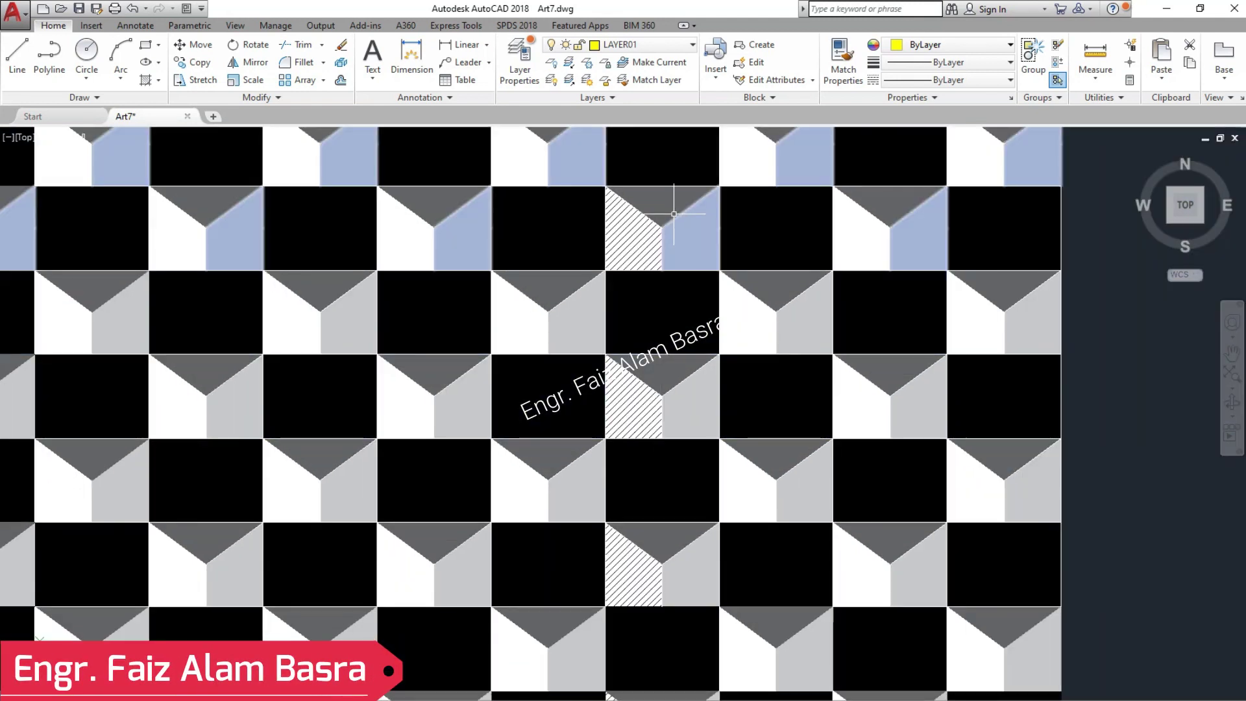
left_click(630, 238)
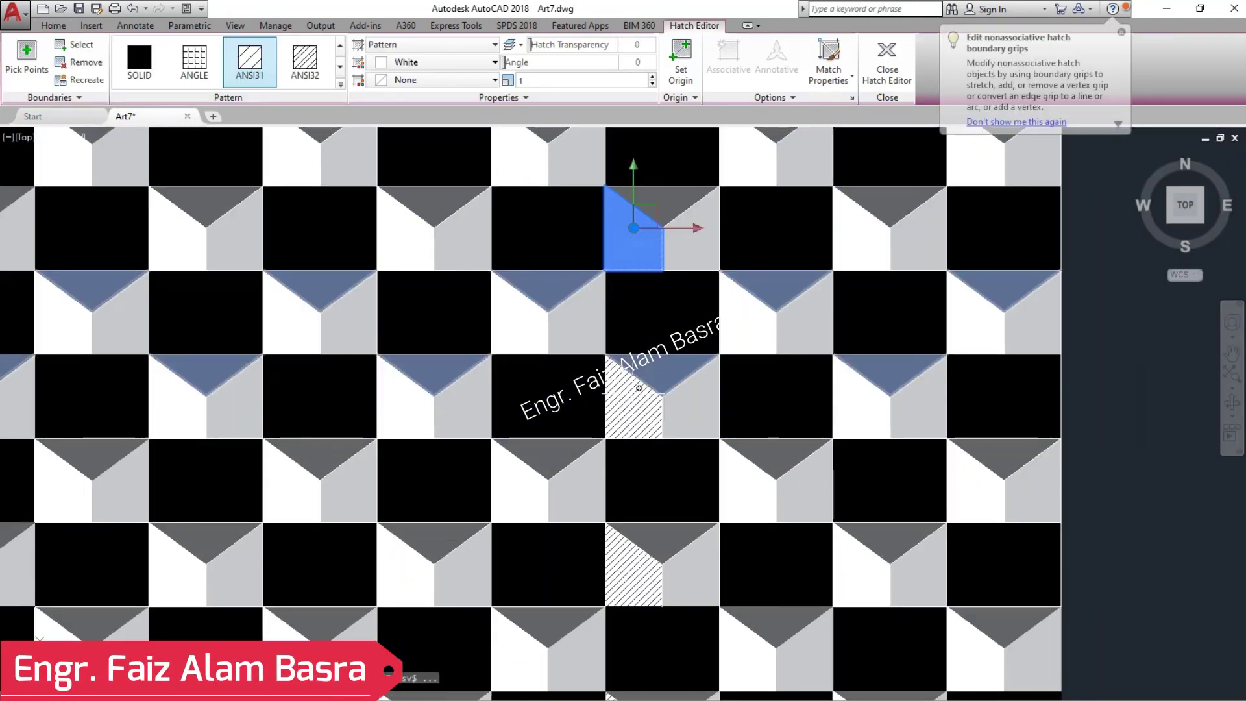
left_click(139, 58)
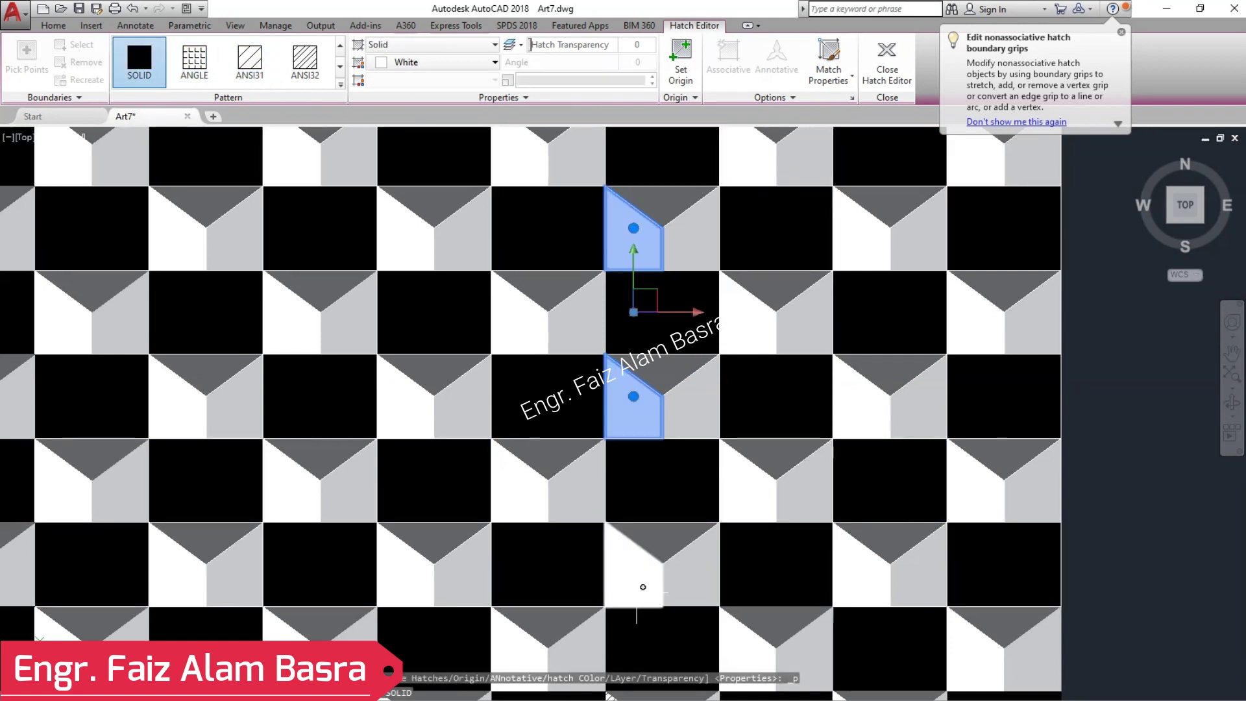
left_click(645, 581)
key("Escape")
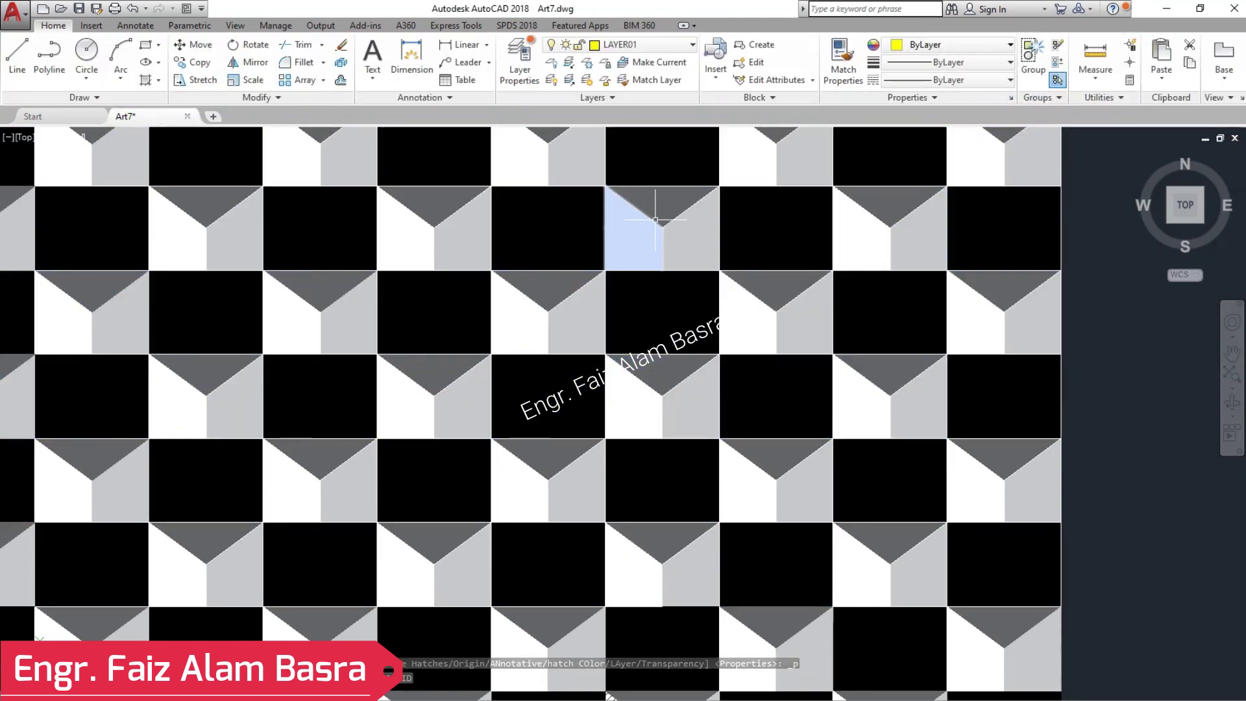
Match the dark grey triangular hatches above the V shapes to the black rectangular hatches throughout the grid.
left_click(840, 55)
left_click(558, 252)
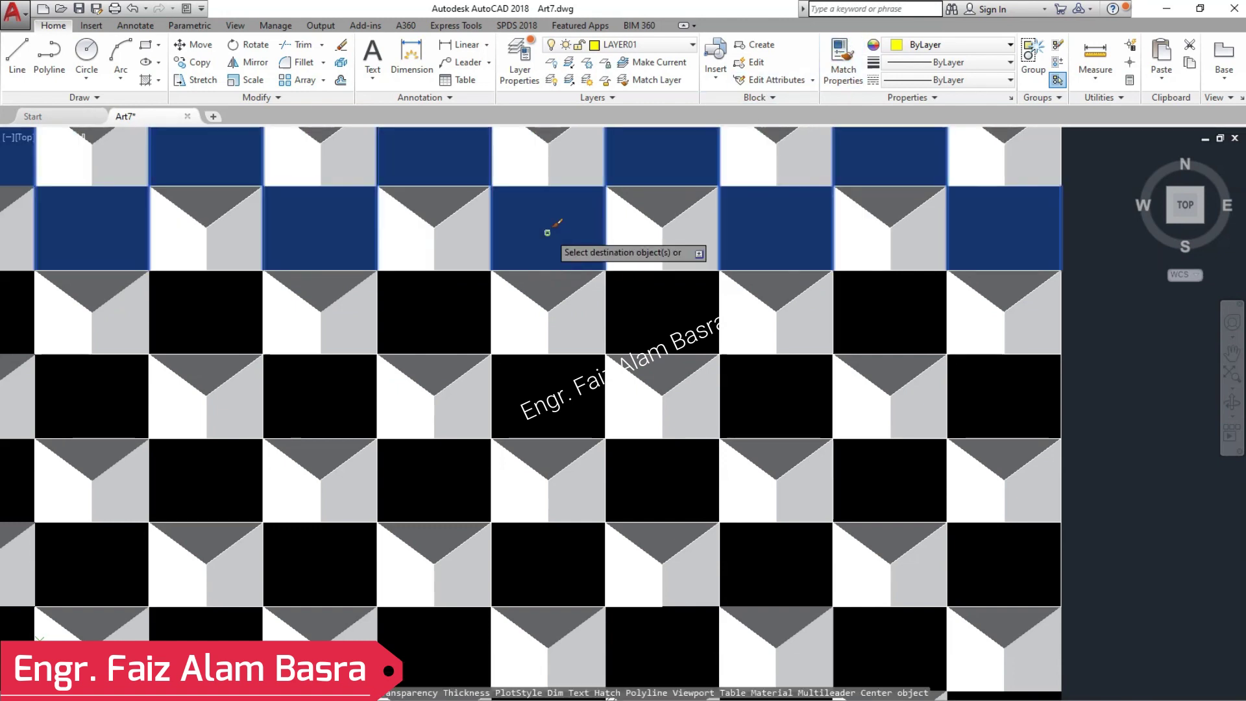
scroll(382, 259, "down", 4)
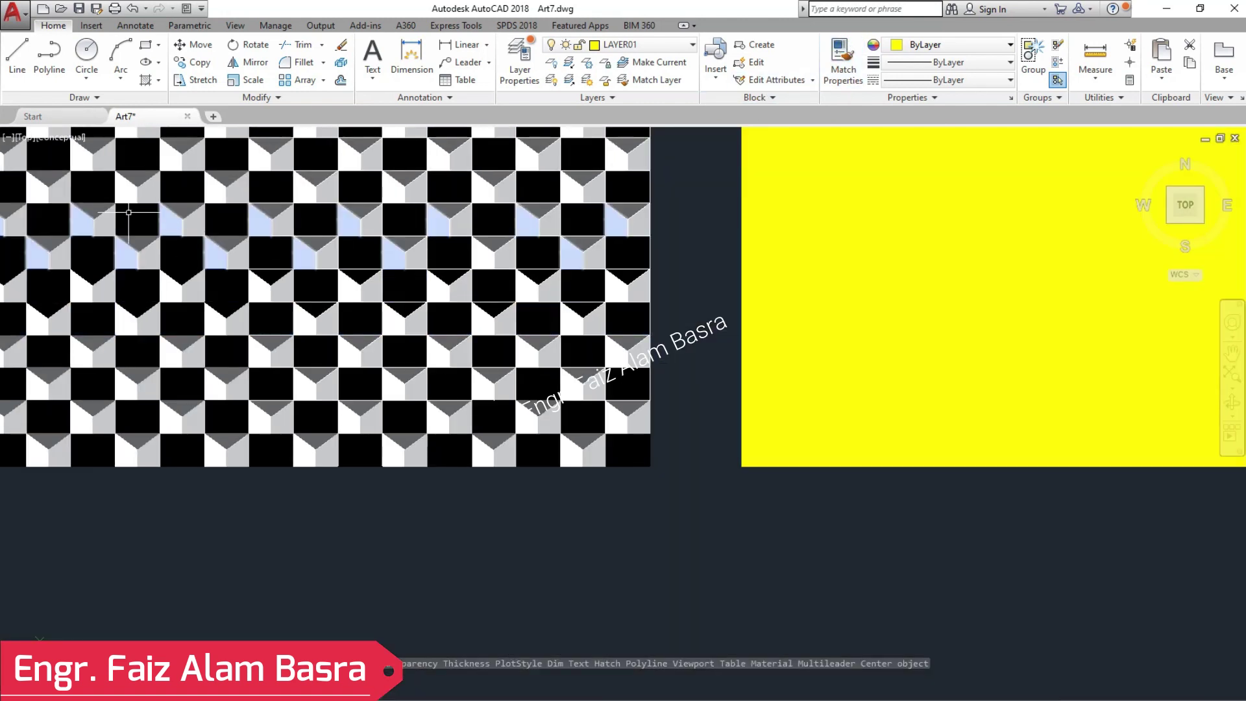
scroll(126, 208, "up", 2)
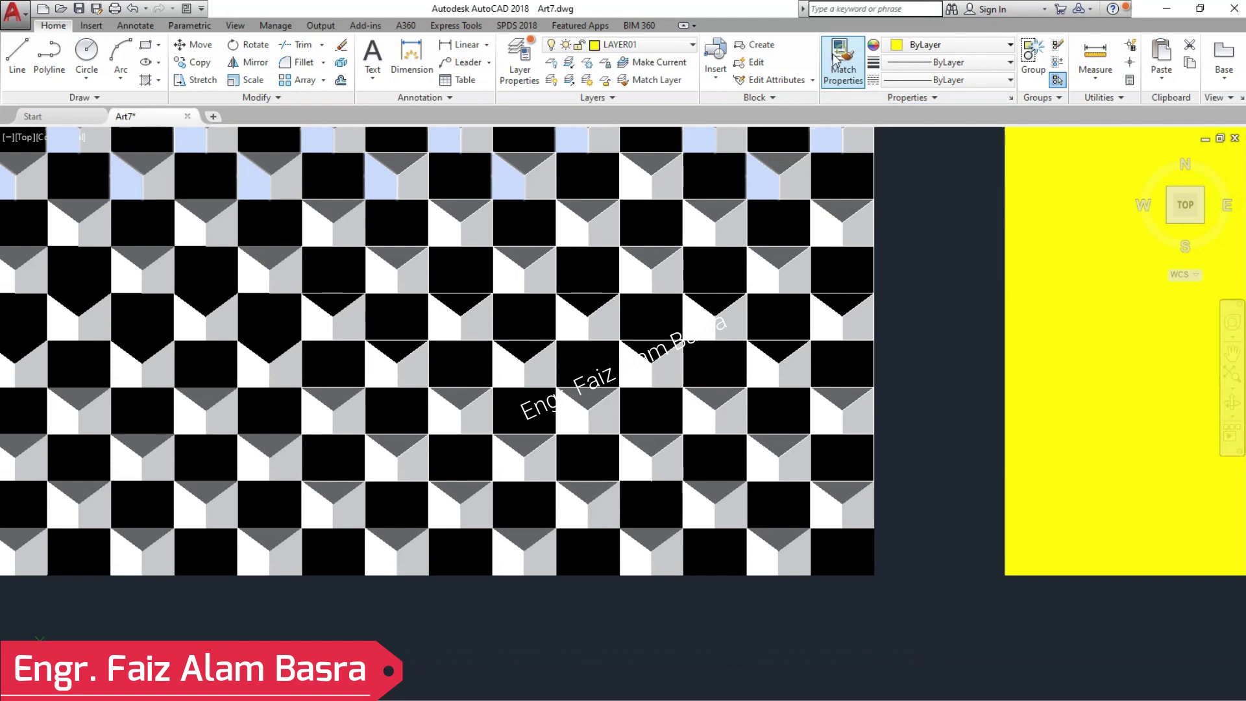
left_click(837, 57)
left_click(558, 354)
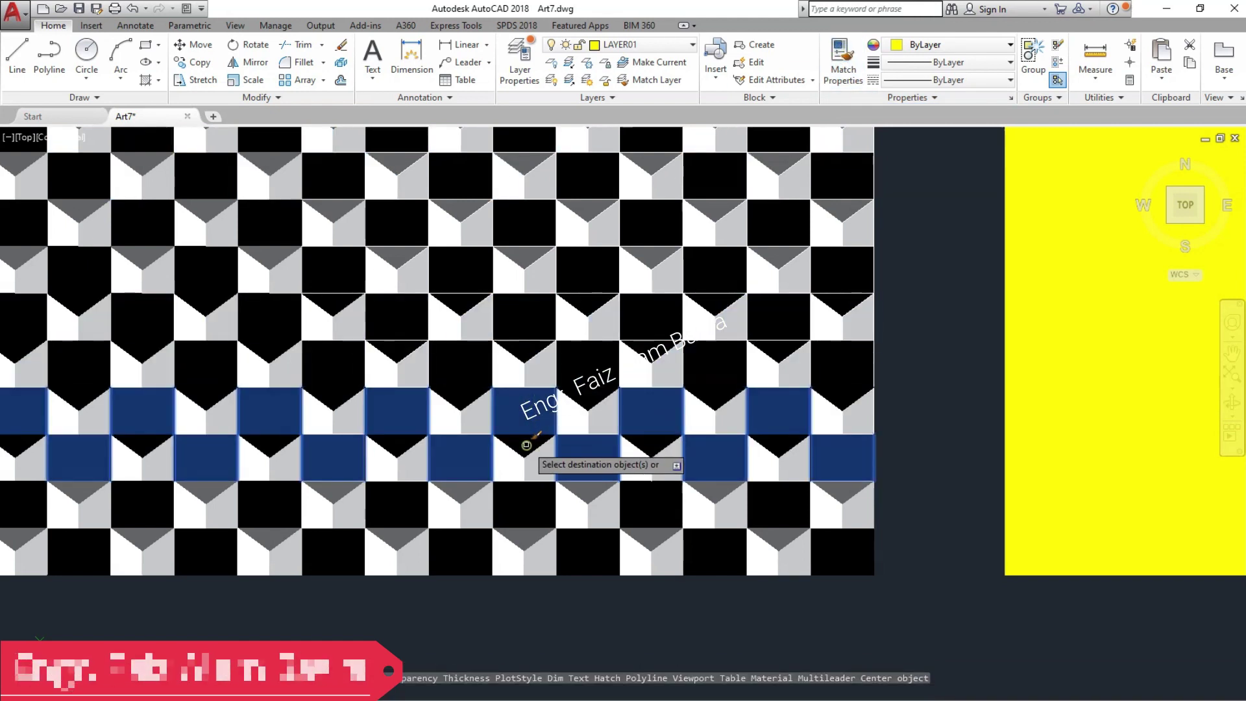
scroll(520, 503, "down", 2)
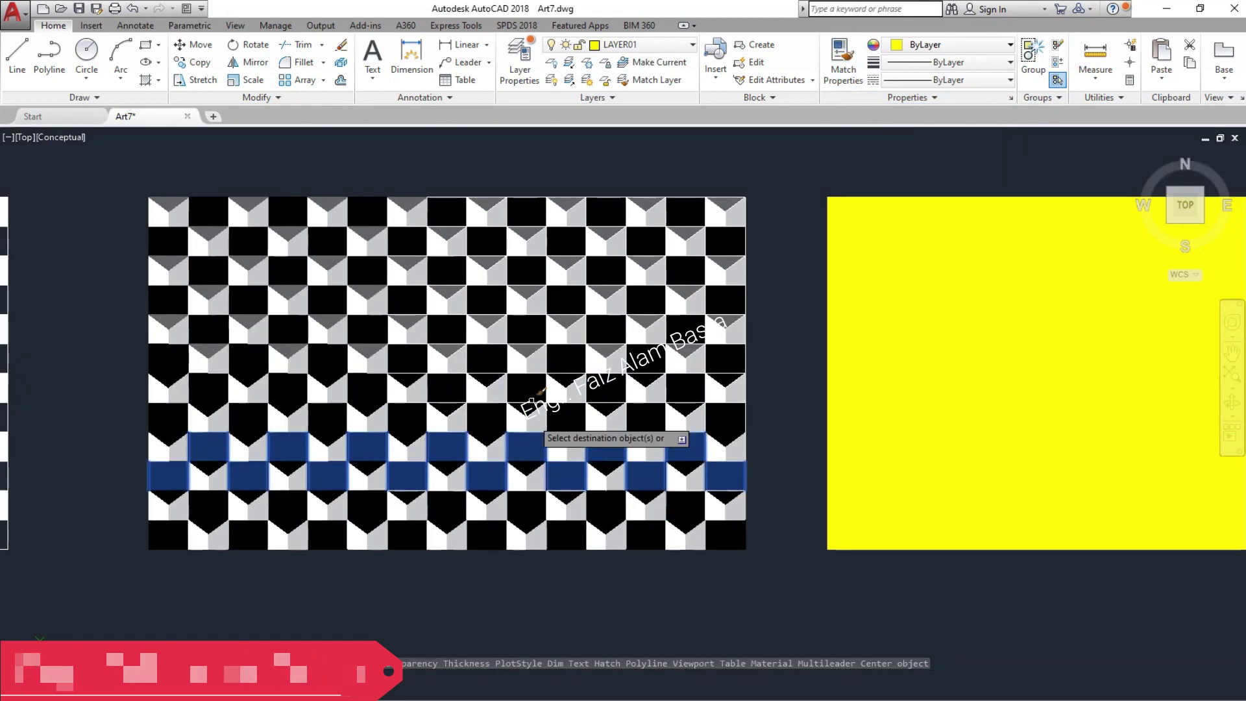
left_click(491, 258)
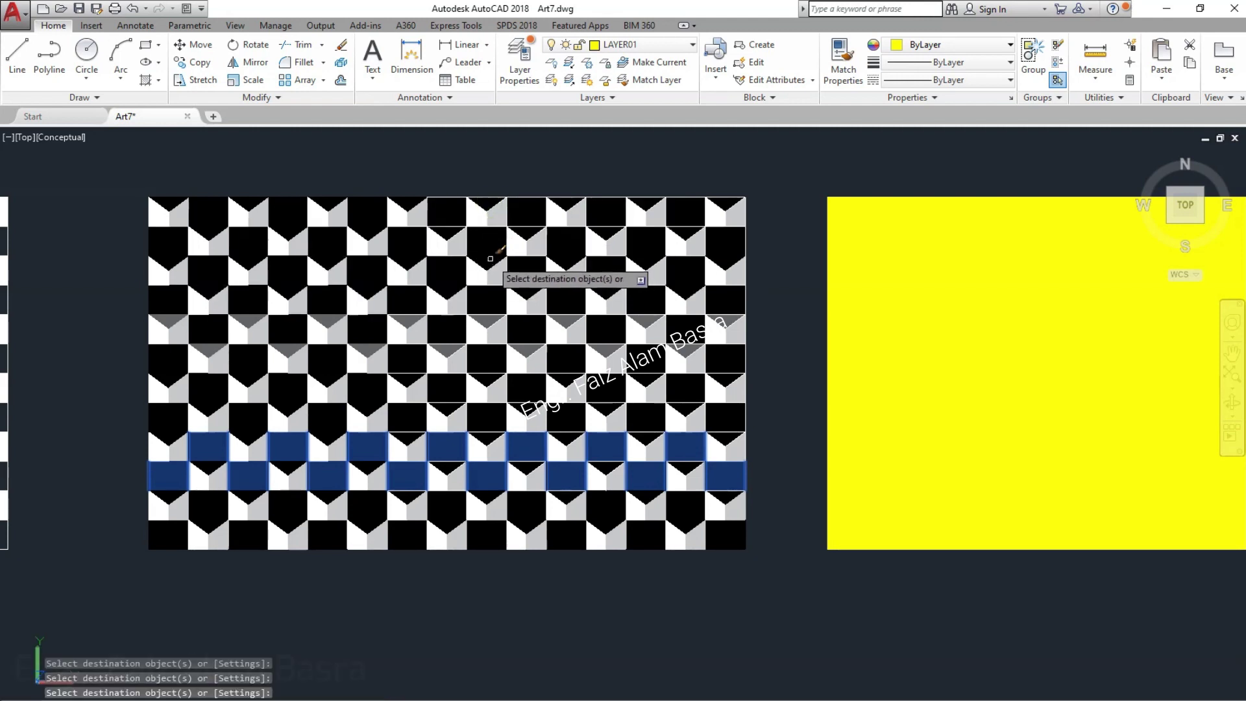
left_click(279, 324)
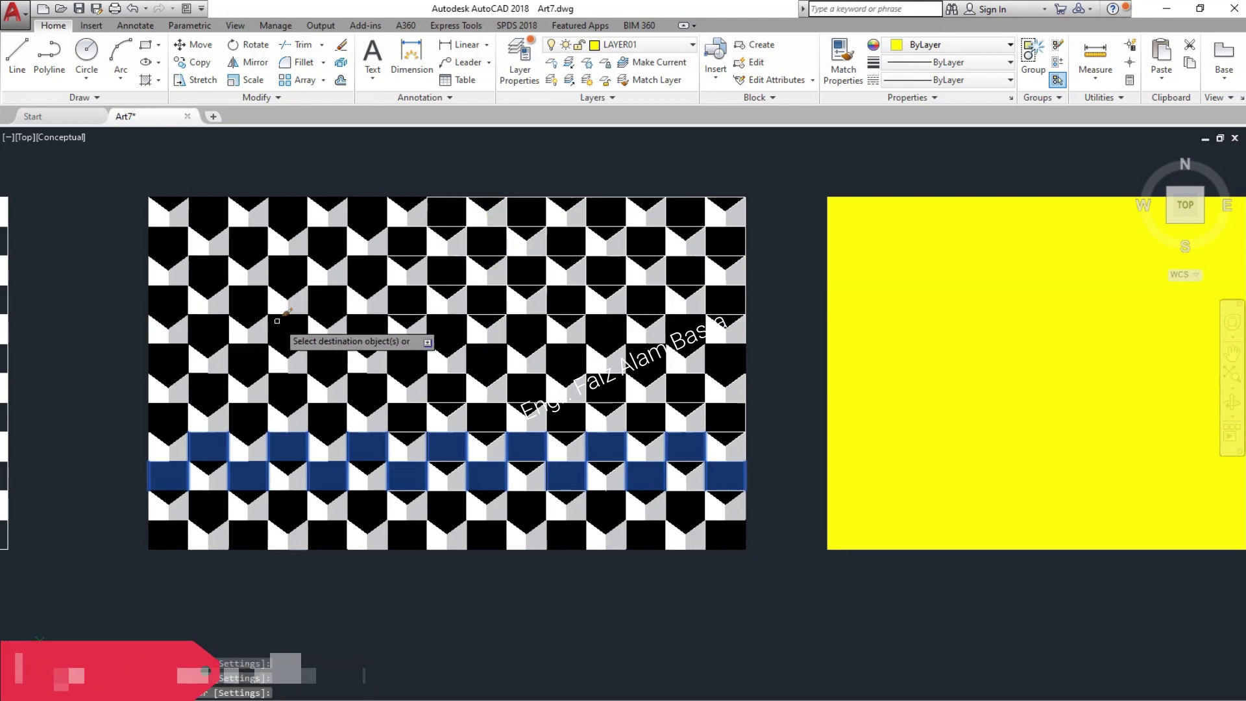
Examine the black, white and grey grid's fills and cell edges up close and as a whole, alongside its yellow copy.
scroll(139, 275, "up", 3)
scroll(111, 263, "down", 2)
scroll(856, 325, "up", 2)
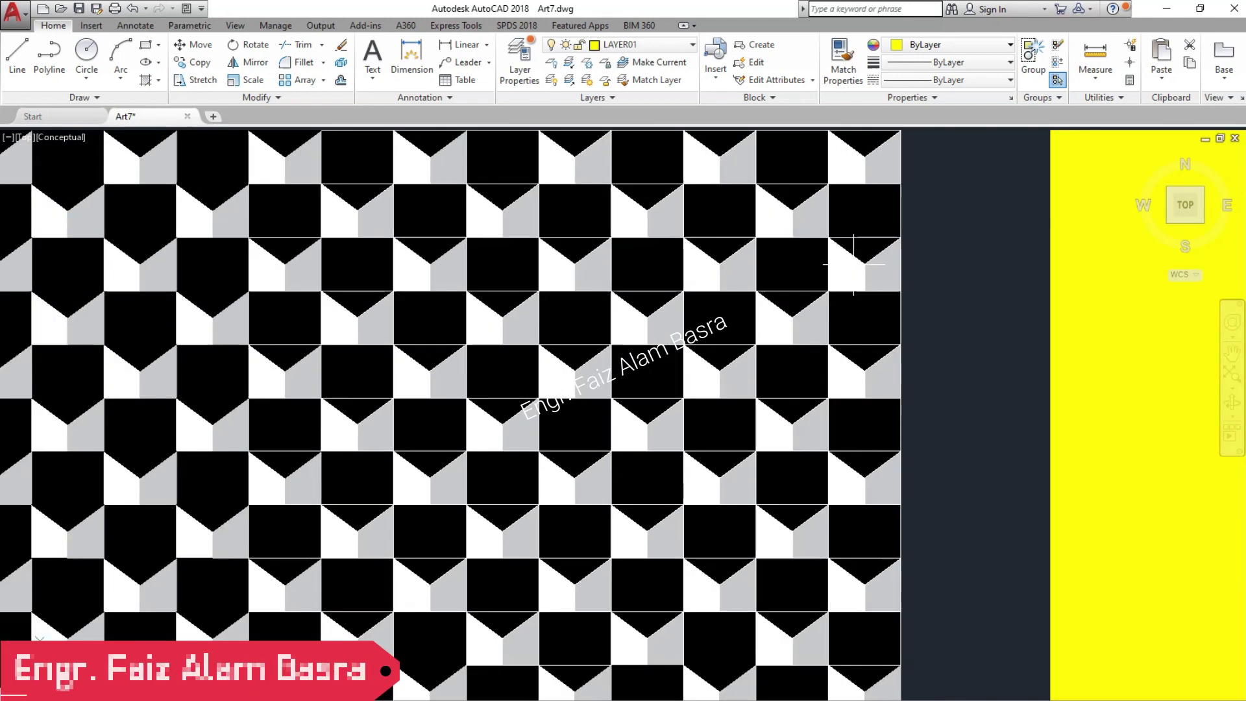
scroll(1020, 418, "down", 3)
scroll(971, 392, "up", 3)
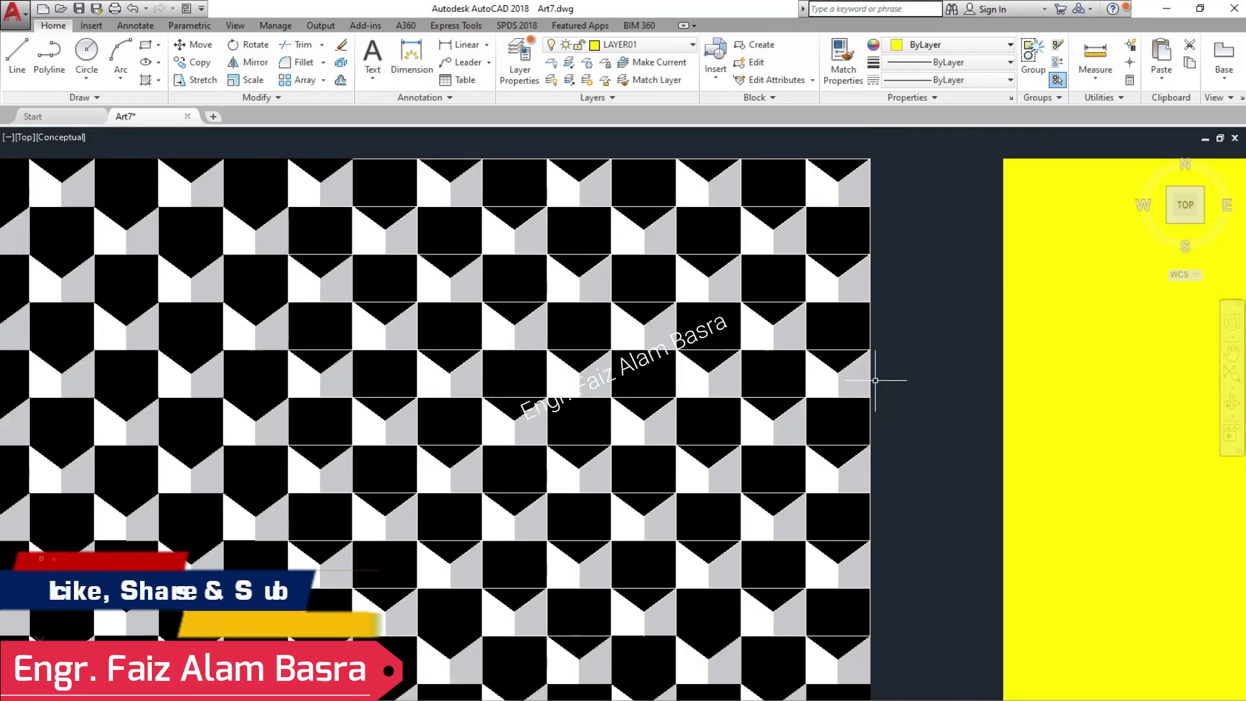
scroll(978, 398, "down", 2)
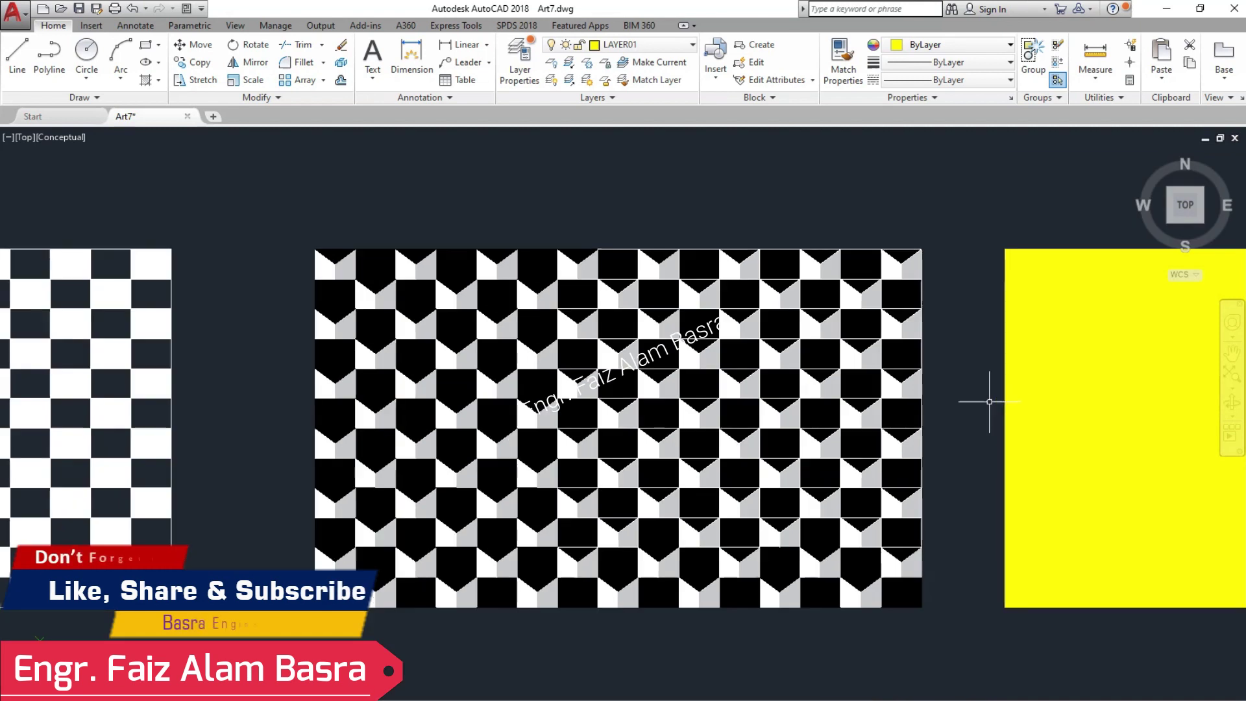
scroll(990, 401, "up", 2)
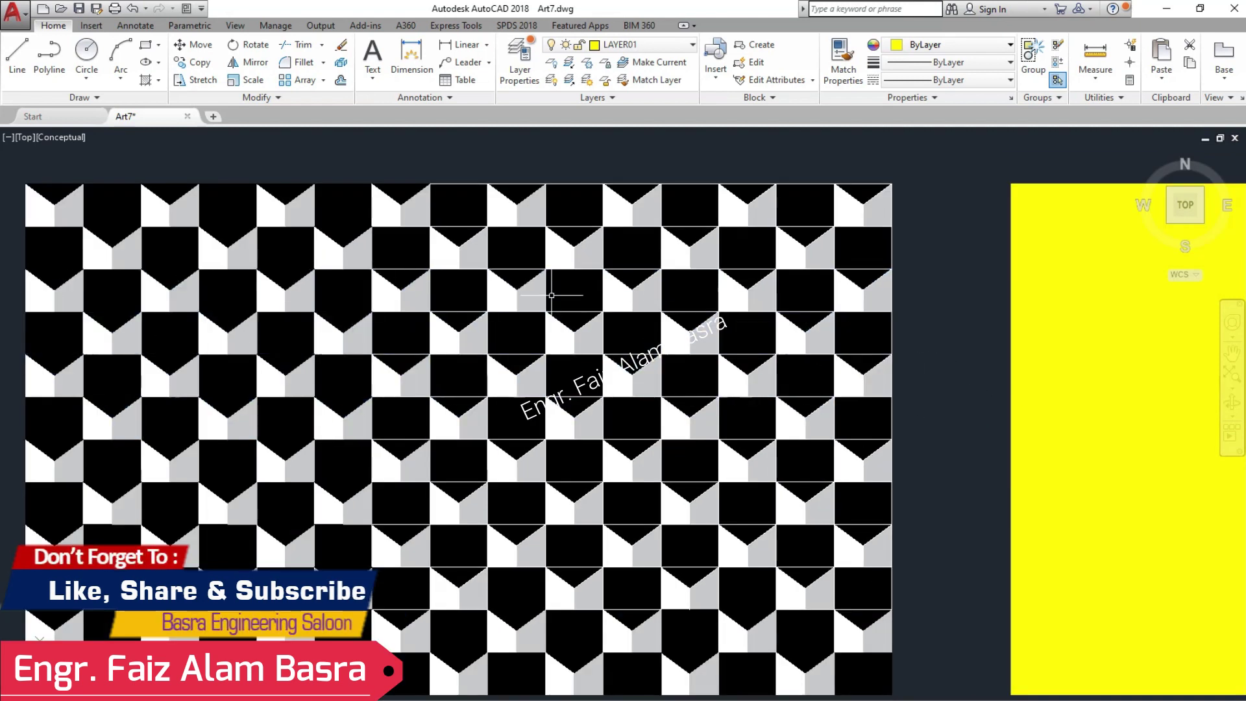
scroll(551, 298, "down", 2)
scroll(360, 280, "down", 7)
scroll(682, 338, "up", 5)
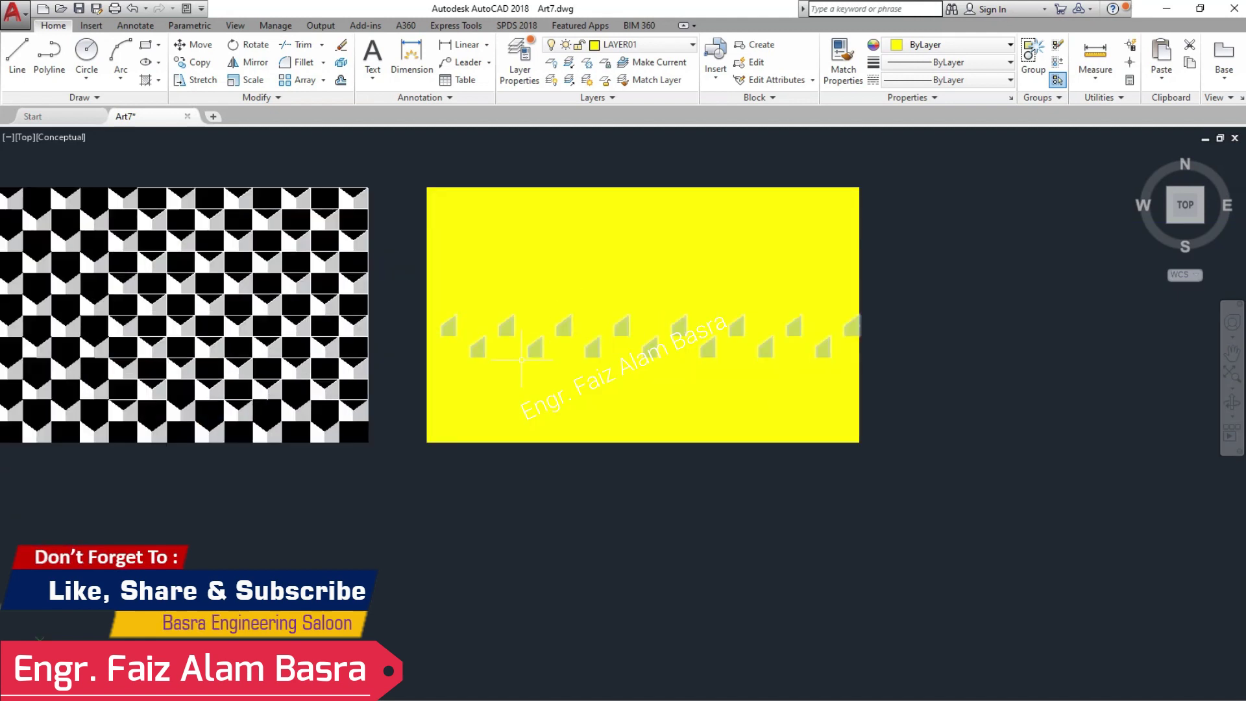
scroll(455, 367, "up", 2)
scroll(648, 383, "down", 3)
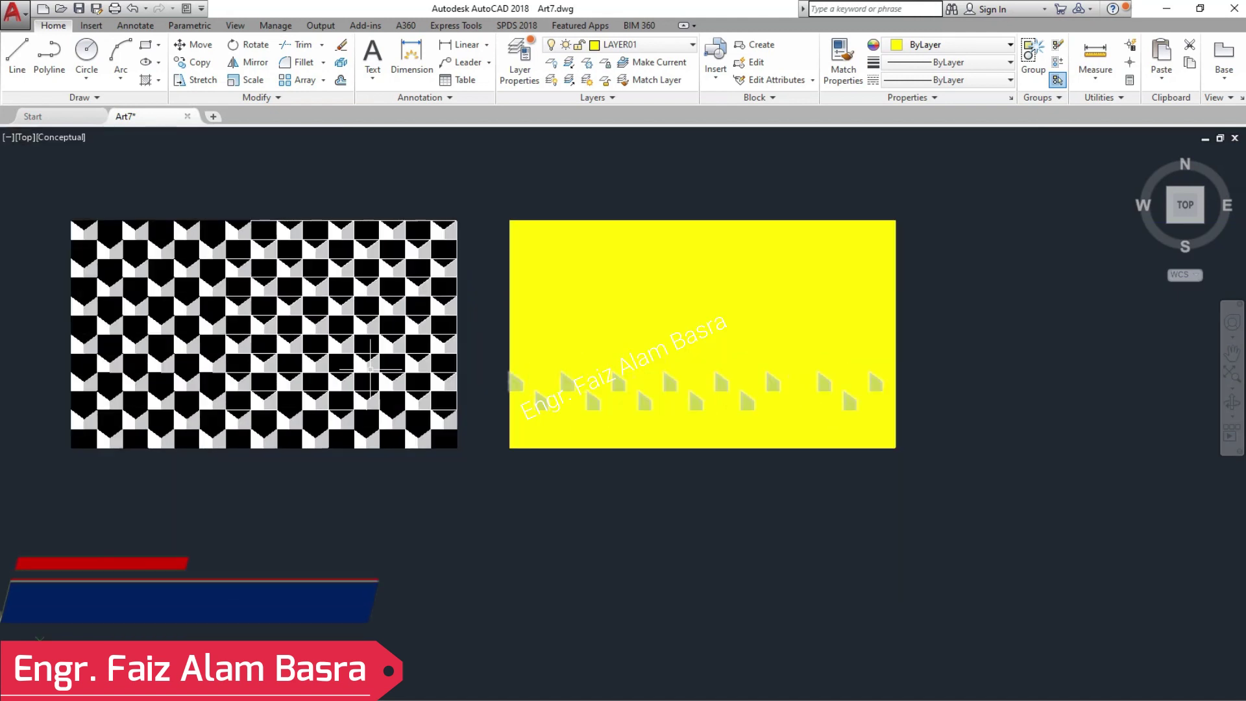
scroll(111, 270, "up", 3)
scroll(110, 263, "down", 2)
scroll(91, 249, "up", 5)
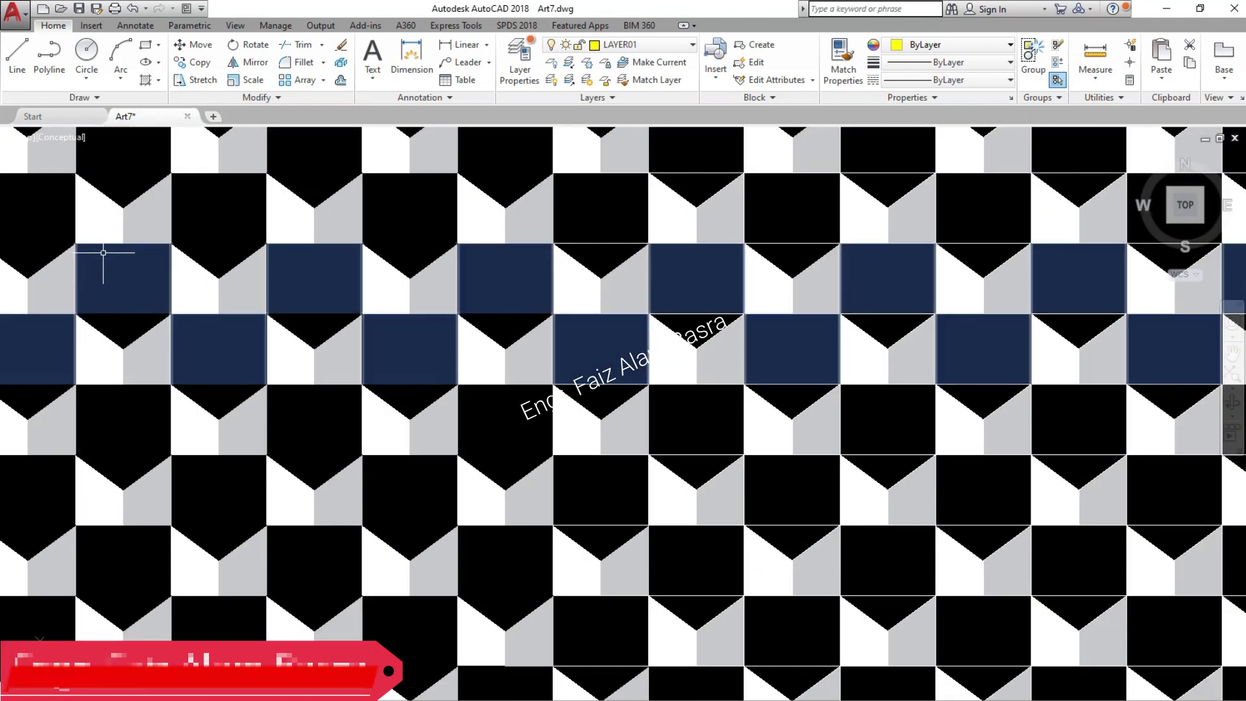
scroll(115, 257, "down", 2)
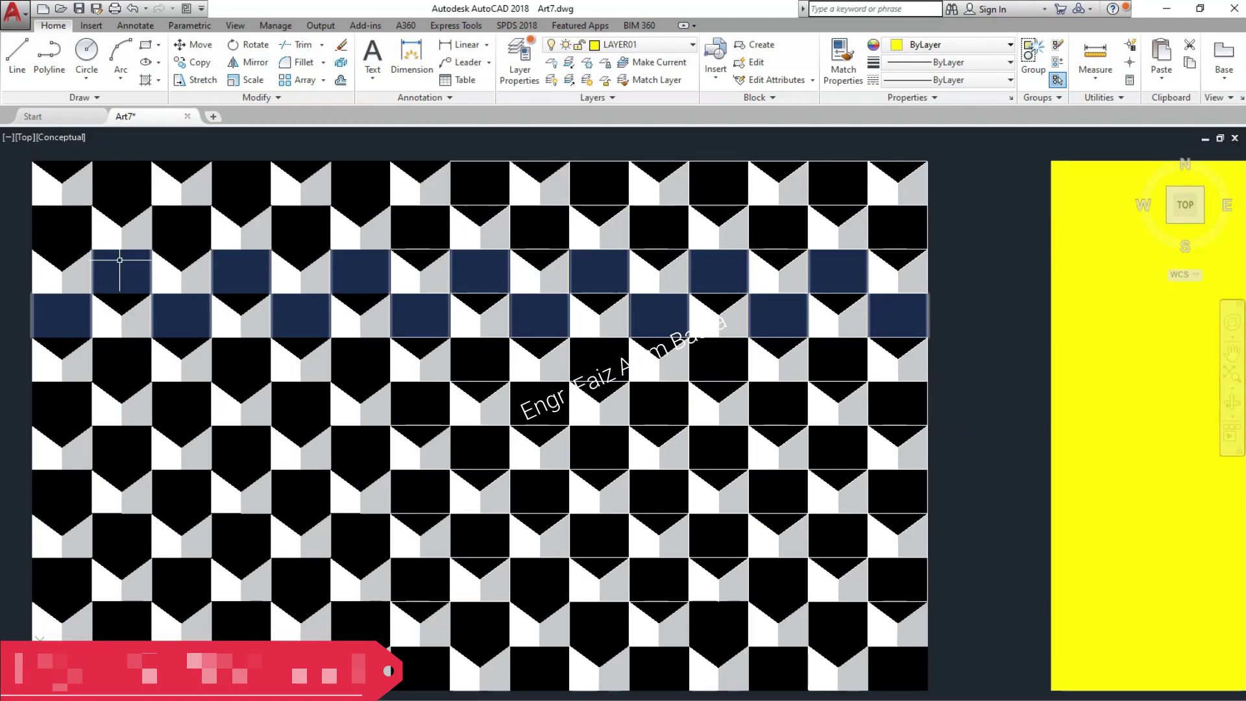
scroll(252, 261, "down", 2)
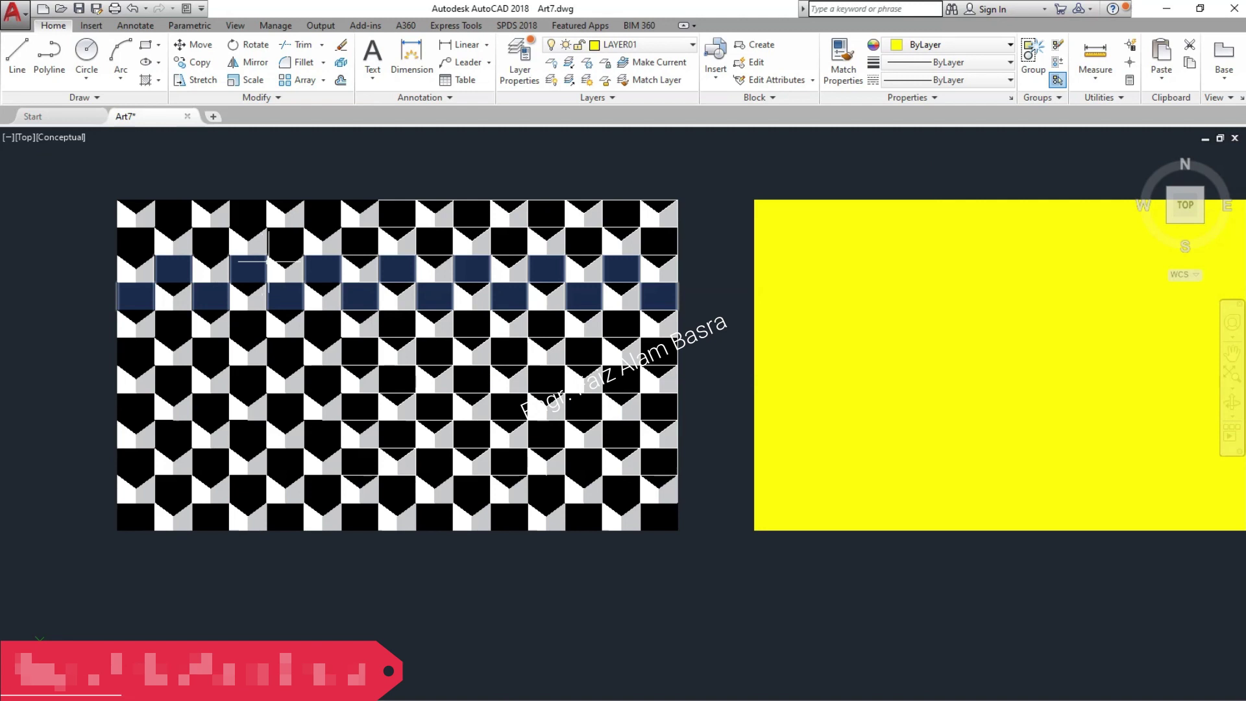
left_click(384, 200)
key("Escape")
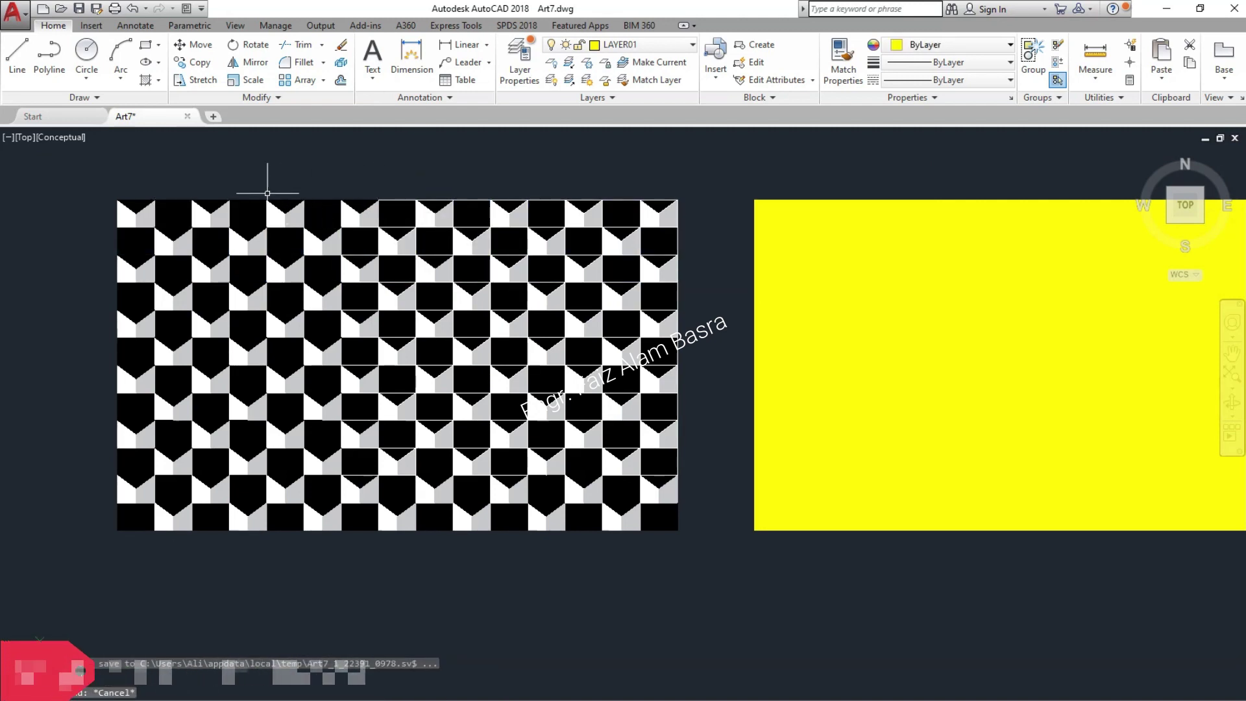
left_click(105, 179)
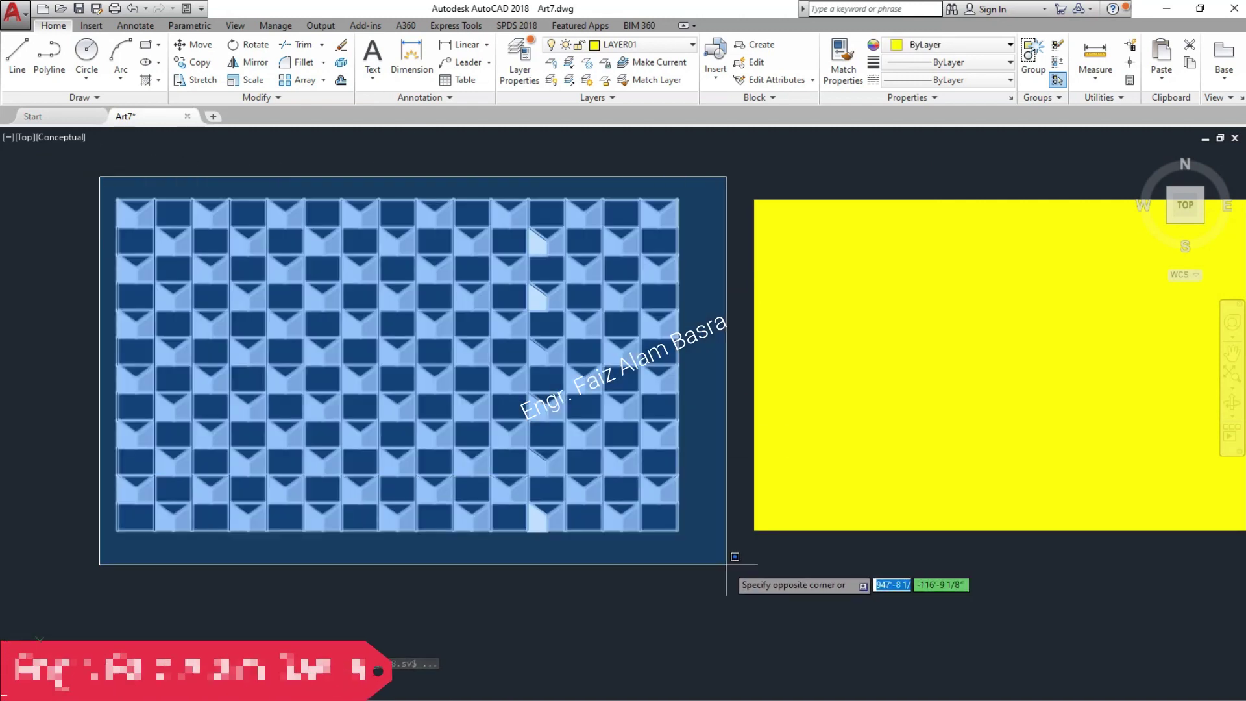
left_click(729, 570)
key("Escape")
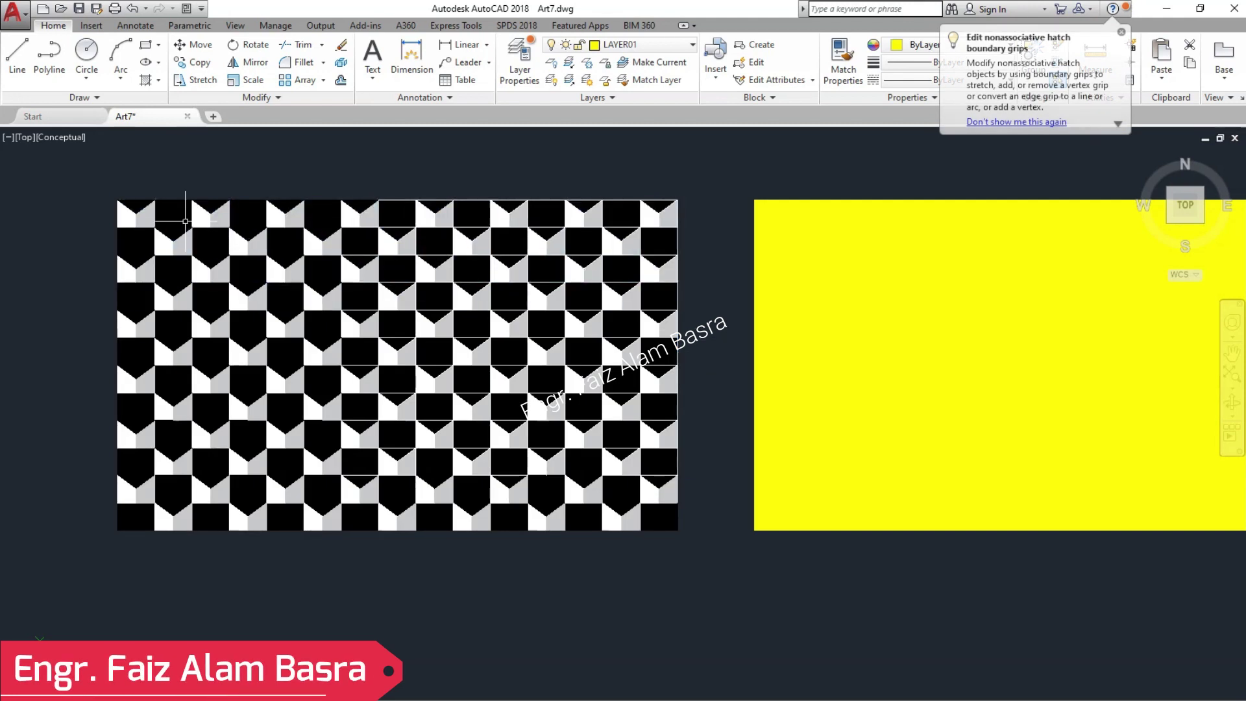
Start matching properties, using the black rectangular hatch in the grid's third and fourth rows as the source.
scroll(154, 218, "up", 4)
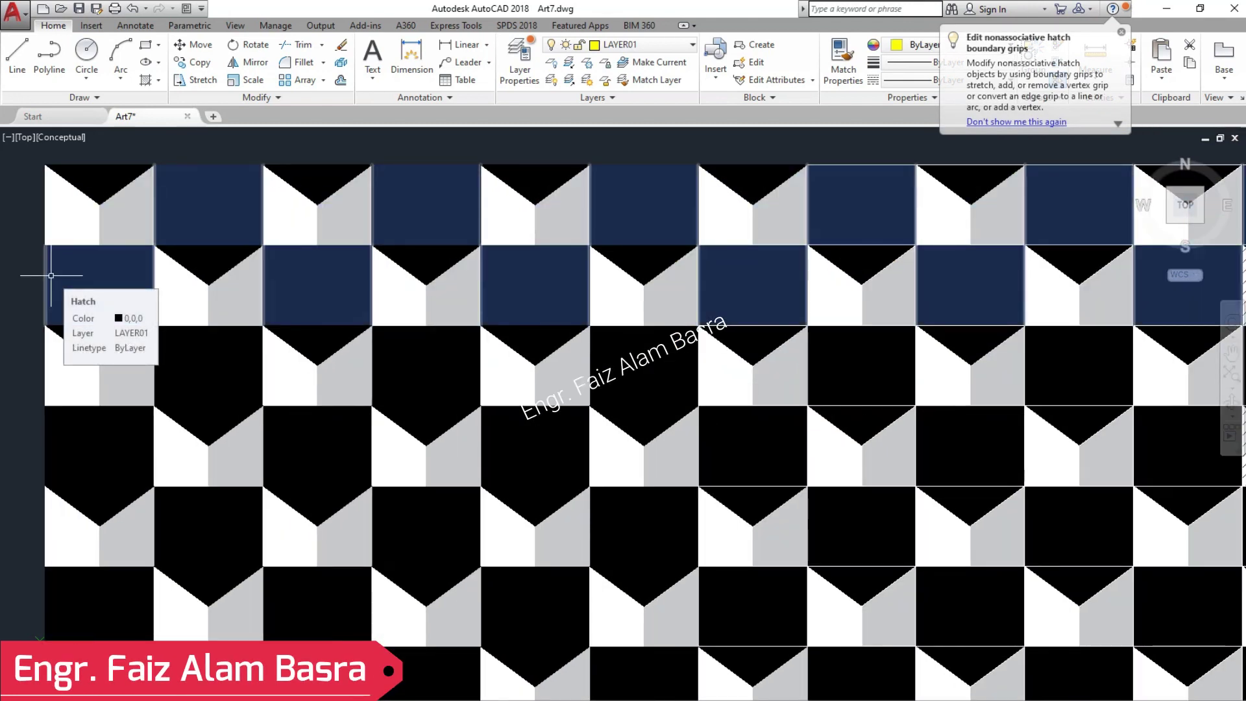
scroll(7, 270, "down", 2)
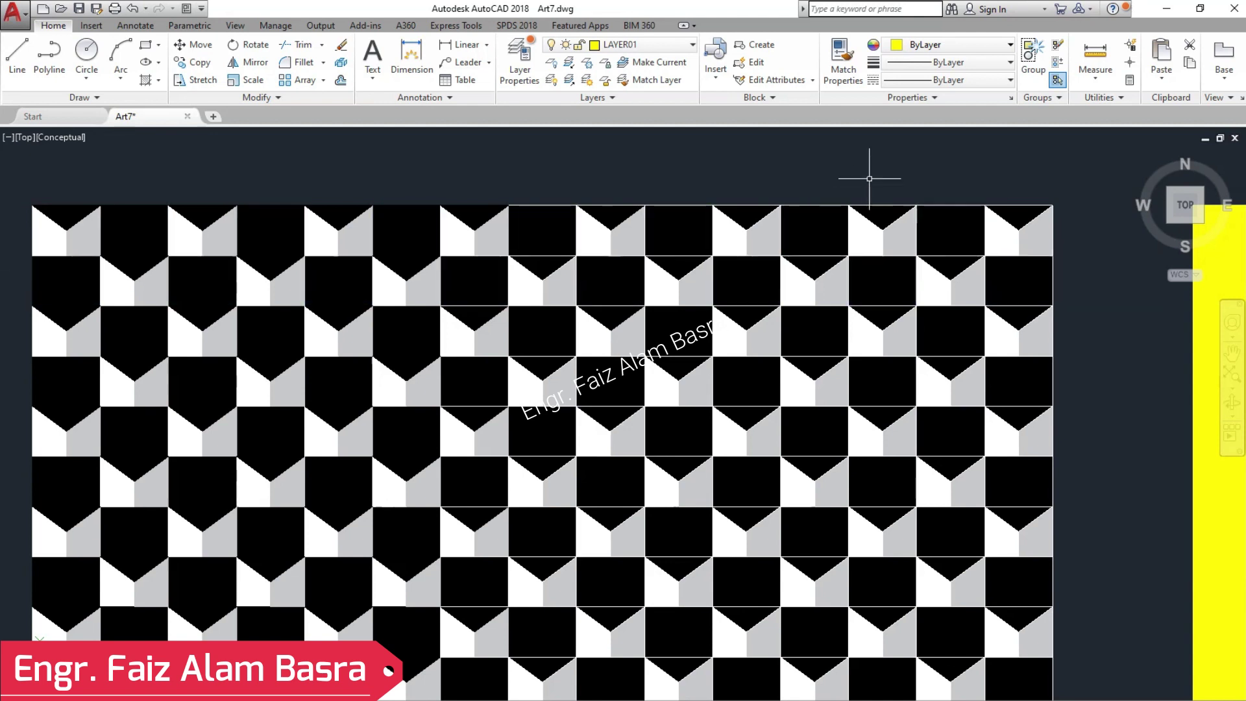
left_click(842, 55)
scroll(723, 318, "up", 2)
left_click(656, 326)
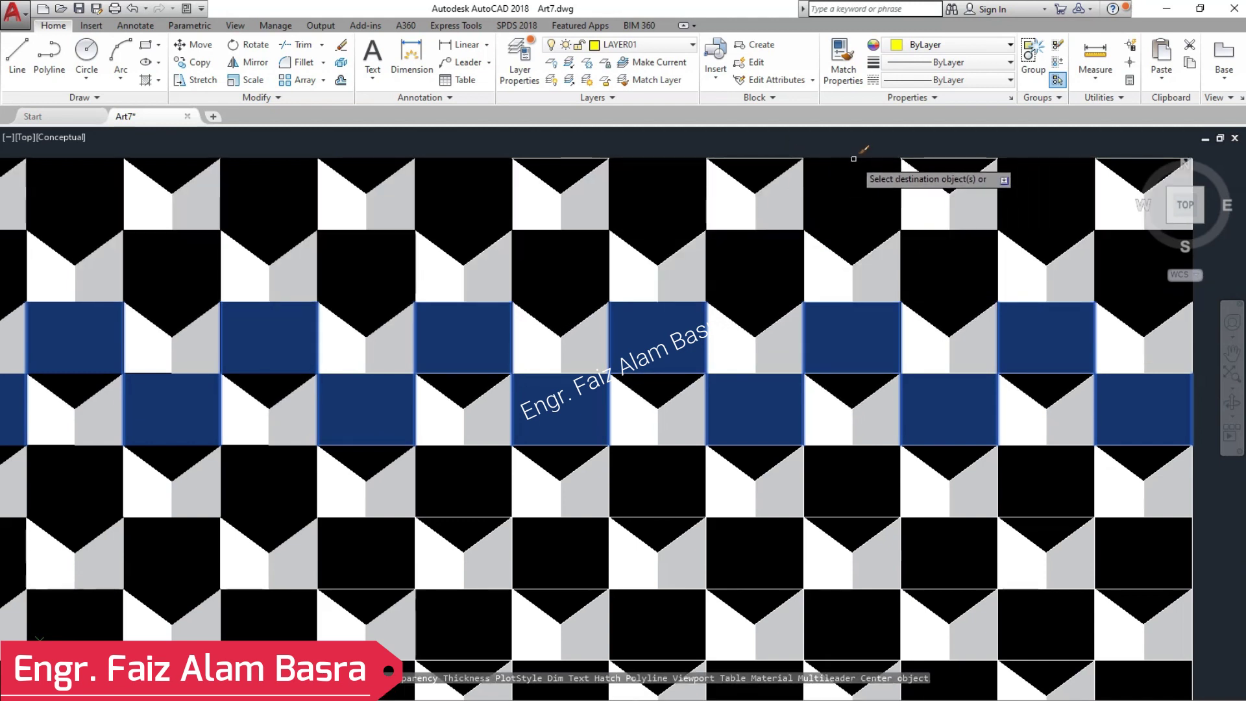
scroll(854, 158, "down", 2)
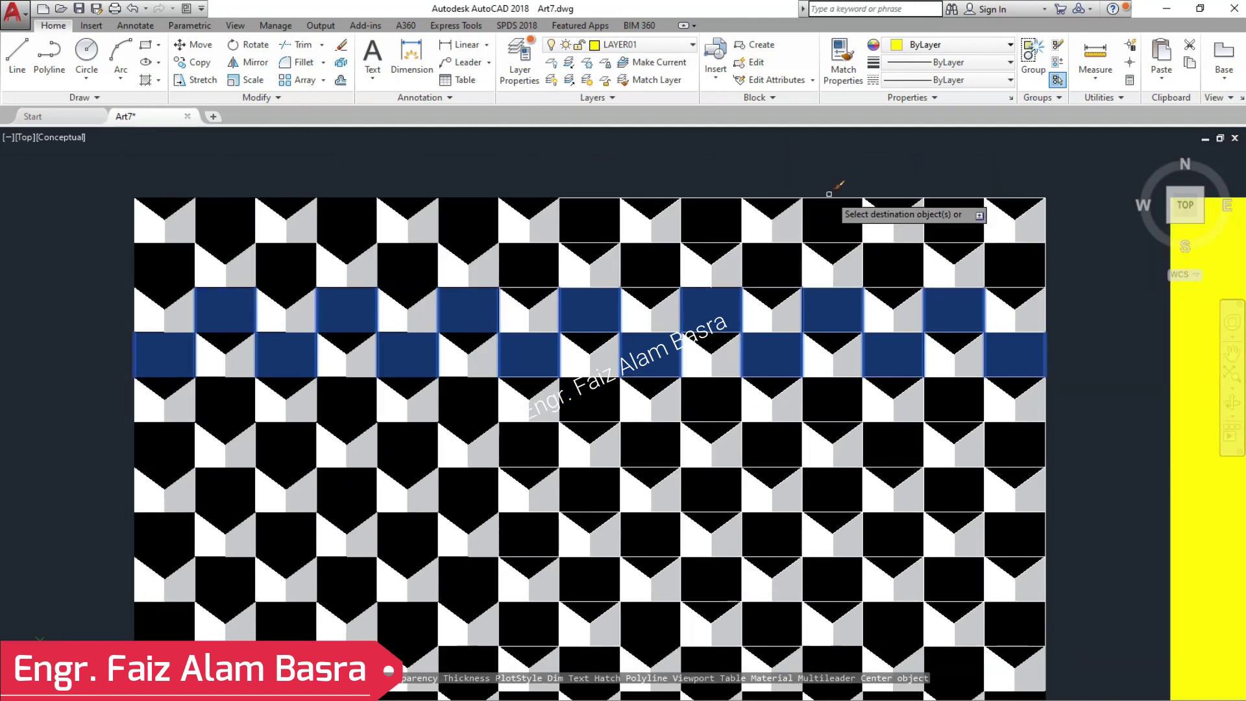